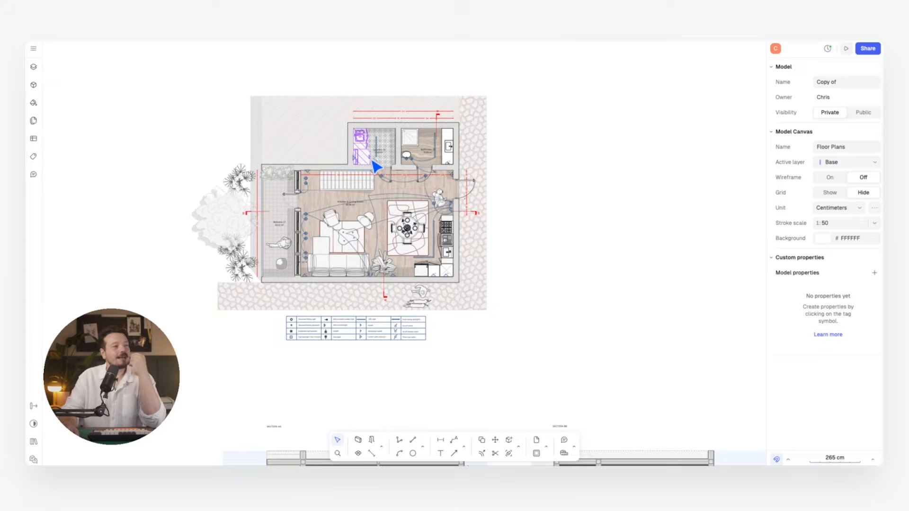
- Turn on wireframe display and show the grid for the Floor Plans canvas
click(33, 48)
mouse_move(105, 170)
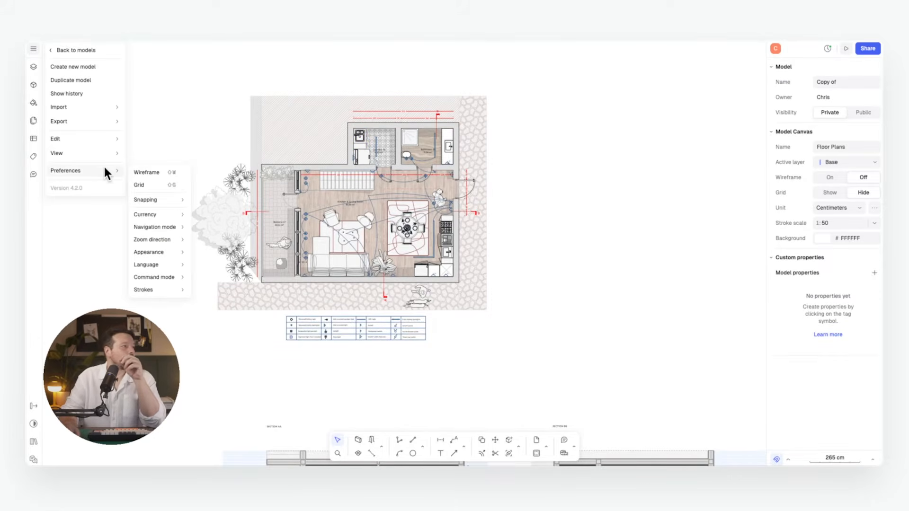
click(176, 172)
click(36, 49)
mouse_move(117, 172)
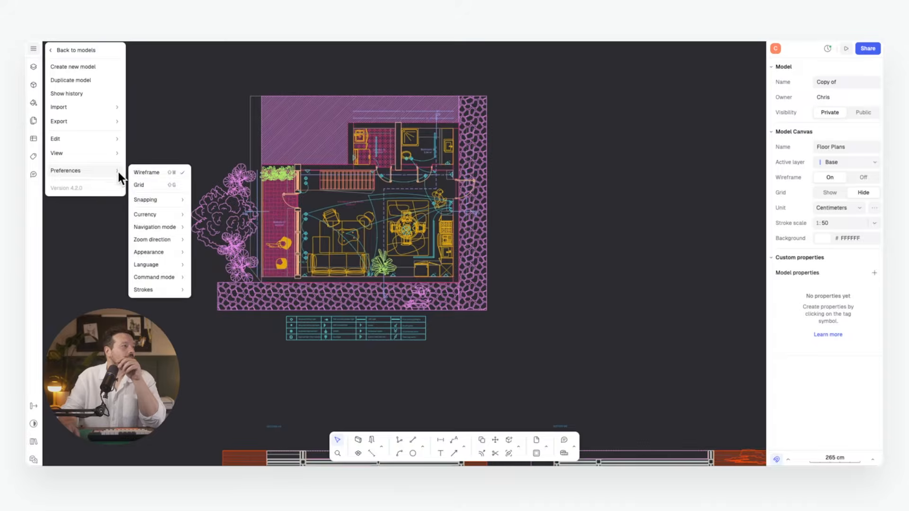
click(142, 184)
- Examine the ground floor plan and the top of the section drawings in wireframe display with the grid
middle_drag(348, 197, 359, 201)
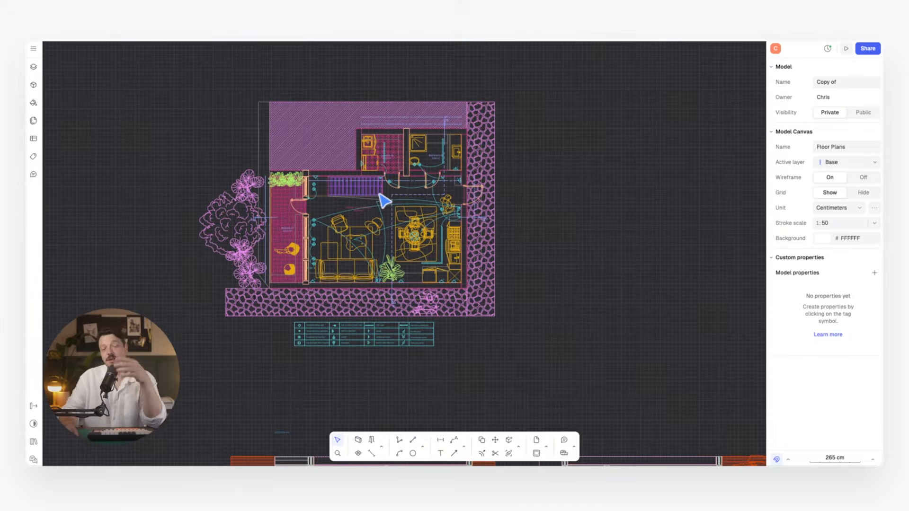
mouse_move(510, 148)
middle_down()
mouse_move(509, 136)
mouse_move(502, 144)
middle_up()
scroll(373, 177, down, 4)
scroll(374, 178, up, 2)
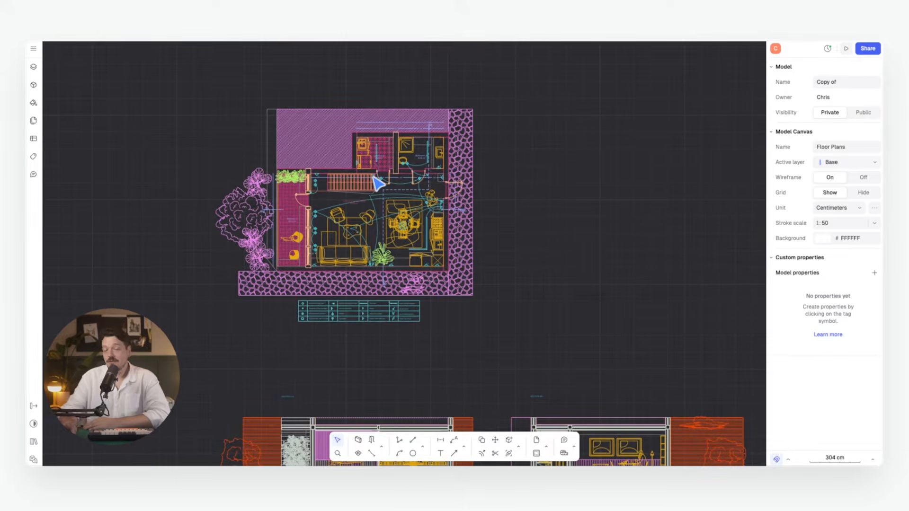
middle_drag(373, 176, 370, 183)
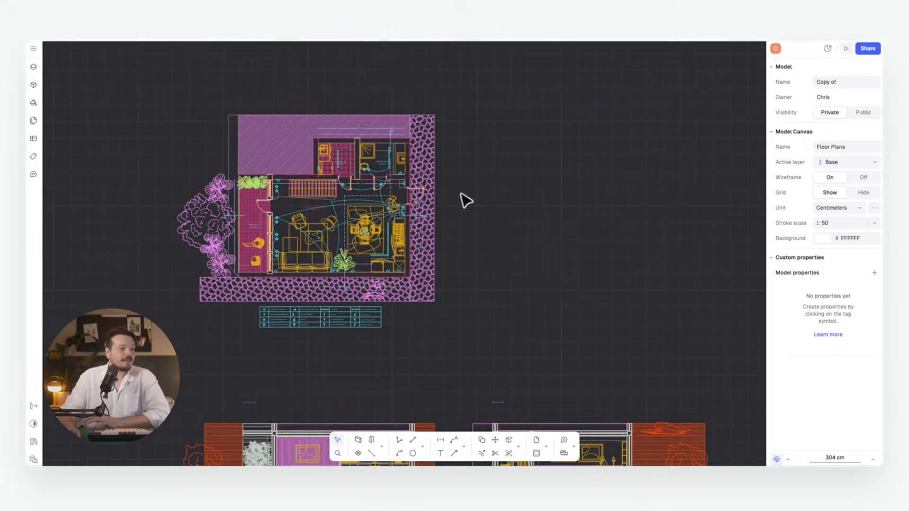
scroll(395, 187, up, 5)
middle_drag(543, 177, 568, 137)
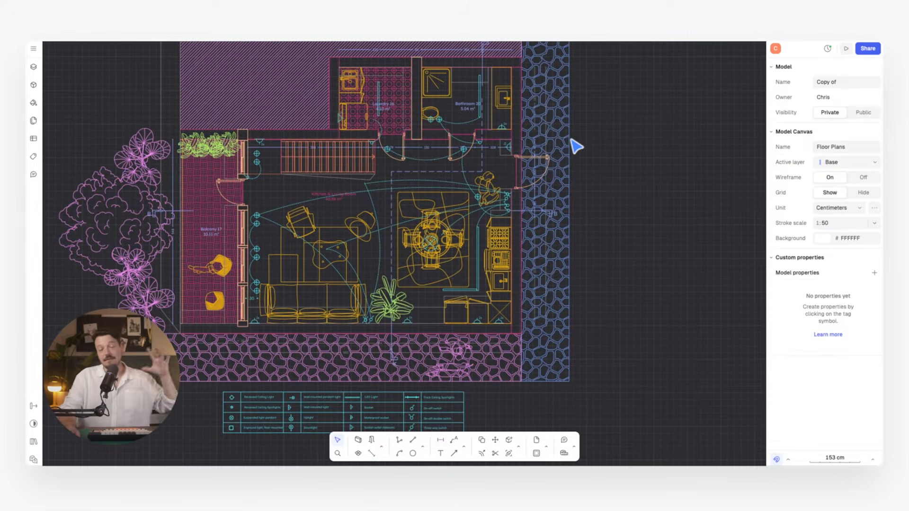
middle_drag(567, 158, 589, 136)
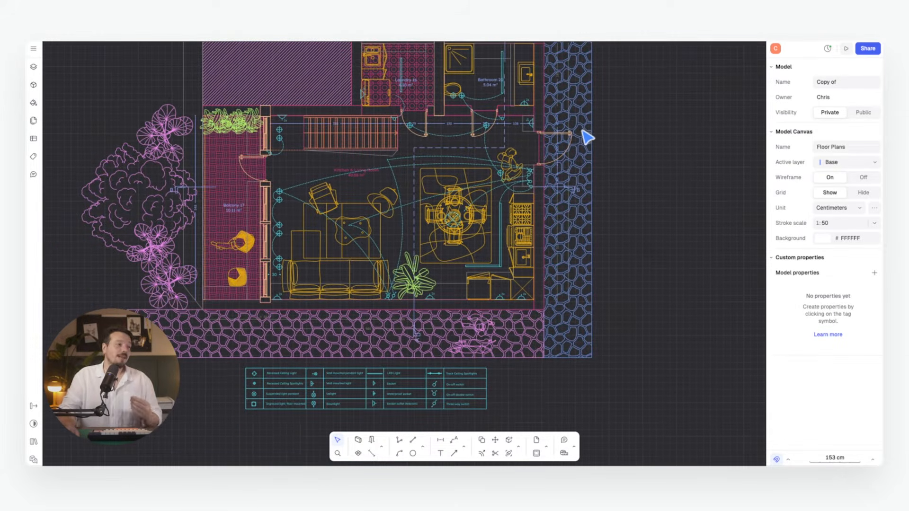
mouse_move(622, 205)
middle_down()
mouse_move(532, 177)
mouse_move(465, 185)
mouse_move(619, 215)
middle_up()
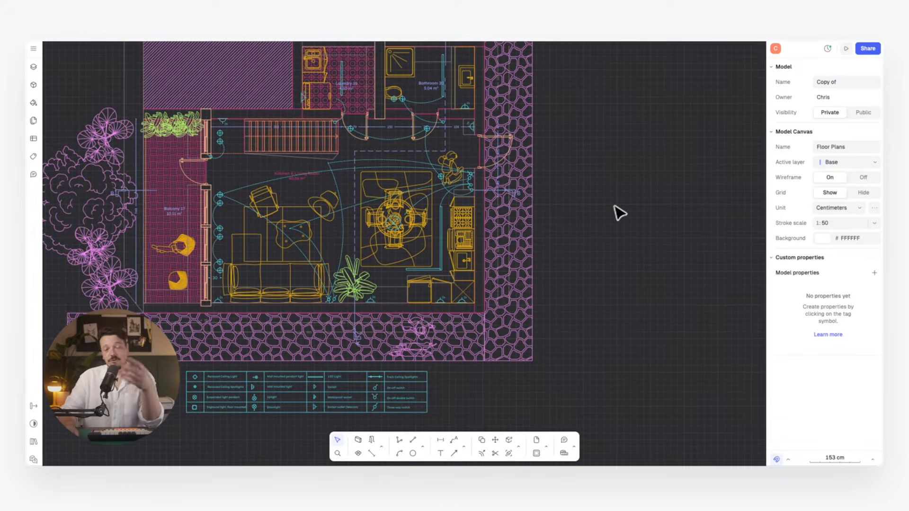
middle_drag(609, 209, 601, 242)
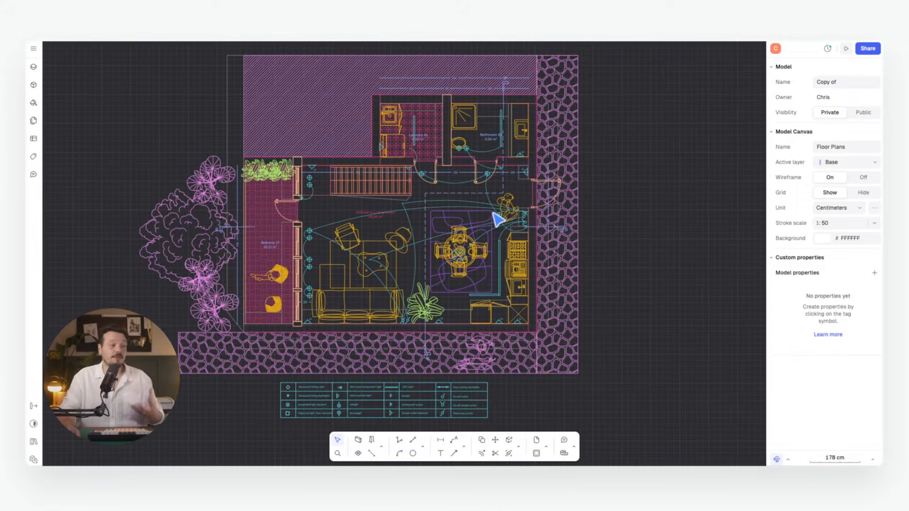
mouse_move(516, 268)
middle_down()
mouse_move(523, 221)
mouse_move(505, 254)
middle_up()
scroll(527, 224, down, 1)
scroll(505, 255, up, 1)
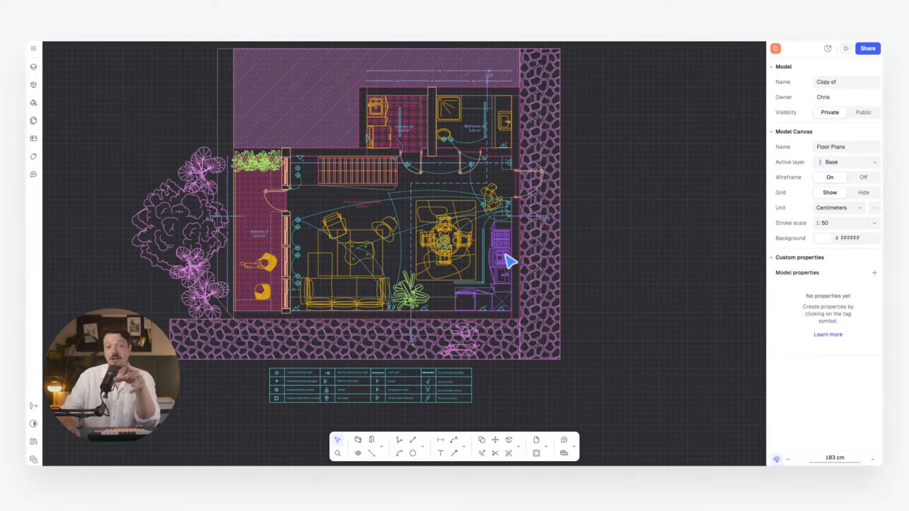
scroll(493, 258, down, 6)
middle_drag(552, 272, 542, 217)
- Turn wireframe display off and hide the grid on the Floor Plans canvas
click(33, 48)
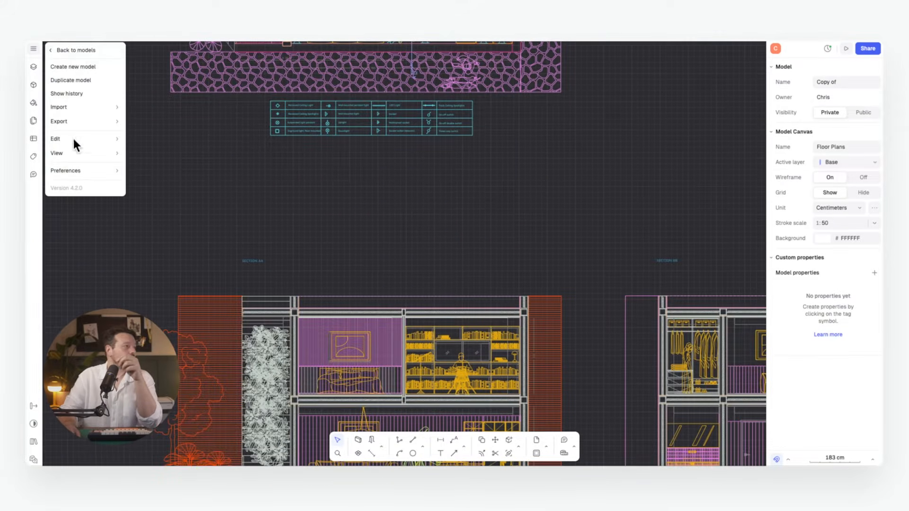
mouse_move(103, 171)
click(165, 171)
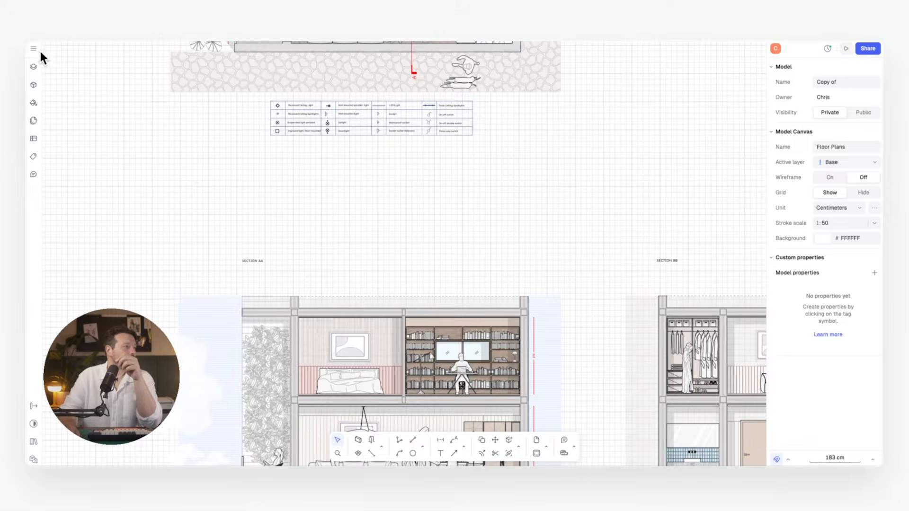
click(33, 48)
mouse_move(101, 169)
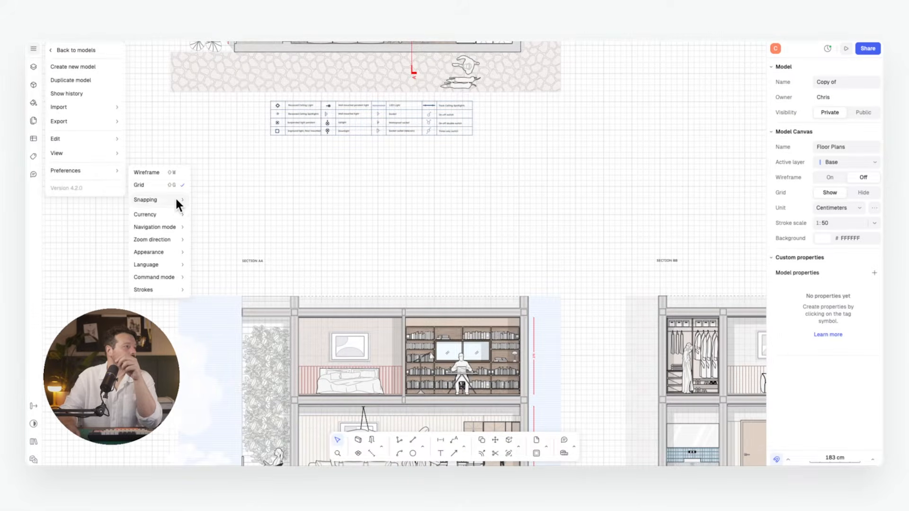
click(174, 186)
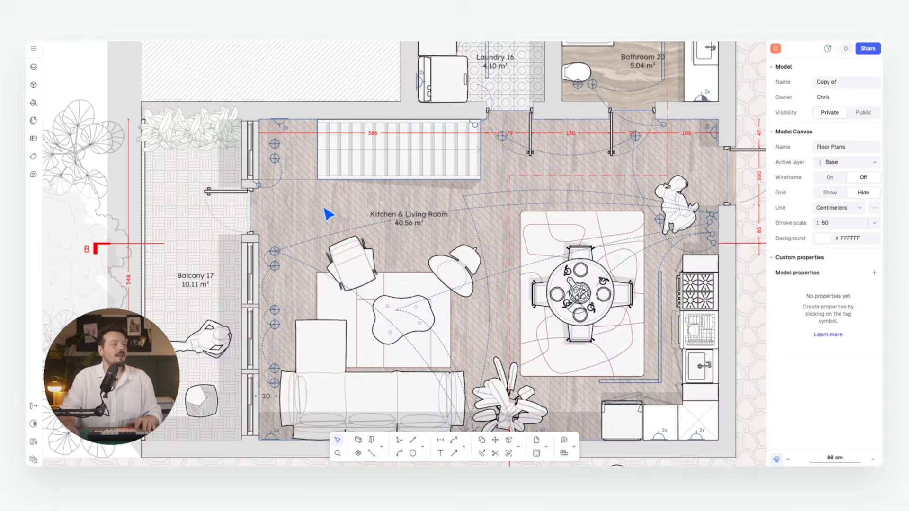
scroll(375, 203, up, 3)
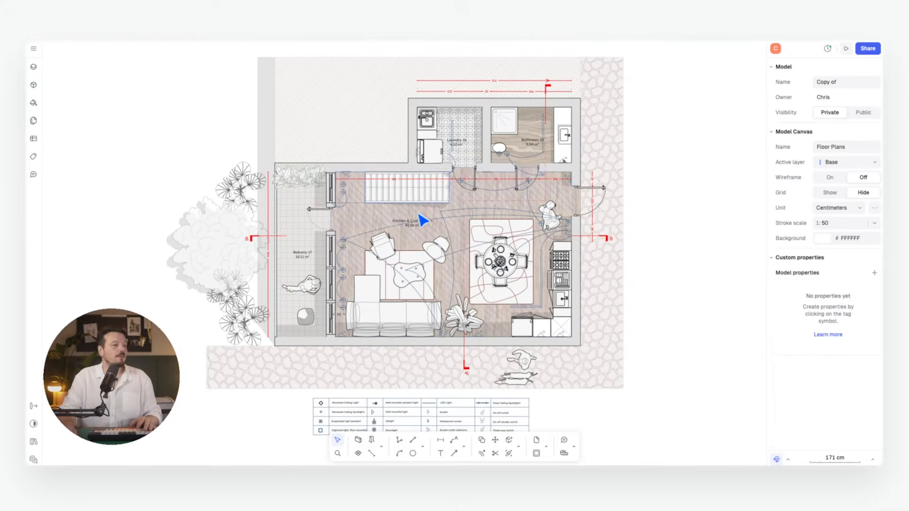
- Open the layer list, make the First Floor layer visible and hide the Ground Floor layer
click(34, 66)
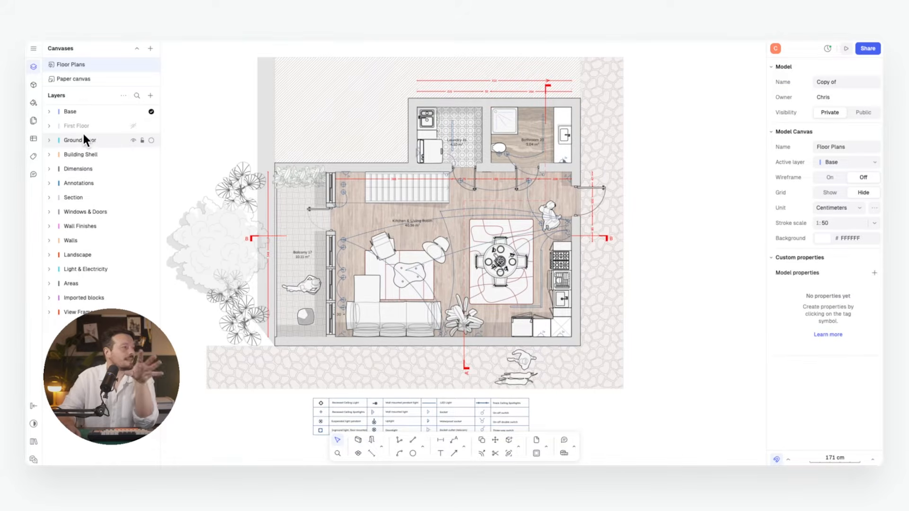
click(134, 126)
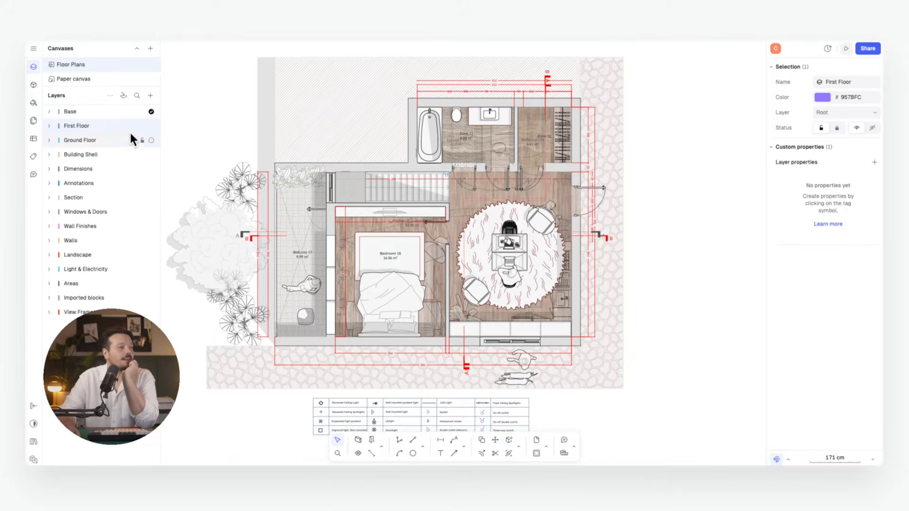
click(134, 140)
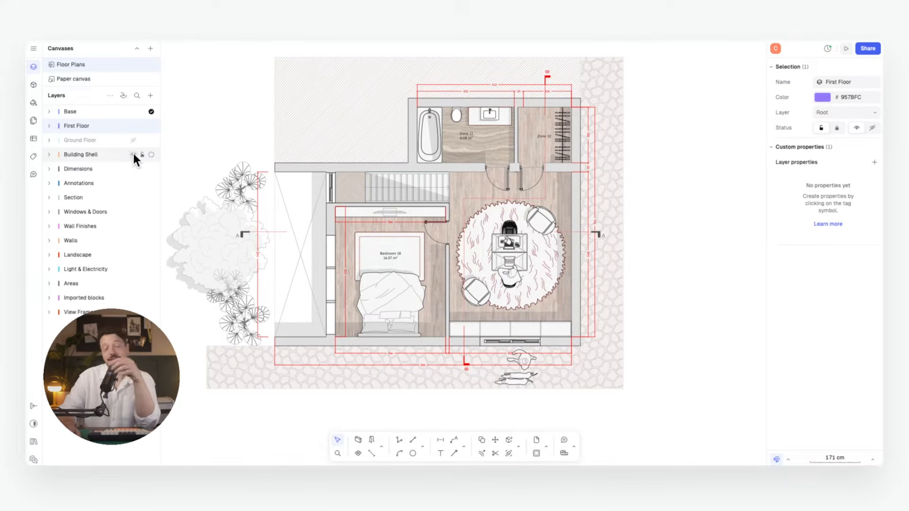
- Hide the Building Shell layer and show it again
click(134, 154)
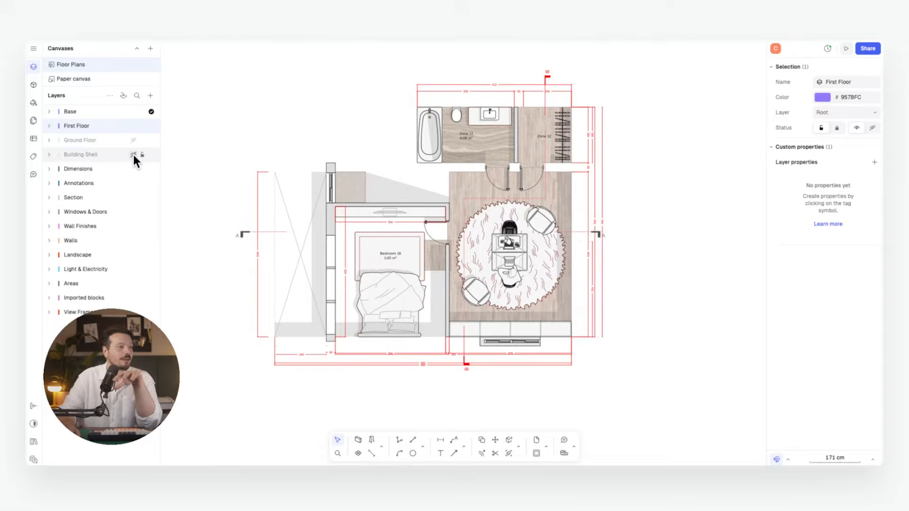
click(133, 155)
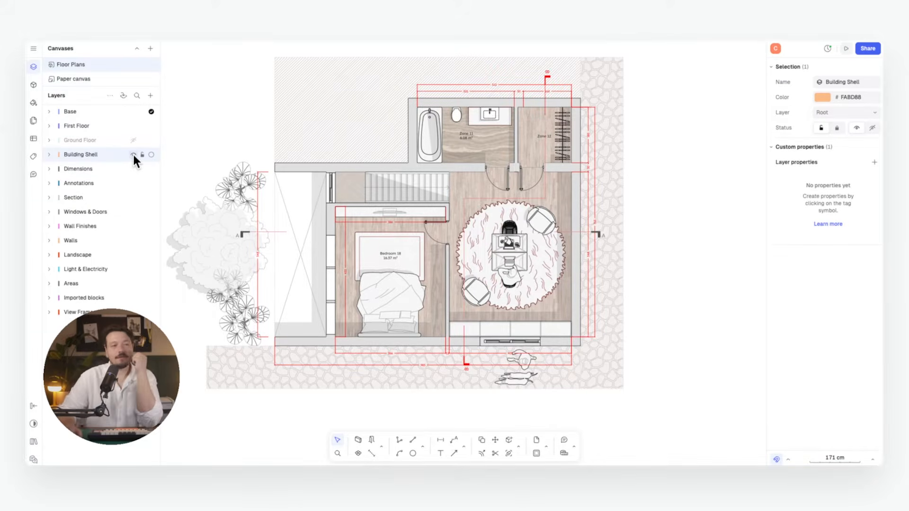
- Show the Ground Floor layer and hide the First Floor layer
click(134, 140)
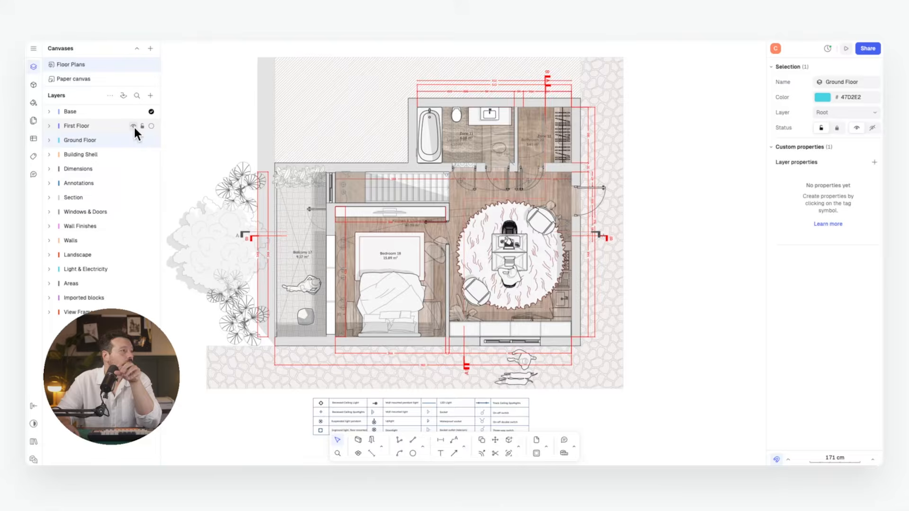
click(134, 126)
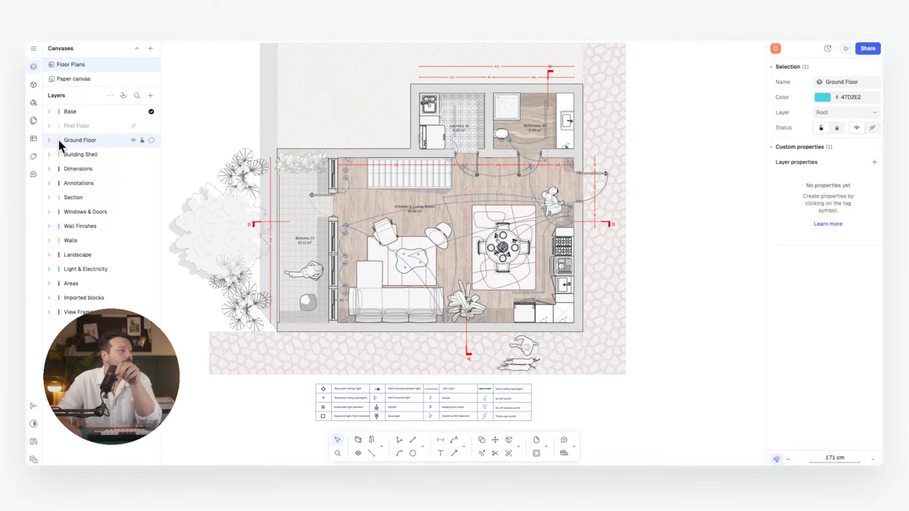
- Expand the Ground Floor layer and hide its GF Electrical Plan sublayer
click(48, 138)
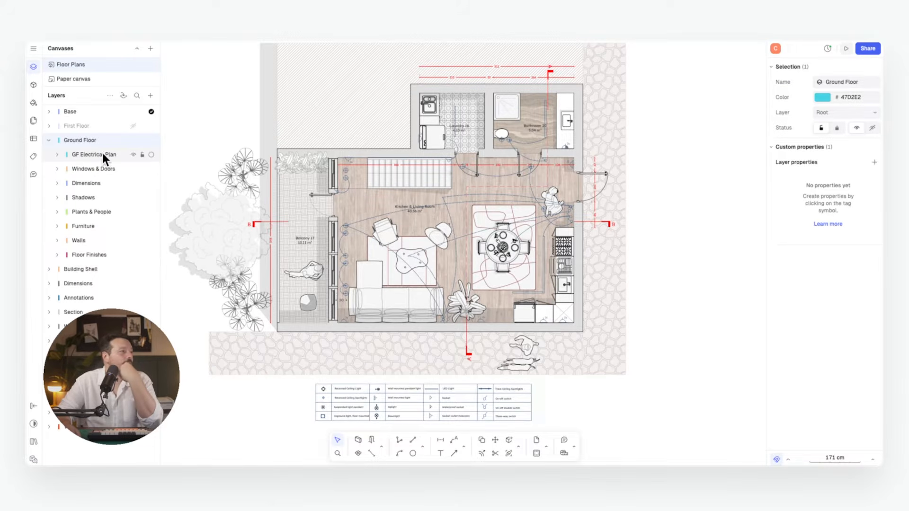
scroll(341, 243, up, 5)
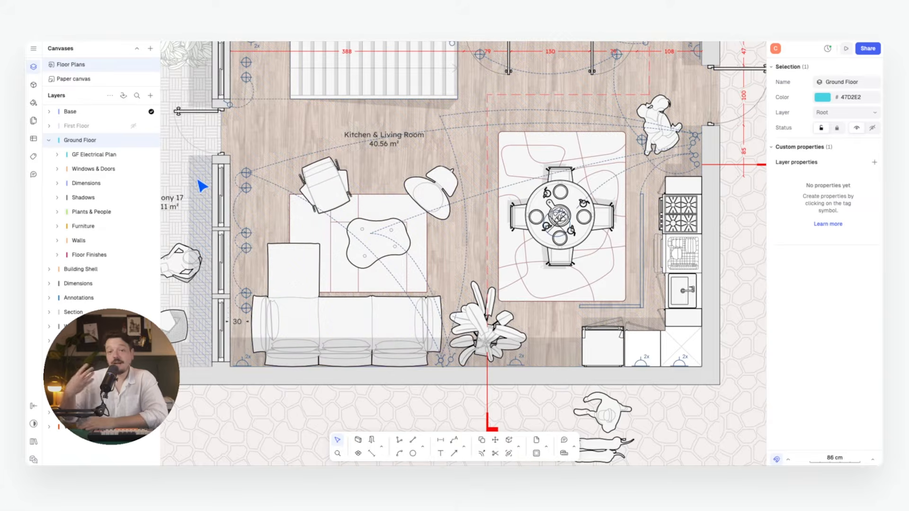
scroll(204, 187, down, 5)
scroll(246, 284, up, 8)
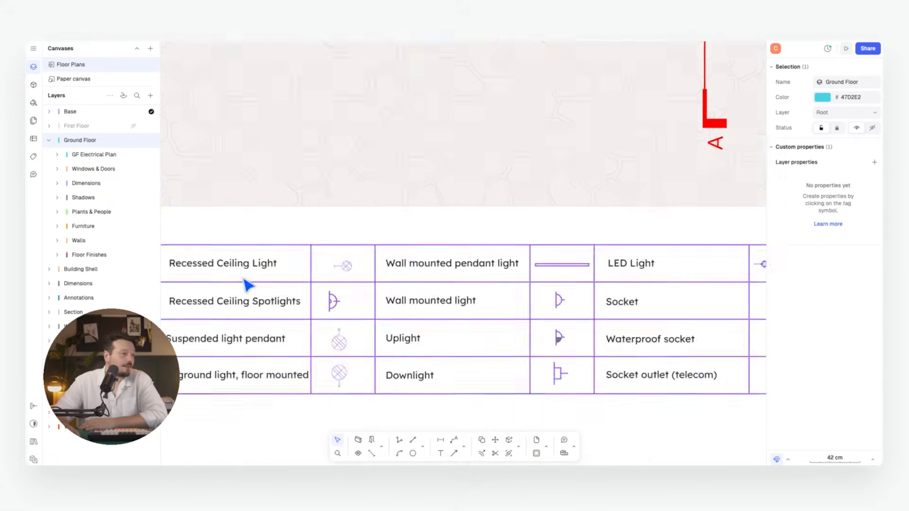
scroll(554, 237, down, 3)
scroll(476, 284, up, 5)
scroll(477, 284, right, 4)
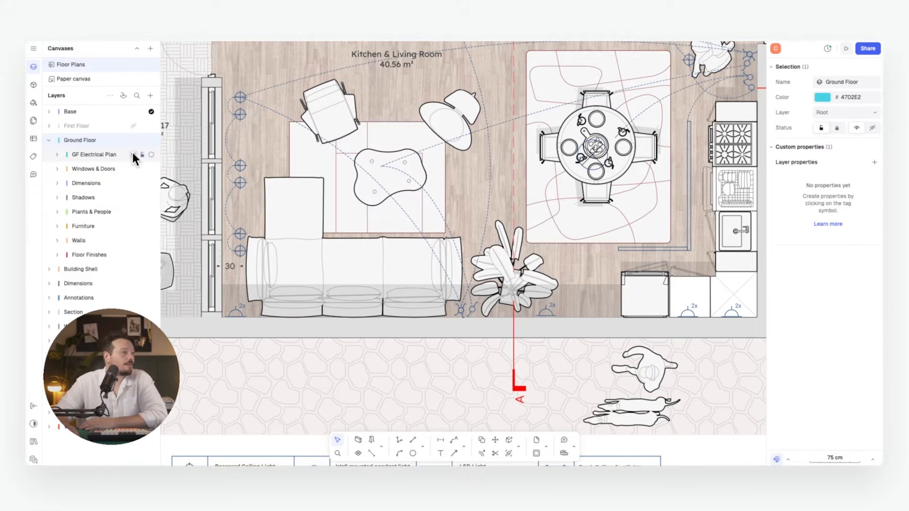
click(133, 155)
scroll(349, 193, down, 6)
scroll(423, 208, up, 2)
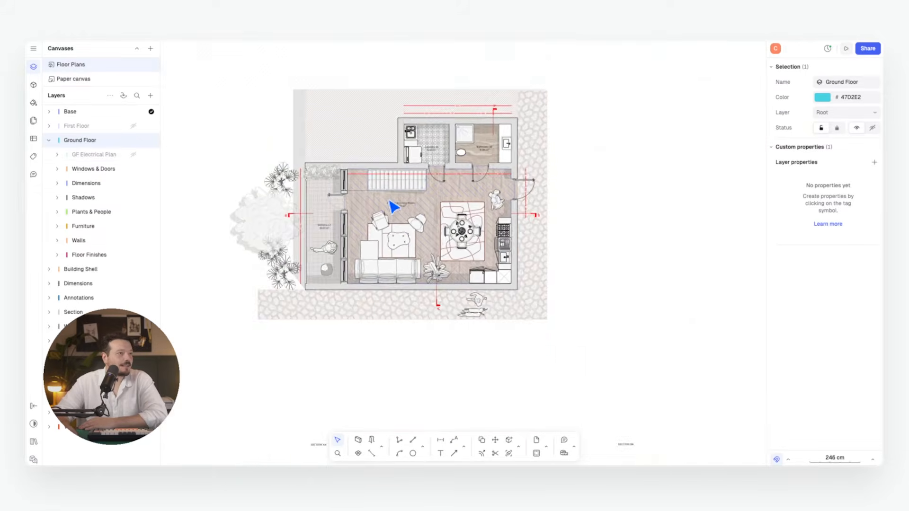
scroll(417, 210, up, 6)
scroll(449, 220, down, 2)
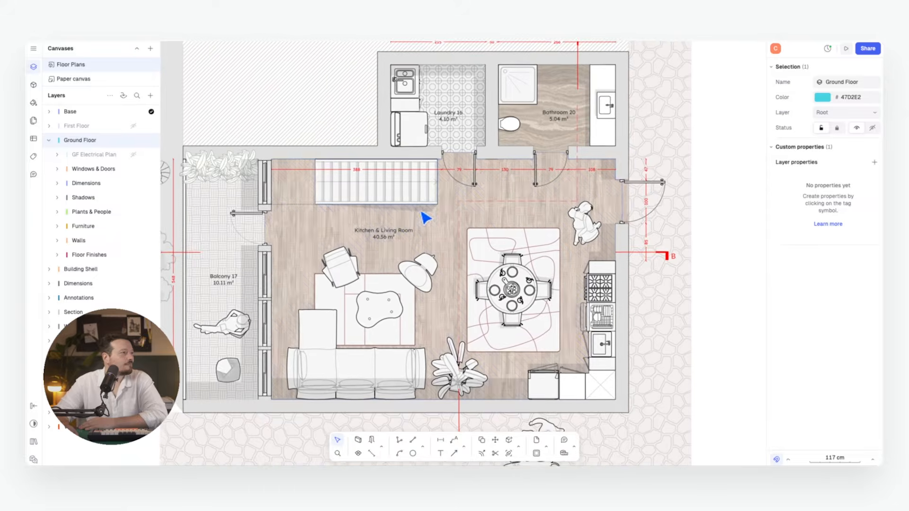
- Hide the Shadows, Plants & People and Furniture sublayers of the Ground Floor layer
click(133, 169)
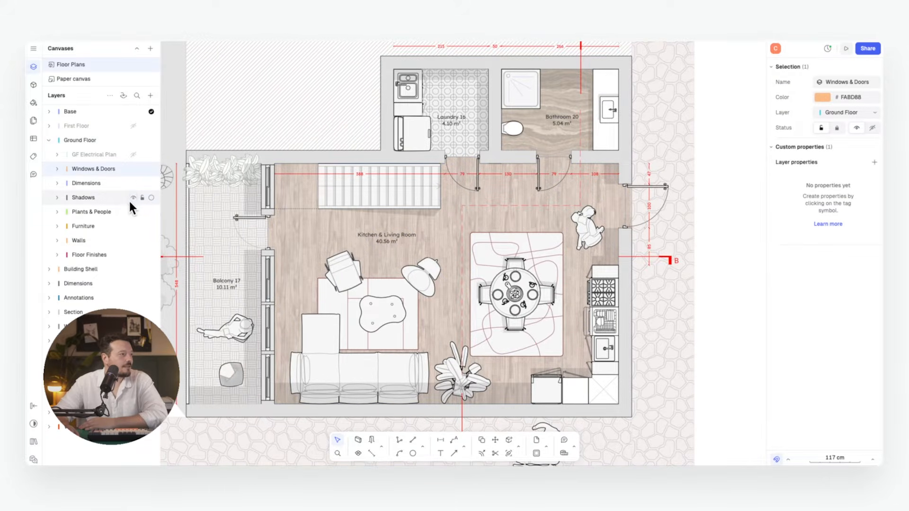
click(132, 197)
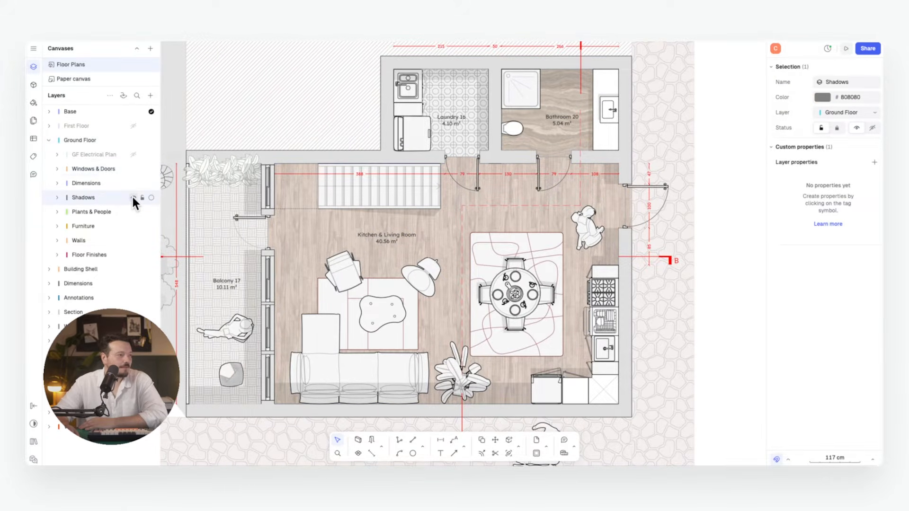
click(133, 197)
click(133, 212)
click(131, 225)
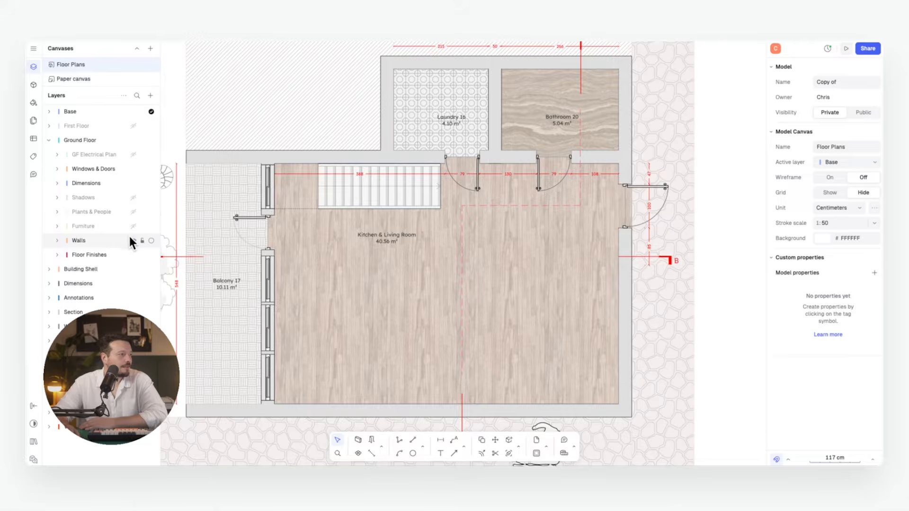
- Hide the Ground Floor's Floor Finishes and Dimensions sublayers, switching Walls and Windows & Doors off and back on
click(130, 240)
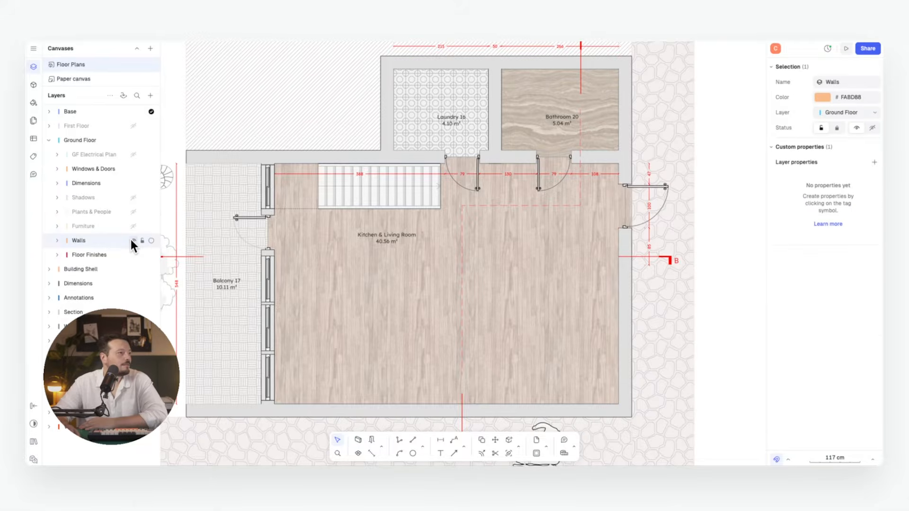
click(132, 254)
click(133, 241)
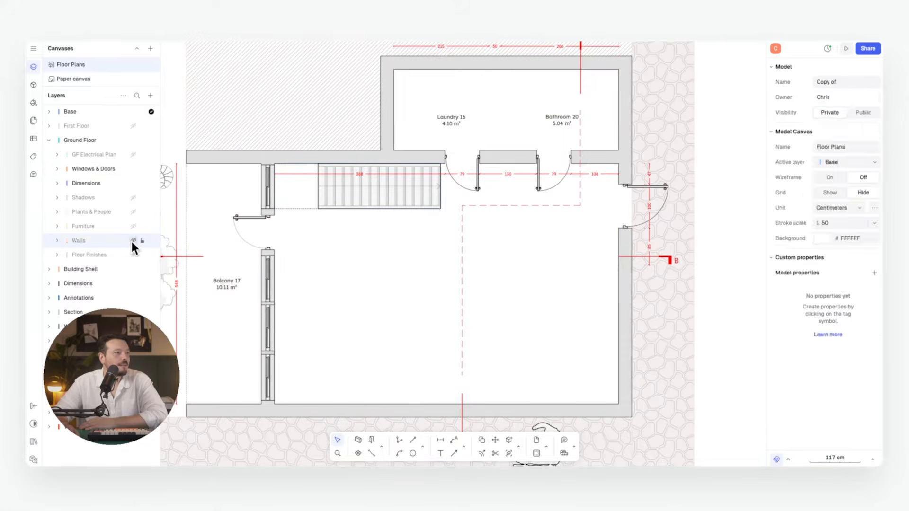
click(132, 241)
click(134, 183)
click(133, 168)
click(134, 168)
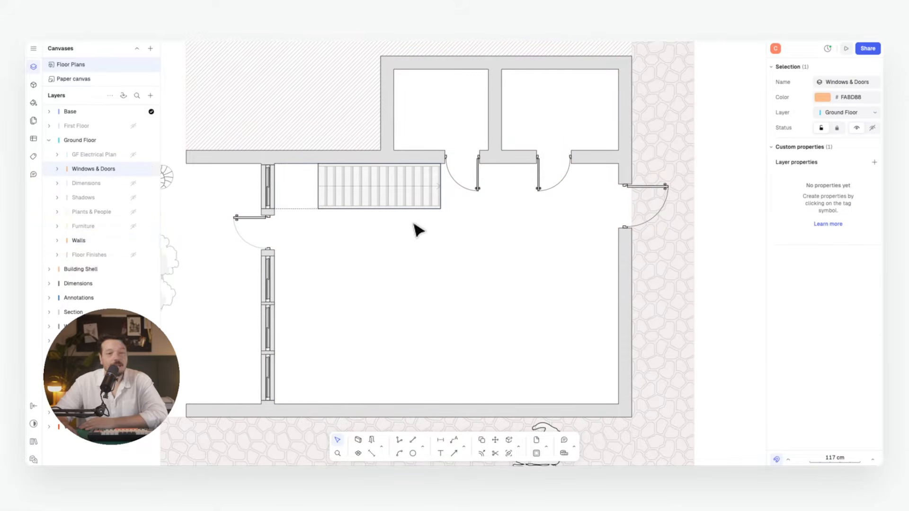
scroll(416, 229, down, 1)
middle_drag(416, 230, 486, 232)
scroll(516, 237, down, 3)
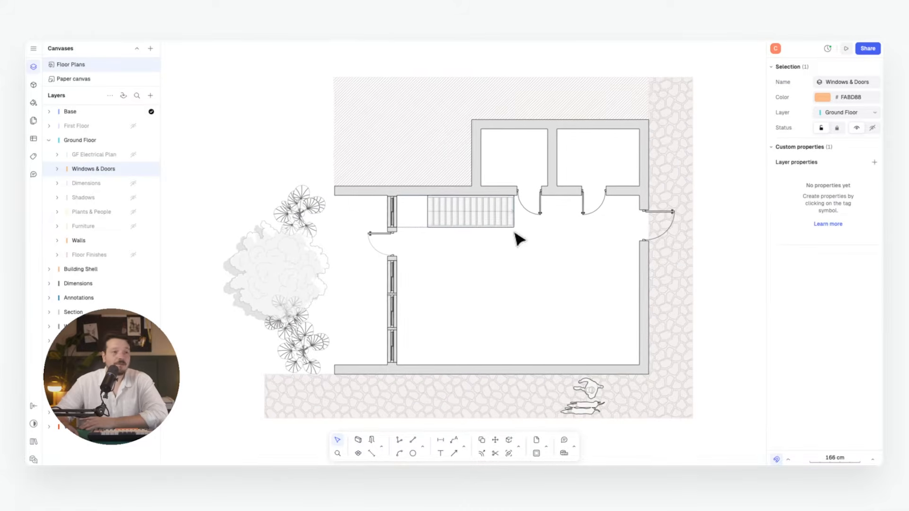
- Try a thickness of 20 cm on the wall style used by the wall with the two interior doors
scroll(485, 229, down, 1)
click(527, 193)
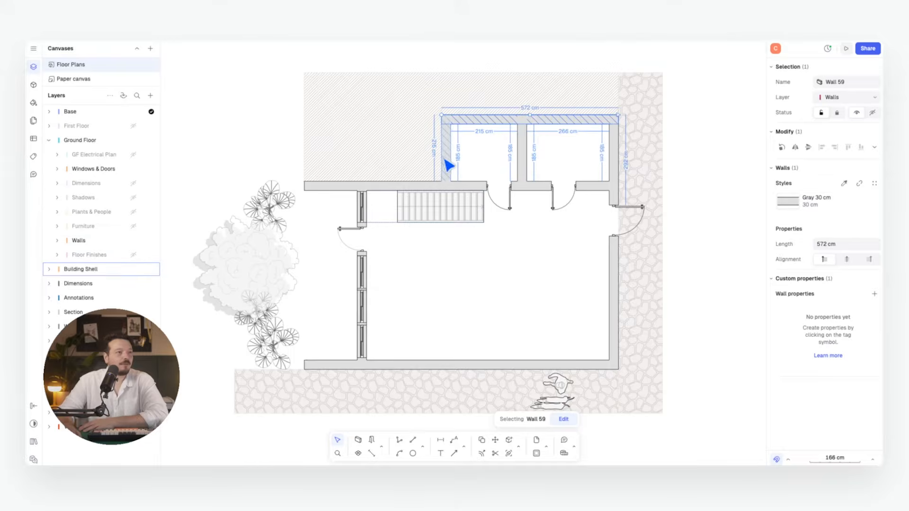
click(525, 183)
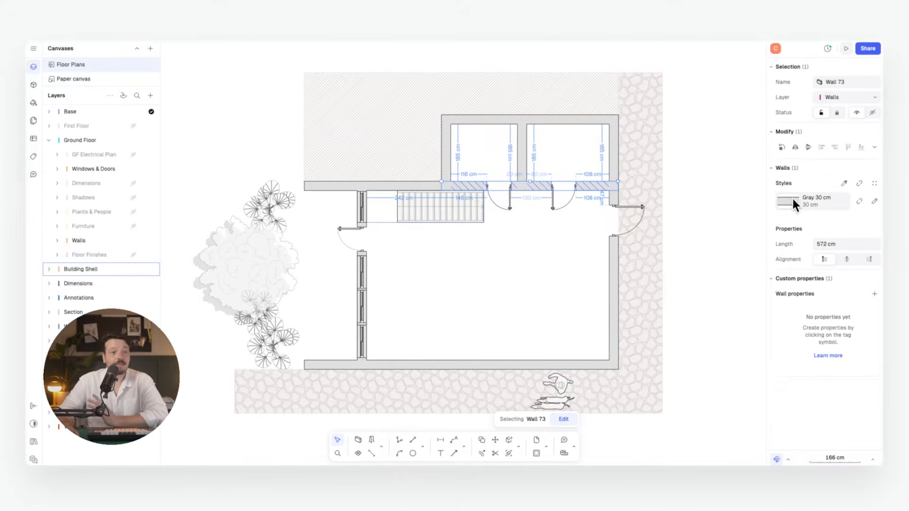
click(874, 203)
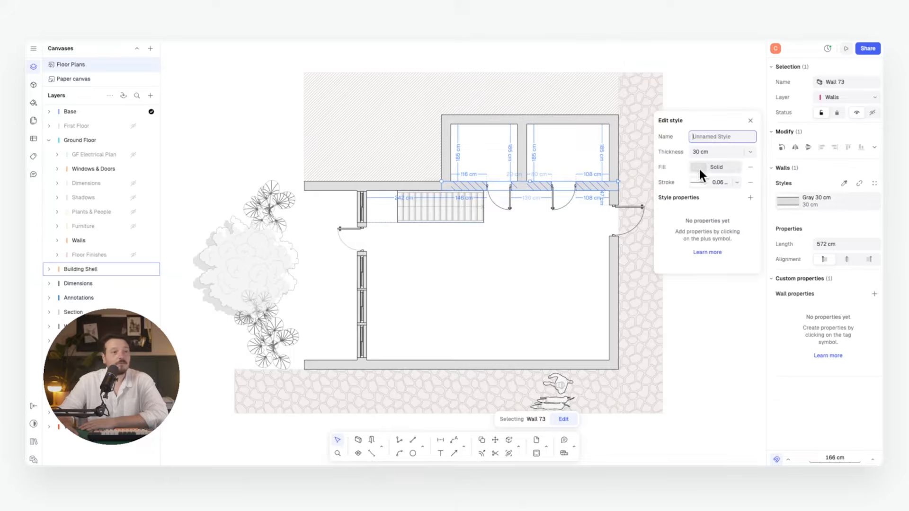
click(750, 152)
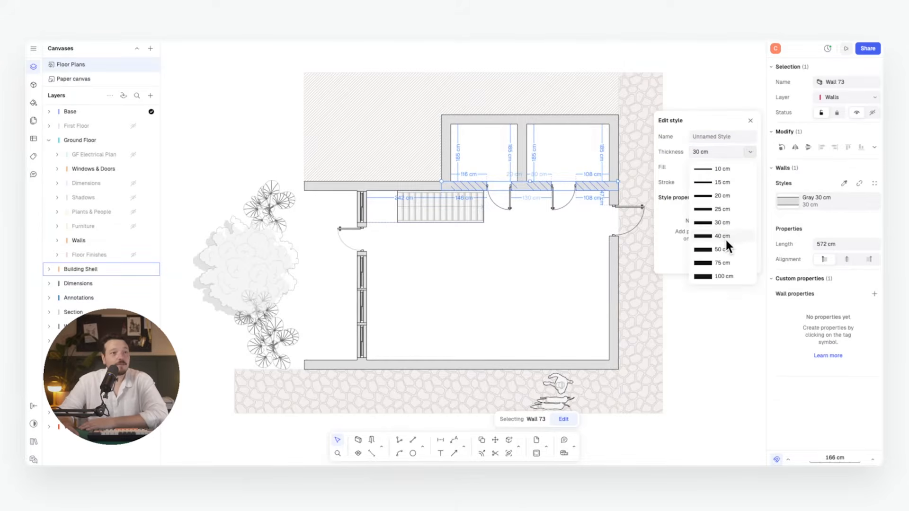
click(724, 196)
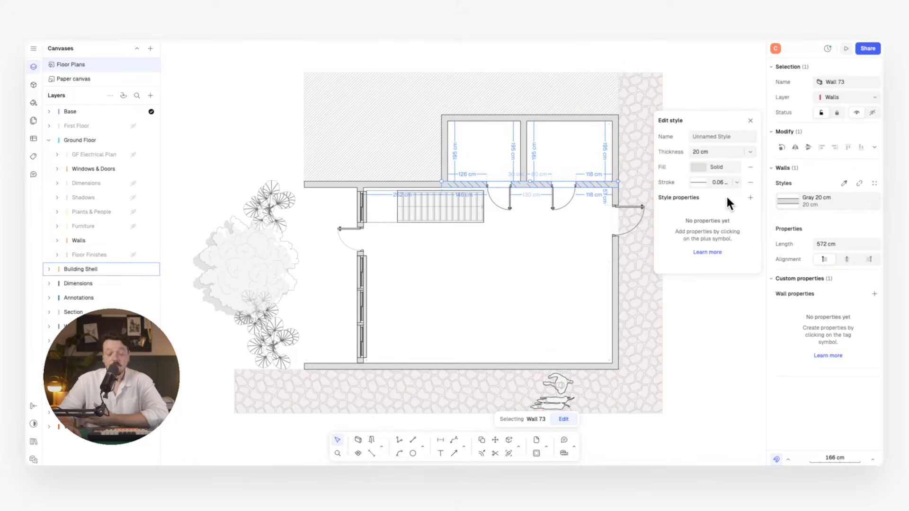
click(583, 251)
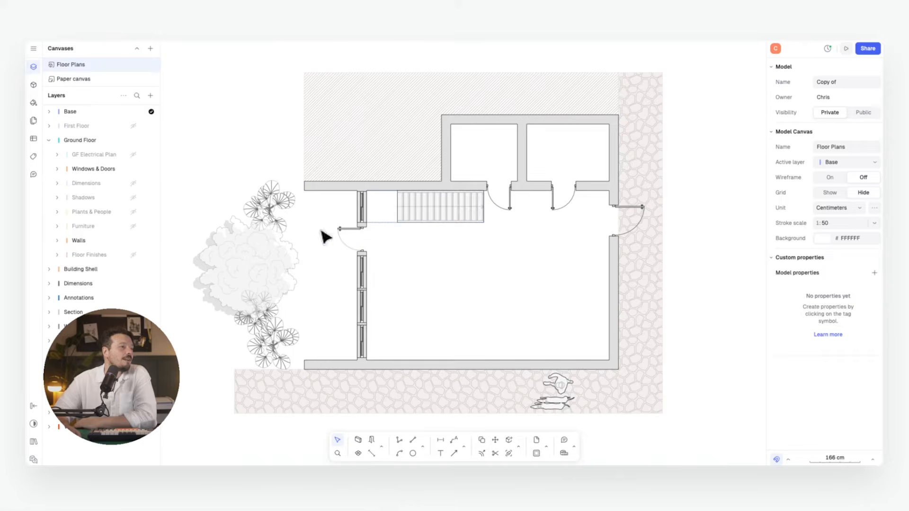
- Show the Ground Floor's Floor Finishes sublayer and select the laundry room's tiled floor
click(133, 255)
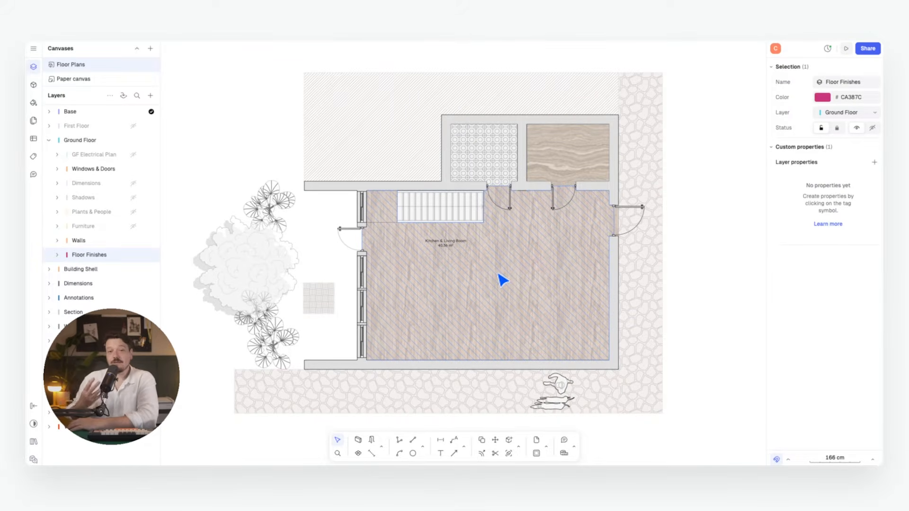
scroll(493, 137, up, 3)
click(493, 158)
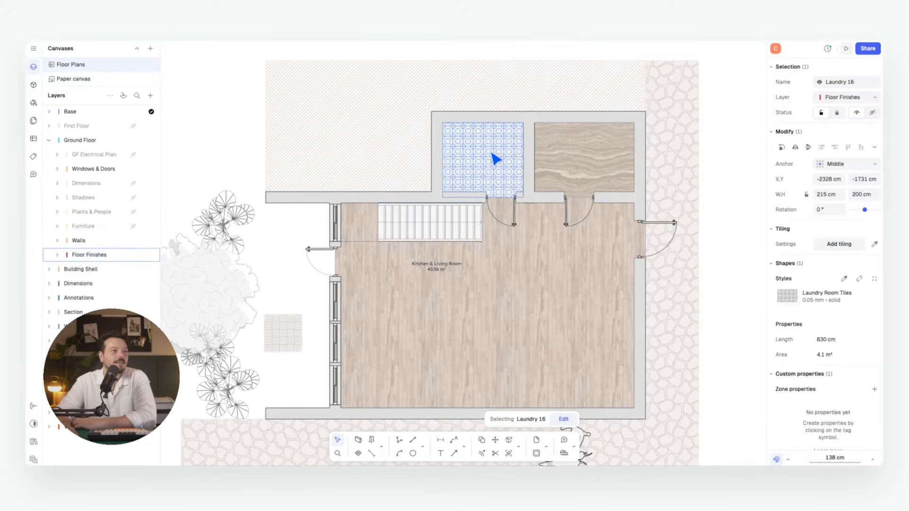
scroll(545, 145, up, 4)
scroll(514, 150, down, 2)
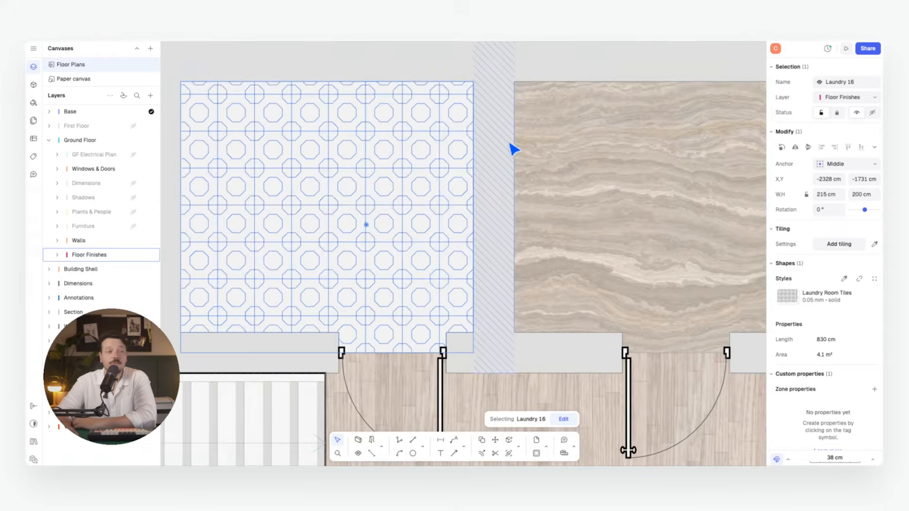
- Move the wall between laundry and bathroom toward the bathroom, making the bathroom floor about 207 cm wide, and select that floor
click(514, 149)
scroll(530, 180, down, 5)
scroll(540, 189, up, 3)
drag(499, 193, 546, 192)
click(595, 189)
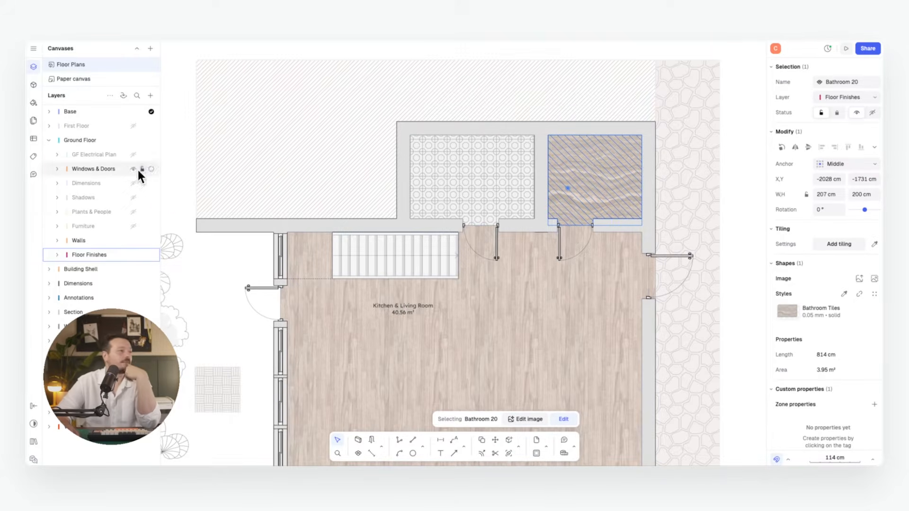
- Show the Dimensions sublayer of the Ground Floor layer
click(133, 183)
mouse_move(487, 193)
middle_down()
mouse_move(493, 211)
mouse_move(516, 211)
middle_up()
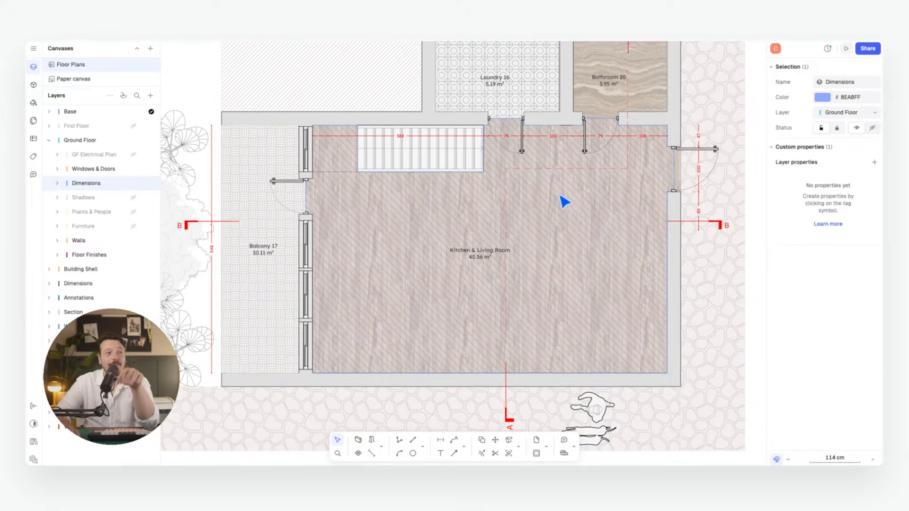
- Try a green text colour in the style of the dimension running along the staircase wall
click(477, 143)
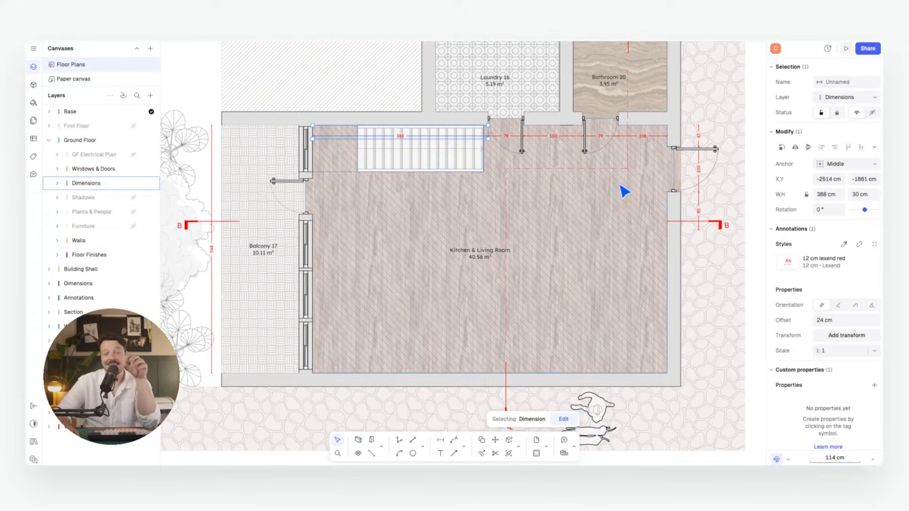
click(874, 261)
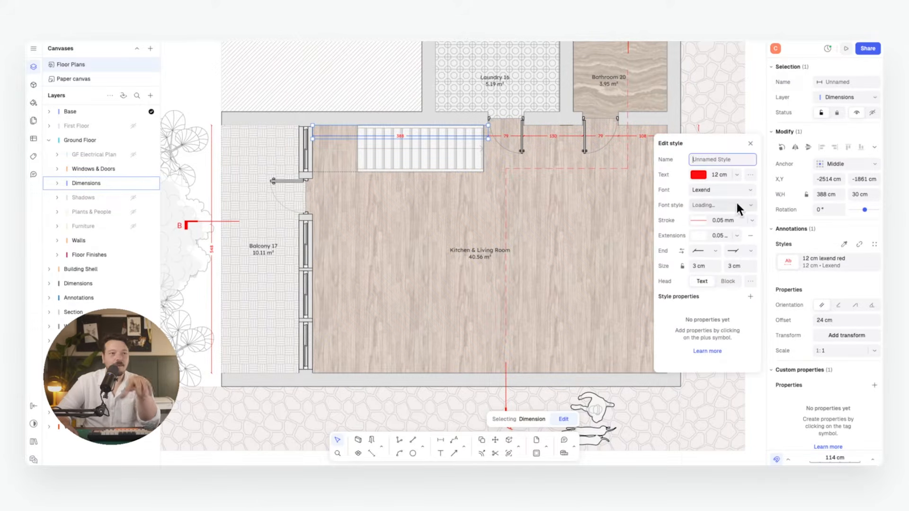
click(697, 174)
click(739, 230)
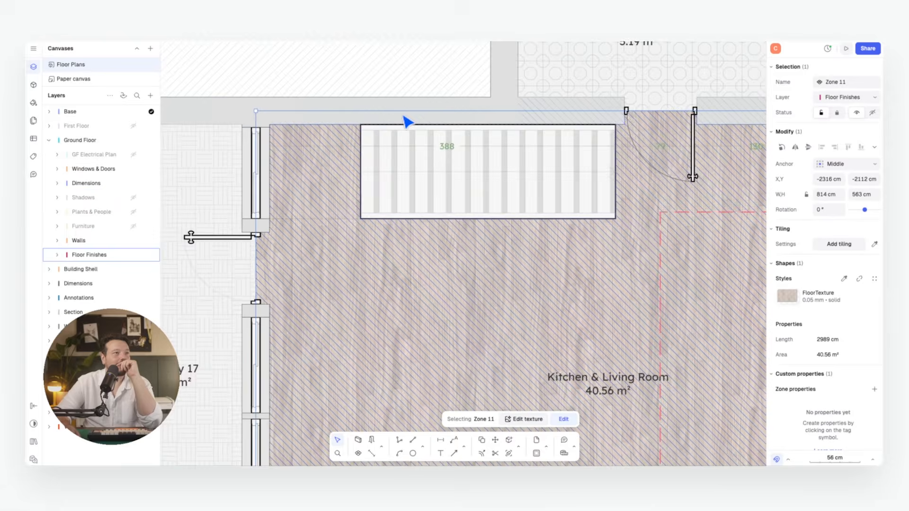
scroll(455, 147, right, 4)
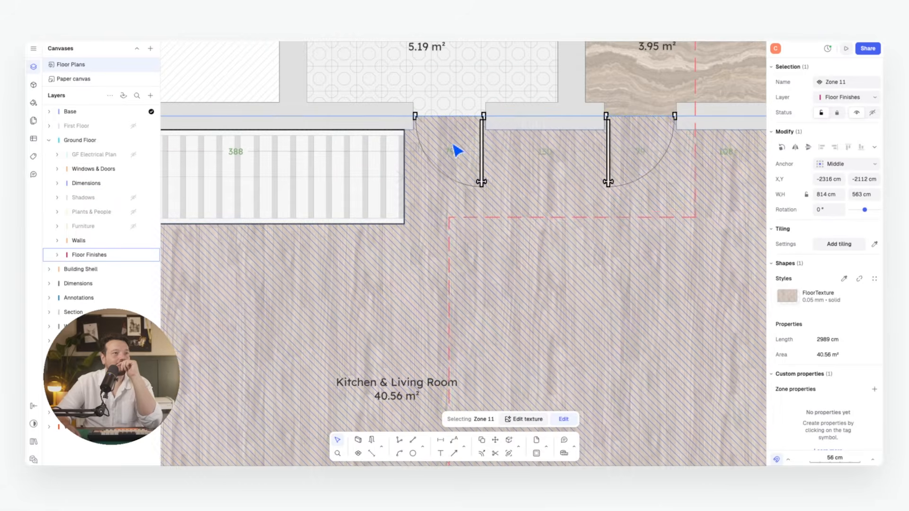
scroll(648, 150, right, 5)
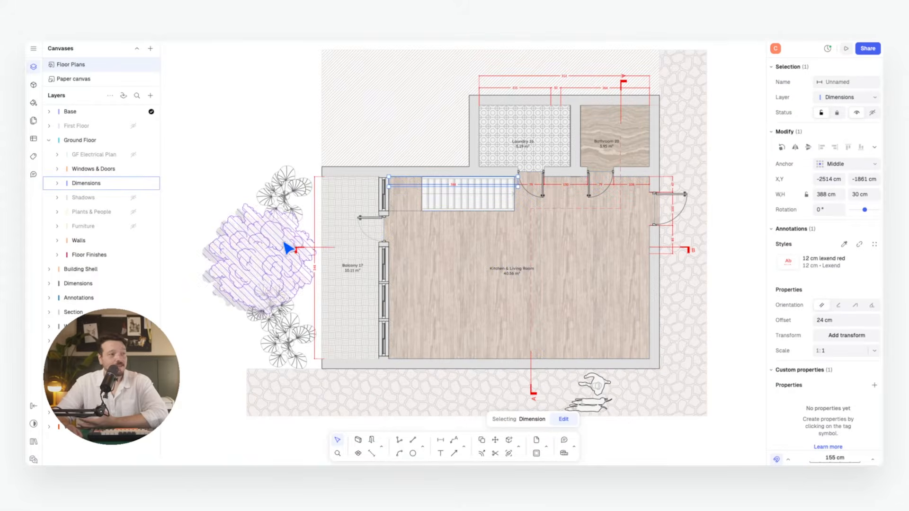
- Move the wall between laundry and bathroom back toward the laundry, leaving the laundry 215 cm wide
middle_drag(635, 241, 558, 248)
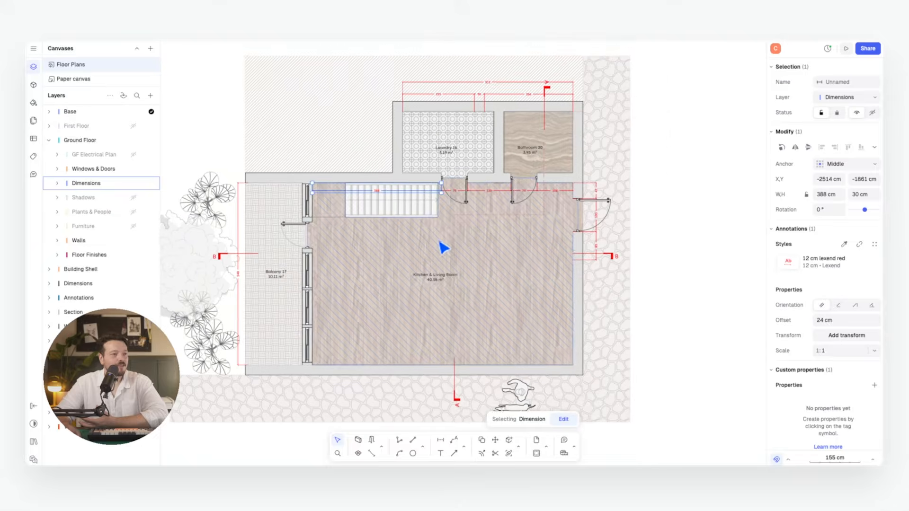
middle_drag(473, 312, 491, 274)
middle_drag(437, 207, 415, 259)
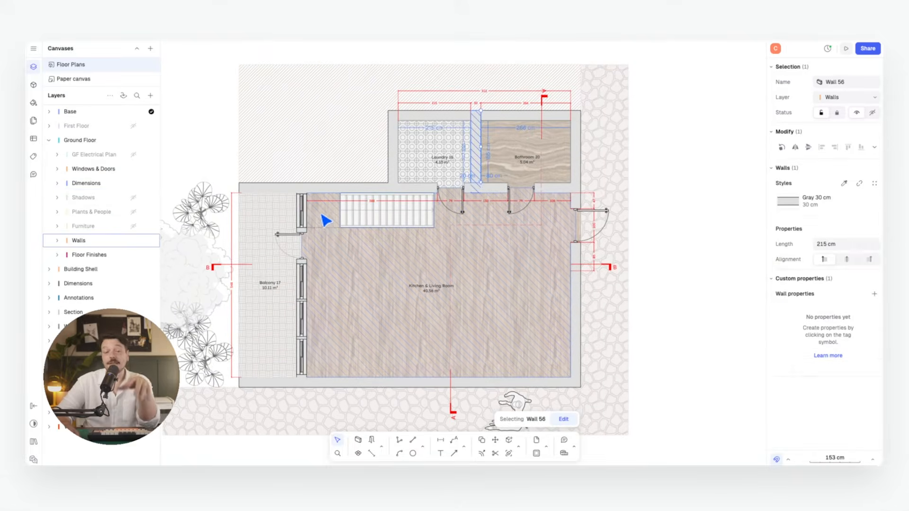
- Show the Furniture sublayer of the Ground Floor layer
click(133, 225)
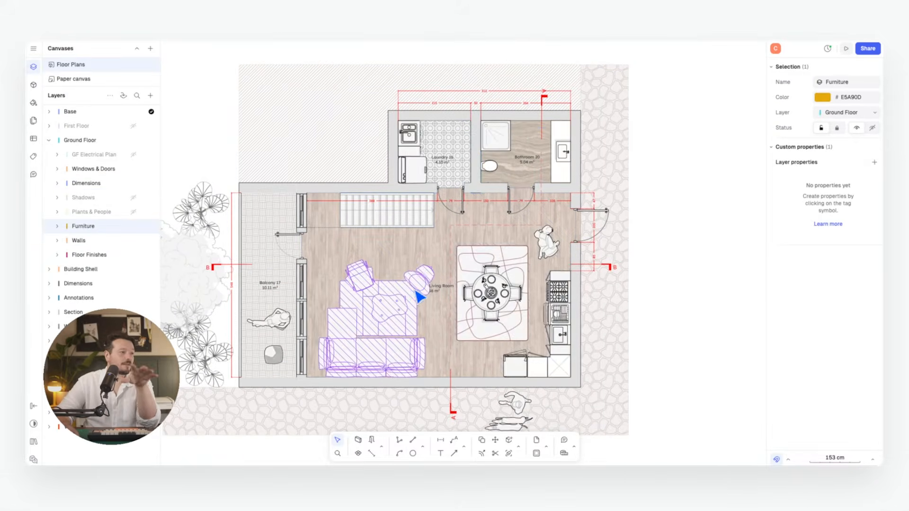
scroll(351, 264, up, 5)
scroll(428, 268, down, 8)
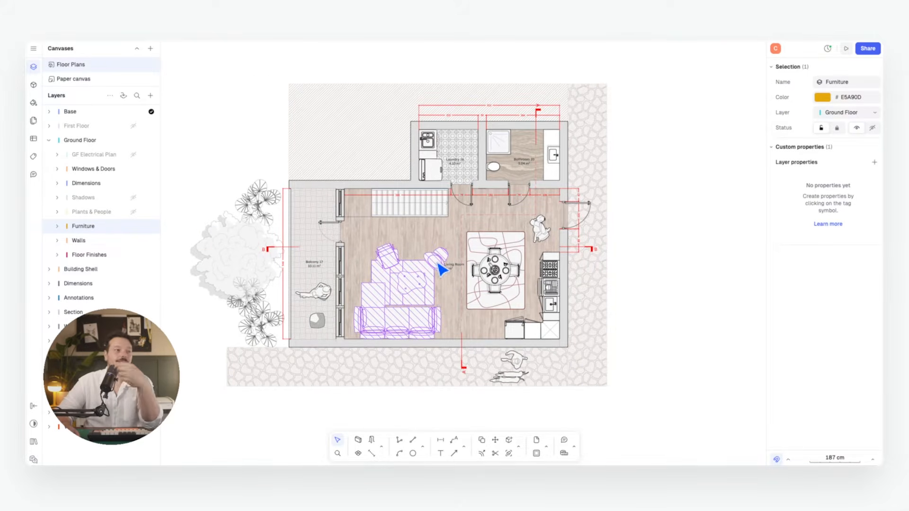
- Browse the Rayon block libraries from the first category through to the last
click(34, 85)
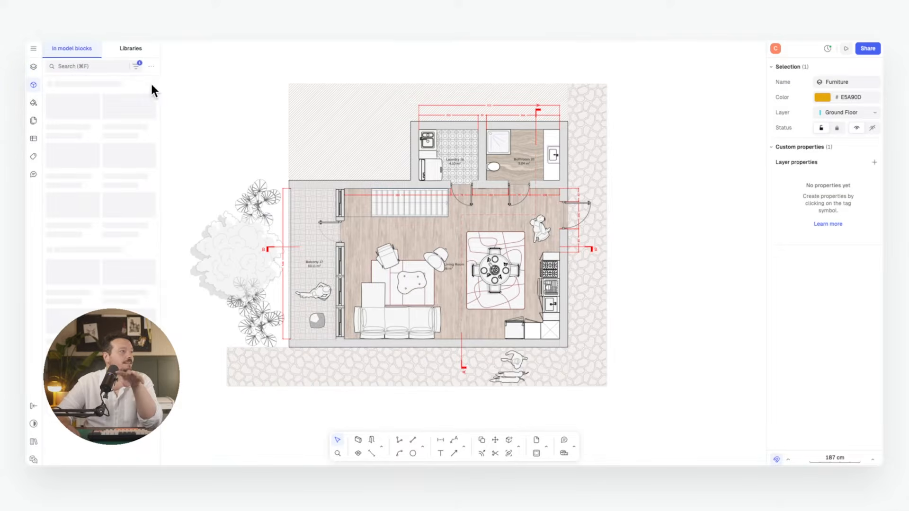
click(131, 48)
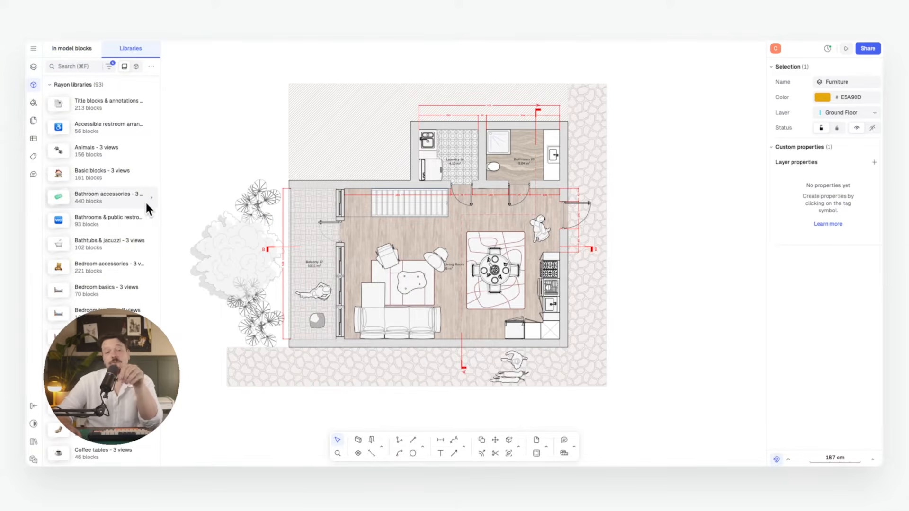
scroll(76, 160, down, 2)
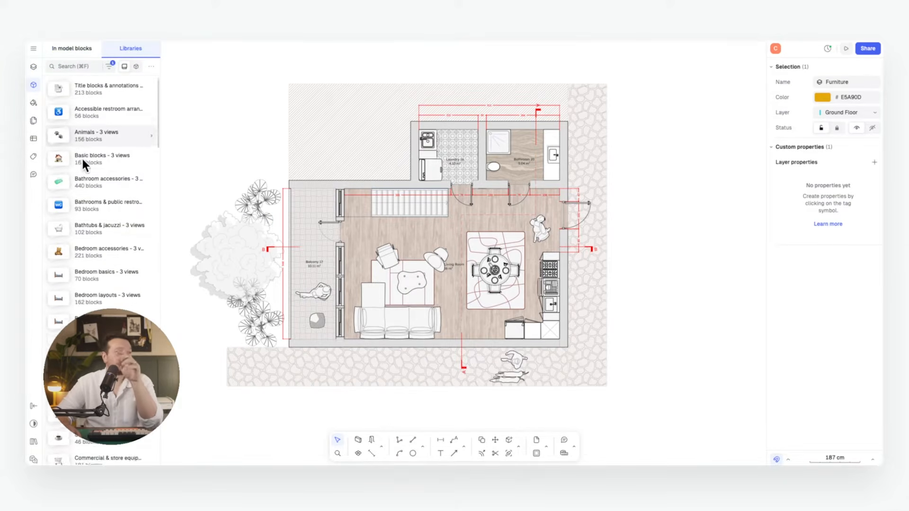
scroll(104, 209, down, 15)
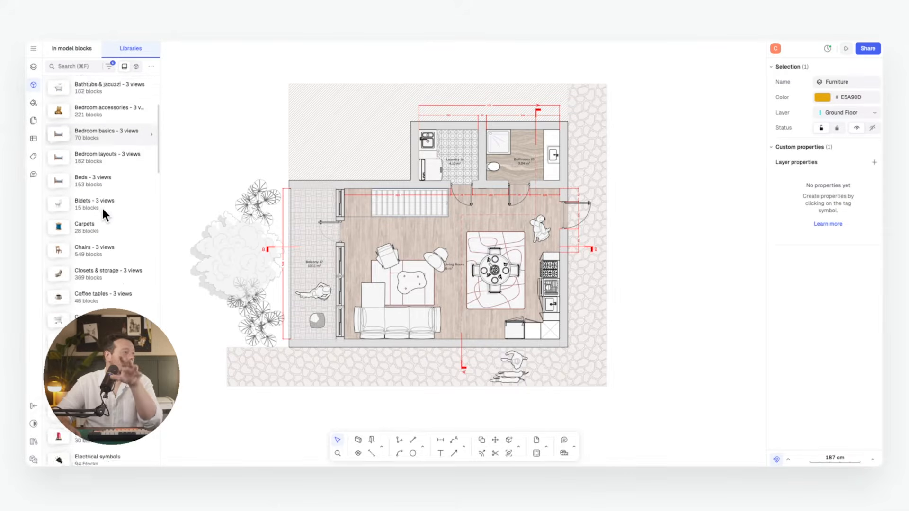
scroll(95, 215, down, 4)
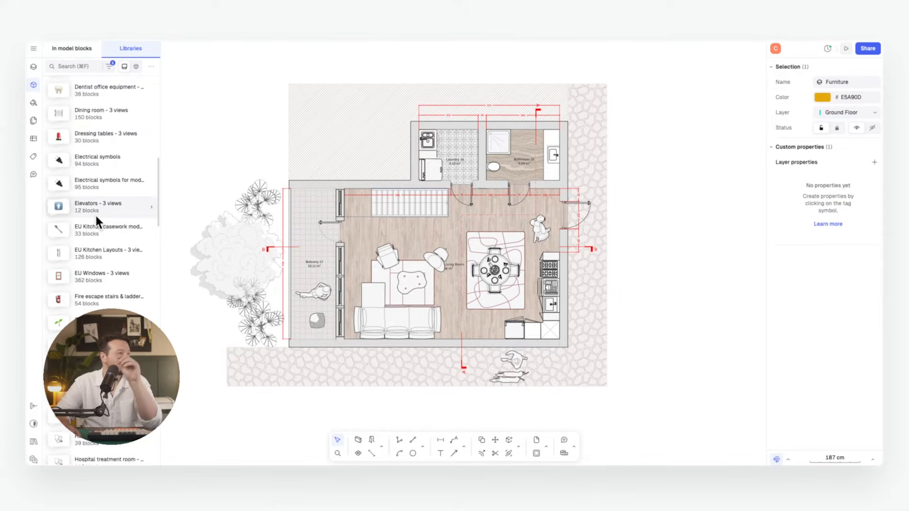
scroll(95, 186, down, 6)
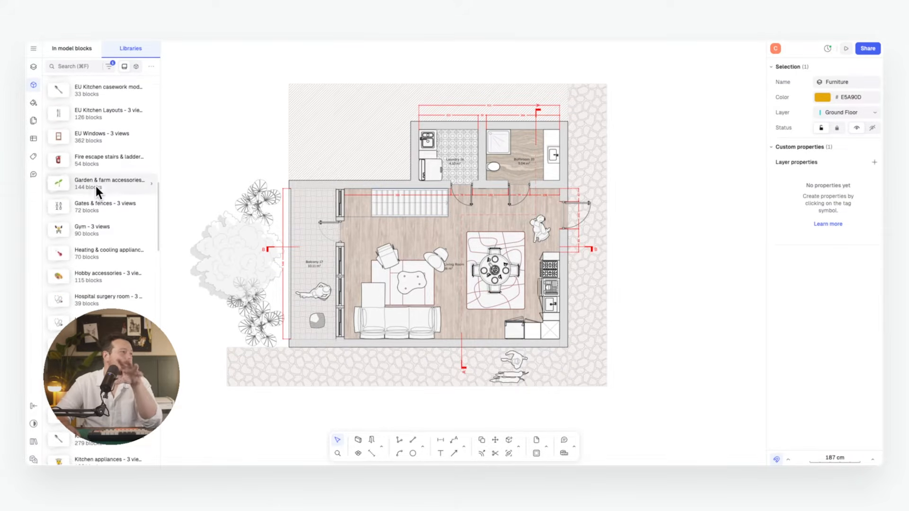
scroll(86, 207, down, 20)
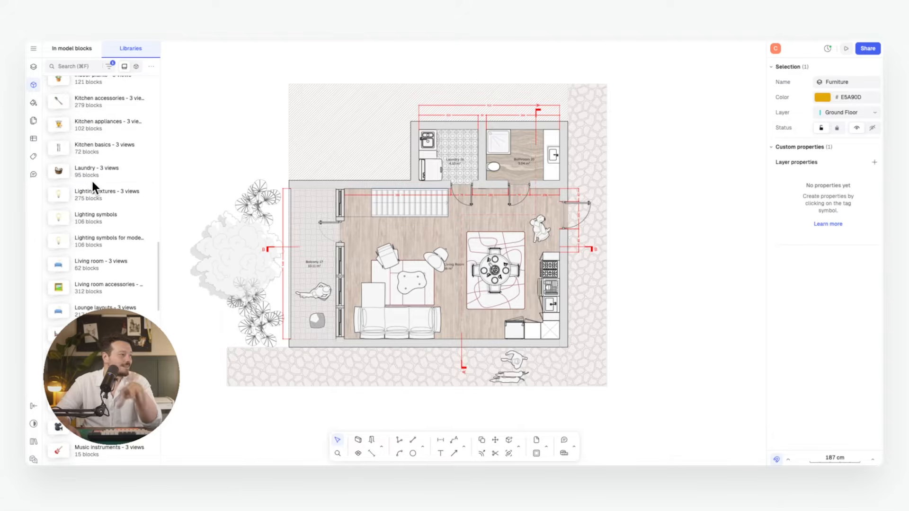
scroll(92, 181, down, 5)
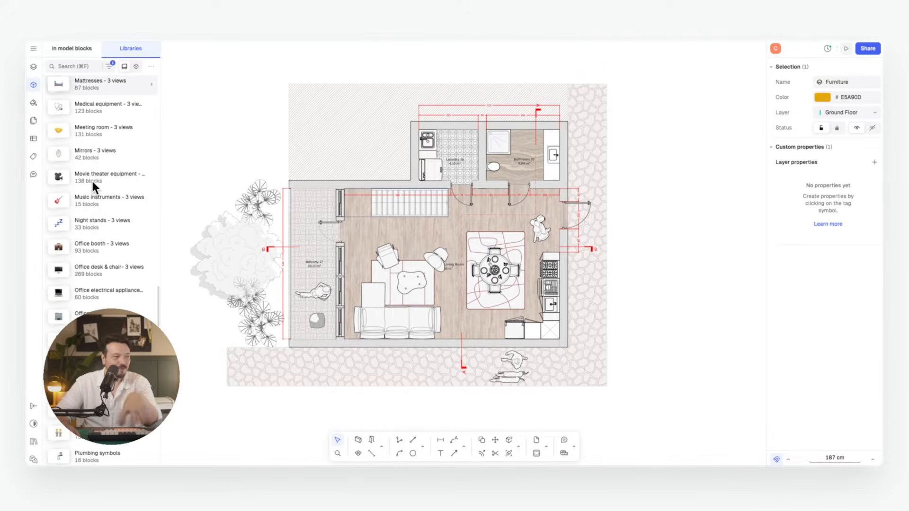
scroll(92, 181, down, 15)
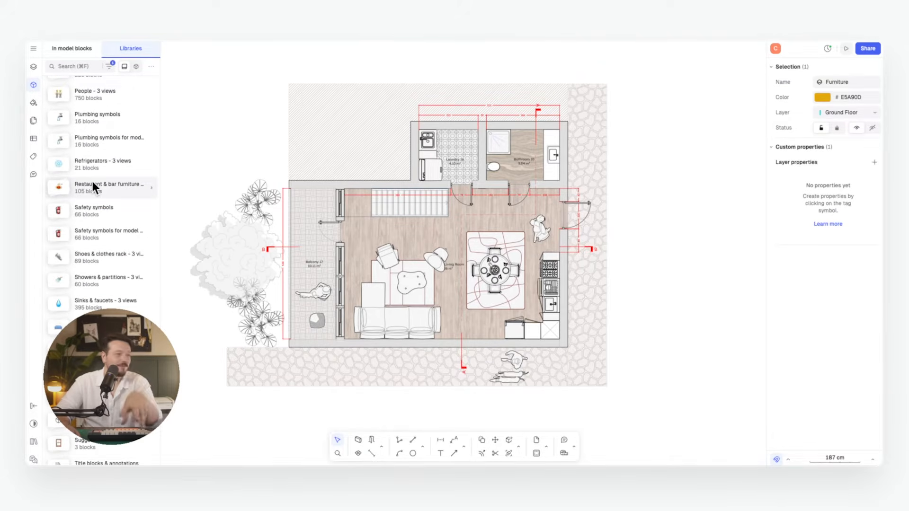
scroll(93, 181, down, 12)
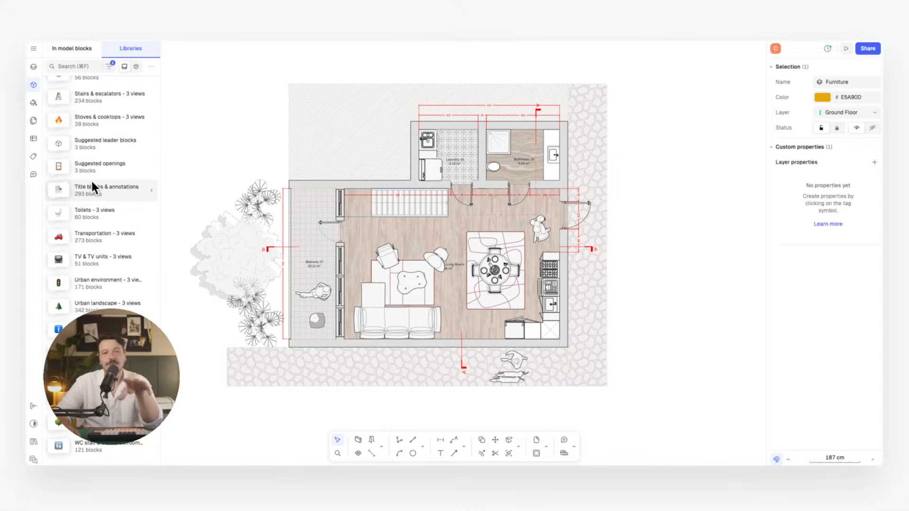
- Replace the living room's Mariposa corner lounge set-up block with its imported 400.5 cm wide front-view version
click(400, 278)
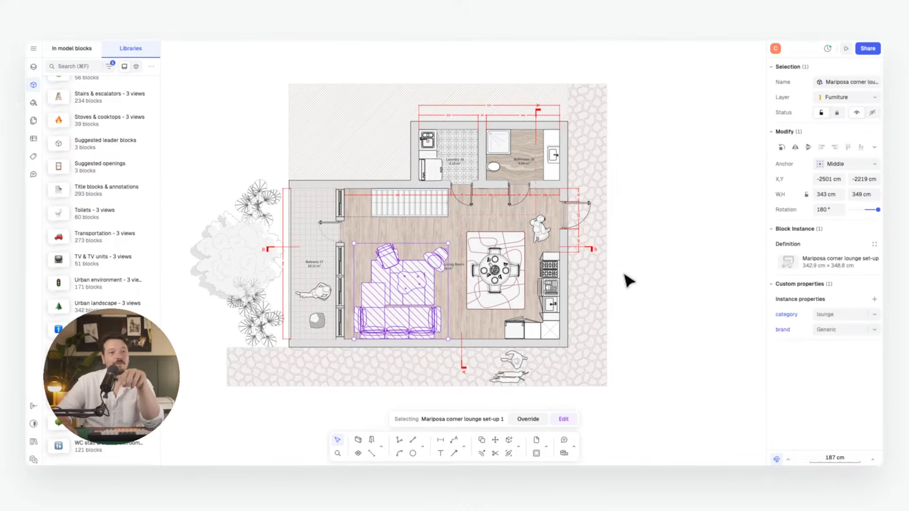
click(875, 246)
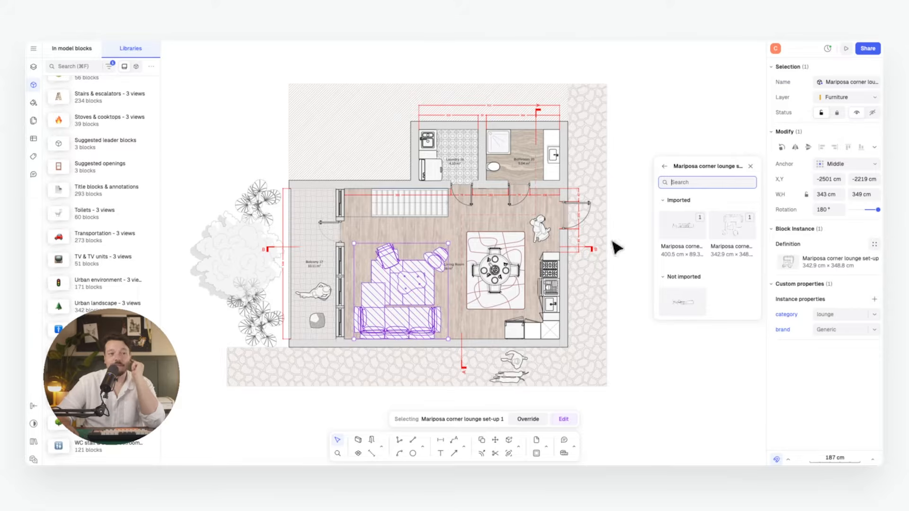
click(678, 235)
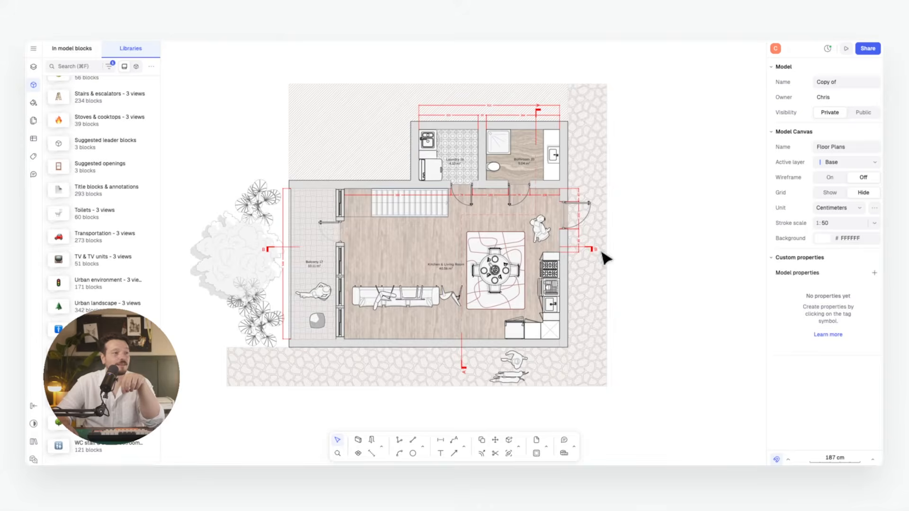
- Rotate the front-view Mariposa lounge block by 180° so the sofa stands upright
scroll(377, 316, up, 5)
scroll(377, 316, up, 3)
click(422, 278)
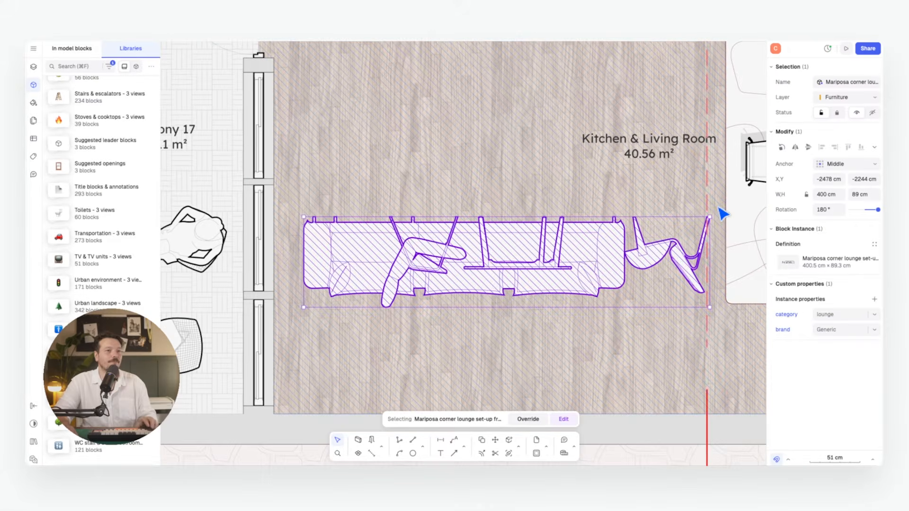
drag(711, 213, 420, 275)
click(458, 206)
middle_drag(540, 213, 455, 208)
scroll(508, 259, down, 2)
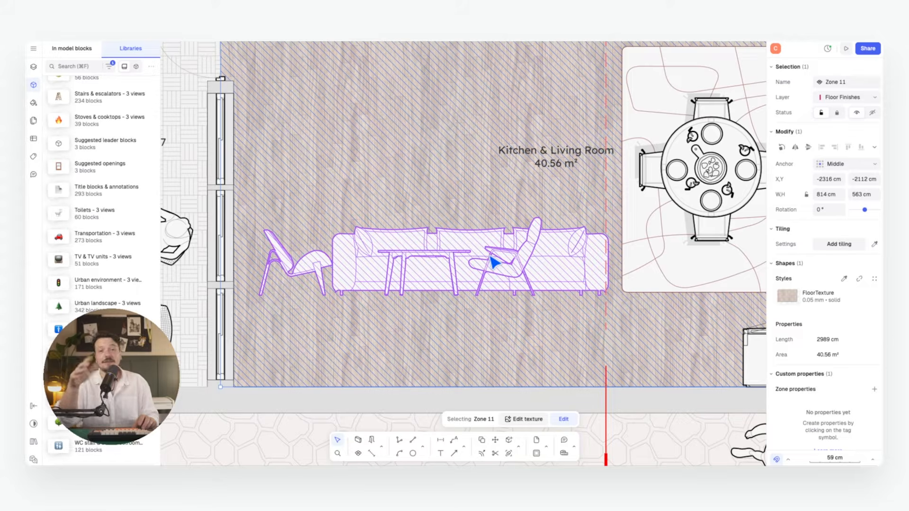
- Undo the living room lounge block's front-view replacement and its rotation
key(super+z)
key(super+z)
key(super+z)
key(super+z)
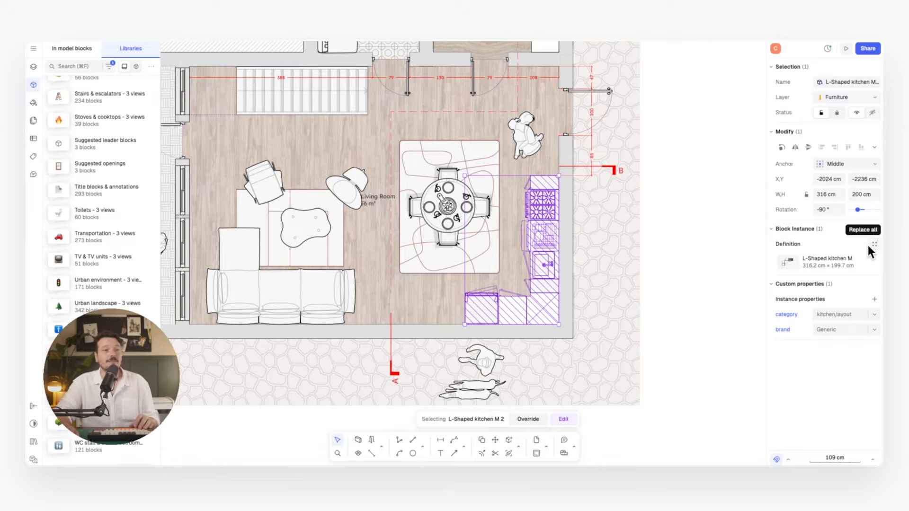
- Replace the L-Shaped kitchen M block with its imported 316.1 cm wide front view and rotate it upright
click(873, 244)
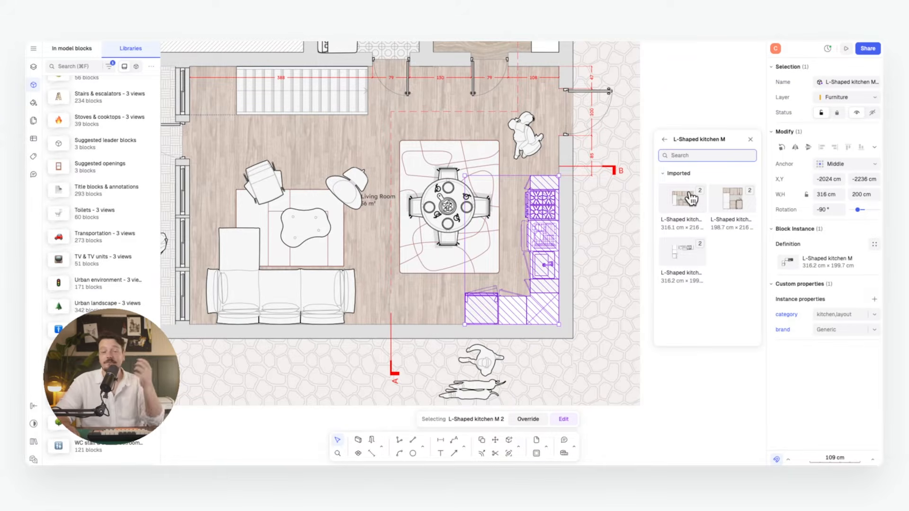
click(691, 199)
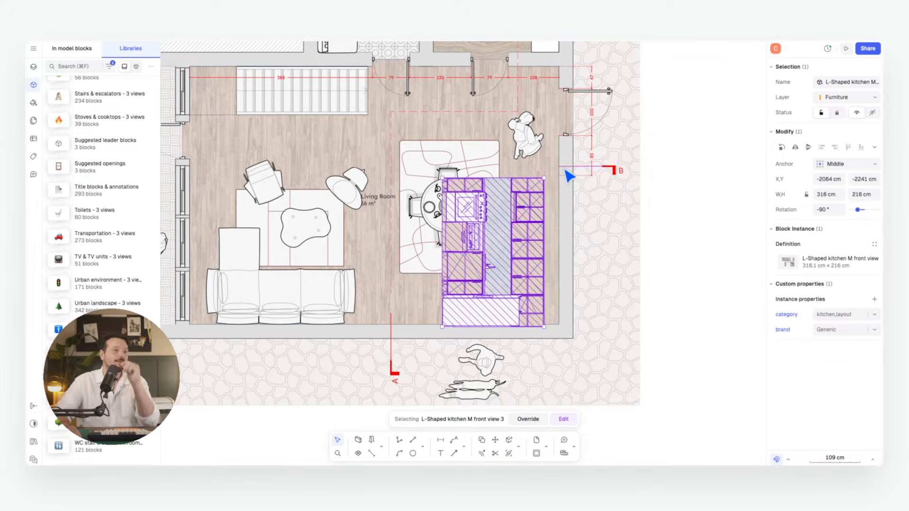
drag(545, 173, 414, 199)
key(Escape)
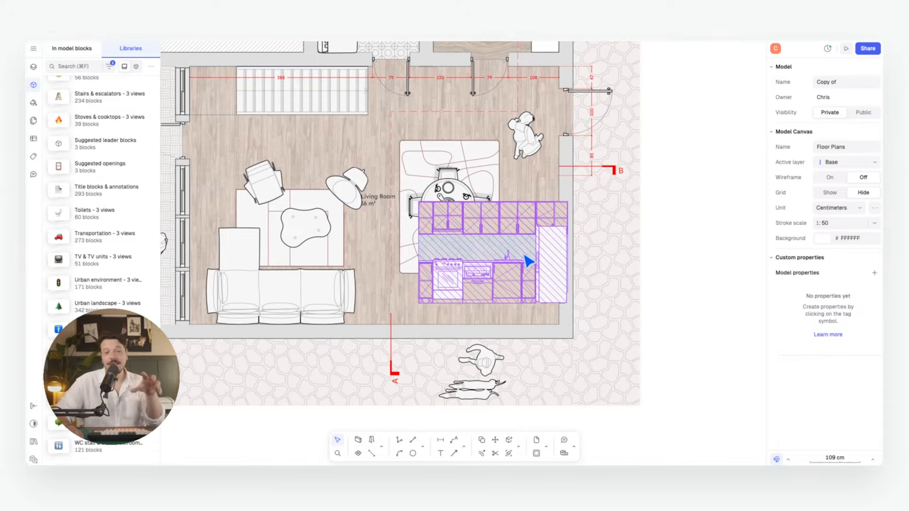
- Examine the L-shaped kitchen's dimensioned plan and its elevations in the separate detail drawings
scroll(456, 255, down, 5)
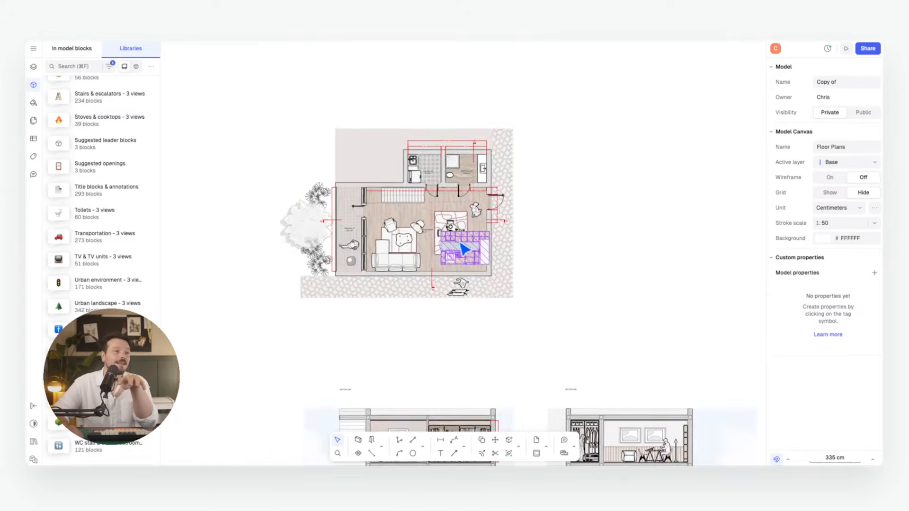
middle_drag(641, 247, 457, 205)
middle_drag(682, 310, 514, 292)
scroll(530, 341, up, 7)
click(459, 306)
scroll(459, 303, down, 2)
middle_drag(738, 265, 483, 220)
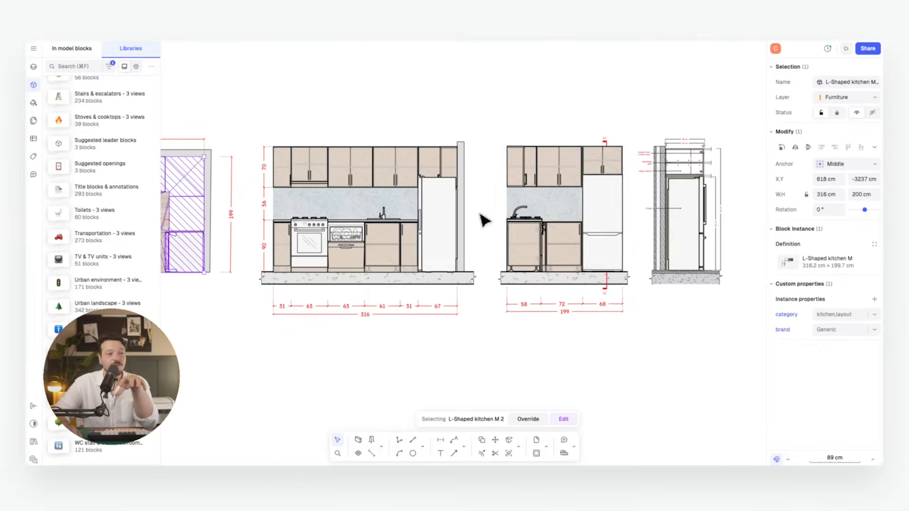
scroll(589, 219, left, 5)
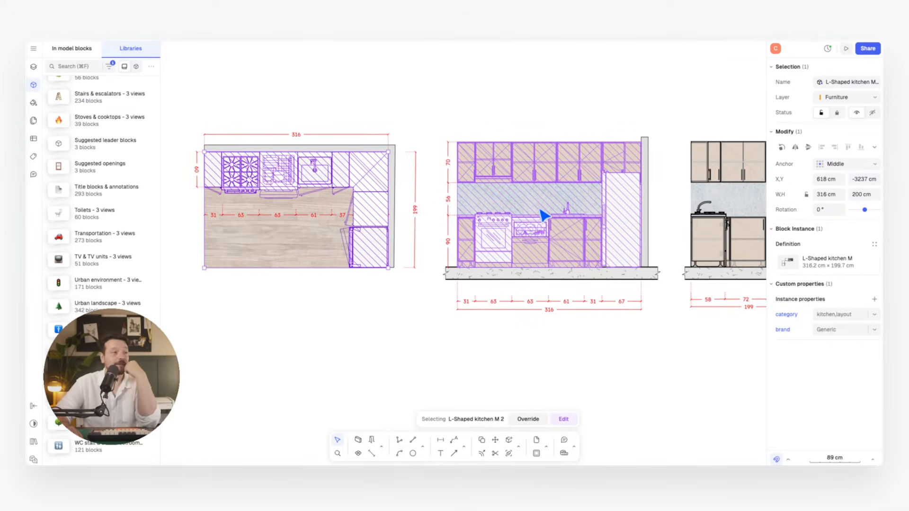
scroll(544, 216, down, 5)
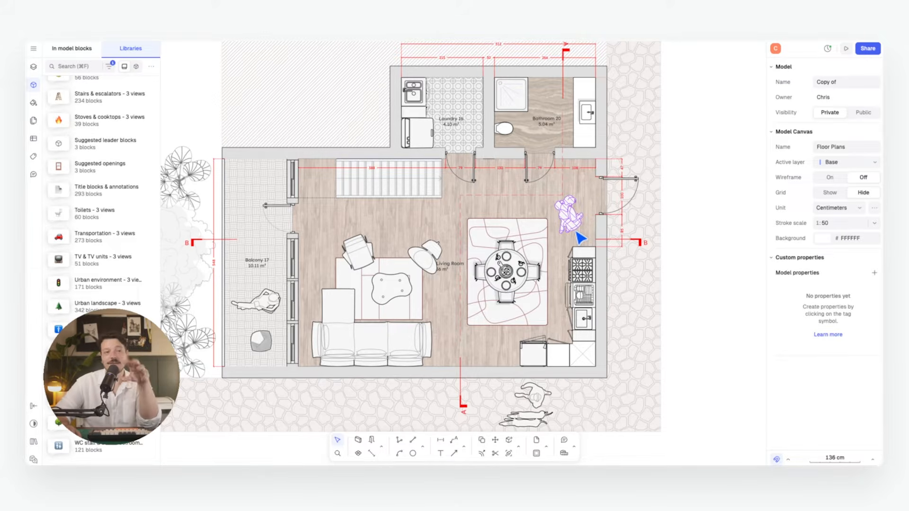
- Show the Plants & People and Shadows sublayers of the Ground Floor layer
scroll(578, 233, up, 1)
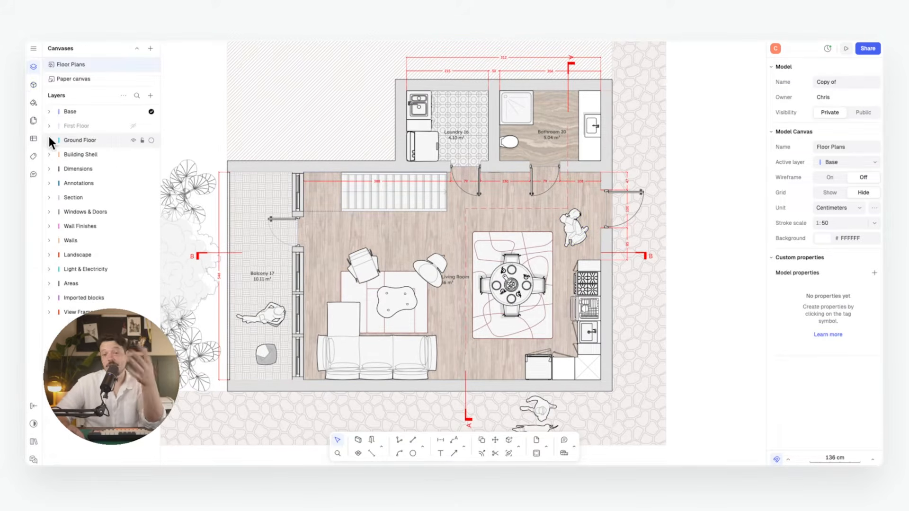
click(49, 140)
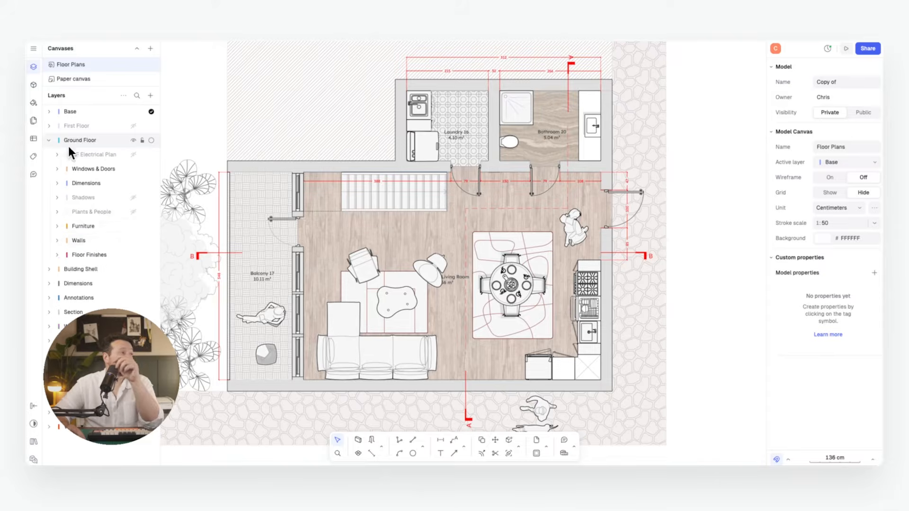
click(133, 211)
click(133, 197)
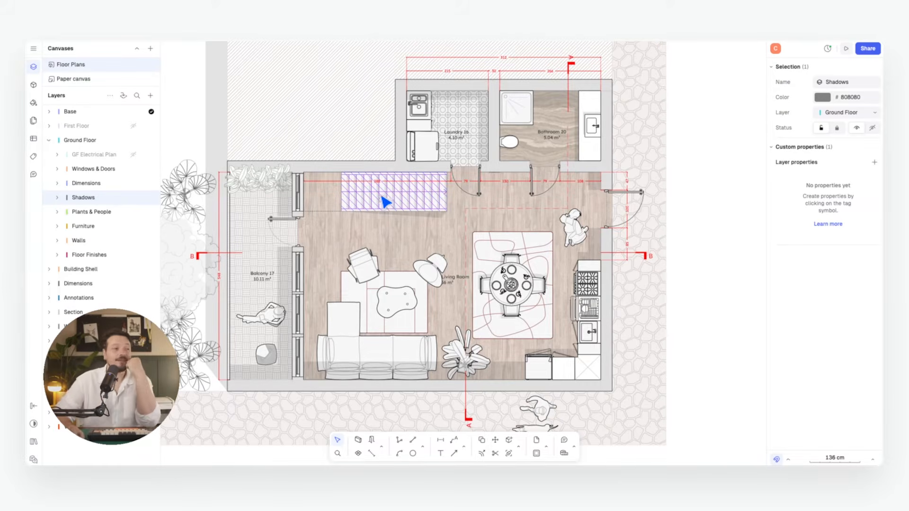
scroll(371, 190, down, 2)
scroll(371, 191, down, 1)
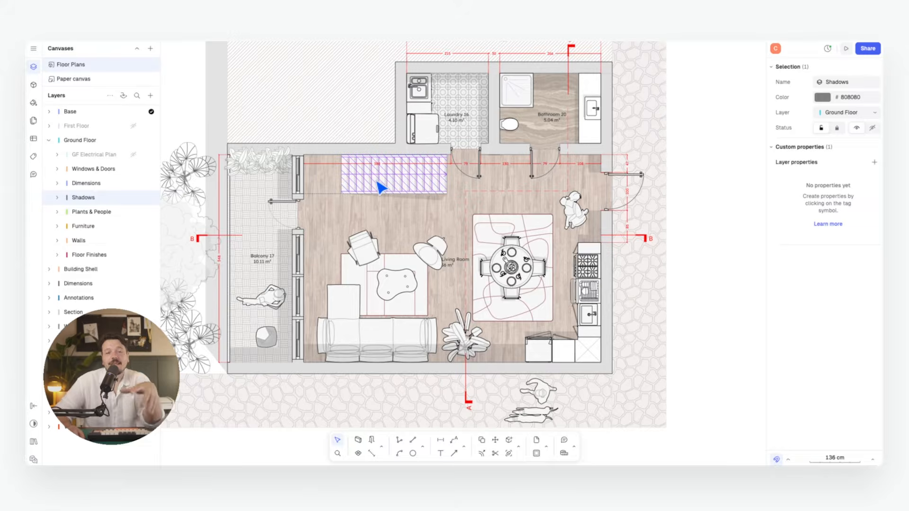
scroll(340, 184, down, 1)
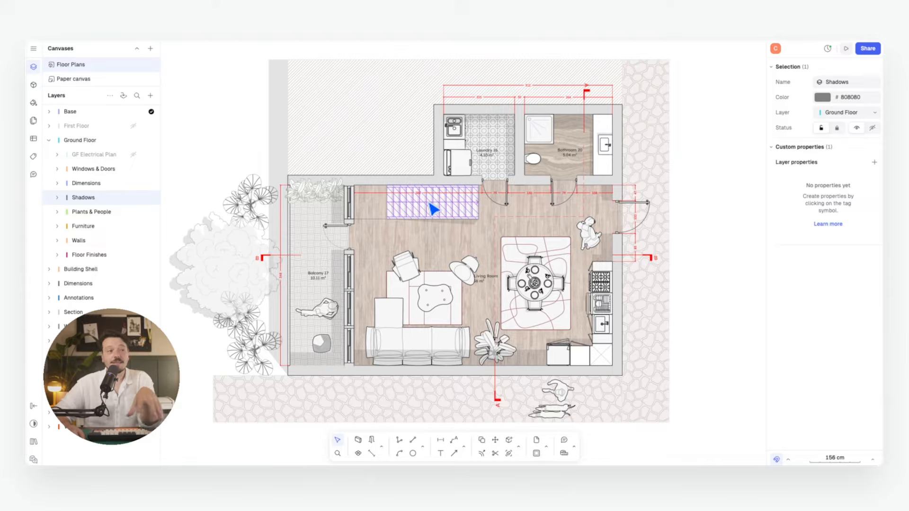
- Hide the Ground Floor sublayers from Windows & Doors through Floor Finishes and show them again
click(132, 168)
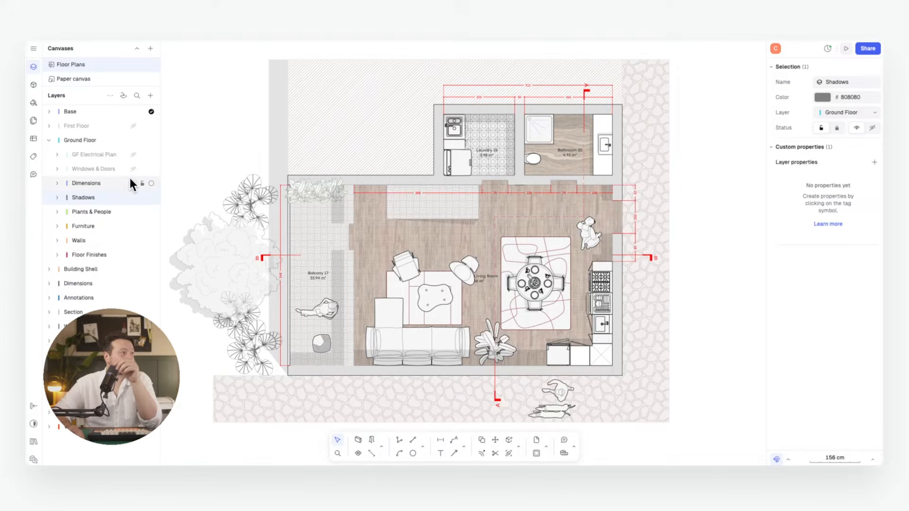
click(132, 183)
click(133, 197)
click(133, 212)
click(133, 226)
click(133, 240)
click(133, 254)
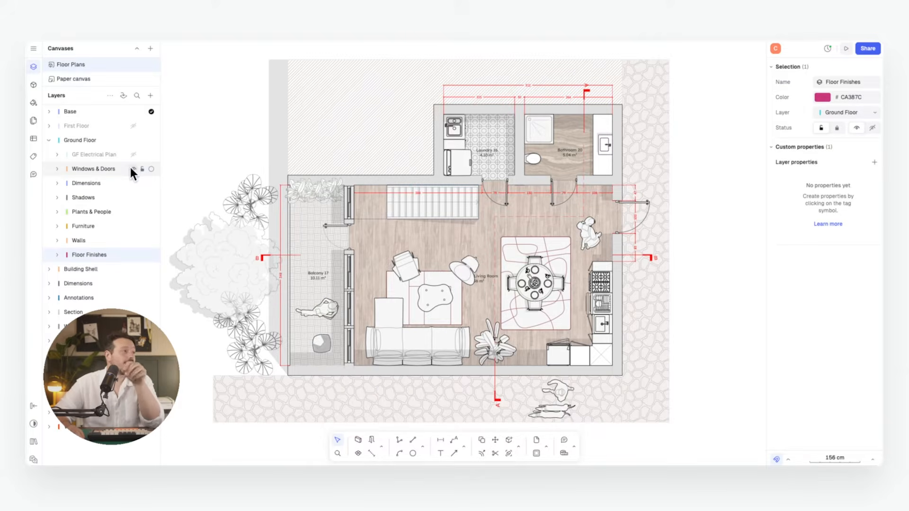
- Hide the Ground Floor's Dimensions, Shadows, Plants & People, Furniture and Floor Finishes sublayers in turn
click(130, 182)
click(132, 182)
click(132, 194)
click(133, 197)
click(132, 212)
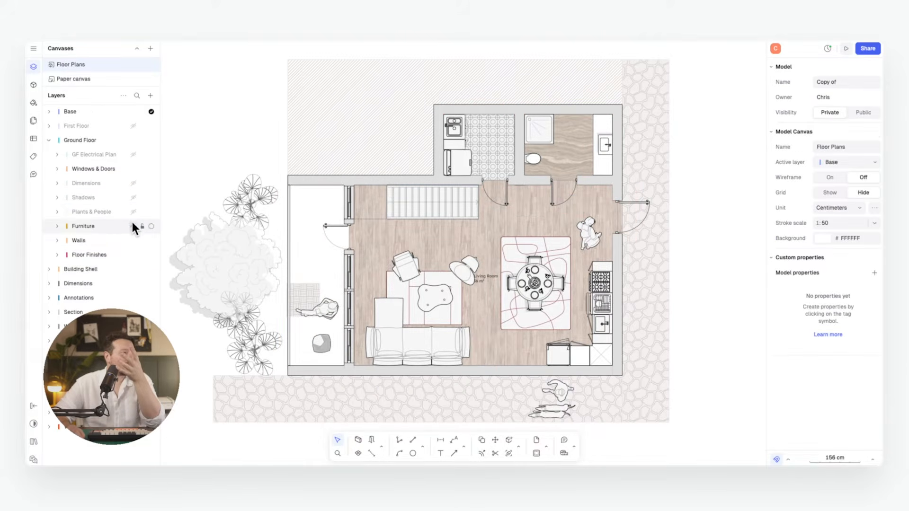
click(133, 226)
click(132, 253)
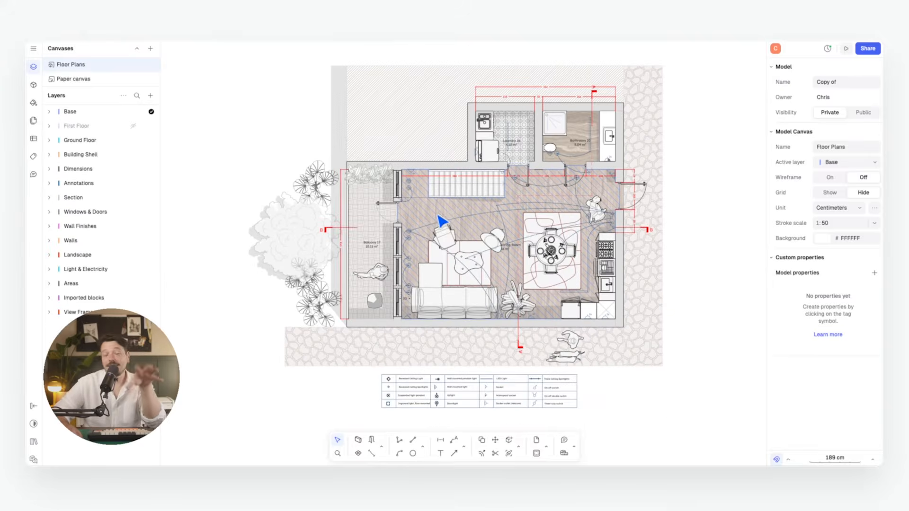
- Hide the Ground Floor layer to check its effect on the section drawings, and show it again
scroll(439, 214, down, 5)
middle_drag(493, 274, 457, 166)
scroll(515, 227, up, 1)
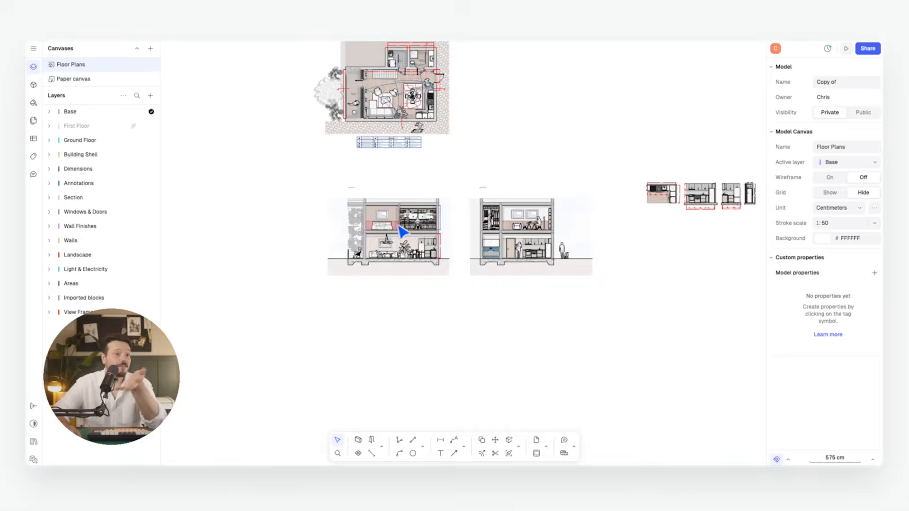
scroll(395, 231, up, 6)
middle_drag(493, 248, 440, 215)
scroll(423, 216, down, 1)
click(133, 140)
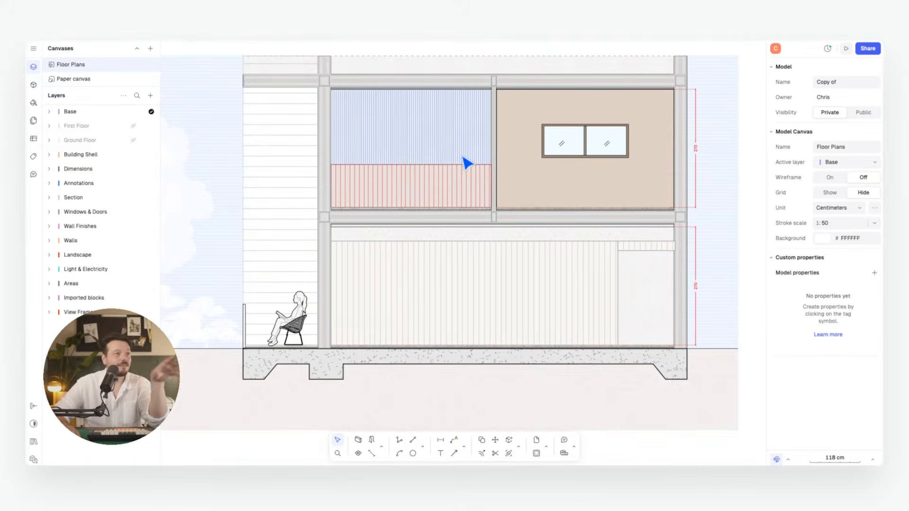
scroll(355, 176, down, 3)
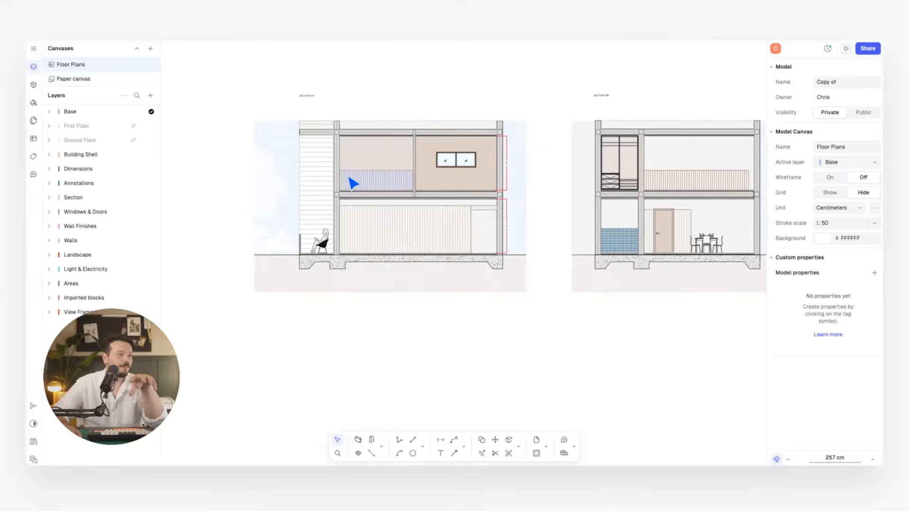
click(133, 140)
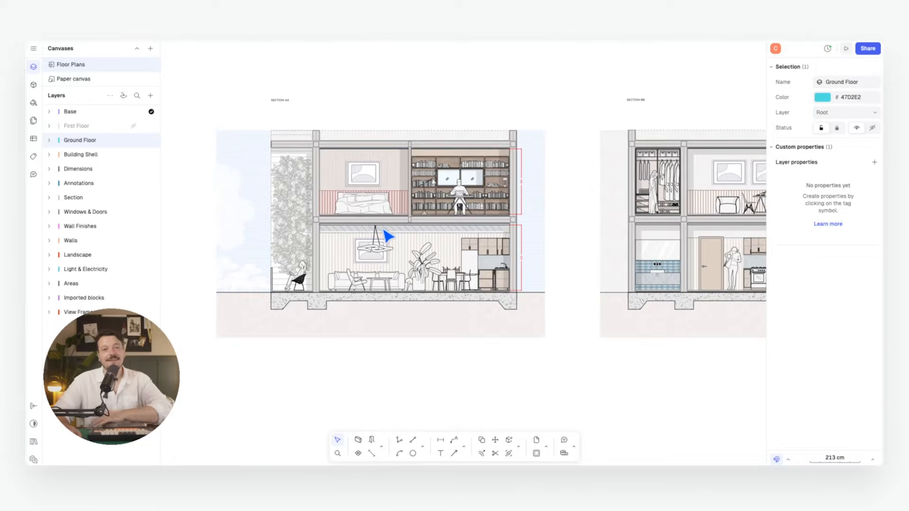
- Examine the furnished rooms in Section AA and the dimensioned kitchen plan and elevations
scroll(397, 223, up, 5)
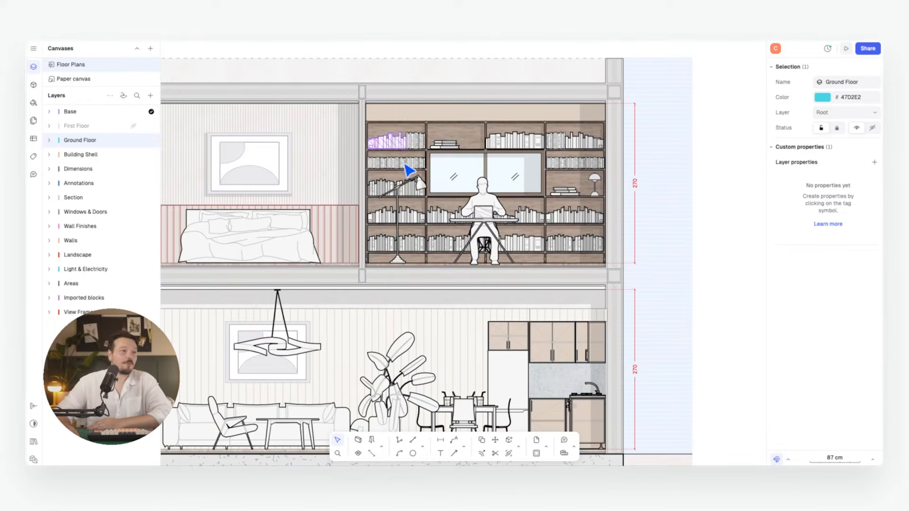
scroll(325, 197, left, 5)
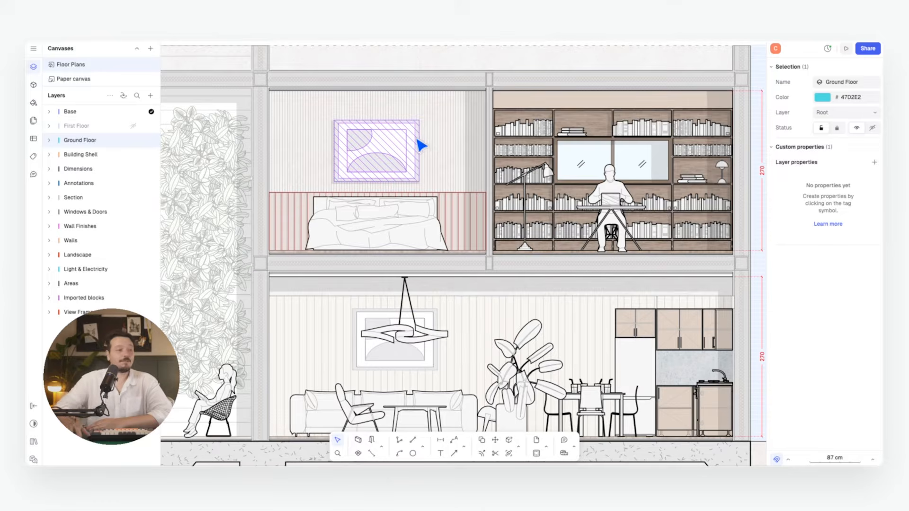
scroll(420, 142, down, 3)
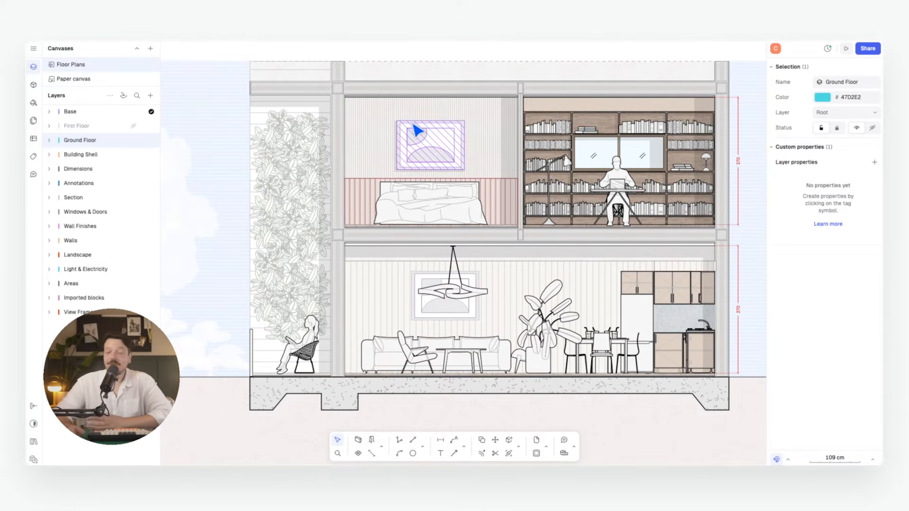
middle_drag(457, 184, 430, 176)
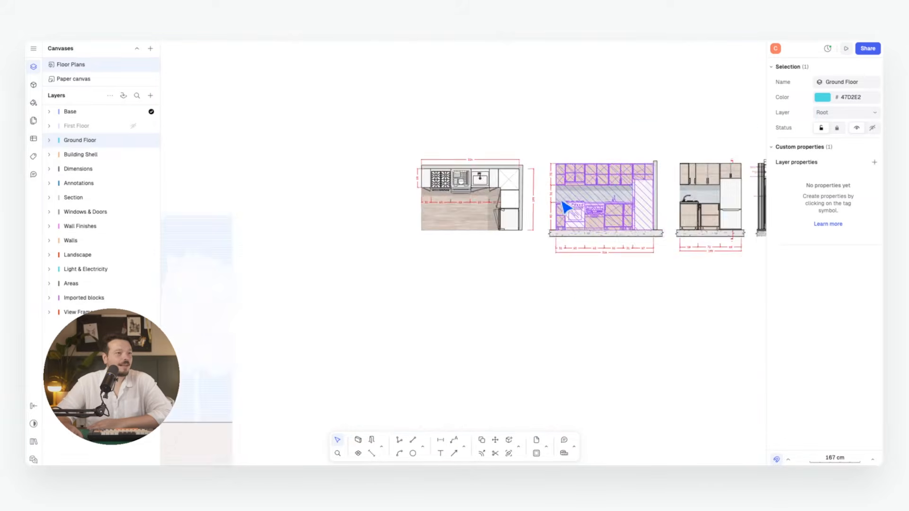
scroll(564, 202, up, 5)
middle_drag(568, 195, 481, 205)
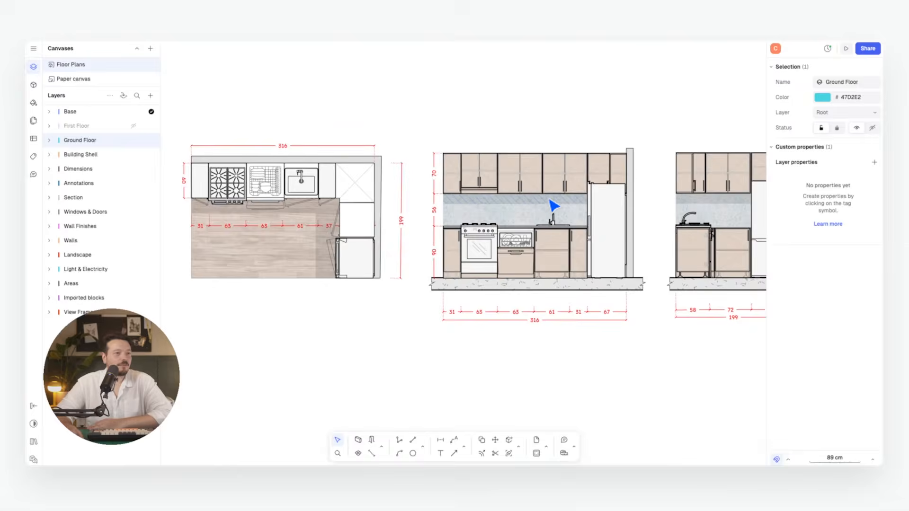
scroll(481, 213, down, 3)
scroll(428, 218, up, 1)
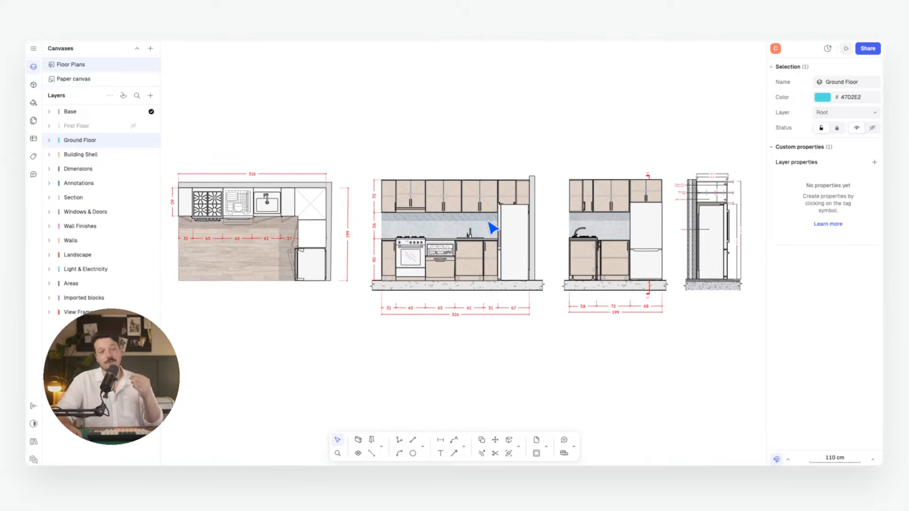
- Examine the annotated fridge and upper cabinet section detail alongside the kitchen elevations
scroll(525, 199, up, 8)
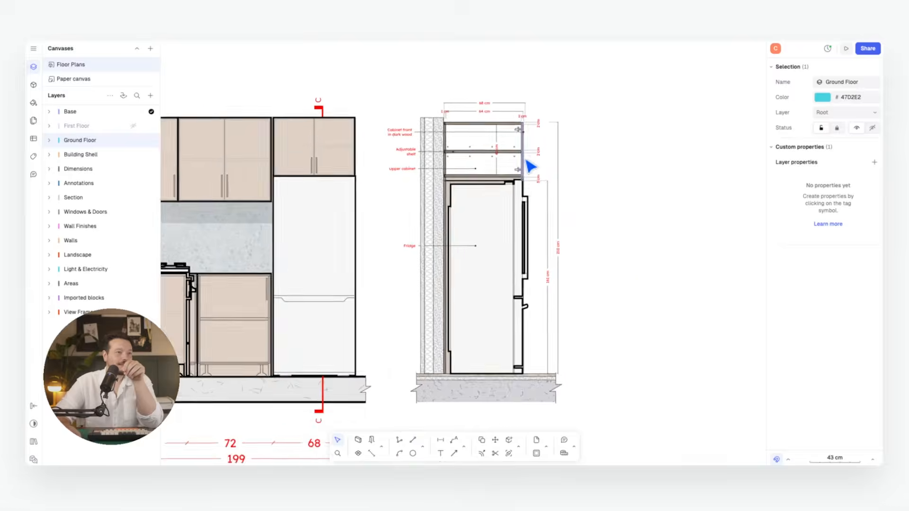
scroll(520, 152, down, 3)
scroll(526, 142, up, 1)
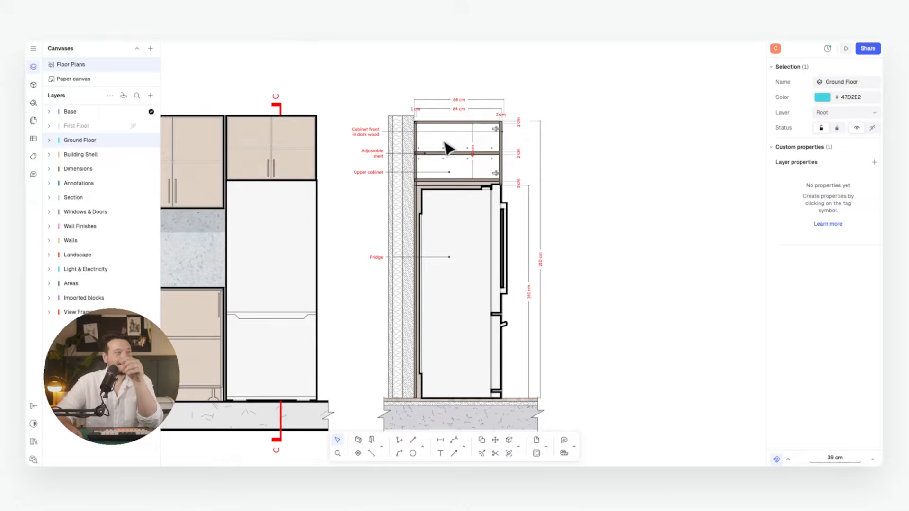
scroll(462, 162, down, 6)
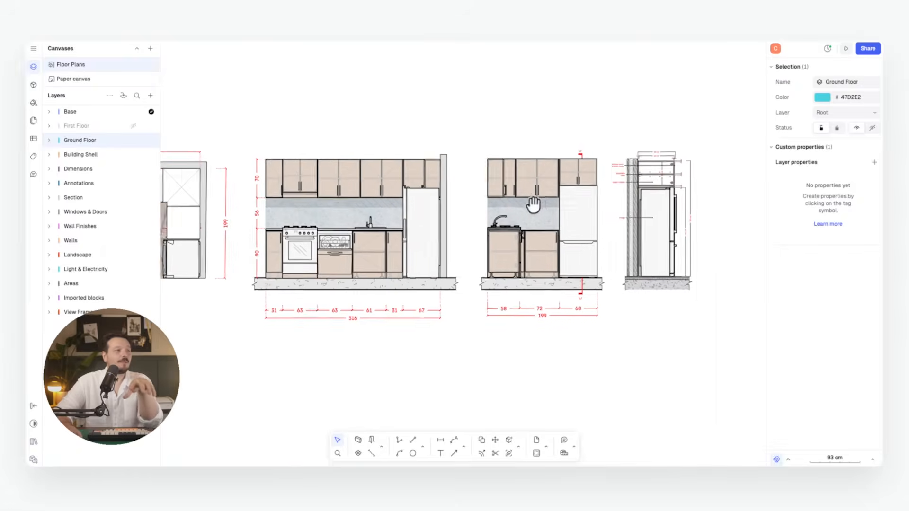
scroll(470, 205, left, 5)
scroll(413, 205, right, 3)
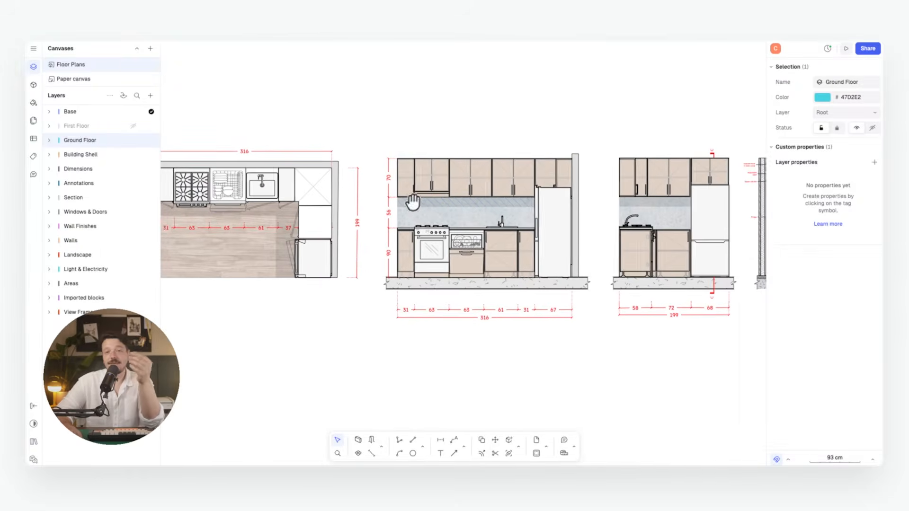
scroll(415, 208, right, 2)
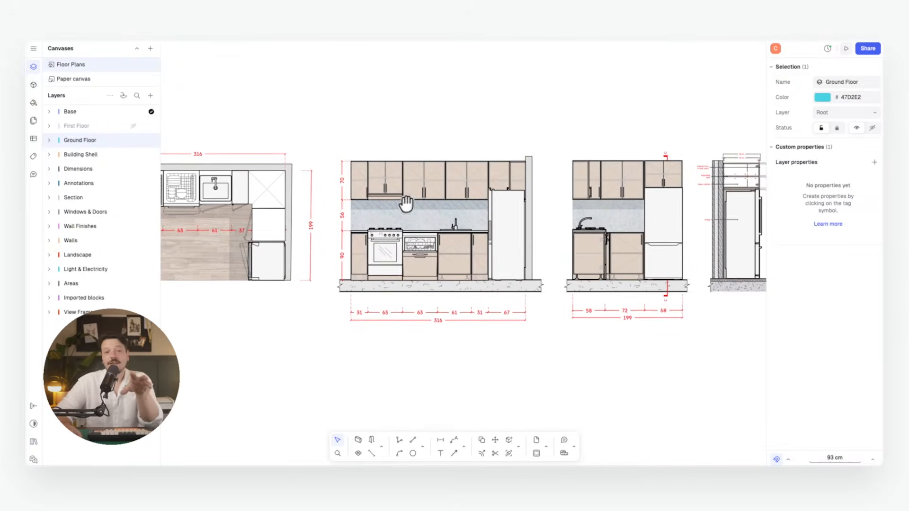
scroll(408, 211, left, 2)
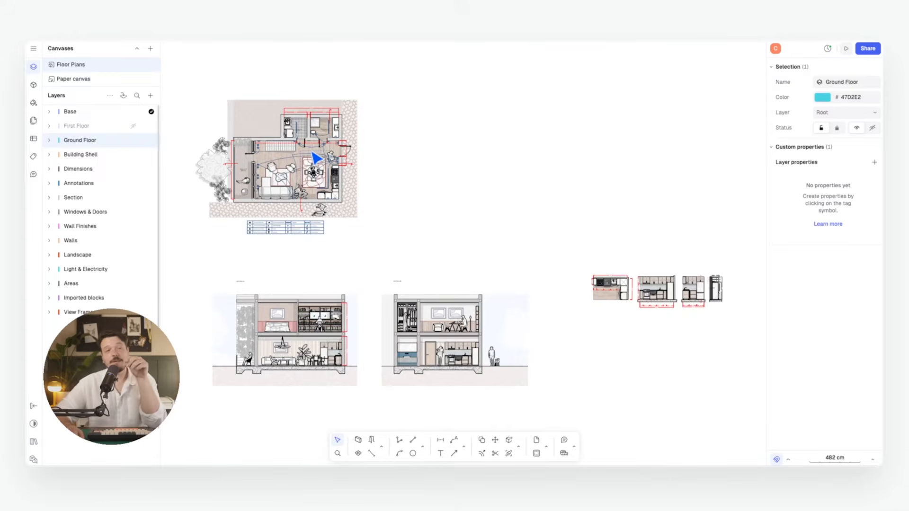
- Switch to the Paper canvas and look over its presentation pages
click(75, 79)
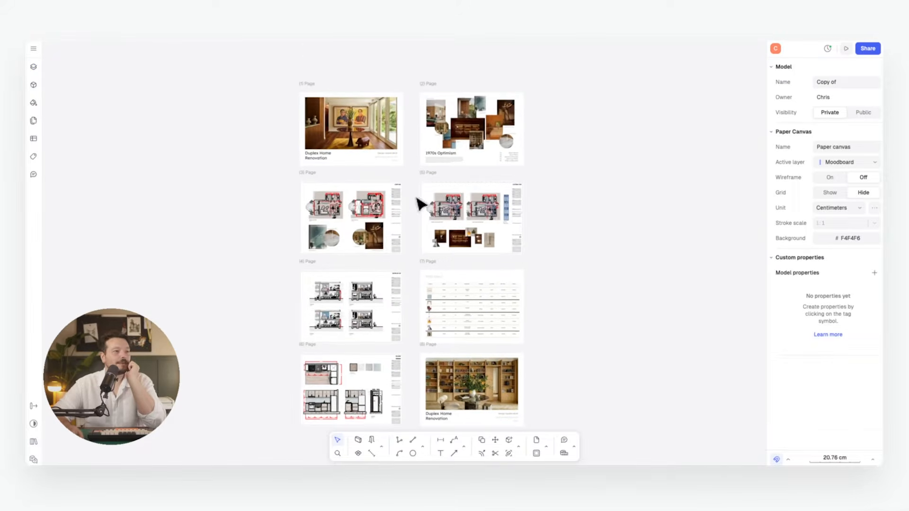
middle_drag(416, 218, 417, 156)
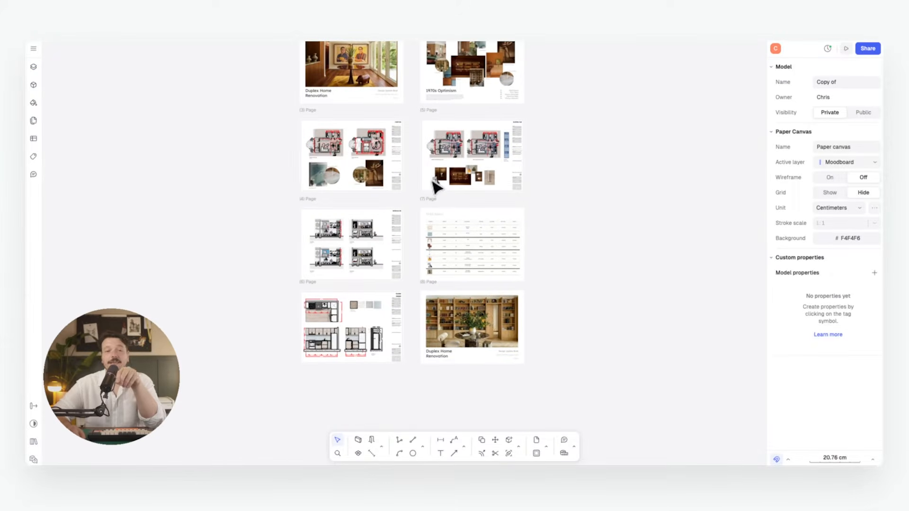
- Examine the Duplex Home Renovation cover page and the 1970s Optimism mood board page with its contents list
scroll(370, 112, up, 2)
ctrl+scroll(357, 111, up, 8)
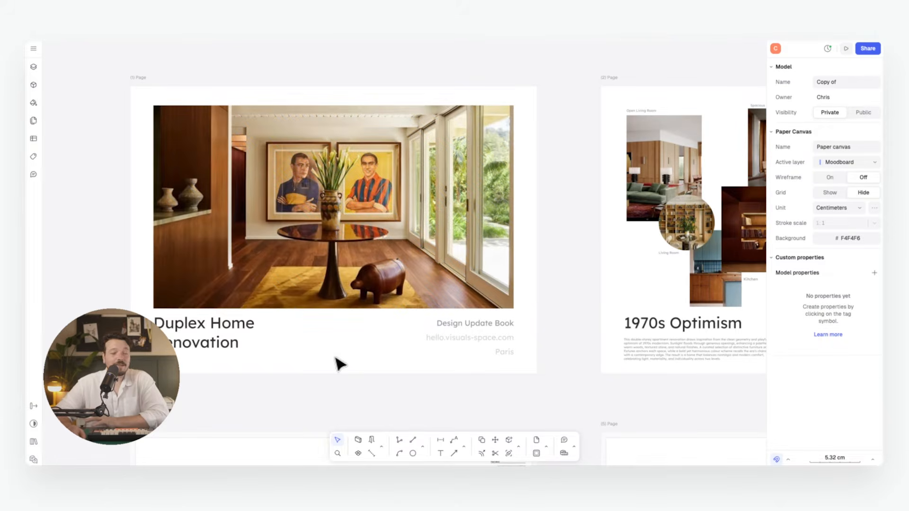
middle_drag(380, 331, 375, 337)
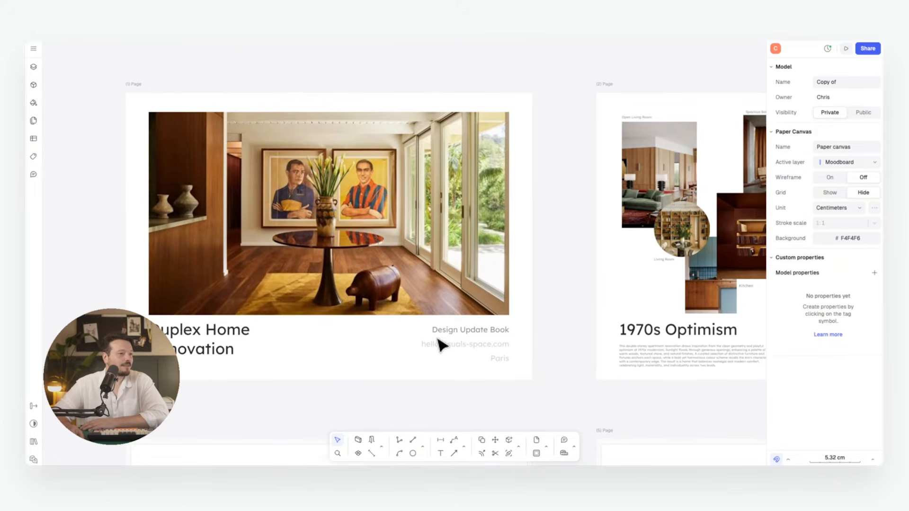
middle_drag(437, 339, 408, 337)
middle_drag(574, 335, 226, 343)
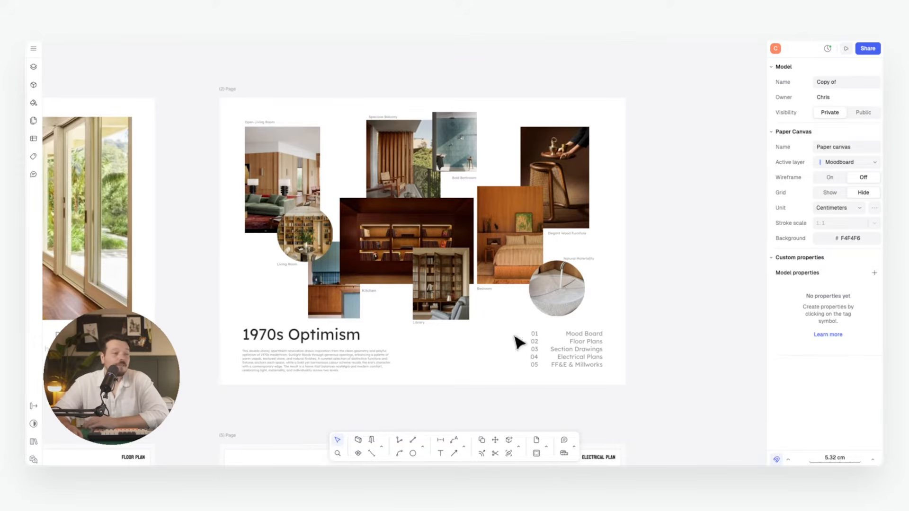
middle_drag(467, 333, 463, 338)
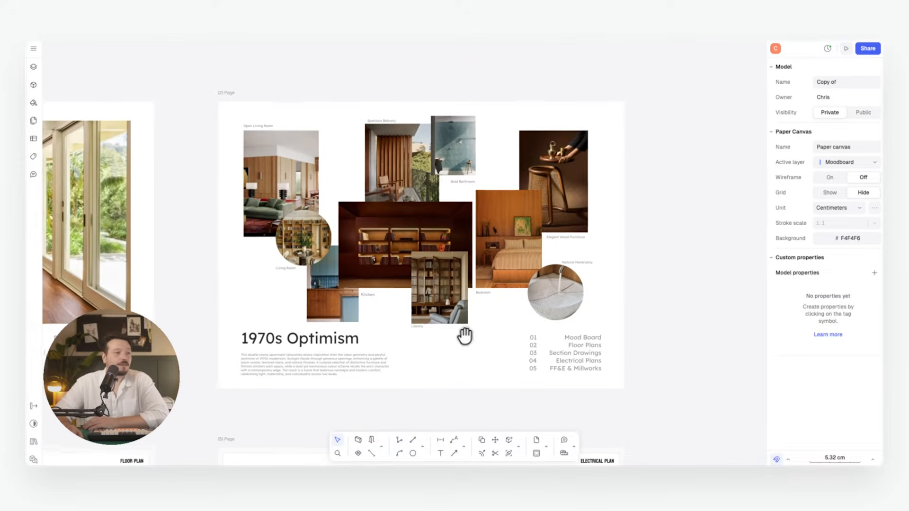
scroll(353, 288, up, 2)
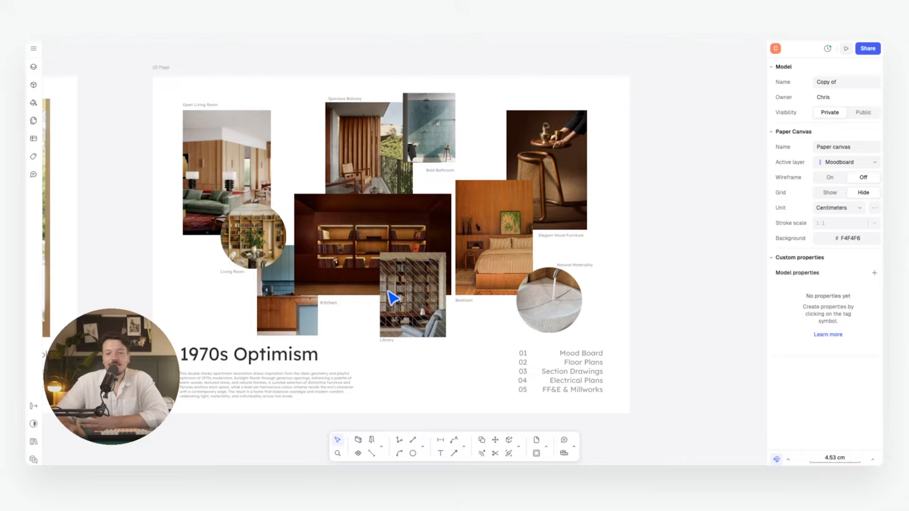
- Examine the floor plan page, then the electrical plan page with its symbol legend and lighting reference images
scroll(406, 364, down, 1)
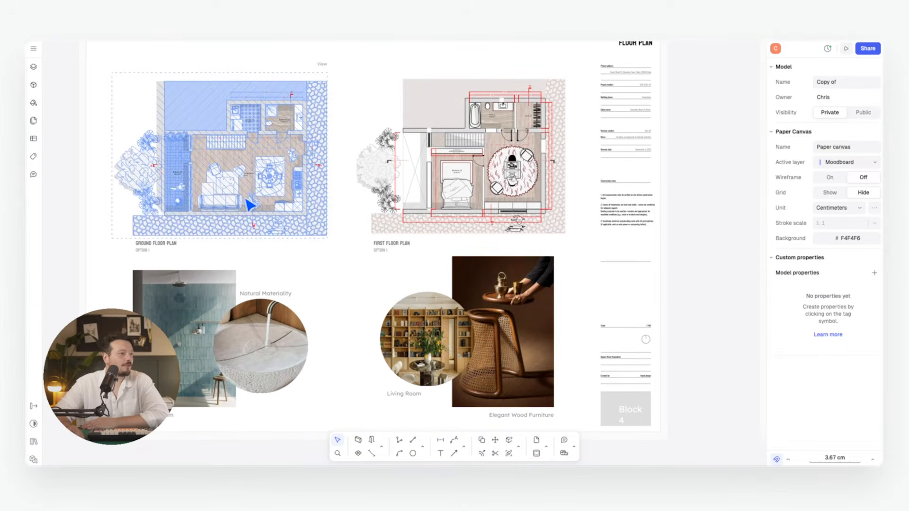
scroll(431, 165, right, 2)
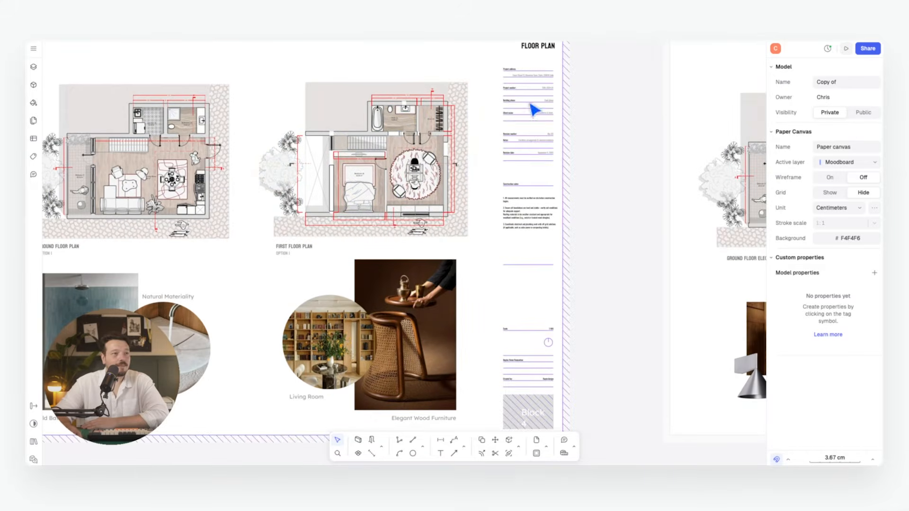
scroll(323, 209, down, 5)
middle_drag(558, 216, 293, 234)
scroll(364, 212, up, 5)
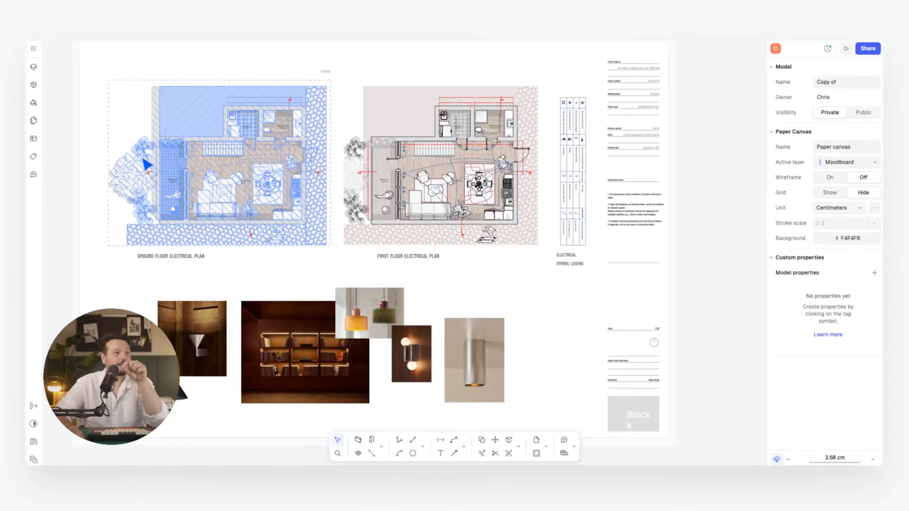
scroll(416, 183, up, 5)
scroll(417, 183, down, 6)
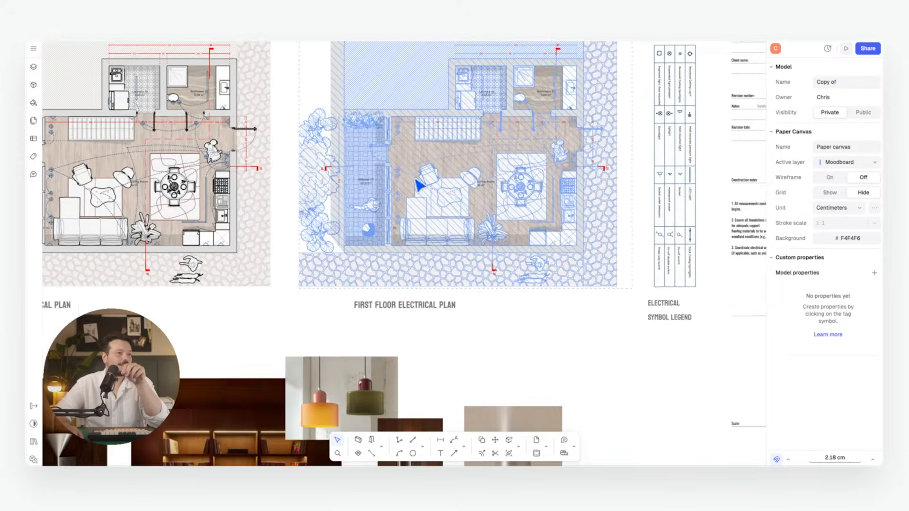
scroll(304, 222, down, 2)
scroll(306, 225, up, 5)
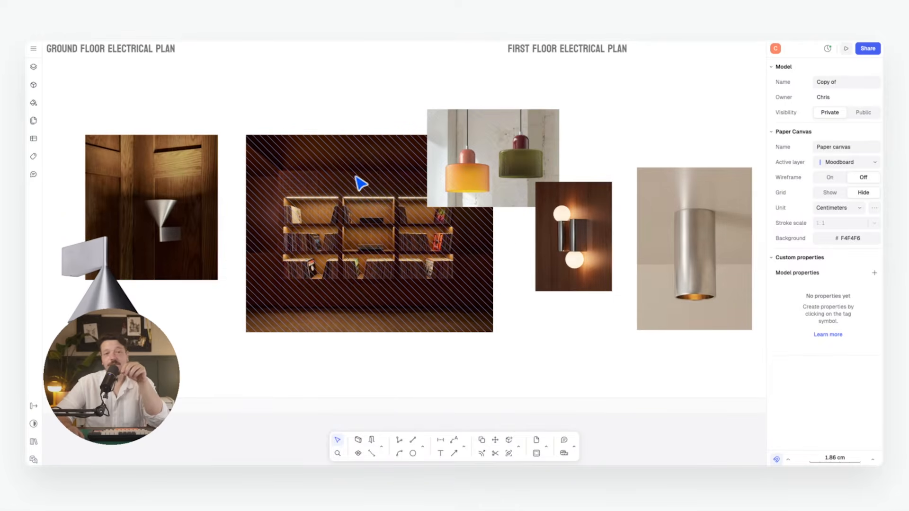
- Examine the section drawings page, comparing options 1 and 2 of Section AA and Section BB
scroll(304, 202, down, 5)
scroll(469, 207, down, 1)
middle_drag(374, 240, 592, 213)
scroll(307, 231, up, 4)
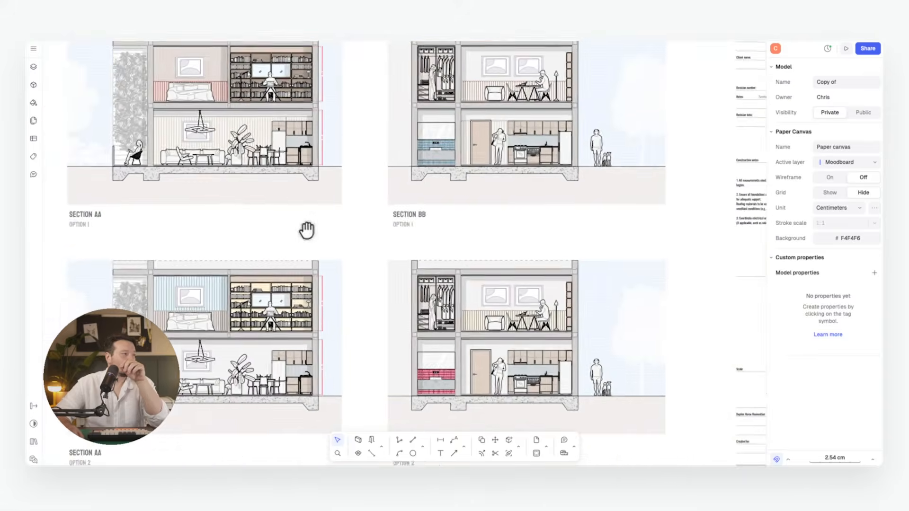
scroll(307, 230, down, 2)
scroll(222, 282, up, 1)
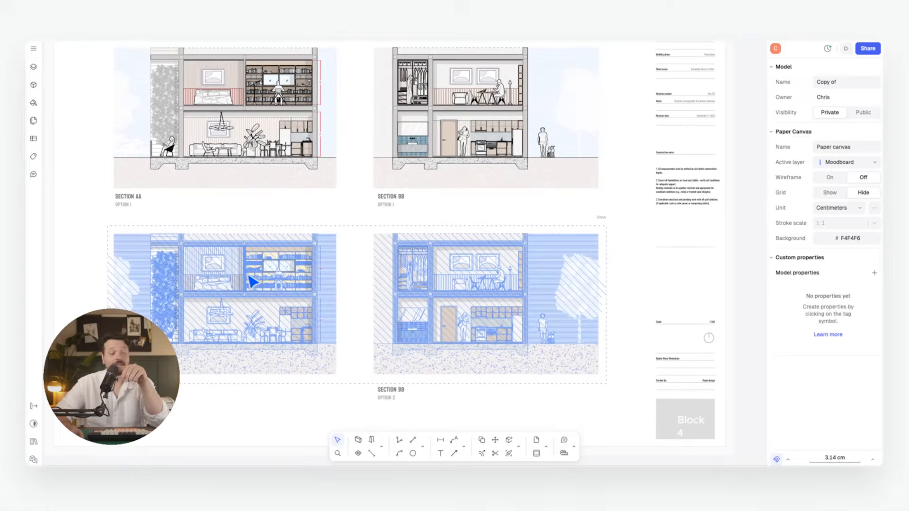
middle_drag(349, 233, 333, 237)
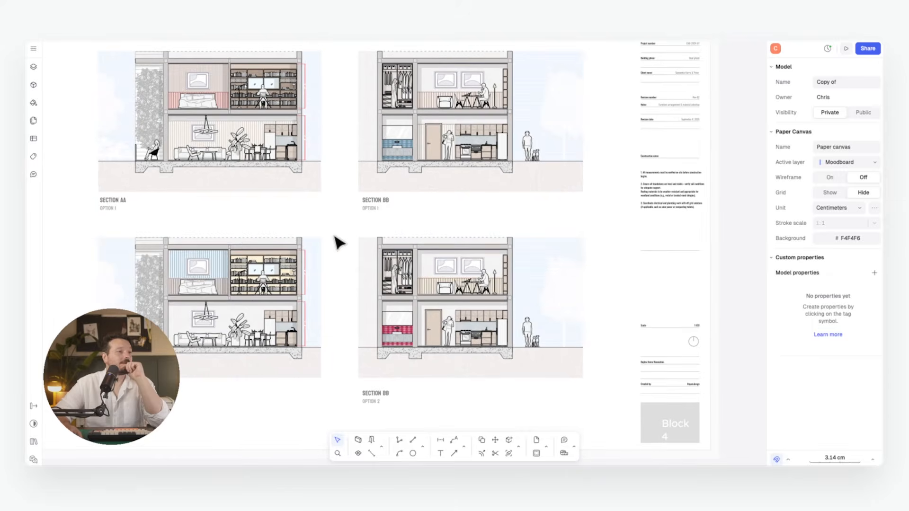
- Examine the FF&E Specs table page with its item pictures, quantities, suppliers, unit costs and statuses
middle_drag(391, 228, 353, 248)
middle_drag(433, 237, 187, 232)
scroll(479, 143, down, 2)
middle_drag(385, 148, 154, 142)
middle_drag(437, 138, 356, 154)
drag(356, 154, 354, 157)
scroll(257, 165, up, 2)
mouse_move(414, 187)
middle_down()
mouse_move(373, 163)
mouse_move(380, 152)
middle_up()
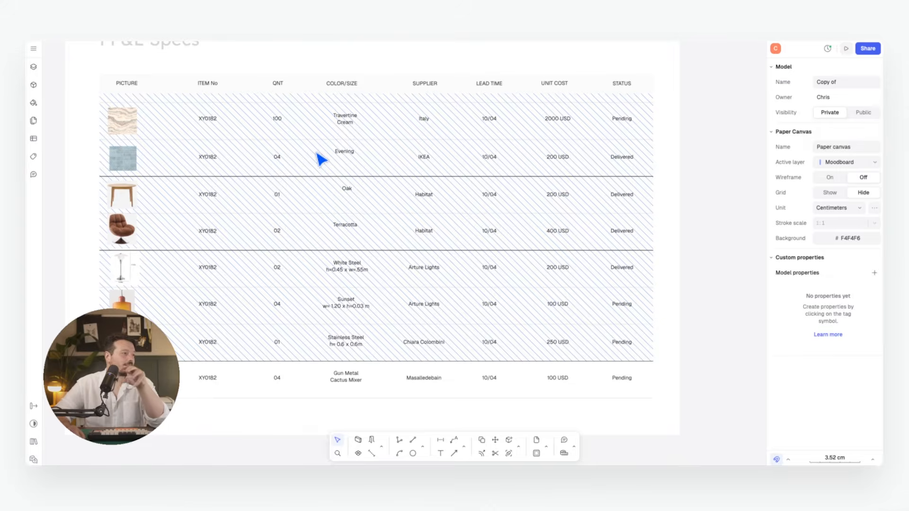
middle_drag(160, 154, 168, 146)
click(286, 189)
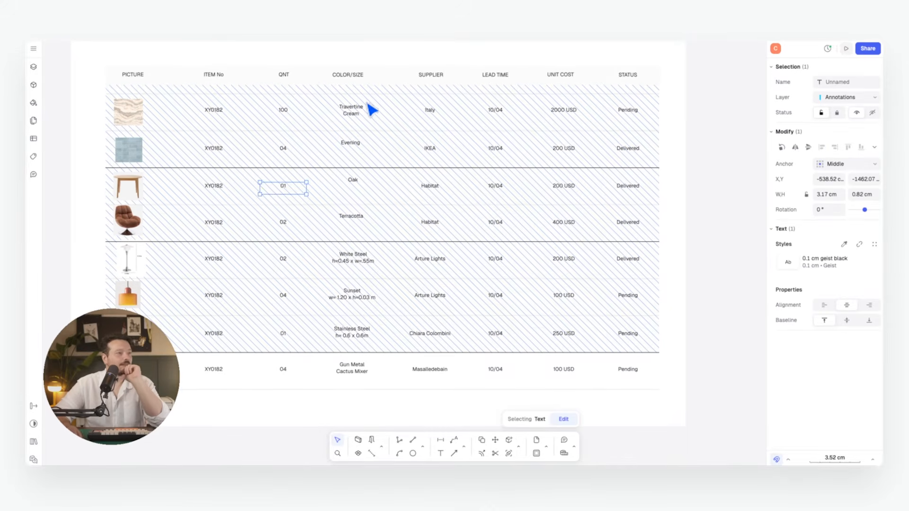
middle_drag(576, 191, 646, 116)
- Examine the Millwork Drawings page with its dimensioned kitchen plan, elevations, cabinetry section and material swatches
scroll(599, 148, down, 5)
middle_drag(267, 309, 388, 215)
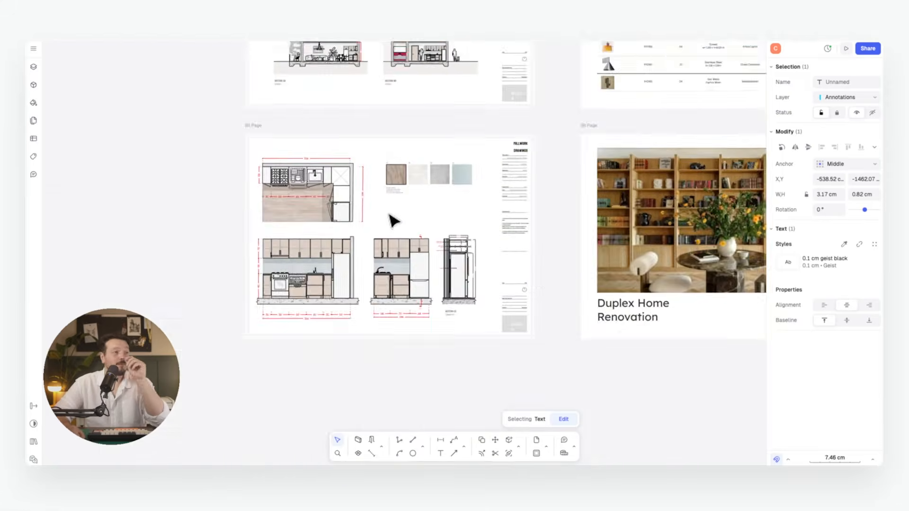
scroll(387, 216, up, 8)
scroll(399, 177, down, 5)
middle_drag(420, 189, 383, 192)
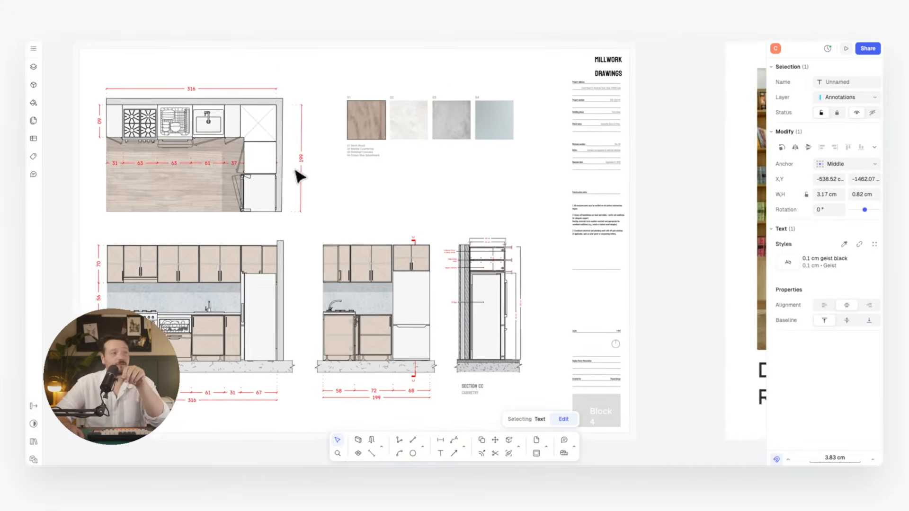
middle_drag(313, 153, 246, 158)
middle_drag(337, 184, 456, 139)
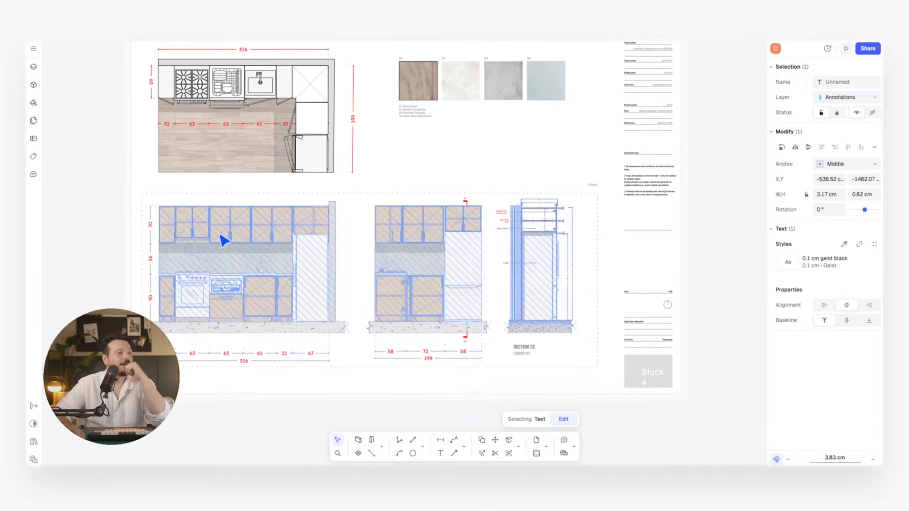
- Examine the closing Duplex Home Renovation page with the library photo and its place among the other pages
middle_drag(536, 110, 401, 104)
scroll(483, 148, down, 5)
middle_drag(572, 145, 305, 152)
scroll(402, 124, up, 5)
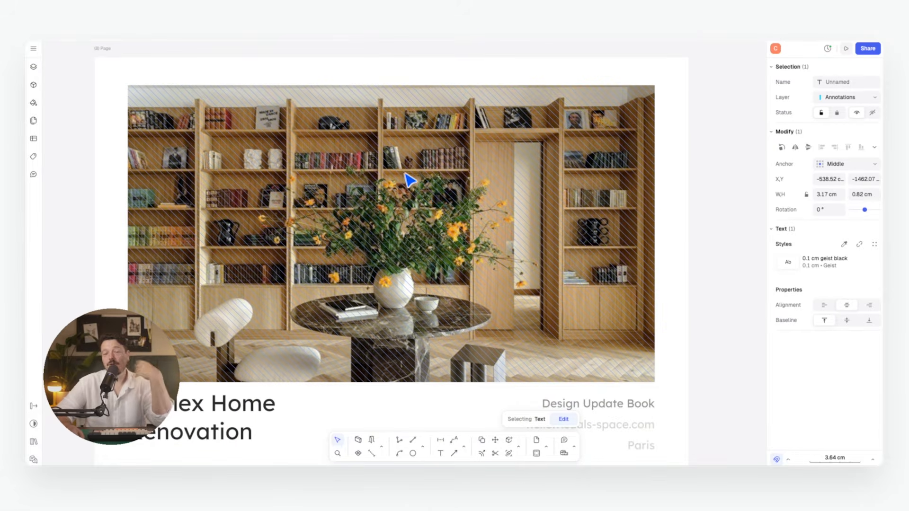
middle_drag(483, 204, 450, 247)
scroll(481, 180, down, 5)
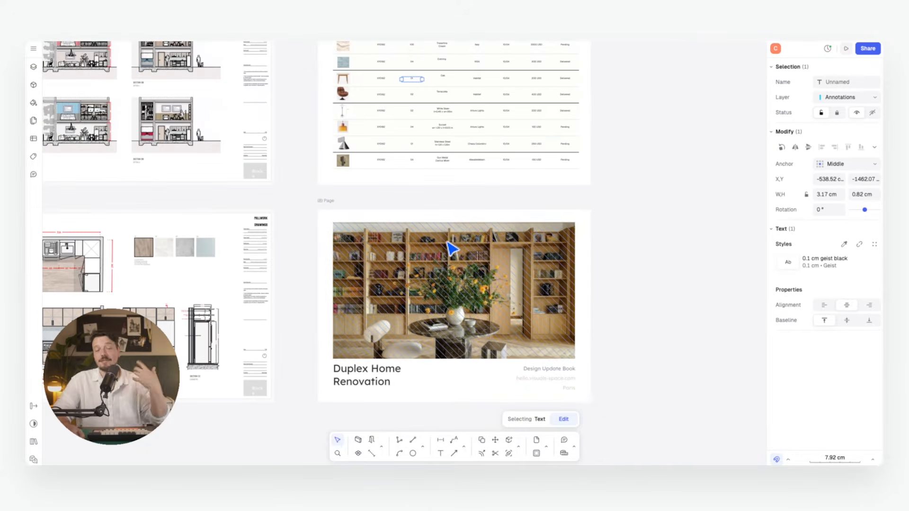
middle_drag(446, 214, 452, 217)
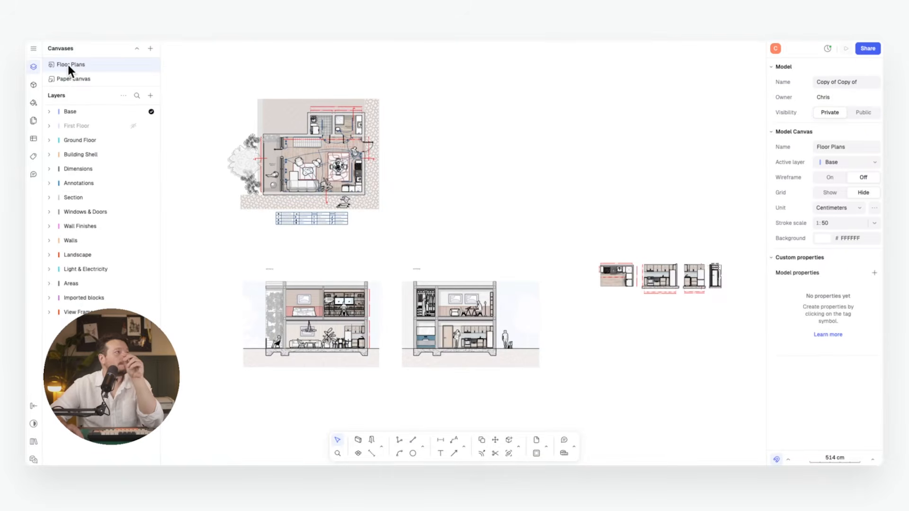
- Create a page on the model copy's empty Paper canvas and set its format to A3
click(69, 79)
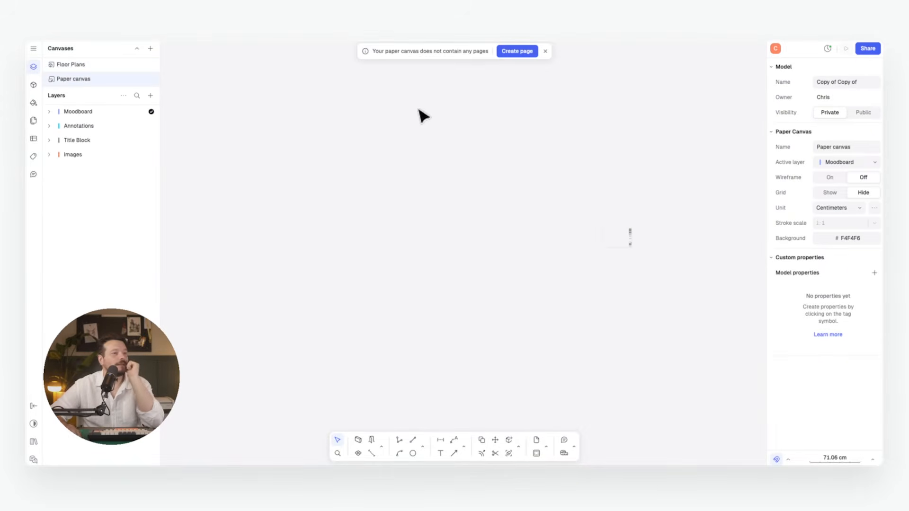
click(520, 52)
click(870, 194)
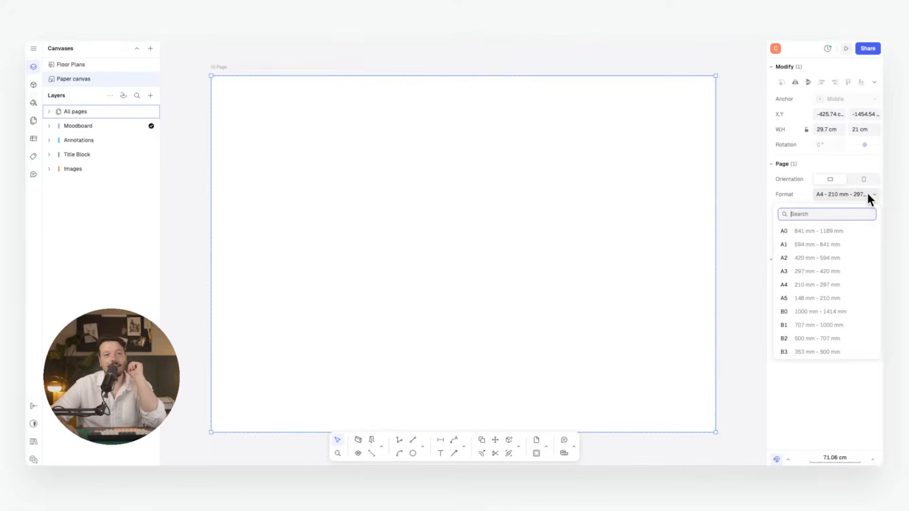
click(811, 271)
scroll(426, 227, down, 5)
click(444, 196)
scroll(417, 213, up, 5)
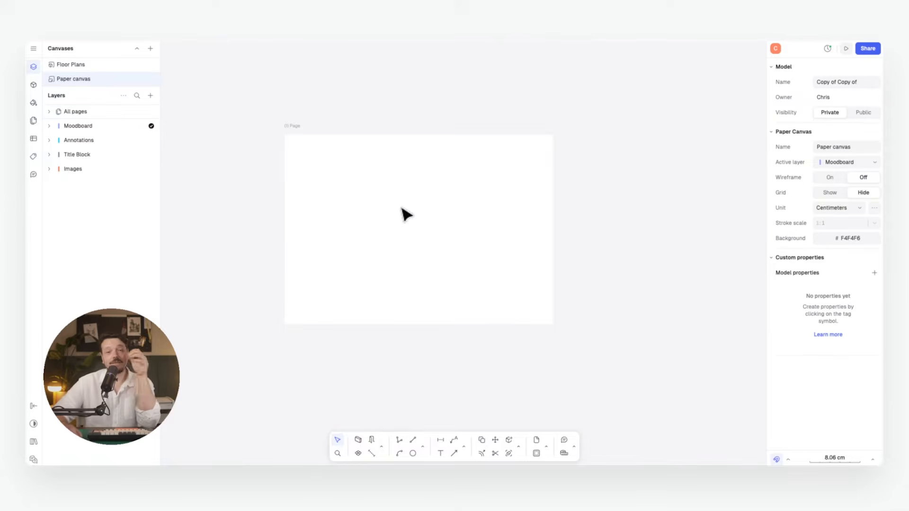
- Import the image Copy_of_Page_00.png from the Images folder on the Desktop
click(33, 48)
mouse_move(95, 105)
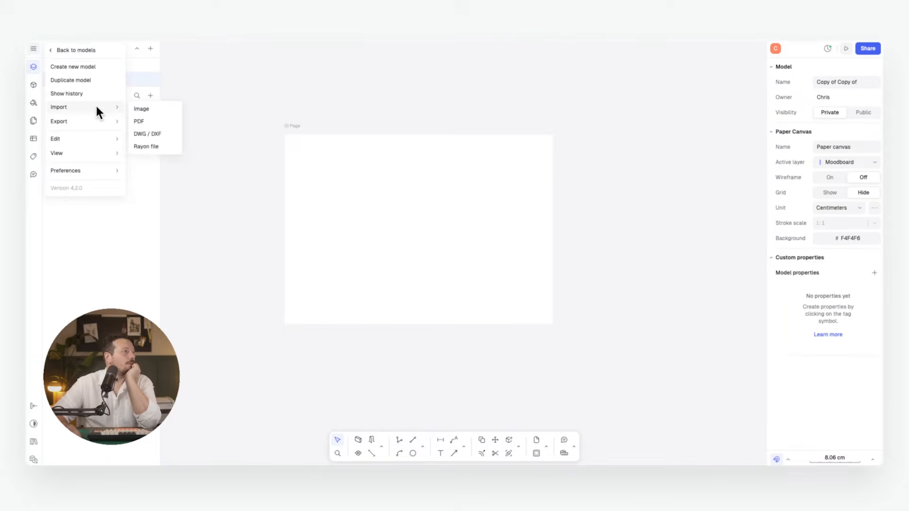
click(175, 108)
click(303, 187)
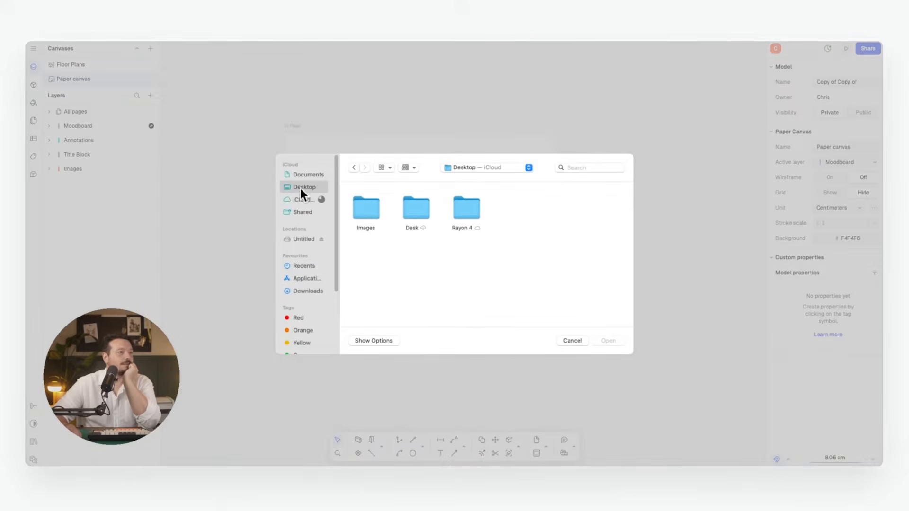
double_click(366, 209)
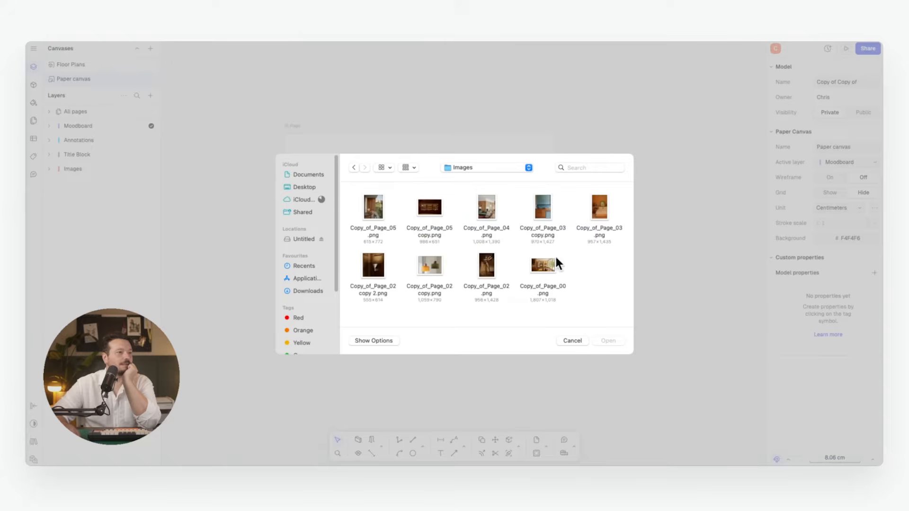
click(543, 266)
click(609, 341)
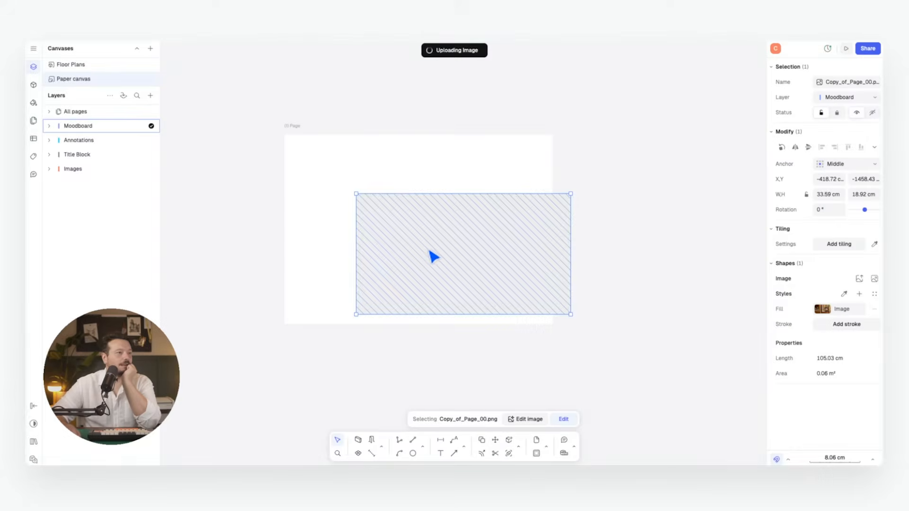
- Move and enlarge the imported photo to span the page's upper part within its margins, leaving a blank strip below
drag(415, 253, 345, 197)
drag(499, 253, 536, 273)
drag(417, 232, 426, 242)
key(Escape)
- Add the text "Duplex Renovation" in the blank strip below the cover photo
scroll(361, 241, up, 4)
key(t)
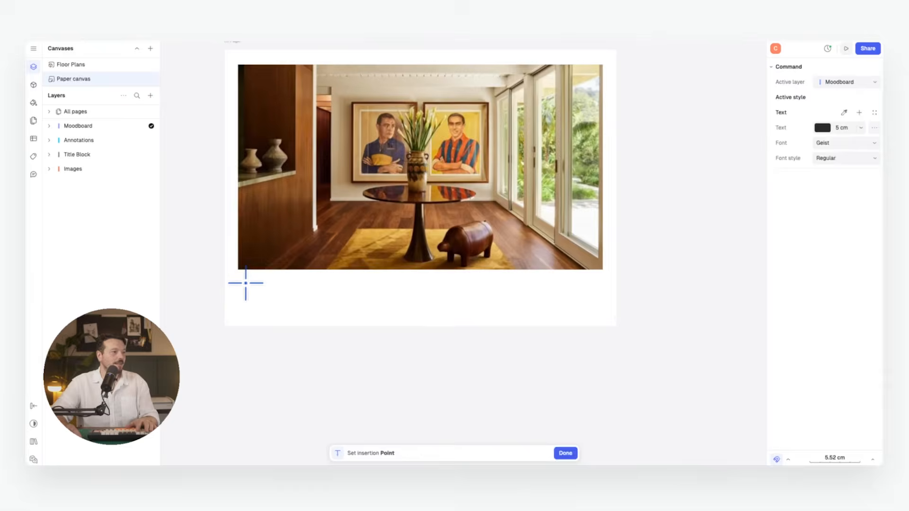
click(246, 283)
text(Duplex Renovation)
click(405, 270)
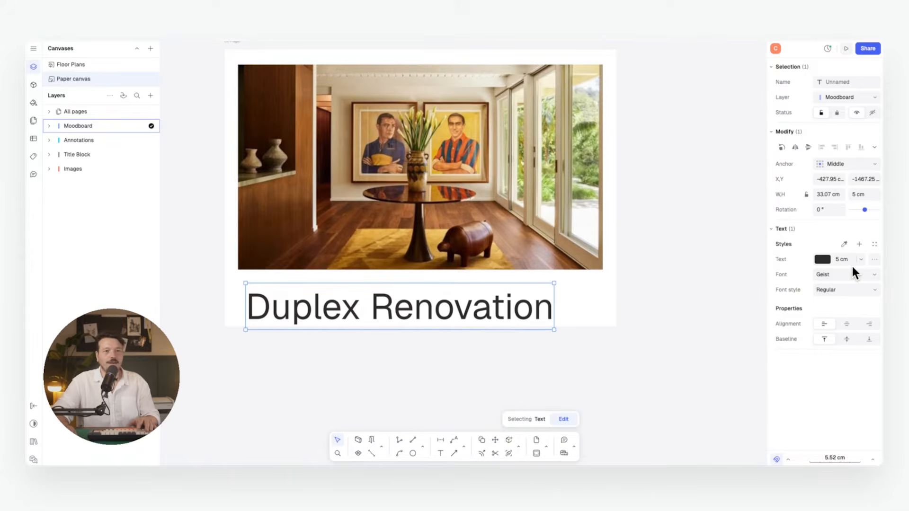
- Set the cover heading to Lexend at 2 cm and save its formatting as a text style named Title
click(874, 269)
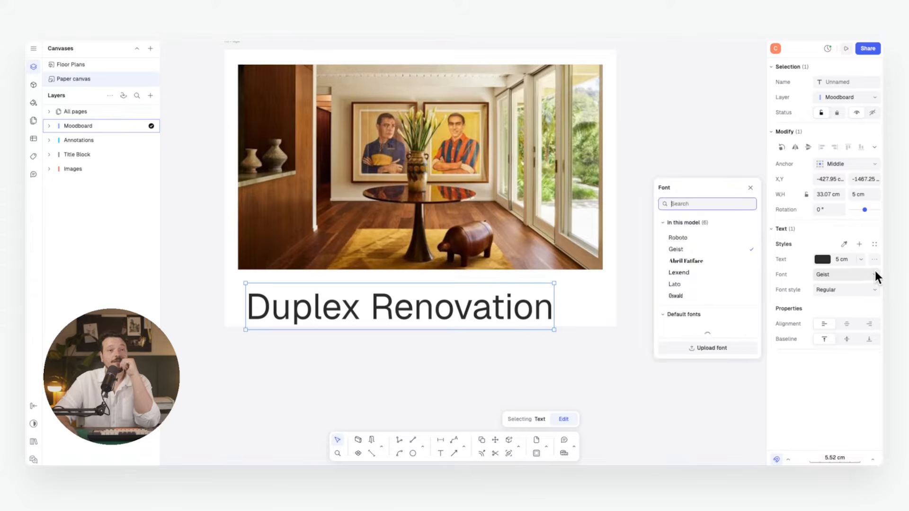
click(680, 271)
click(860, 260)
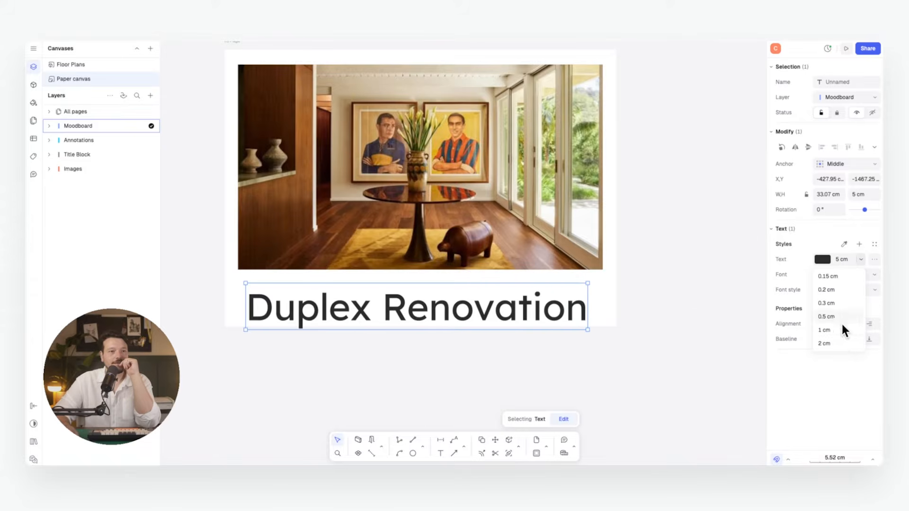
click(839, 342)
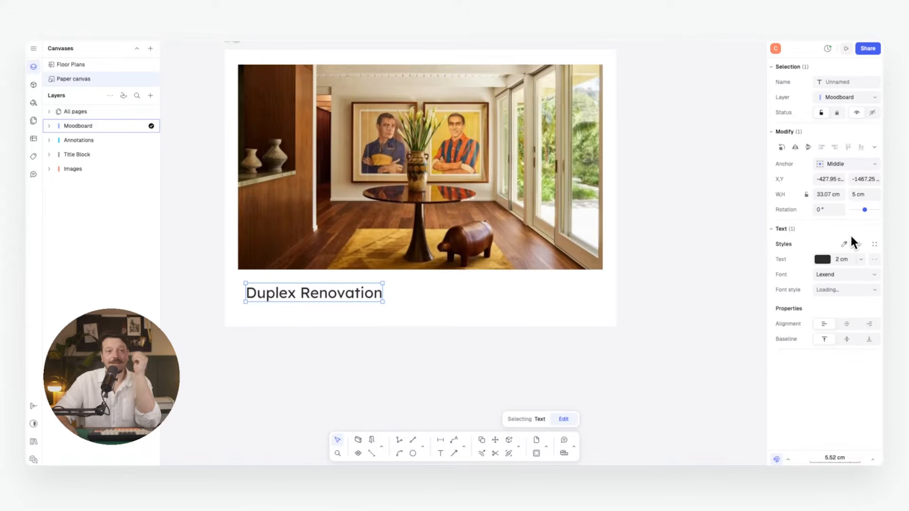
click(858, 244)
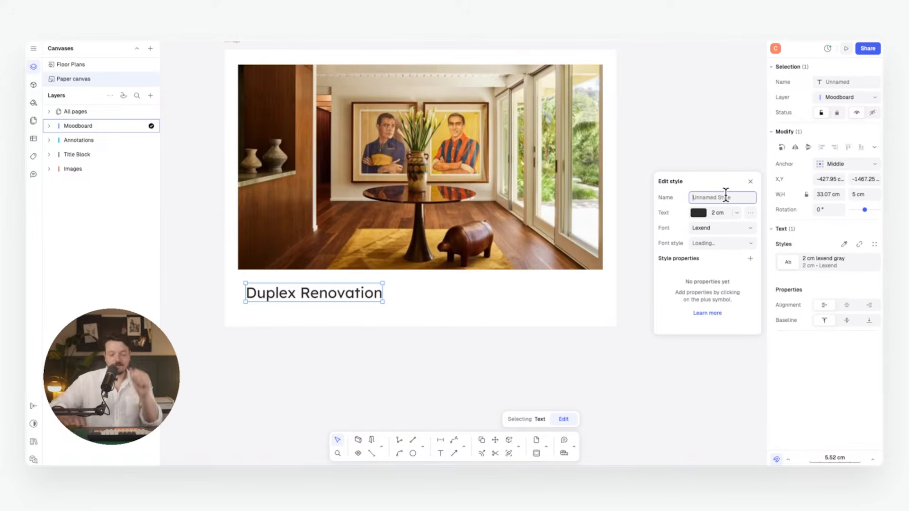
key(Return)
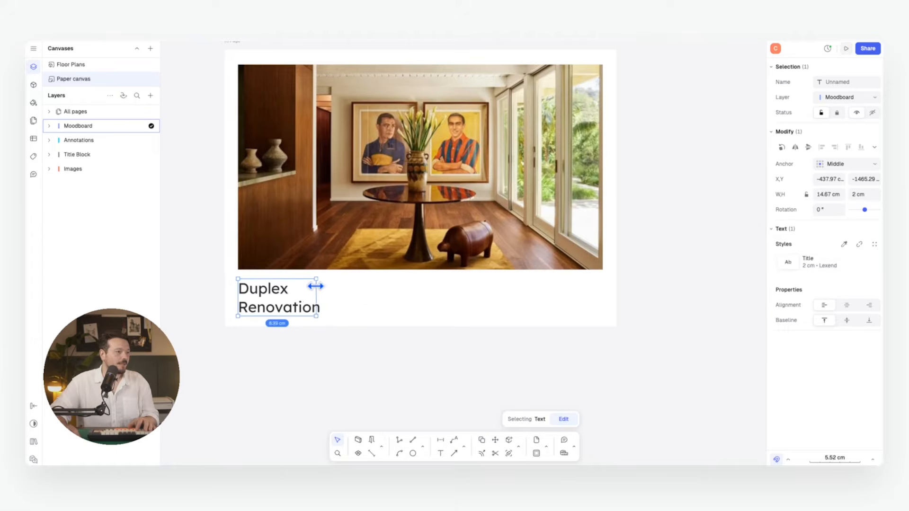
- Fit the two-line heading's text box to about 8.9 cm wide and copy it to the right end of the strip below the photo
drag(316, 286, 322, 286)
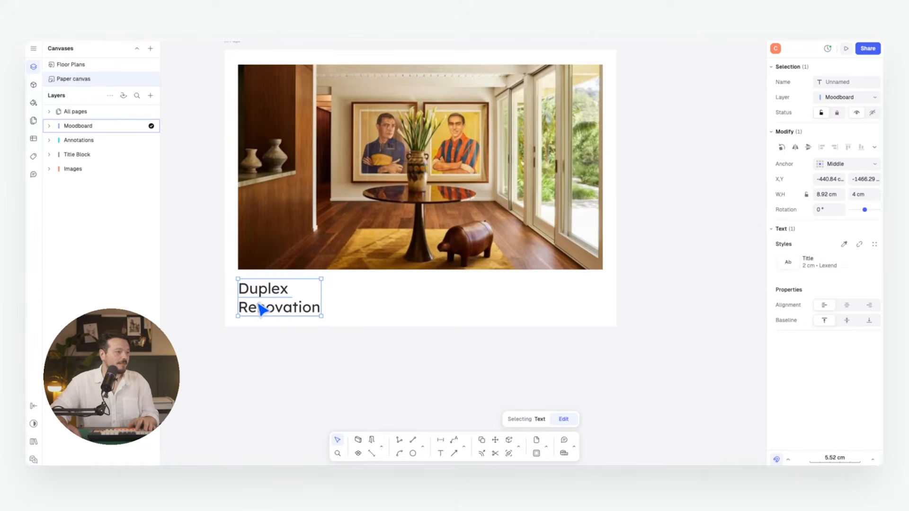
alt+drag(264, 289, 547, 288)
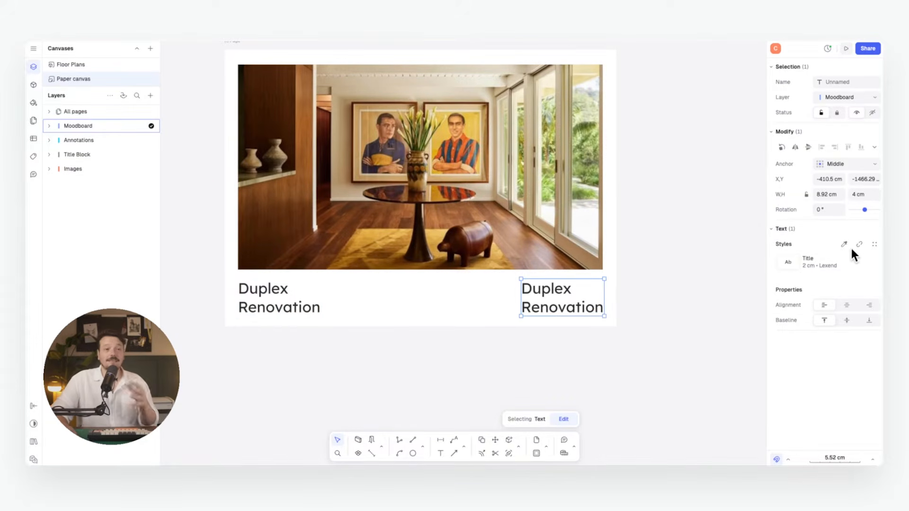
- Detach the copied text from the Title style and give it a new text style named Subheading at 1 cm
click(860, 262)
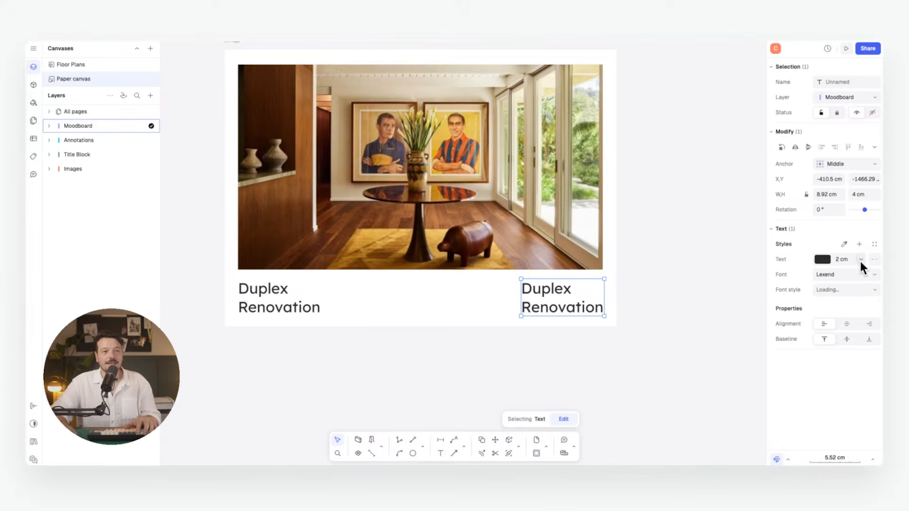
click(858, 244)
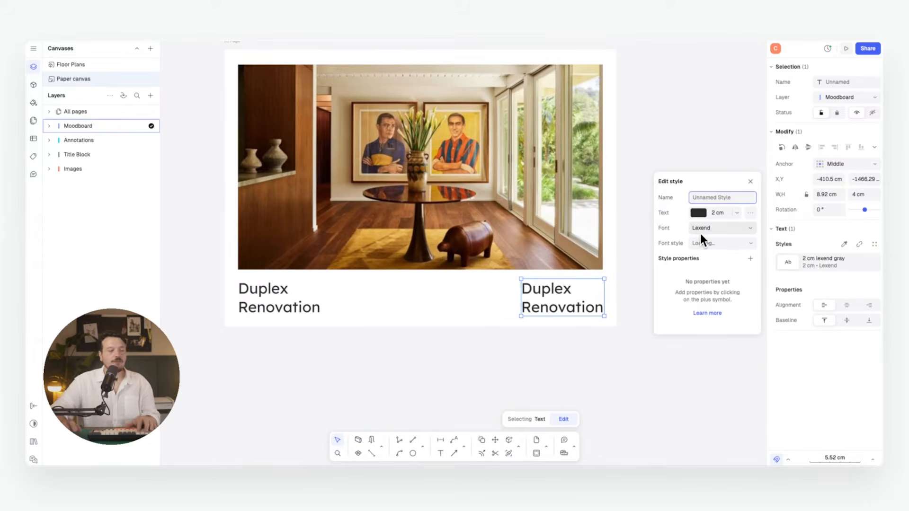
text(Subheadin)
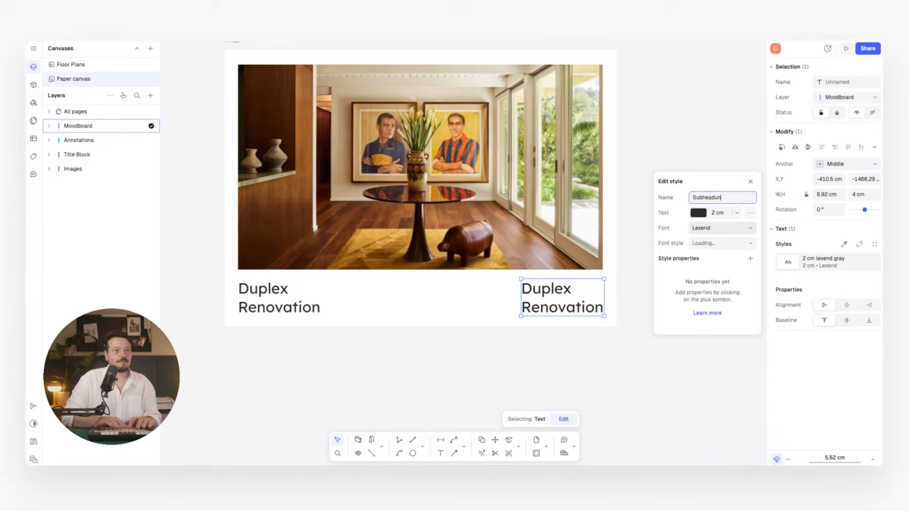
text(g)
click(737, 212)
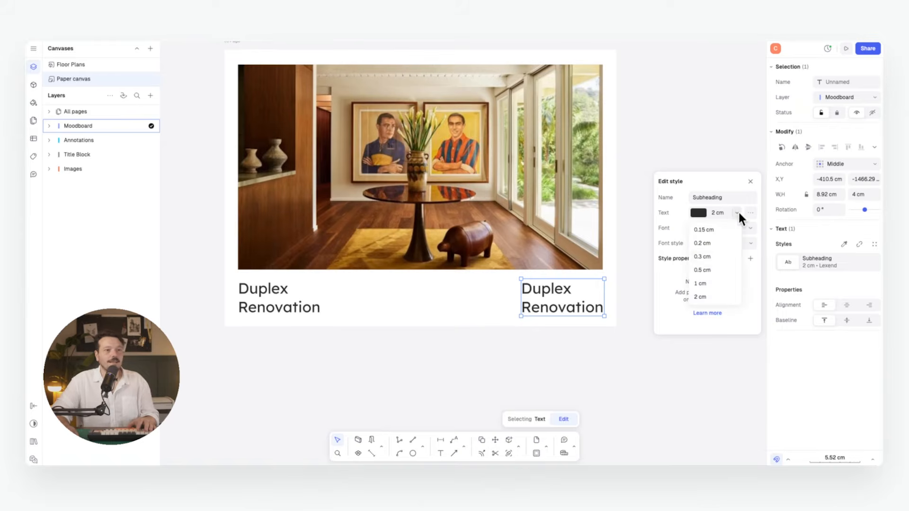
click(700, 283)
click(621, 299)
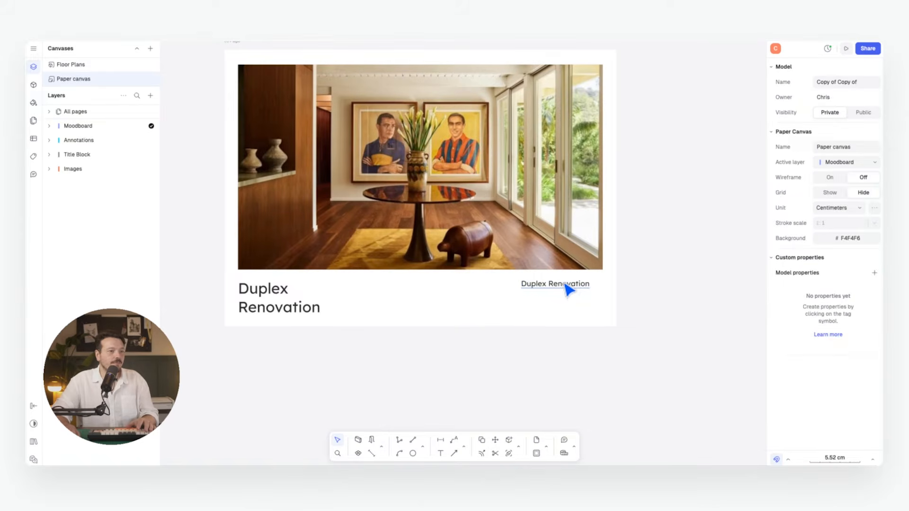
- Replace the smaller text with "Example Studio Limited" and right-align it to the photo's right edge
double_click(563, 284)
text(Example Studio Limited)
click(680, 267)
click(690, 310)
click(592, 281)
drag(591, 282, 594, 291)
click(684, 268)
scroll(635, 268, up, 3)
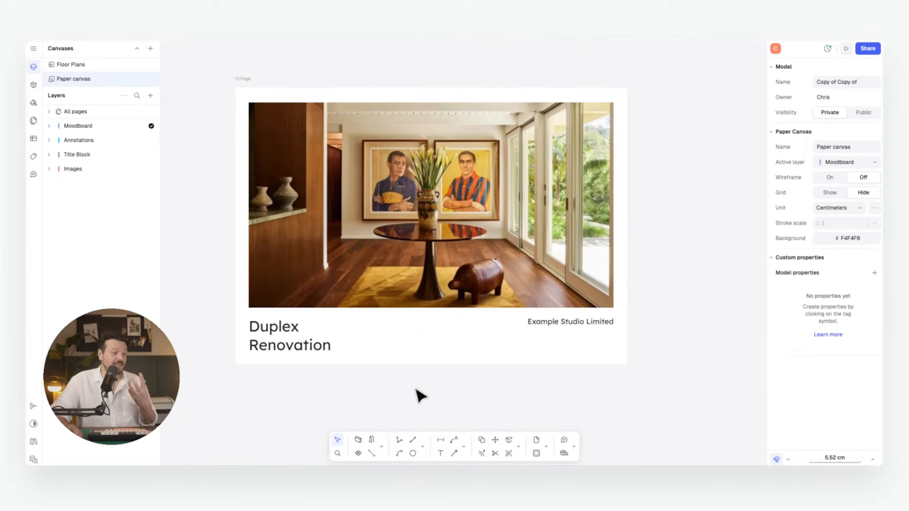
- Apply the studio name's Subheading style to the cover heading by sampling it with the style picker
click(303, 345)
click(844, 244)
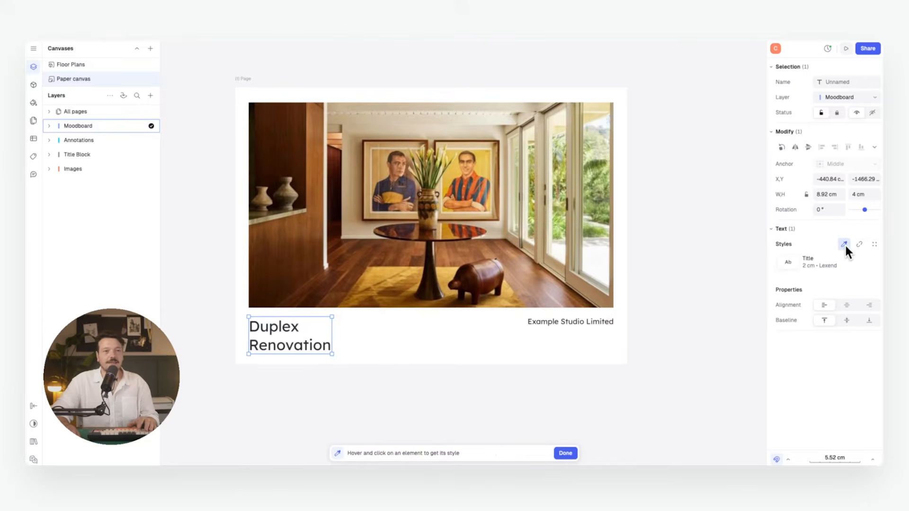
click(574, 319)
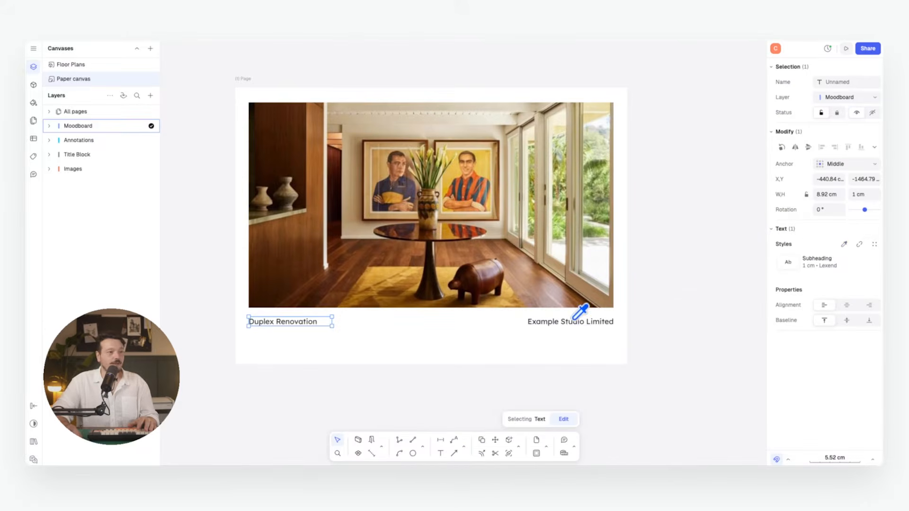
click(691, 238)
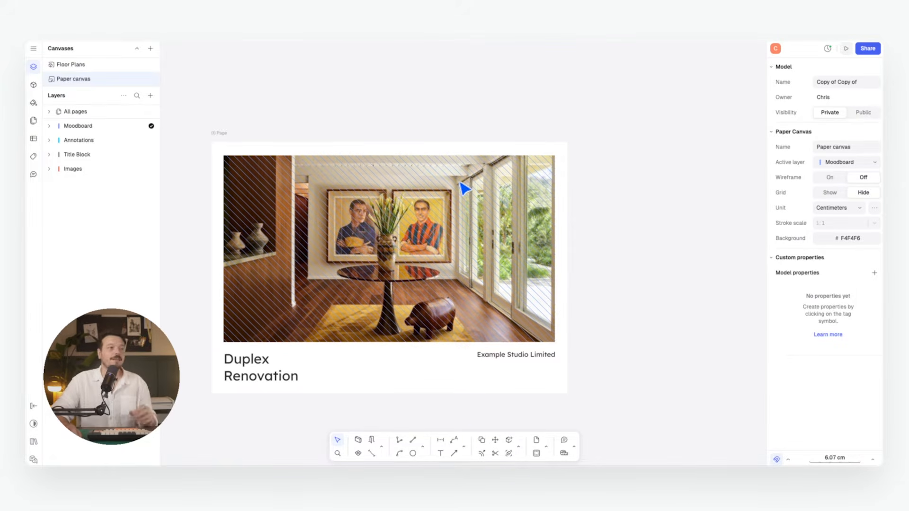
- Add a second page in landscape A3 format and position it beside the cover page, level with it
click(260, 147)
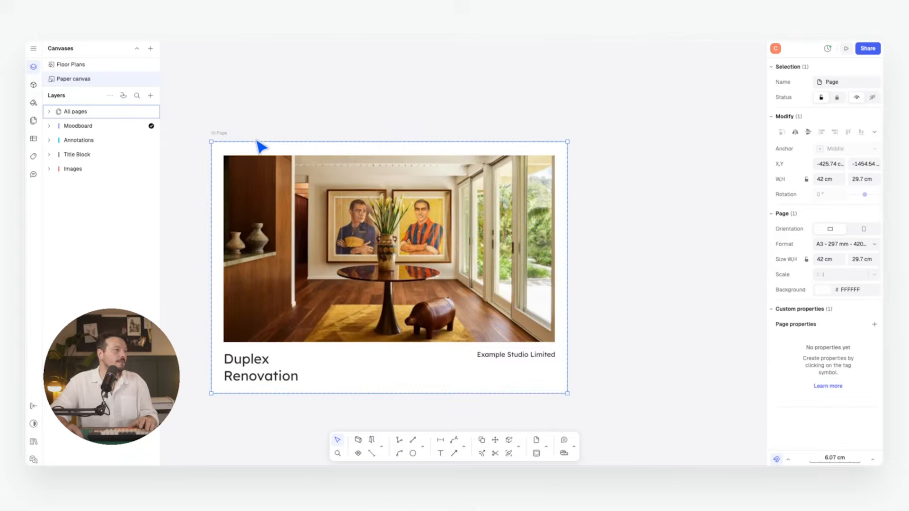
click(272, 106)
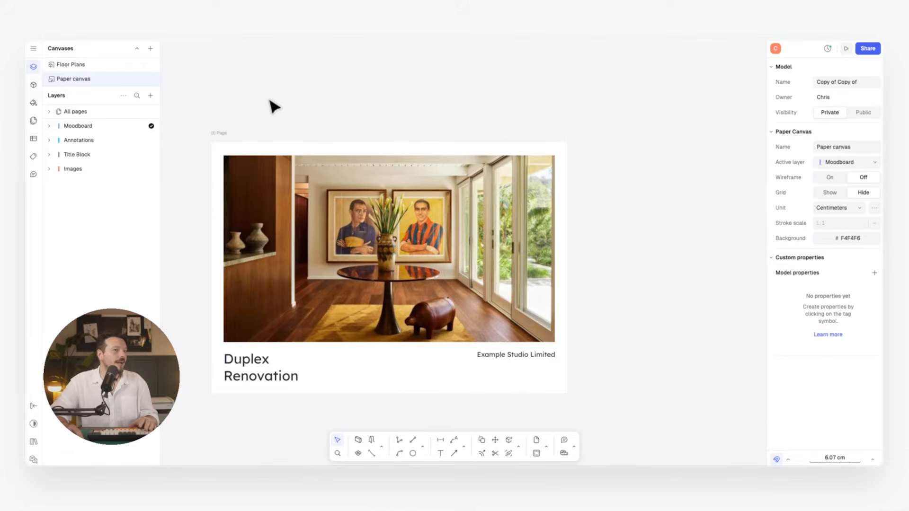
click(150, 96)
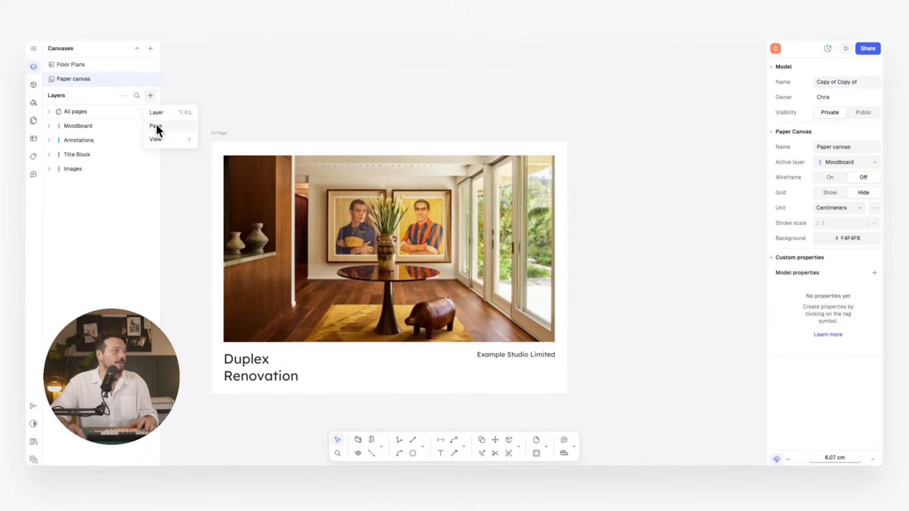
click(156, 124)
key(Return)
click(817, 244)
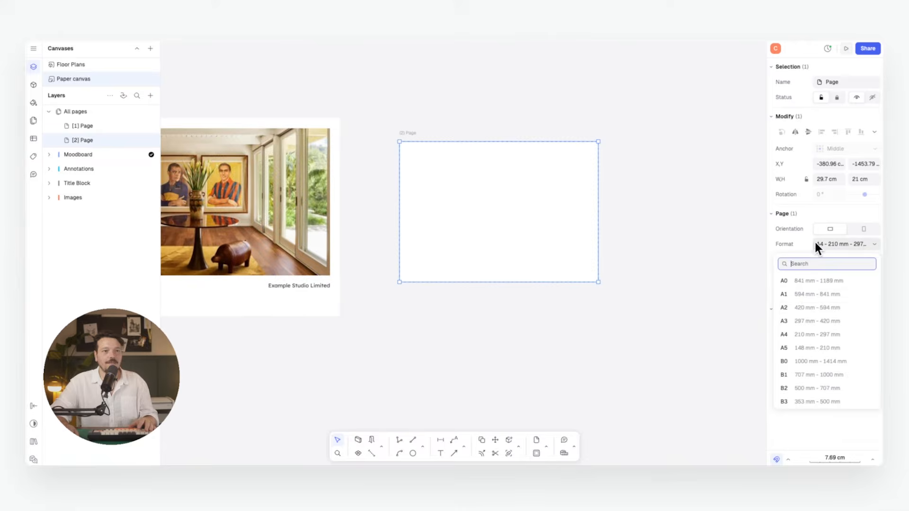
click(804, 320)
mouse_move(368, 141)
mouse_down()
mouse_move(367, 157)
mouse_move(365, 147)
mouse_up()
scroll(364, 148, left, 4)
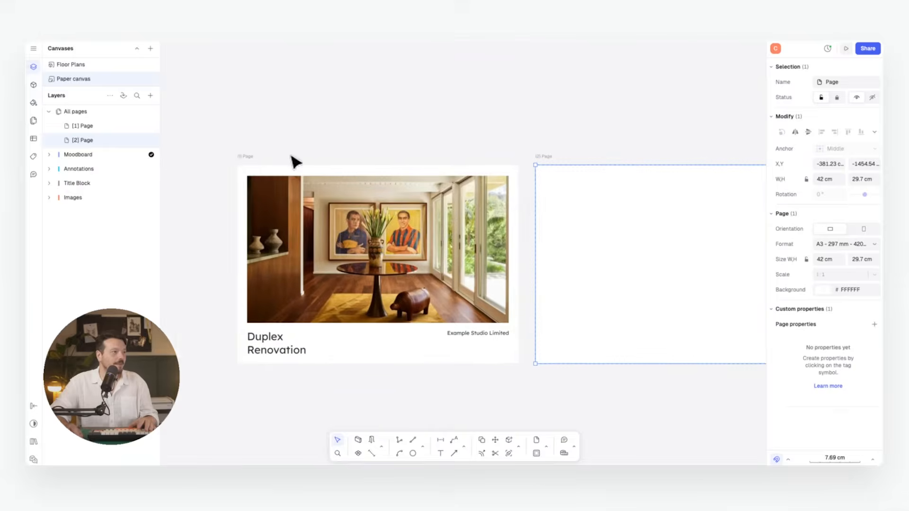
- Copy the cover heading and the studio name to the matching positions on the second page, using the page corners as reference points
scroll(248, 163, up, 2)
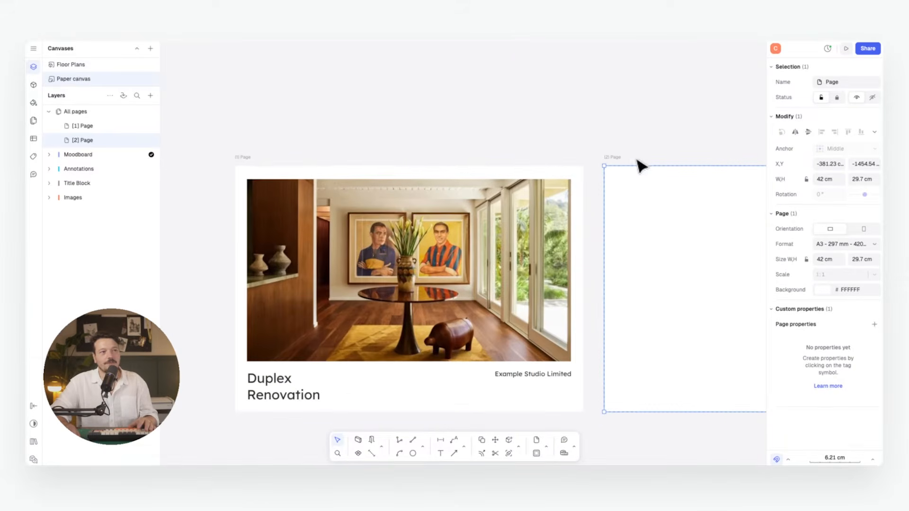
scroll(609, 106, up, 1)
click(609, 106)
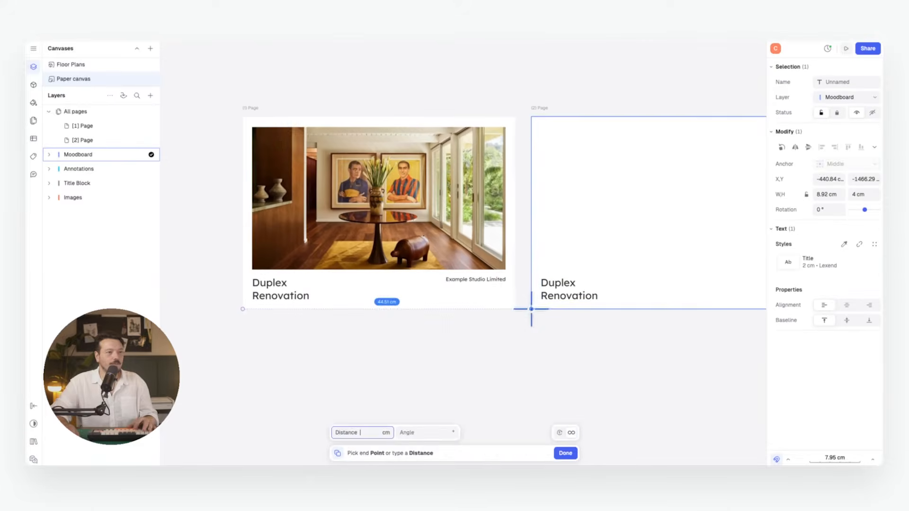
click(531, 309)
click(480, 280)
key(c)
click(516, 310)
scroll(516, 310, right, 5)
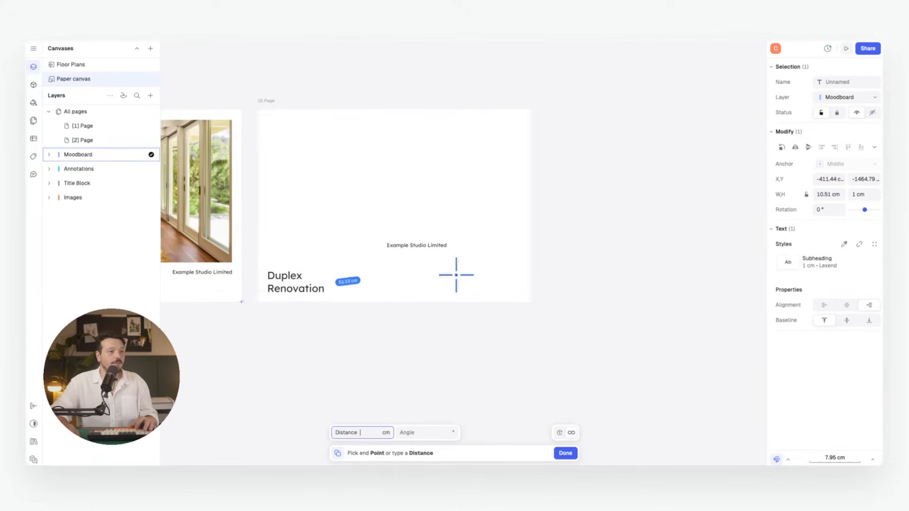
click(532, 300)
- Replace the copied studio name with the left-aligned list 01. Precedent Images, 02. Floor Plans, 03. Electrical Layouts, 04. Sections, 05. FF&E, 06. Kitchen
double_click(526, 268)
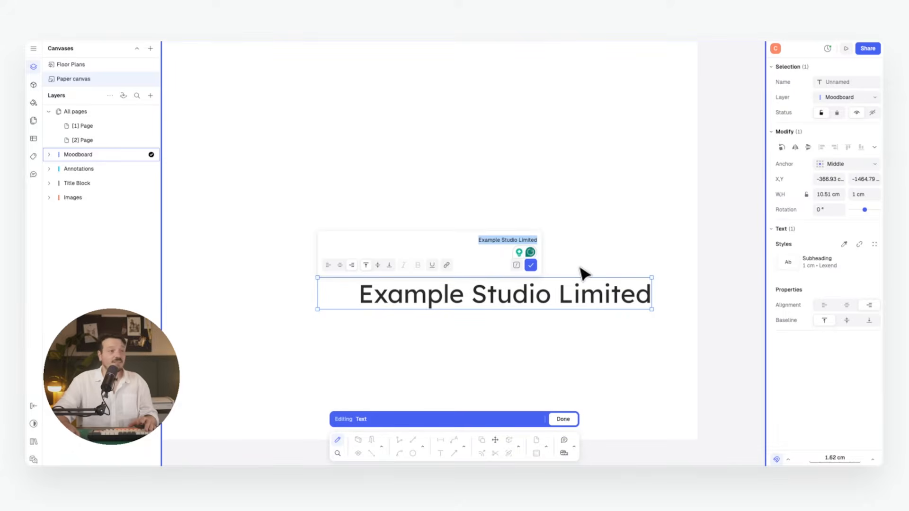
text(01. Pre)
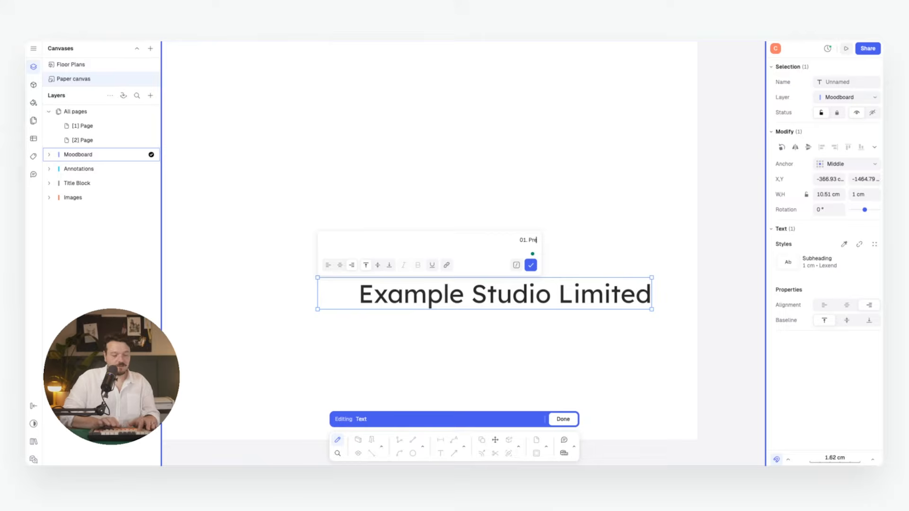
text(cedent Images)
key(Return)
text(02)
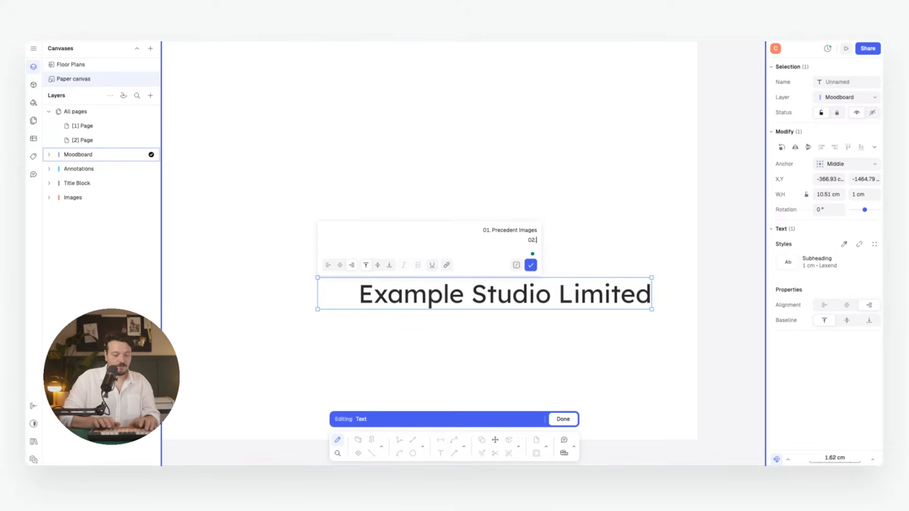
text(. Floor Plans)
key(Return)
text(03. E)
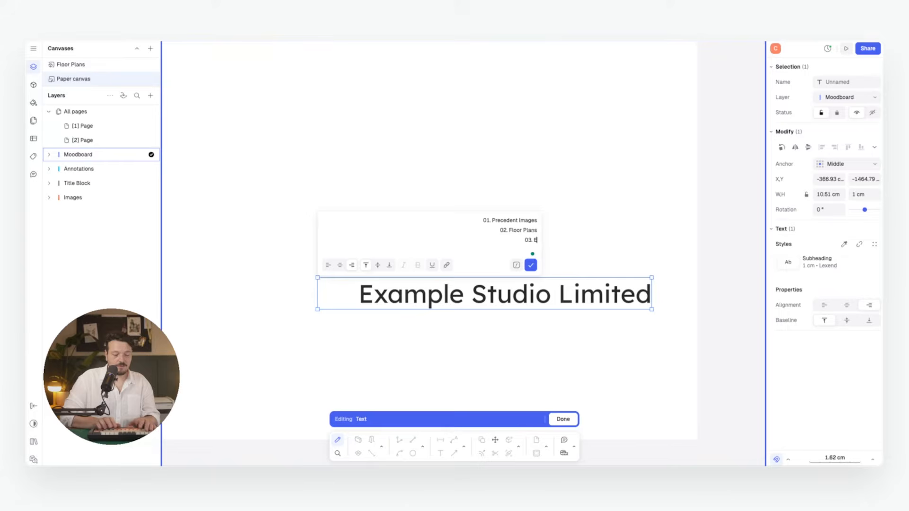
text(lectrical Layouts)
key(Return)
text(04. Sections)
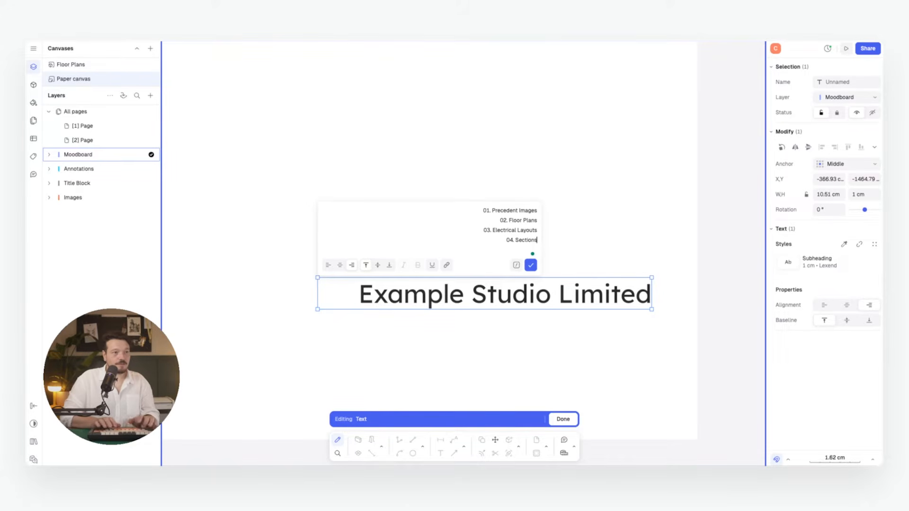
key(Return)
text(05. FF&E)
key(Return)
text(06. Kitchen)
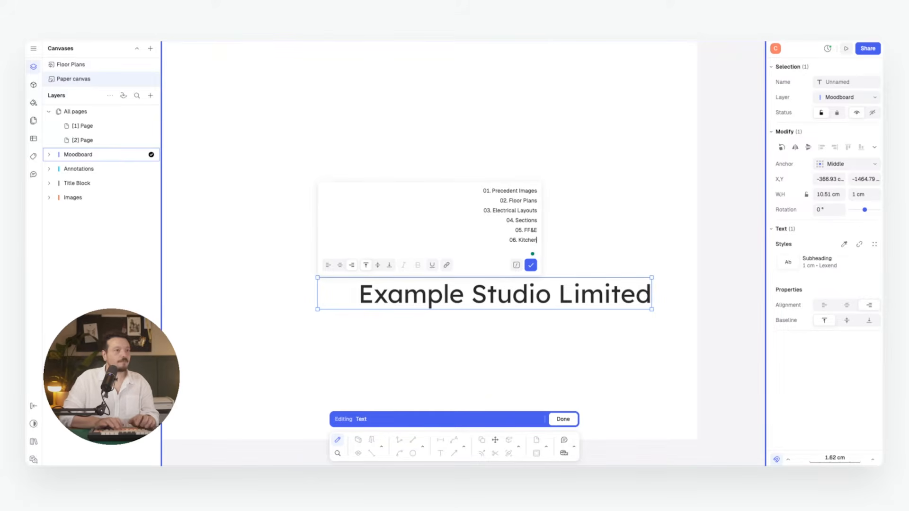
click(531, 265)
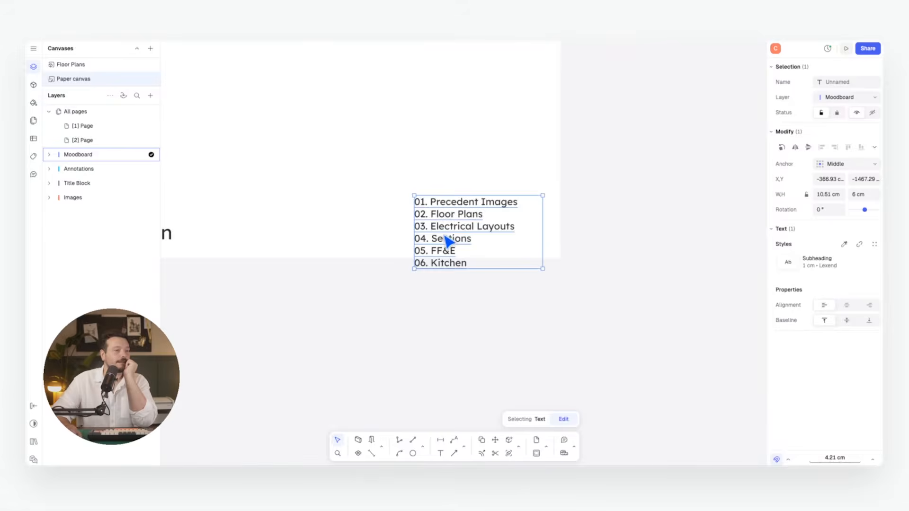
- Move the contents list up inside the second page and change that page's heading to "Precedent Images" on one line
drag(449, 238, 449, 216)
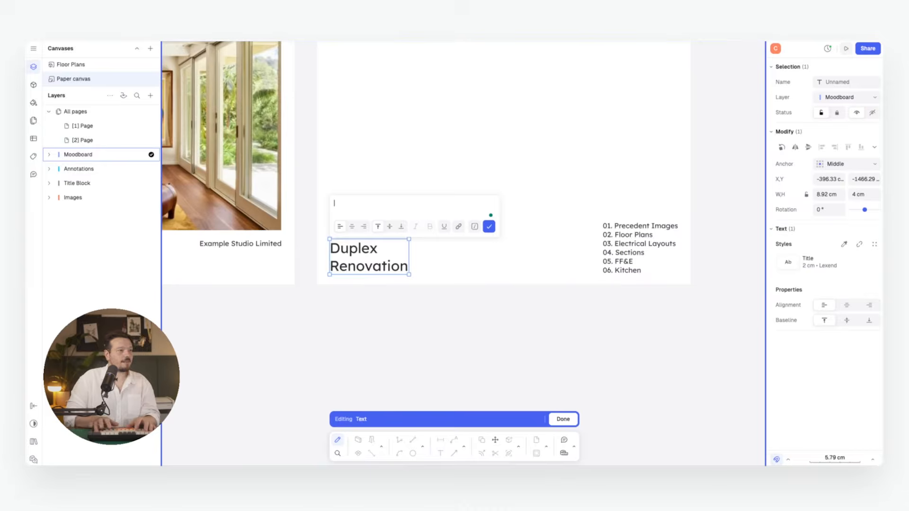
text(ecedent Images)
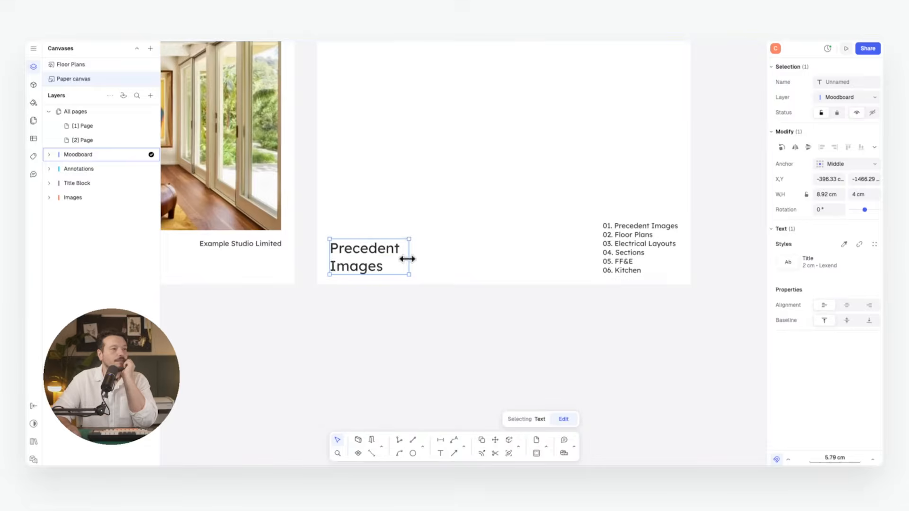
click(432, 280)
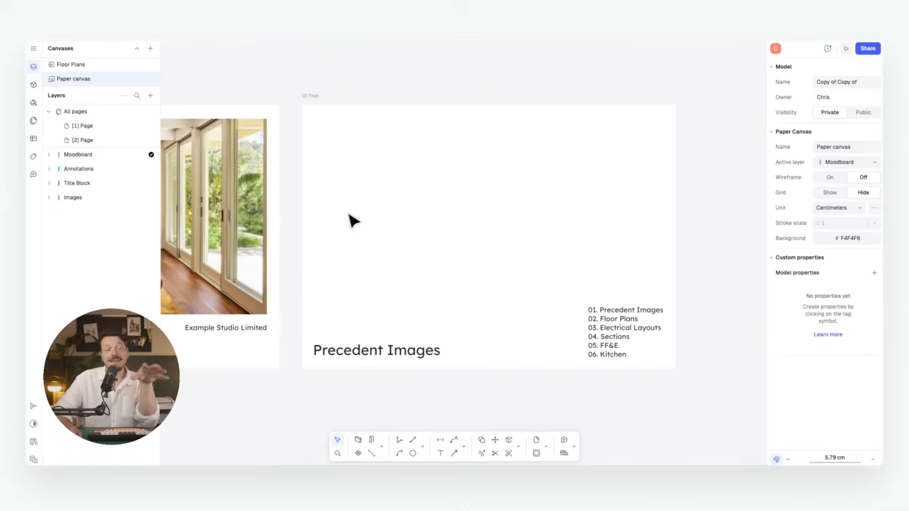
- Import the image Copy_of_Page_05.png from the Images folder onto the second page
click(31, 48)
mouse_move(98, 107)
click(141, 109)
click(376, 208)
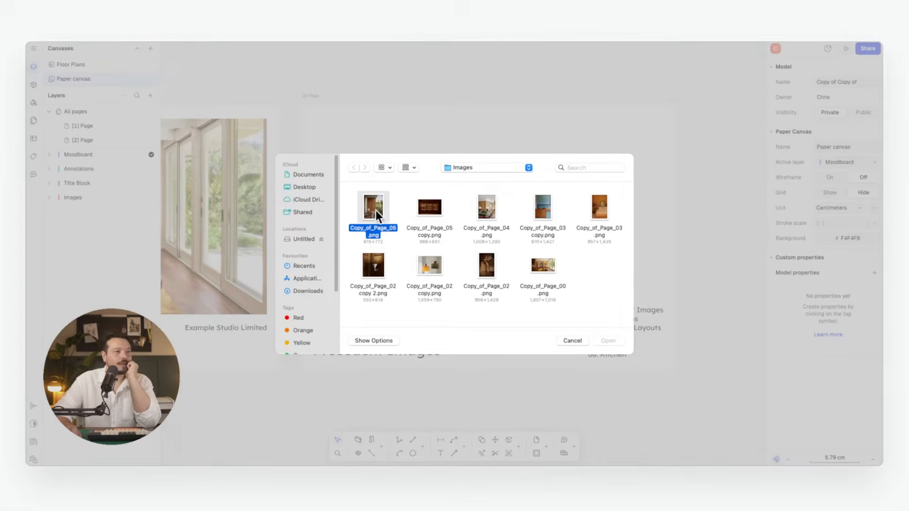
click(608, 340)
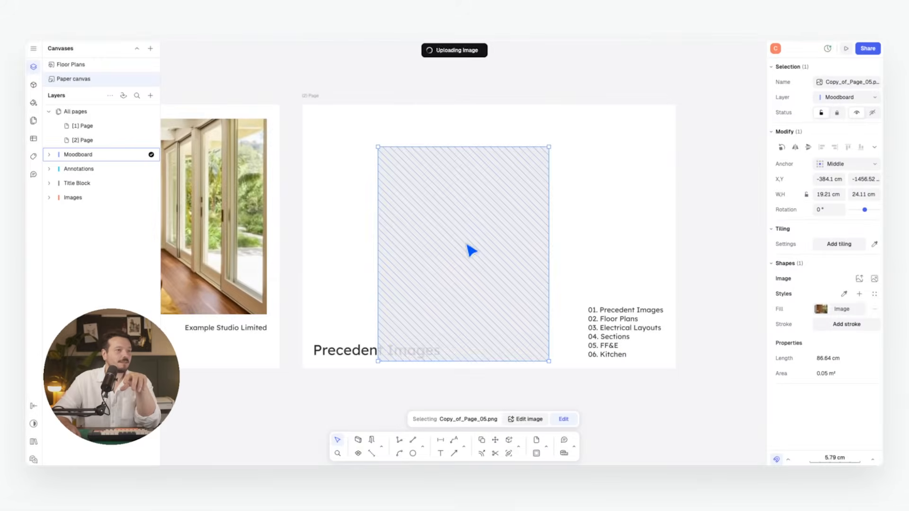
- Scale the imported balcony photo down to about 9.2 by 11.6 cm and place it in the second page's upper-left corner
middle_drag(461, 230, 438, 225)
drag(346, 139, 441, 245)
drag(478, 291, 330, 161)
drag(331, 161, 335, 160)
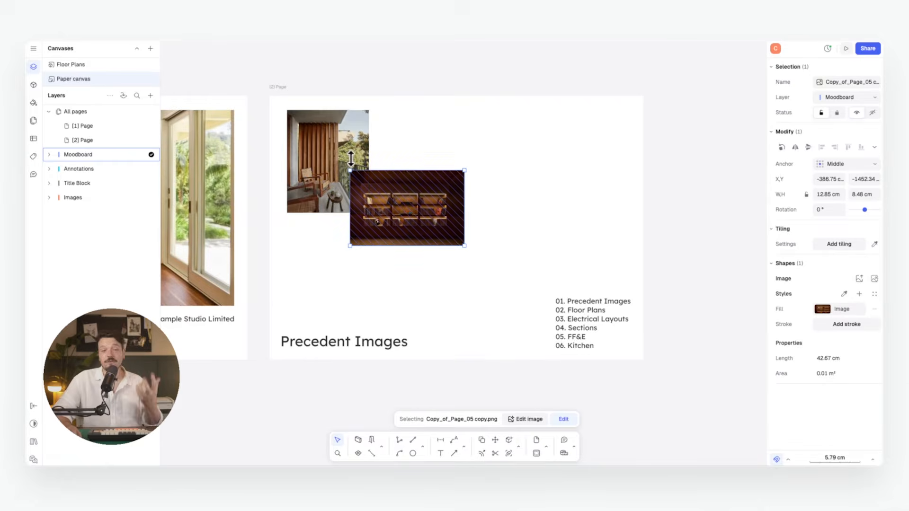
- Bring the balcony photo to the front of its layer, above the overlapping dark shelf image
click(349, 152)
right_click(350, 152)
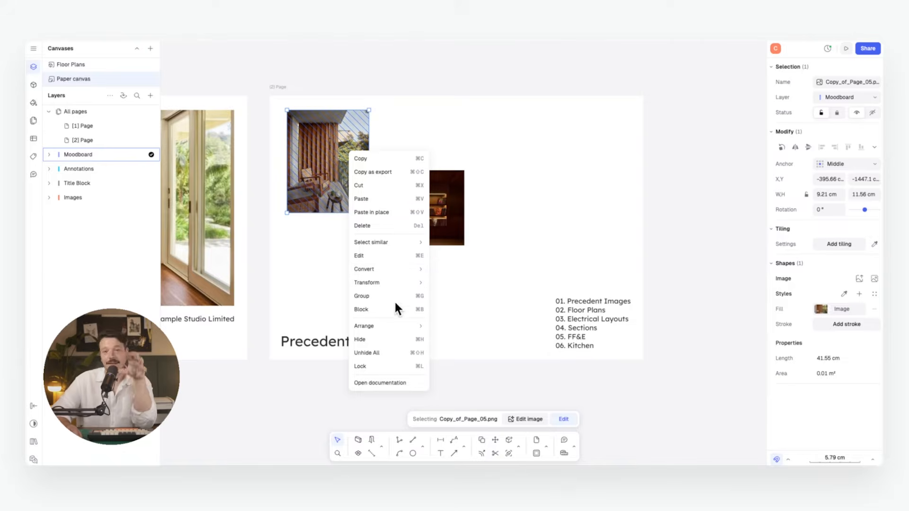
mouse_move(408, 322)
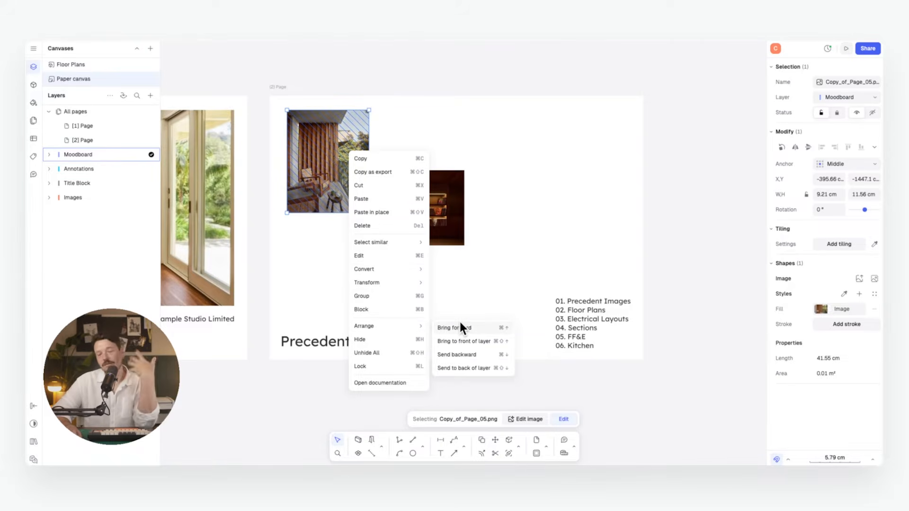
click(480, 341)
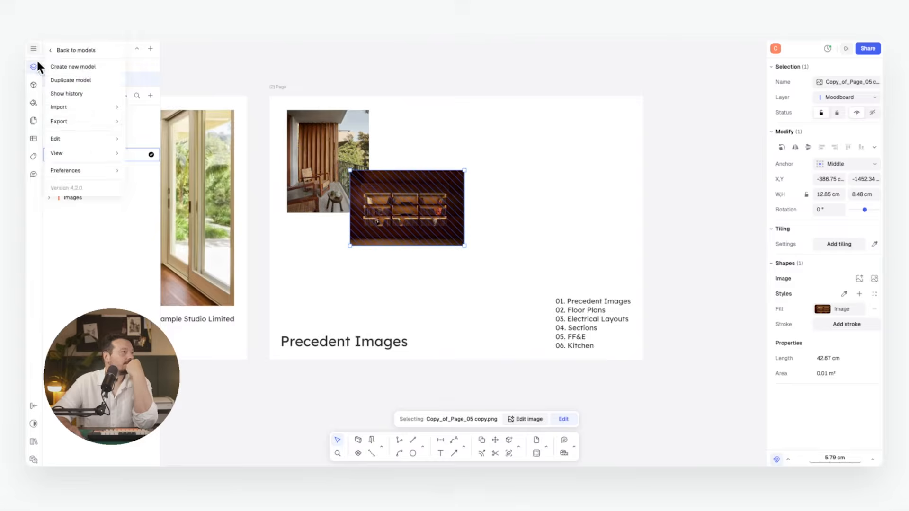
- Import the bedroom photo Copy_of_Page_03.png from the Images folder onto the second page
click(156, 121)
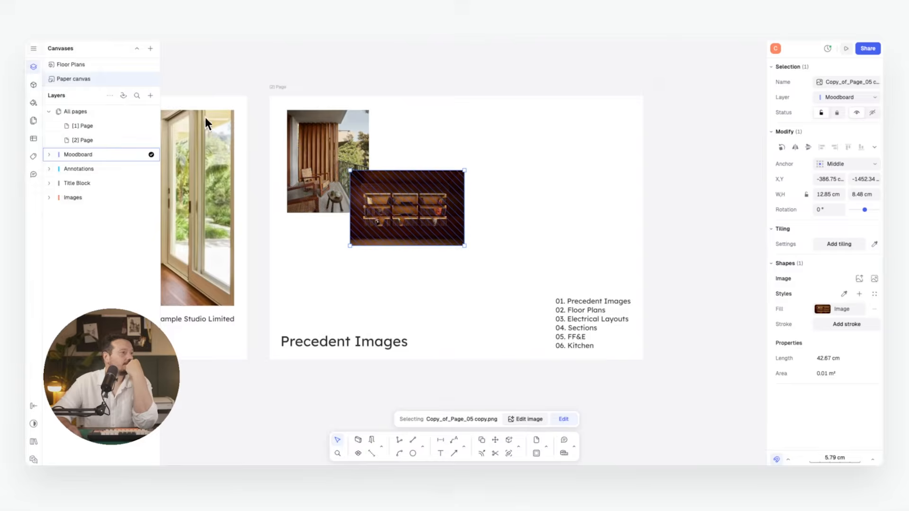
click(598, 208)
click(611, 342)
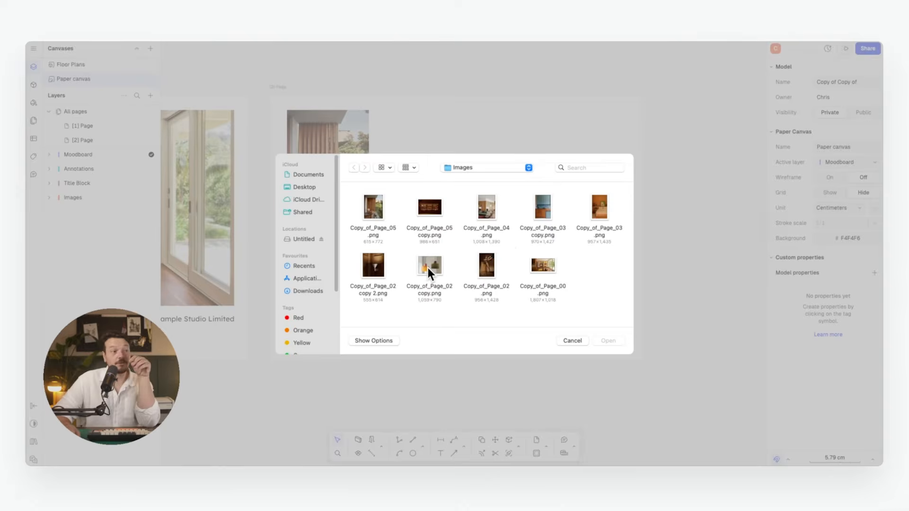
- Import Copy_of_Page_02 copy.png, scale the lamp photo to about 17.2 by 12.9 cm and place it in the second page's upper-right corner
click(427, 268)
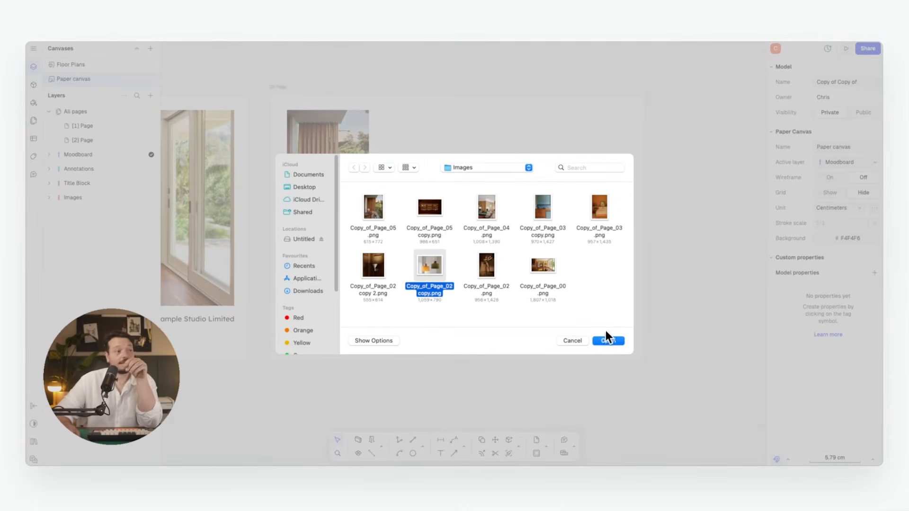
click(607, 339)
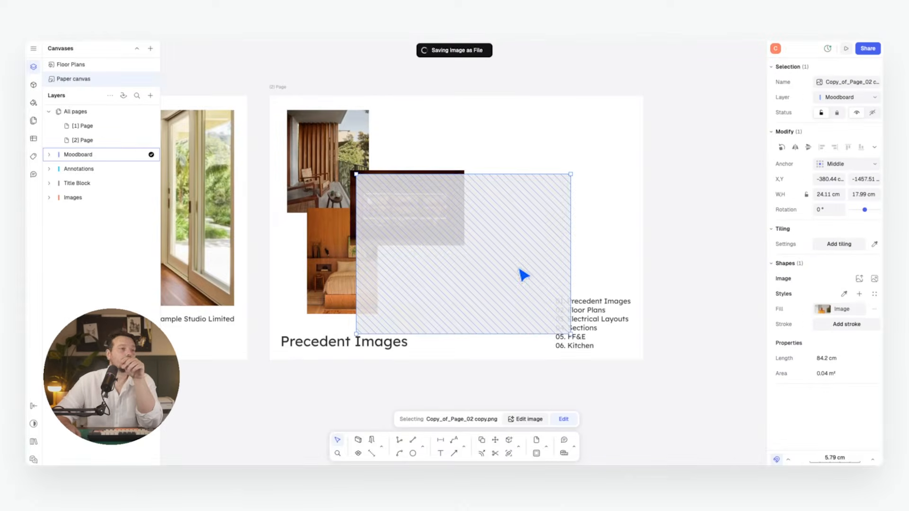
drag(417, 109, 491, 140)
drag(560, 205, 560, 161)
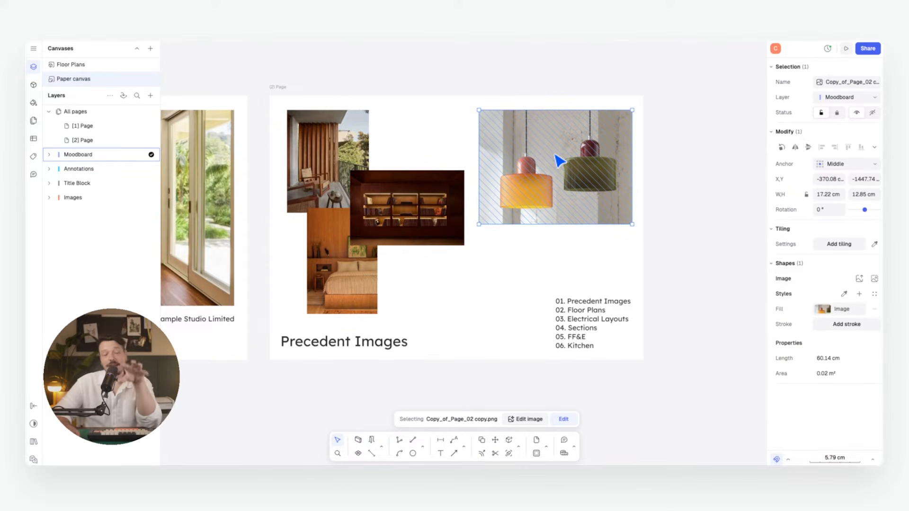
- Remove the background from the pendant lamp image and apply the edit
click(529, 420)
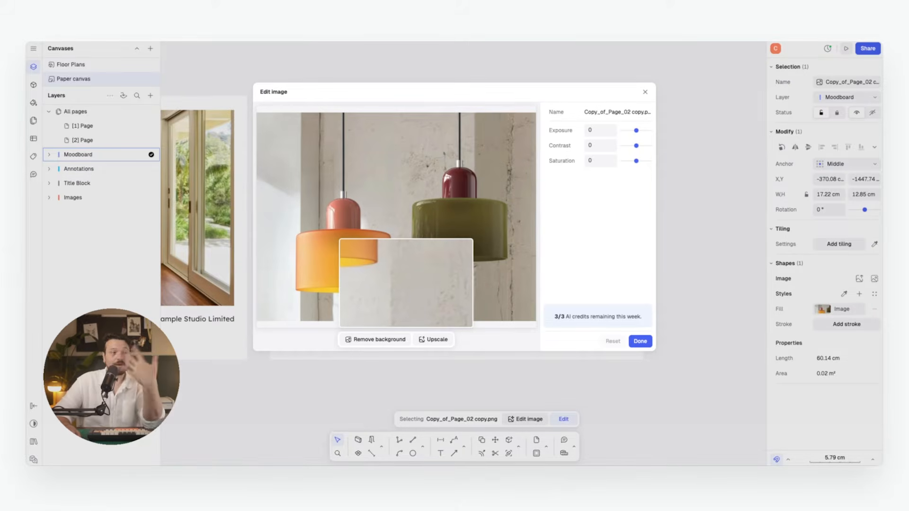
click(369, 340)
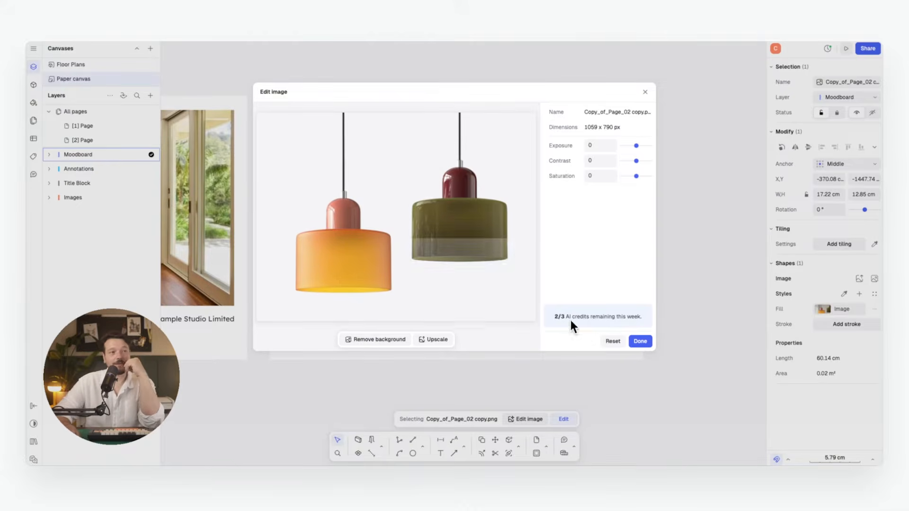
click(639, 341)
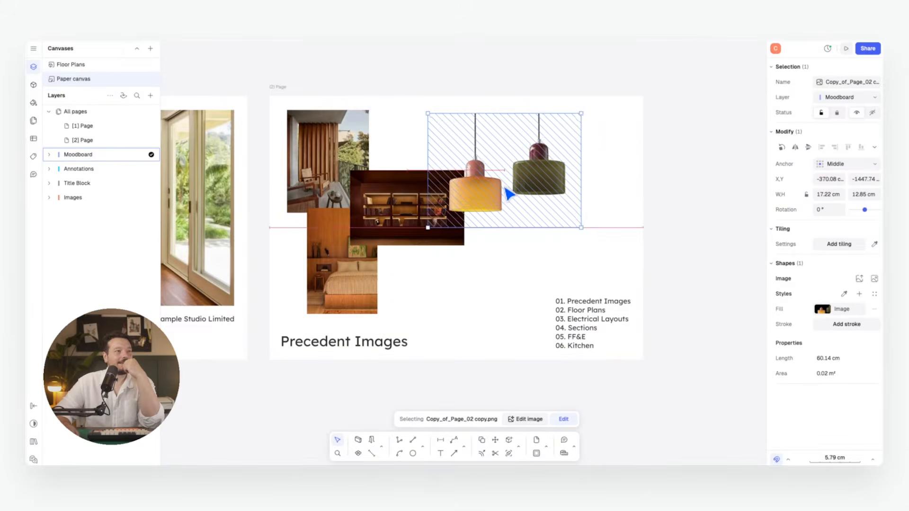
- Scale the cut-out pendant lamps to about 14.3 by 10.7 cm and move them to overlap the dark shelf photo's upper-right corner
drag(506, 188, 484, 189)
drag(408, 113, 433, 133)
drag(520, 178, 494, 157)
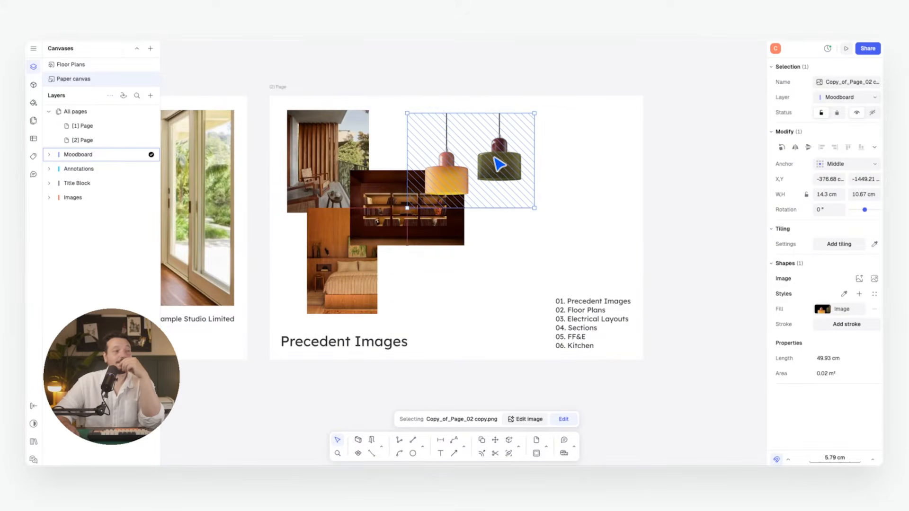
click(576, 170)
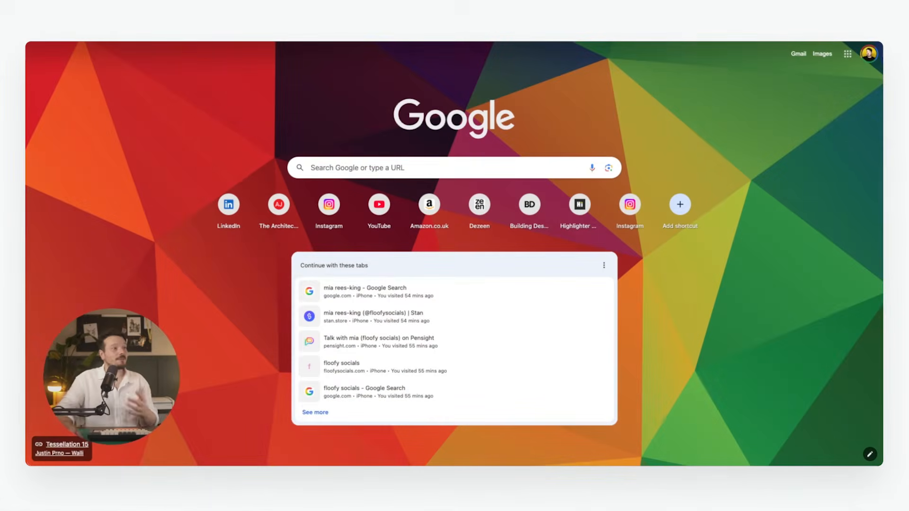
- Search Google for "70s style interior design" in the web browser and show the image results
text(70s sty)
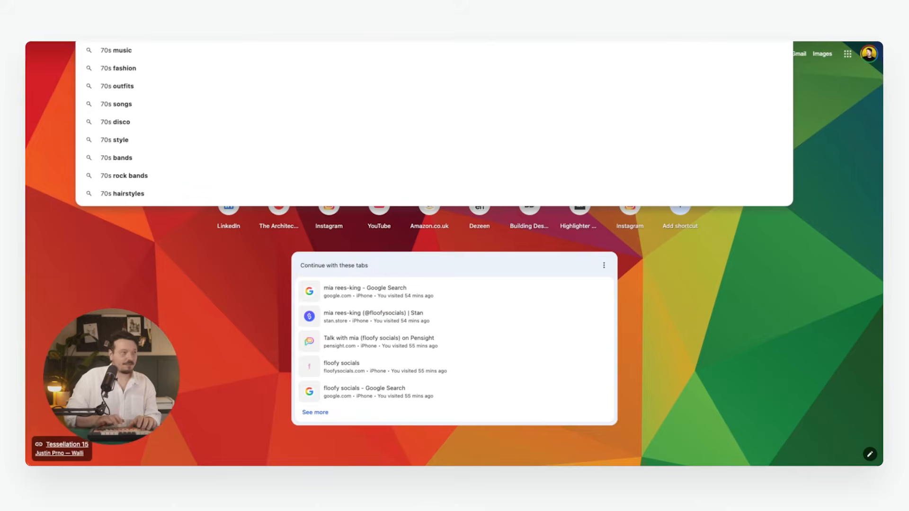
text(le interior)
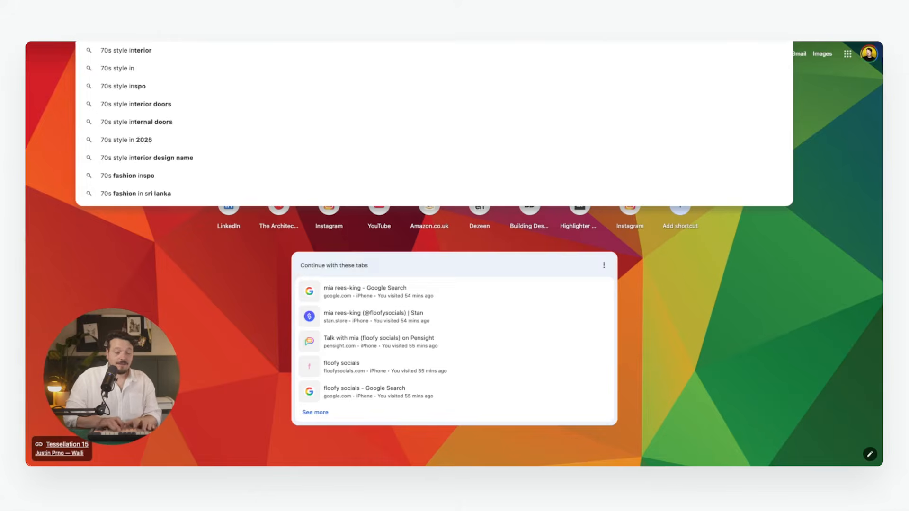
text( design)
key(Return)
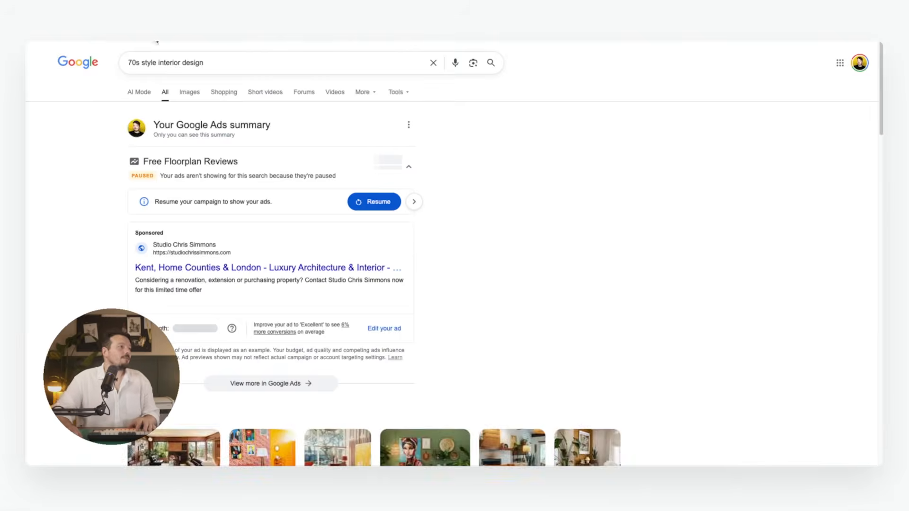
click(189, 90)
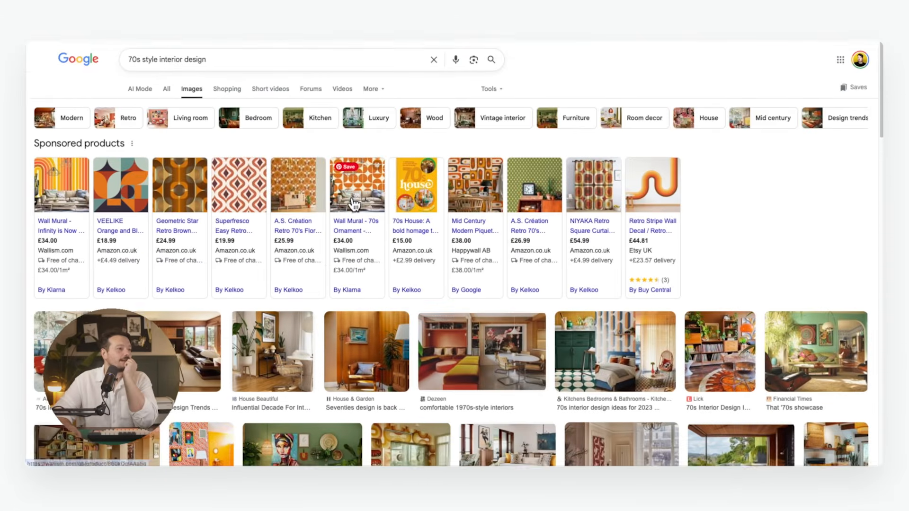
- Open the Dezeen result showing comfortable 1970s-style interiors and copy its large preview image
scroll(455, 185, down, 3)
click(454, 185)
right_click(678, 187)
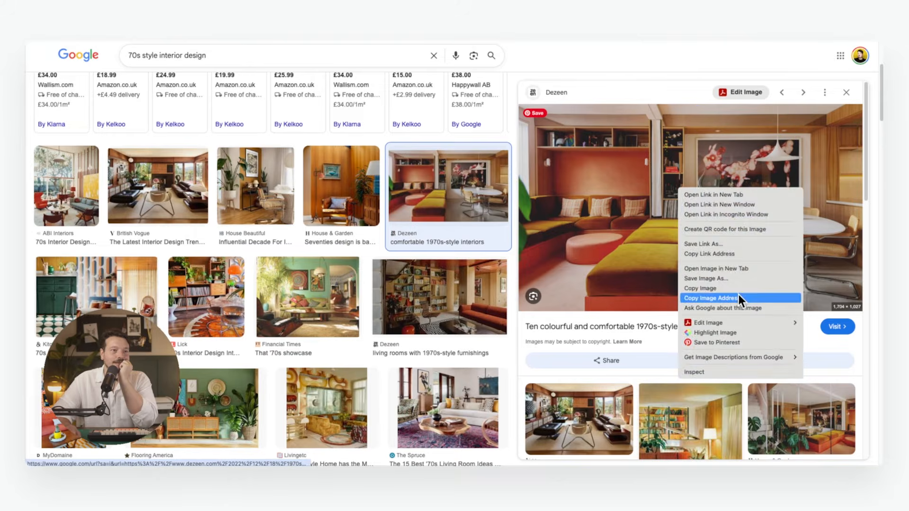
click(740, 291)
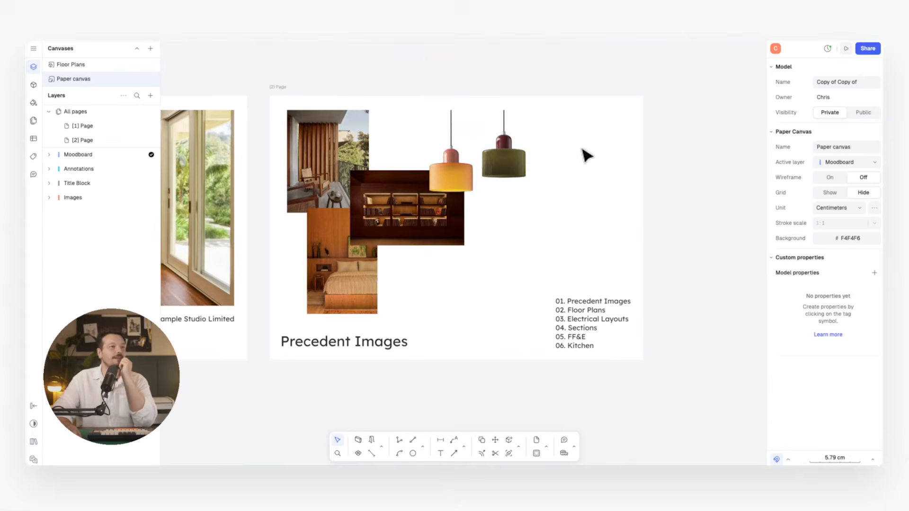
- Switch back to Rayon, paste the copied interior image and place it at about 19.1 by 11.5 cm beside the shelf photo, above the contents list
right_click(582, 149)
click(609, 195)
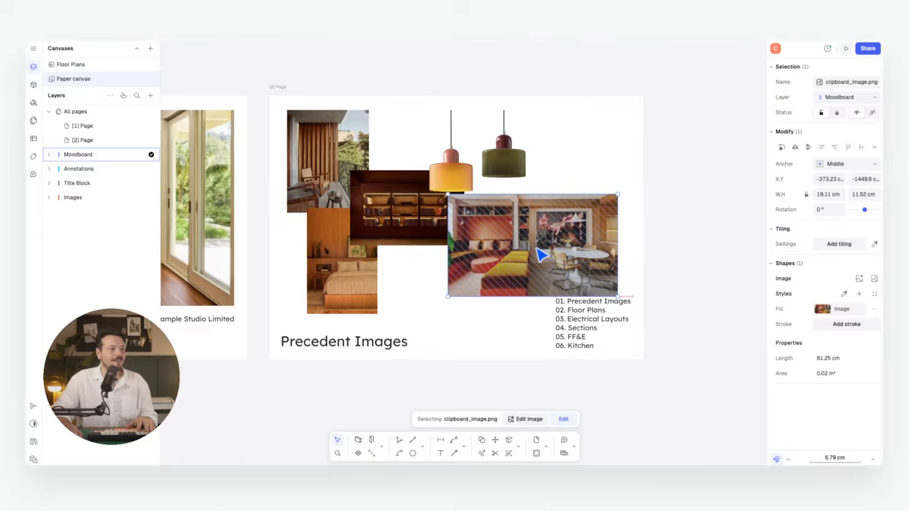
drag(538, 247, 548, 248)
key(Escape)
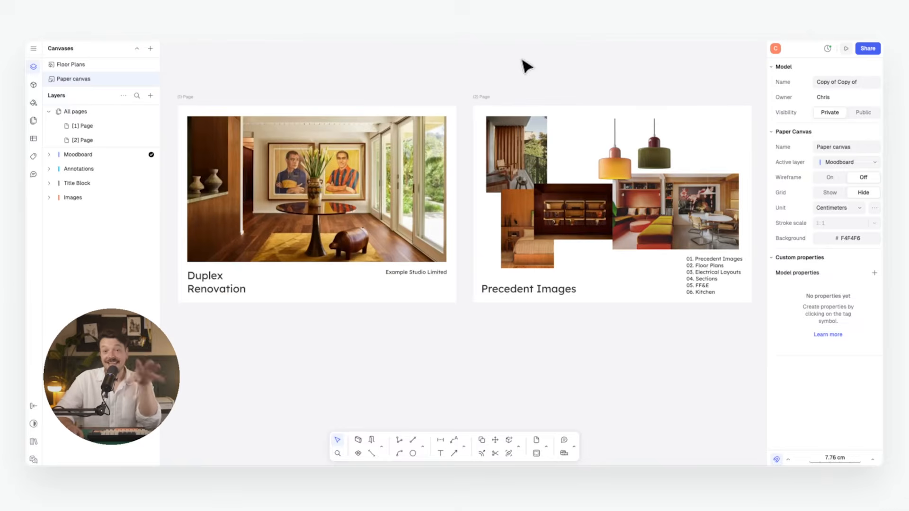
- Copy the blank A3 page frame of the cover and place the duplicate directly below the cover page
click(449, 108)
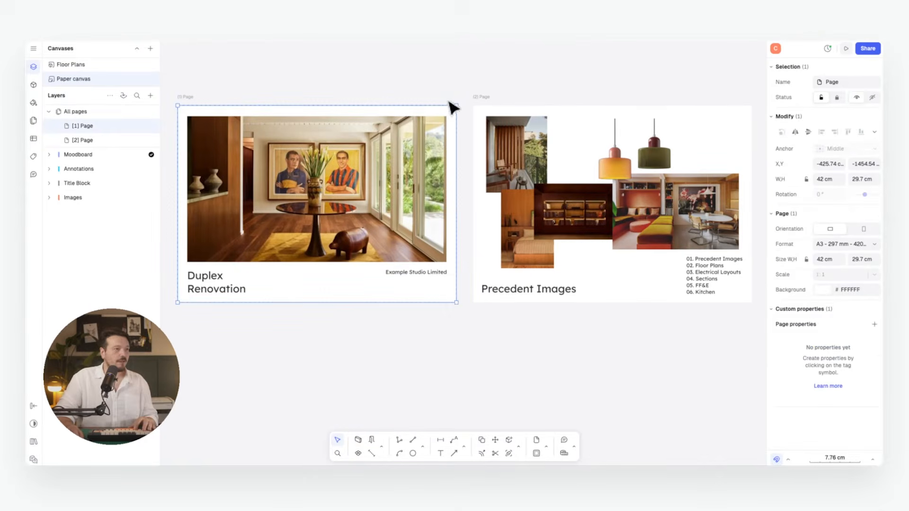
key(c)
click(456, 106)
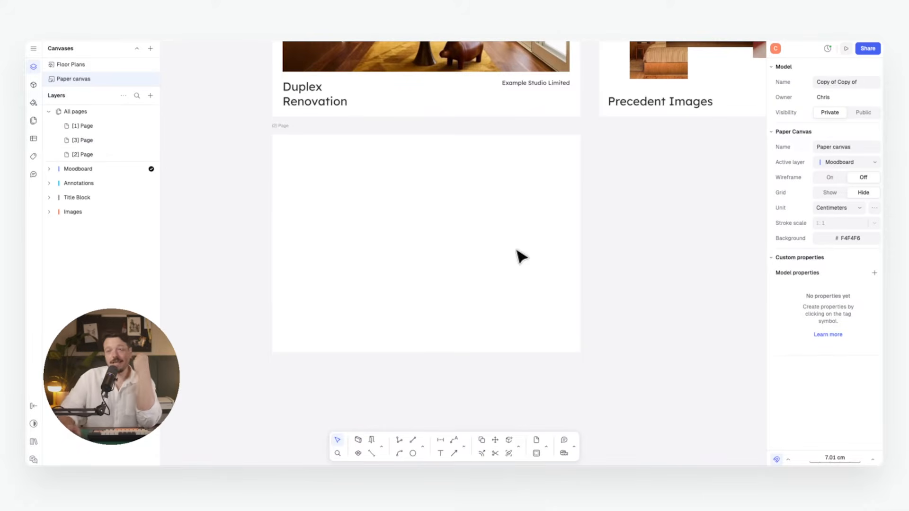
- Insert the "Title block basic, vertical" block from the Title blocks & annotations library and scale it to fit the new blank page
click(33, 85)
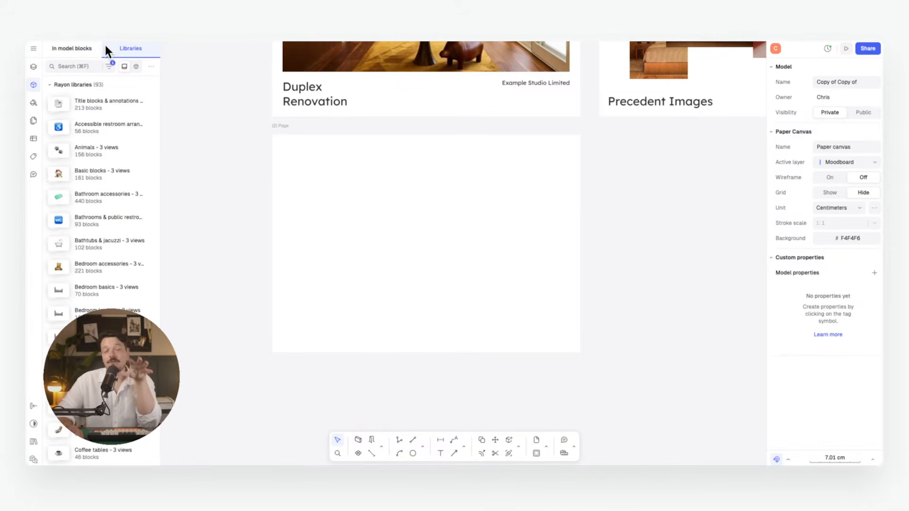
click(112, 103)
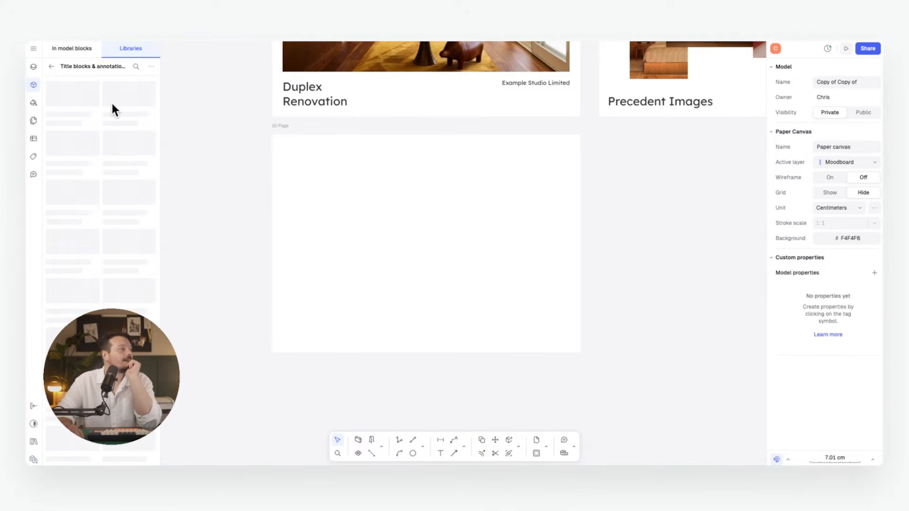
drag(141, 276, 342, 253)
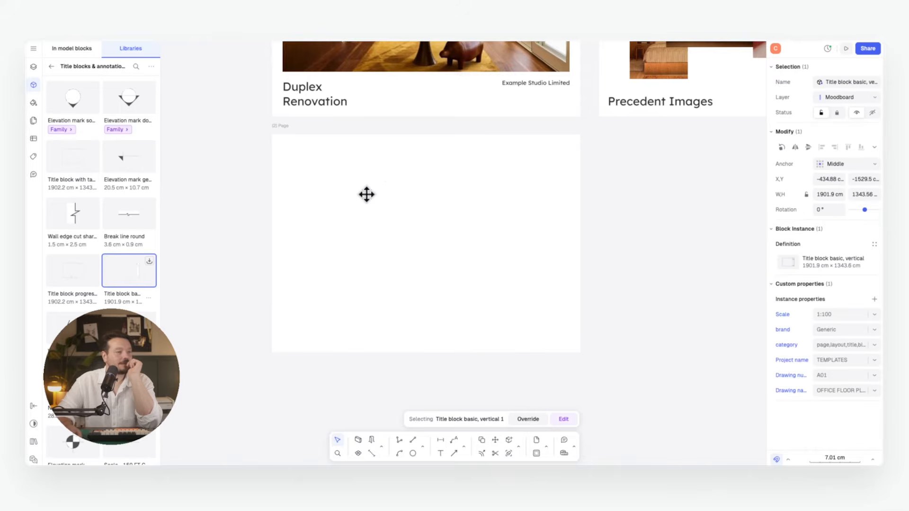
ctrl+scroll(365, 193, down, 10)
drag(594, 55, 214, 342)
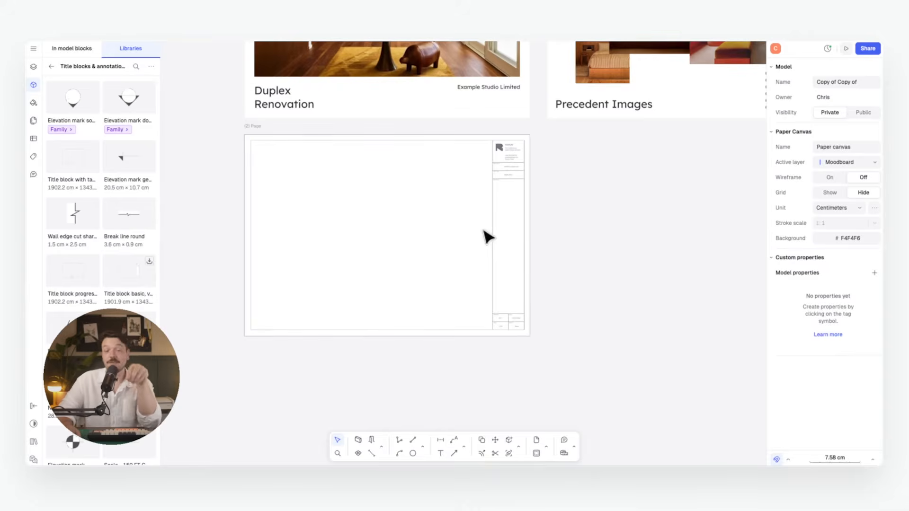
- Add a view of the Floor Plans canvas and place it on the new title-block page below the cover
scroll(483, 230, down, 3)
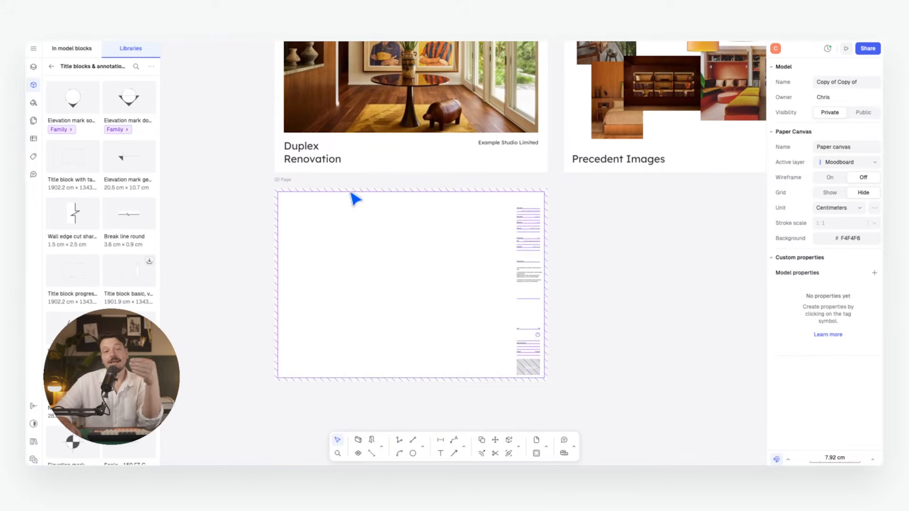
click(30, 65)
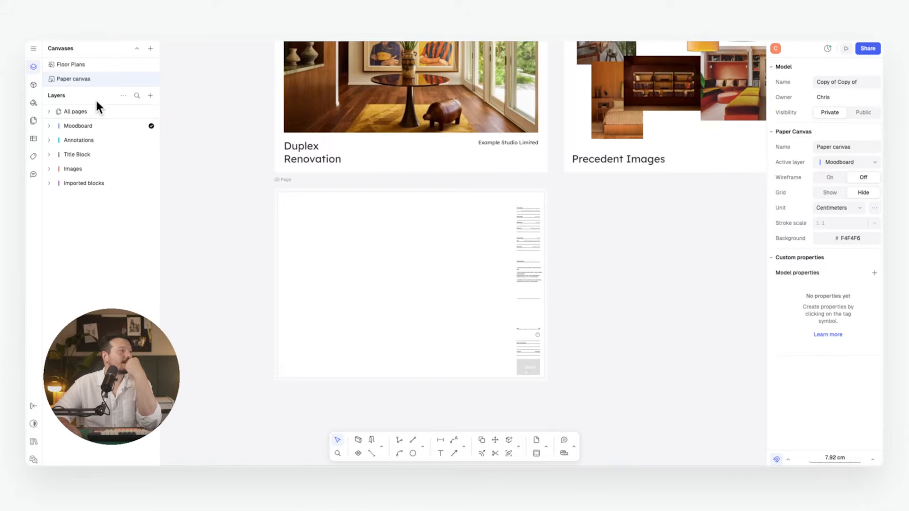
click(149, 96)
mouse_move(166, 141)
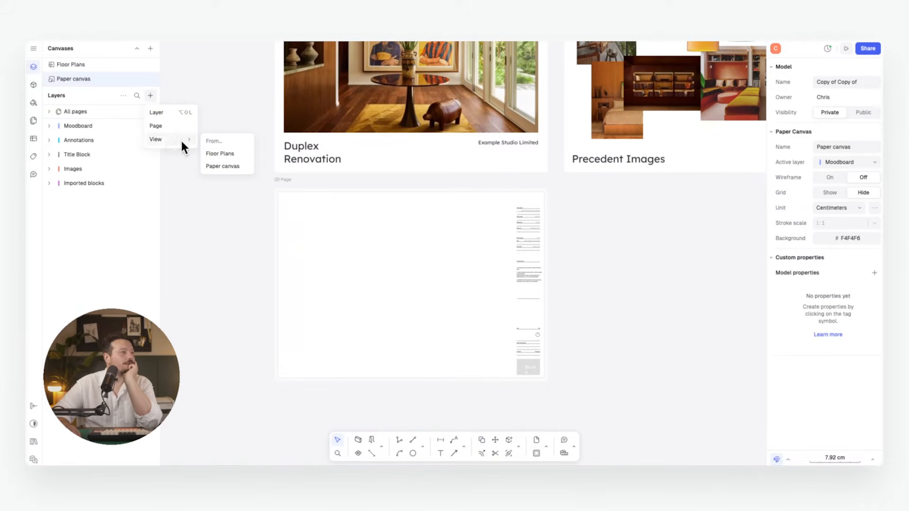
click(230, 154)
drag(320, 193, 380, 299)
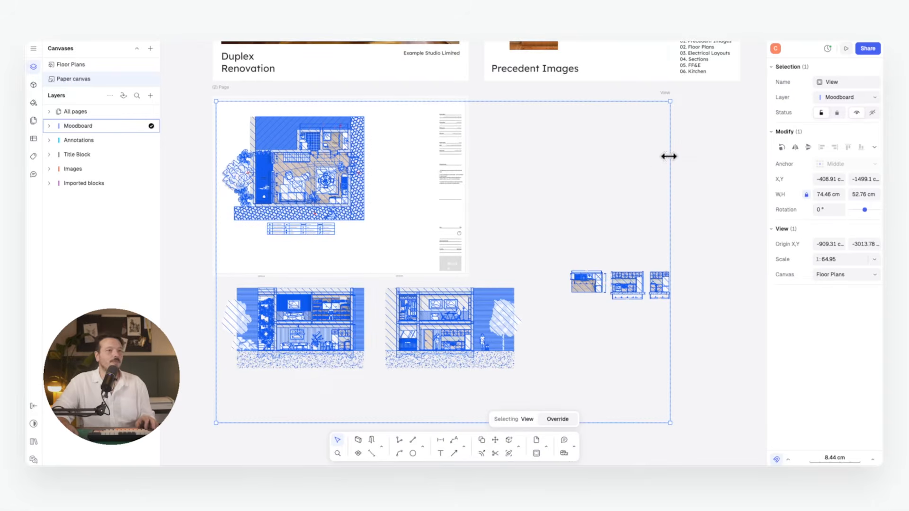
- Crop the Floor Plans view to about 25.8 by 22.5 cm so it frames only the floor plan and its legend
drag(669, 157, 372, 157)
click(294, 430)
click(296, 422)
drag(296, 422, 299, 238)
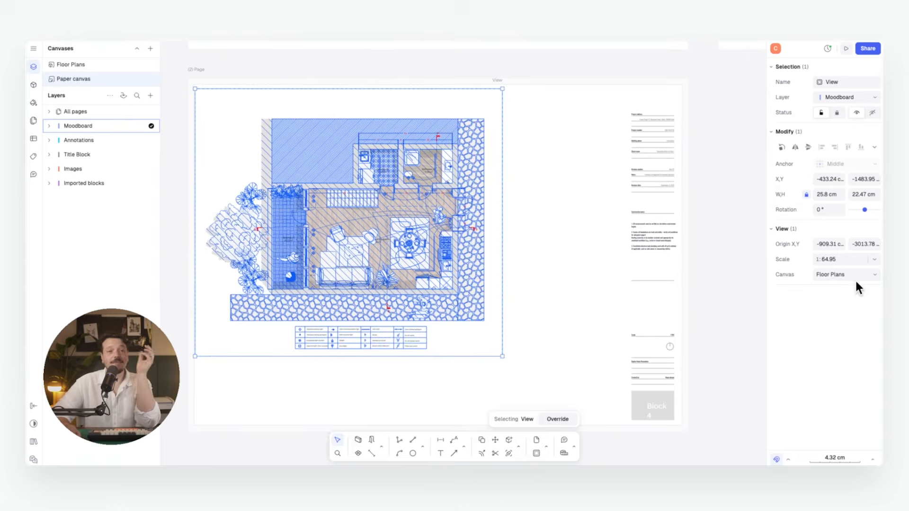
- Set the view's scale to 1:100 and reposition the floor plan inside the view frame
click(873, 260)
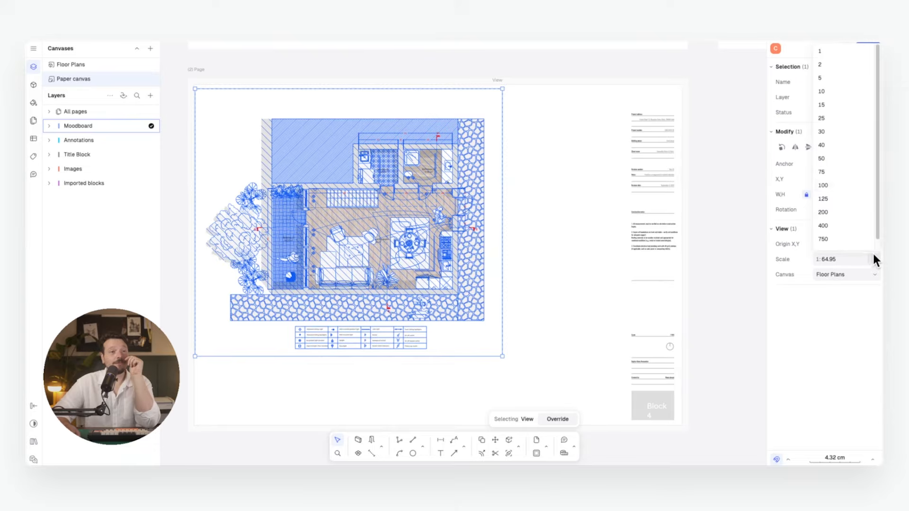
click(847, 185)
double_click(462, 259)
middle_drag(462, 260, 296, 140)
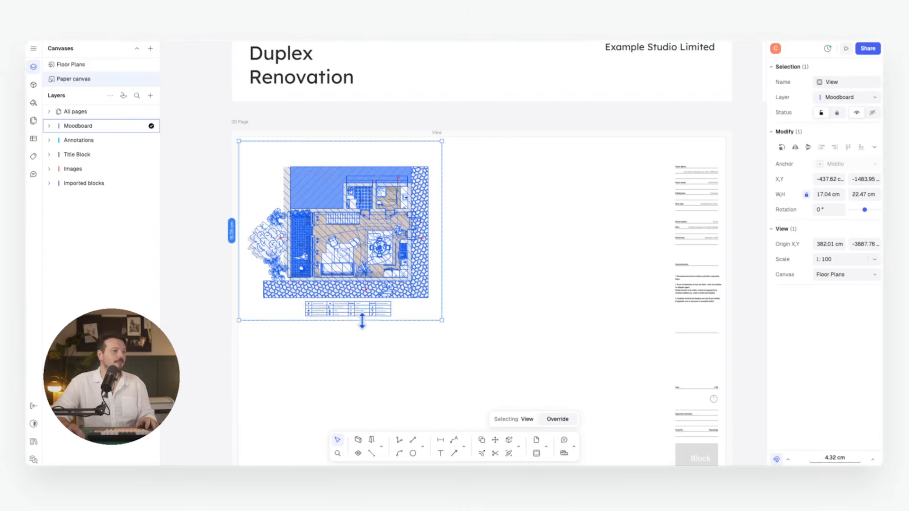
- Resize the floor plan view to about 15.5 cm high and reposition it in the upper-left part of the page
drag(362, 321, 362, 326)
drag(331, 228, 346, 238)
middle_drag(422, 249, 418, 223)
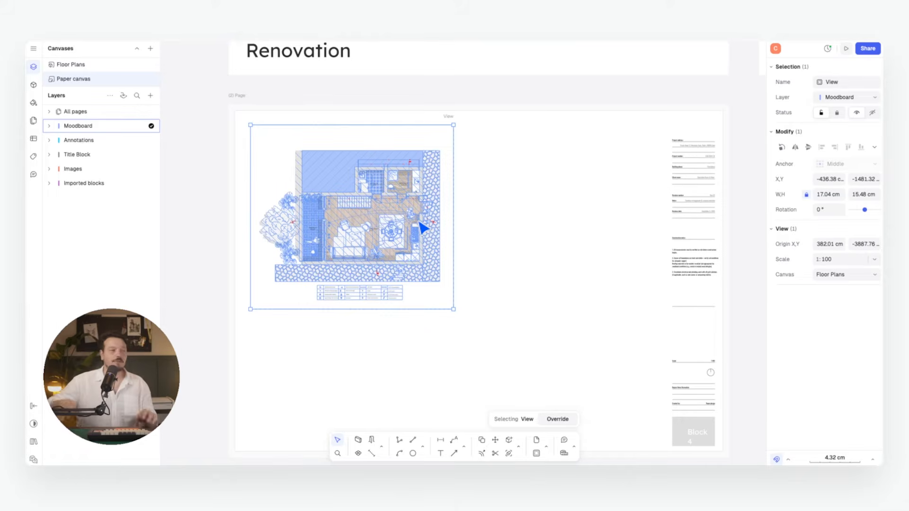
- Copy the floor plan view about 17 cm to the right so the two views sit side by side
key(c)
click(409, 186)
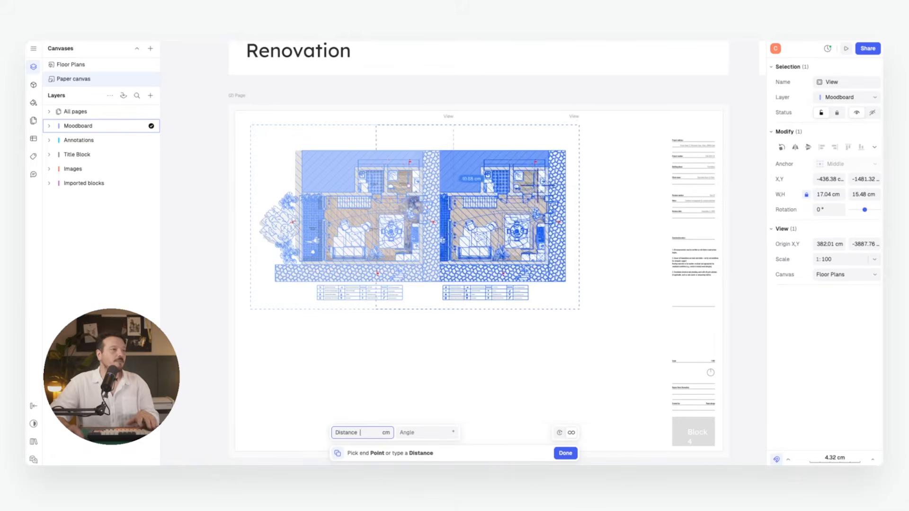
click(612, 185)
key(Escape)
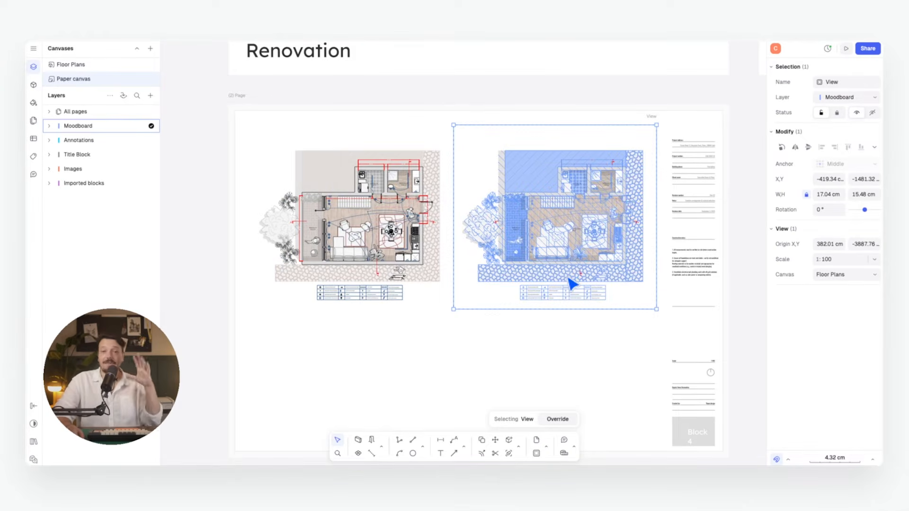
click(562, 342)
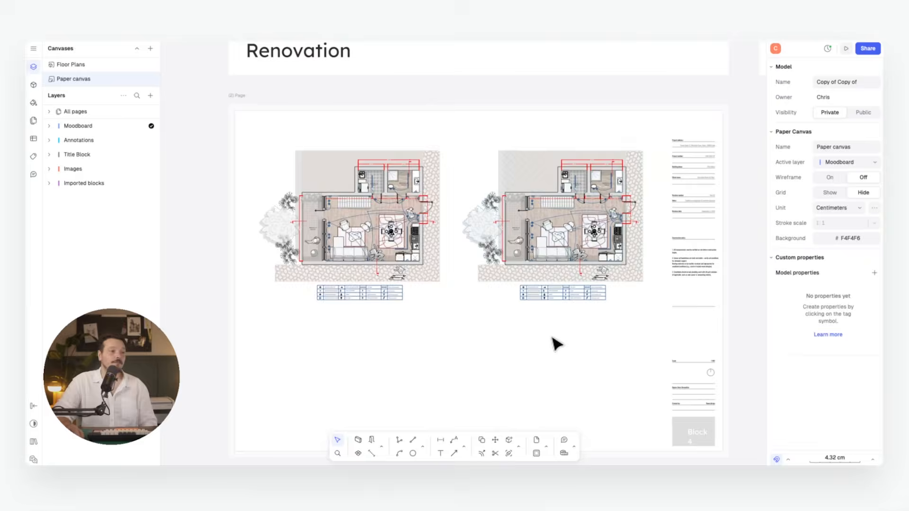
- Override the layers of the right-hand view by hiding Ground Floor and showing First Floor
scroll(469, 256, up, 3)
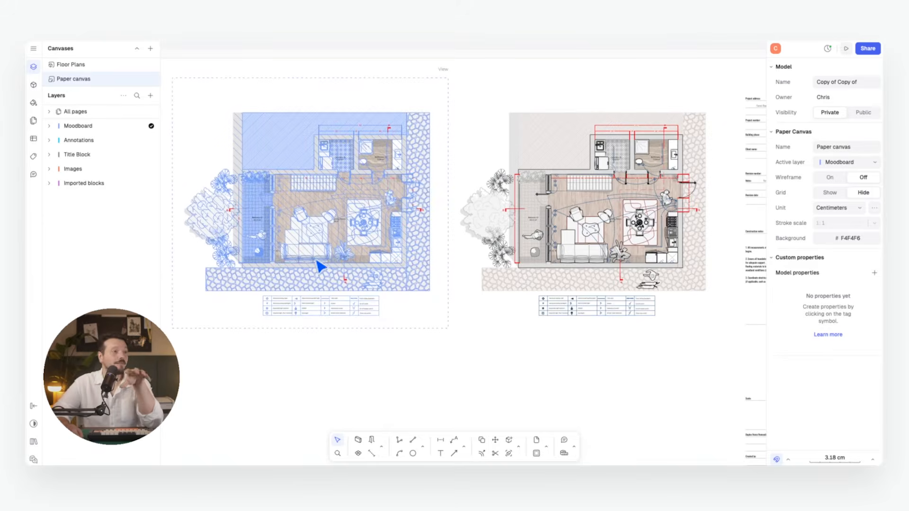
double_click(320, 231)
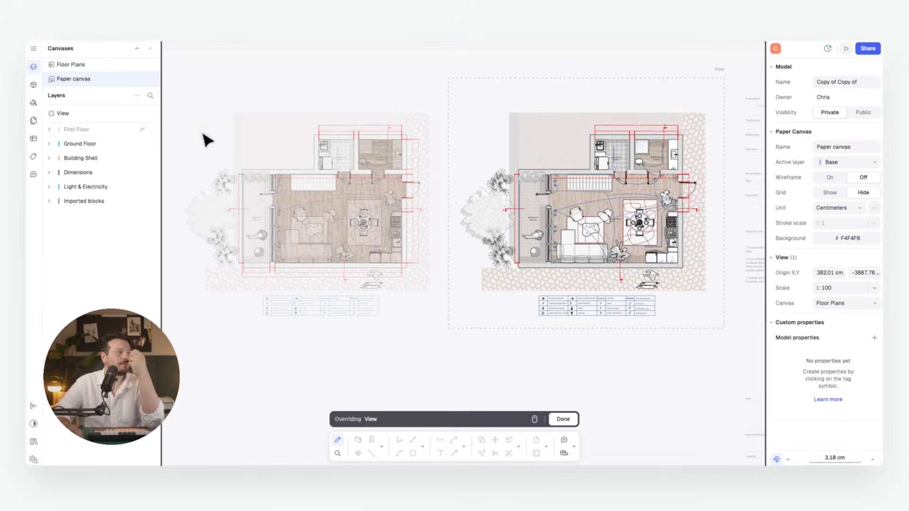
click(142, 143)
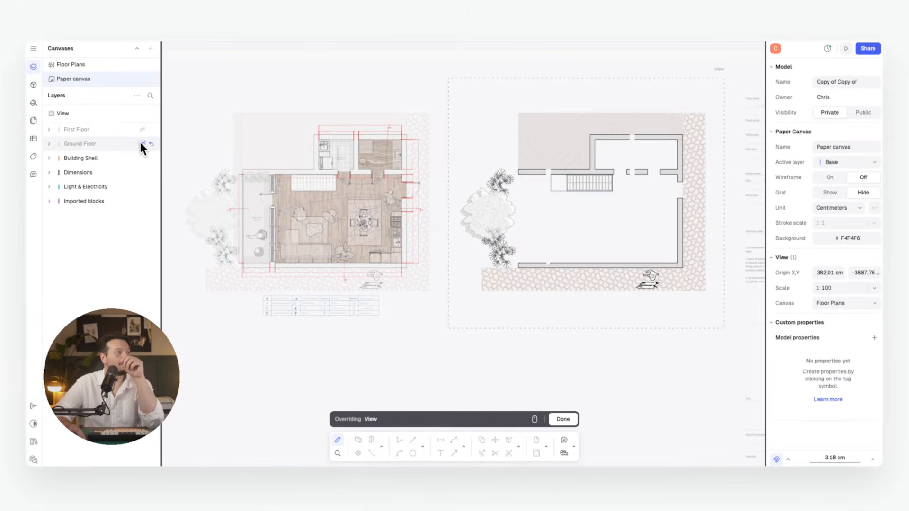
click(142, 128)
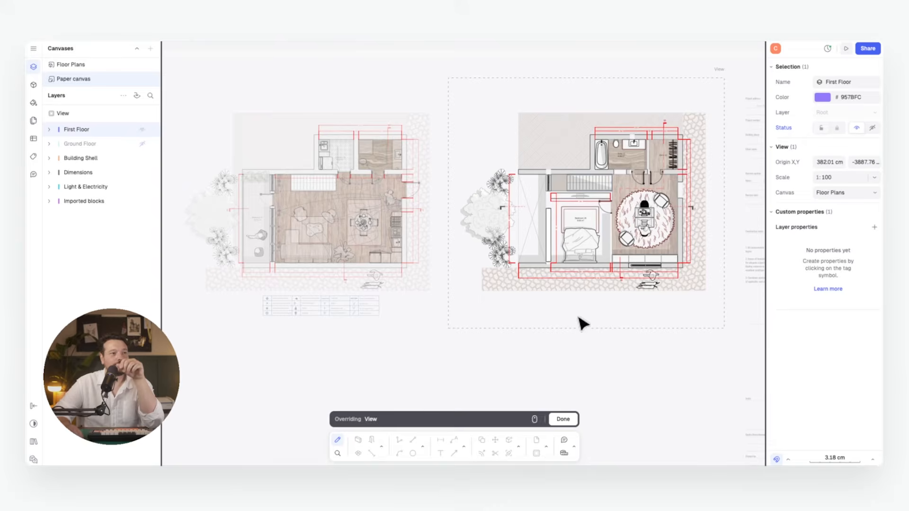
click(634, 360)
- Override the left-hand view, hiding the GF Electrical Plan sublayer of Ground Floor, and finish the override
double_click(264, 243)
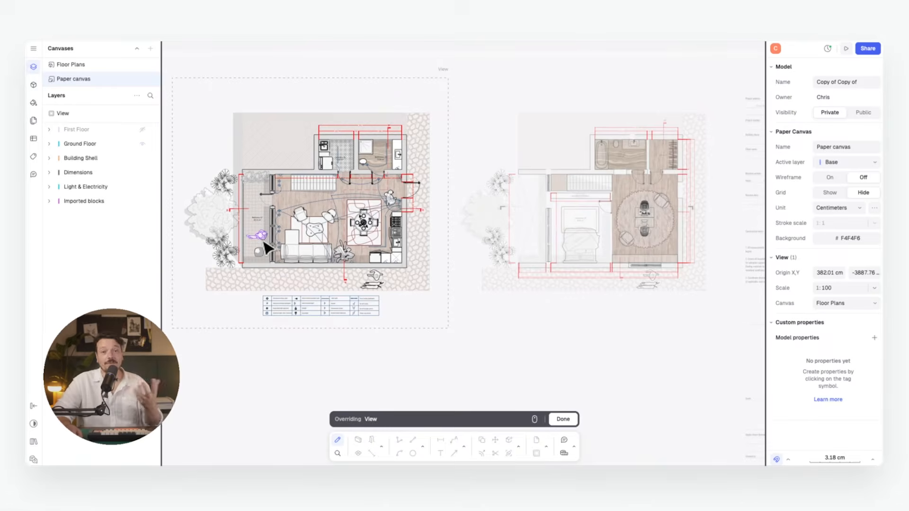
click(49, 143)
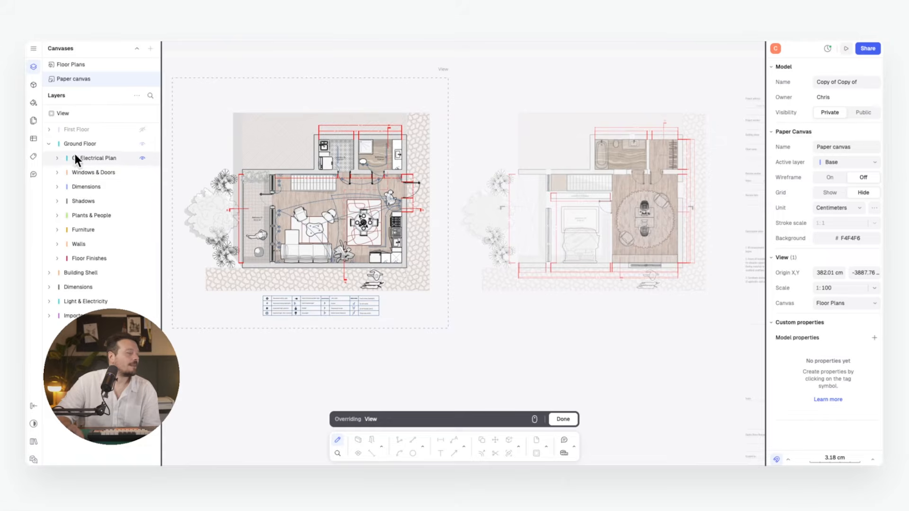
click(563, 418)
scroll(547, 350, down, 1)
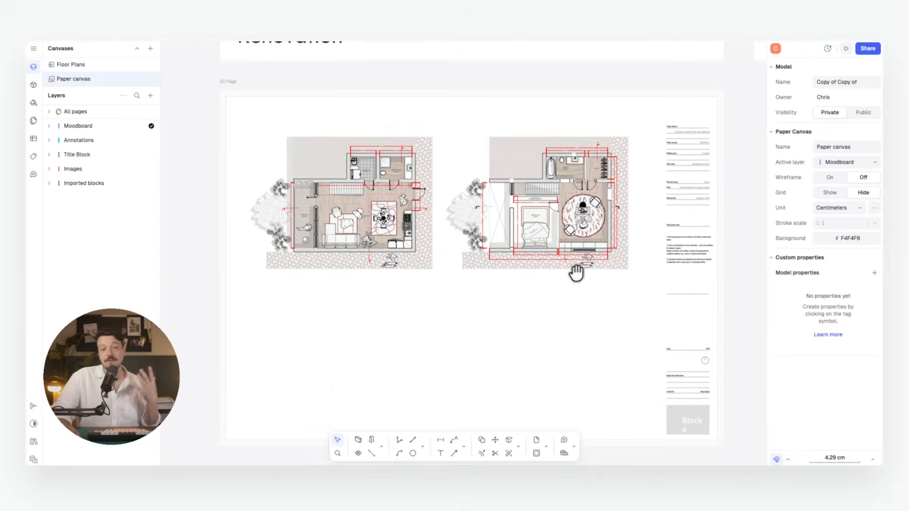
- Duplicate the cover page's subheading text below the plans, labelling the views "Ground Floor Plan" and "First Floor Plan", and align the labels under them
middle_drag(576, 273, 570, 332)
click(681, 63)
alt+drag(682, 66, 344, 346)
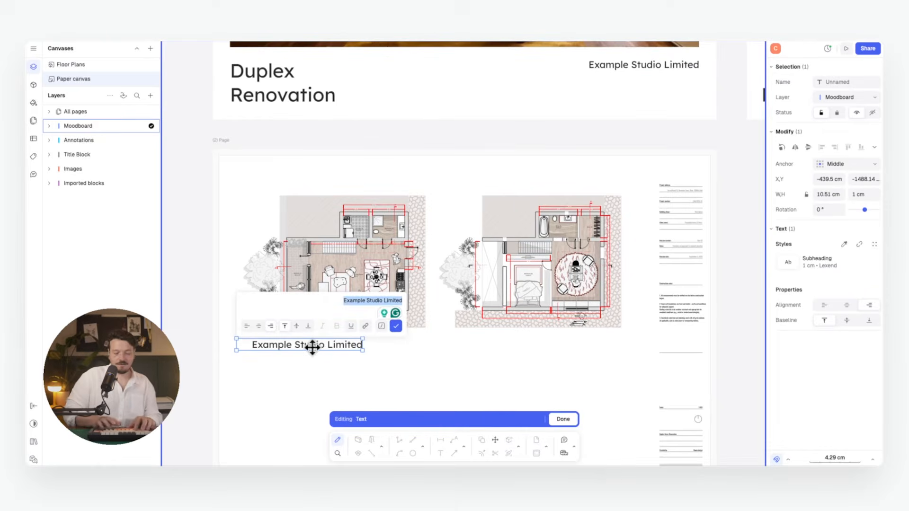
text(Ground Floor Plan)
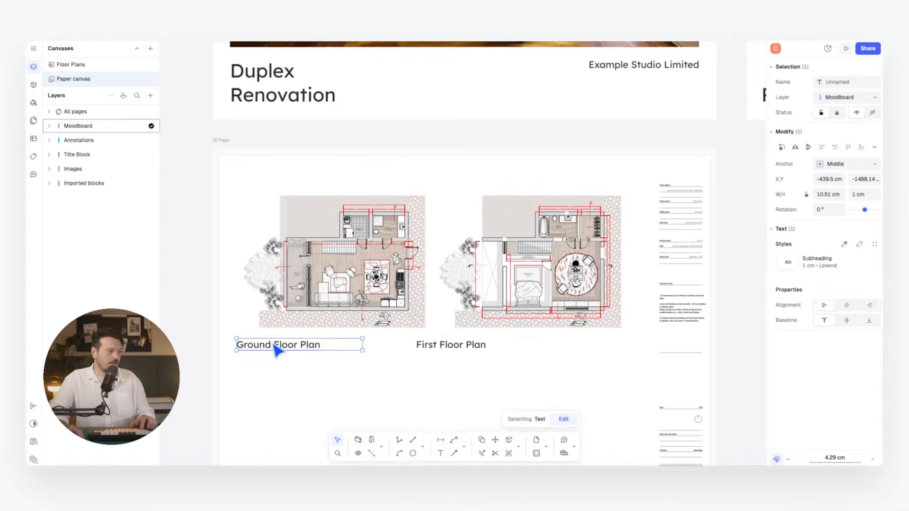
drag(279, 350, 304, 357)
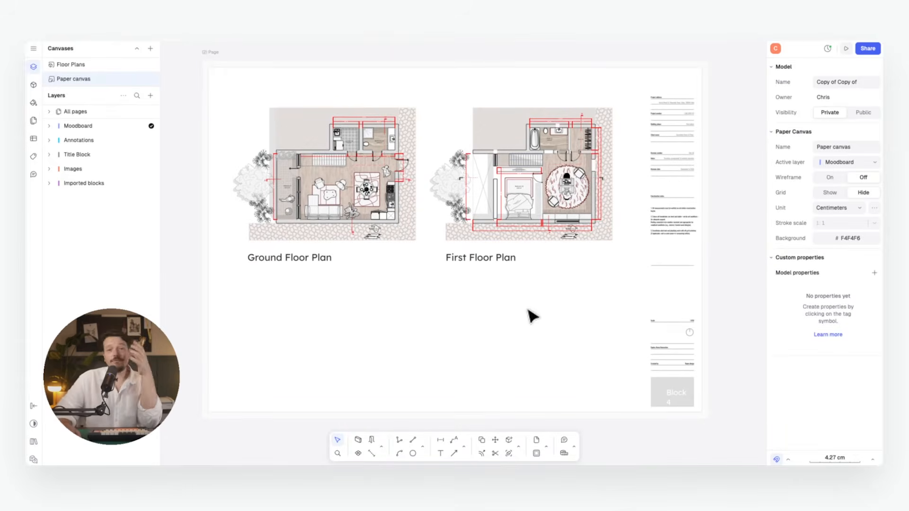
- Import Copy_of_Page_02.png, Copy_of_Page_02 copy 2.png and the blue kitchen image, placing them in a row below the floor plans
click(34, 50)
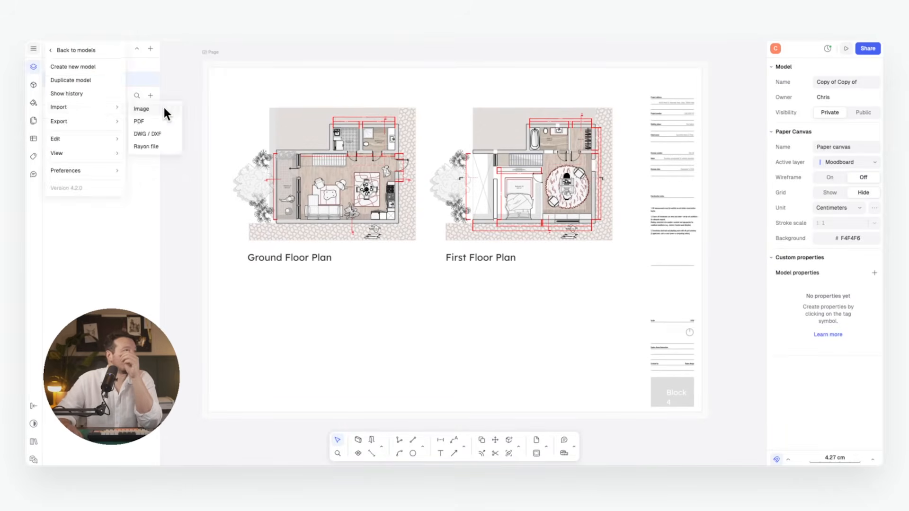
click(142, 108)
click(486, 266)
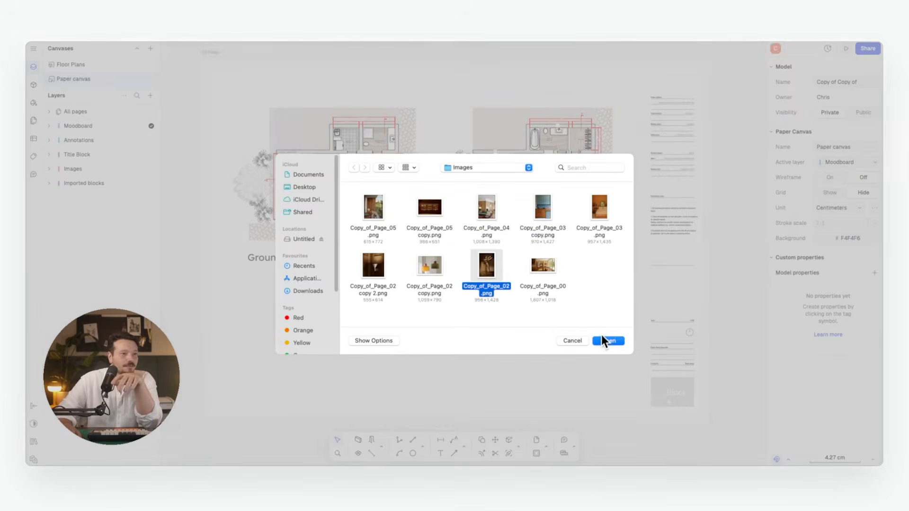
click(607, 340)
click(565, 329)
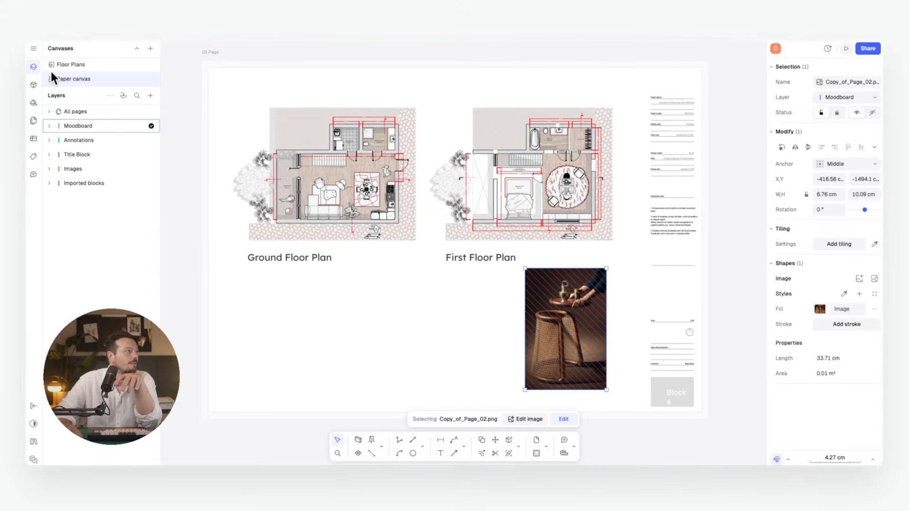
click(33, 50)
click(142, 109)
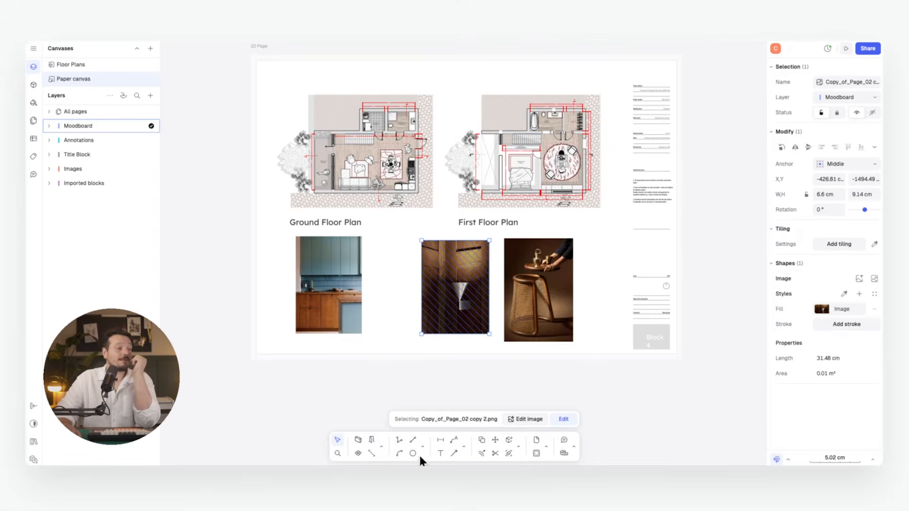
- Draw a circle about 7 cm in diameter between the kitchen image and the wooden door image
click(413, 453)
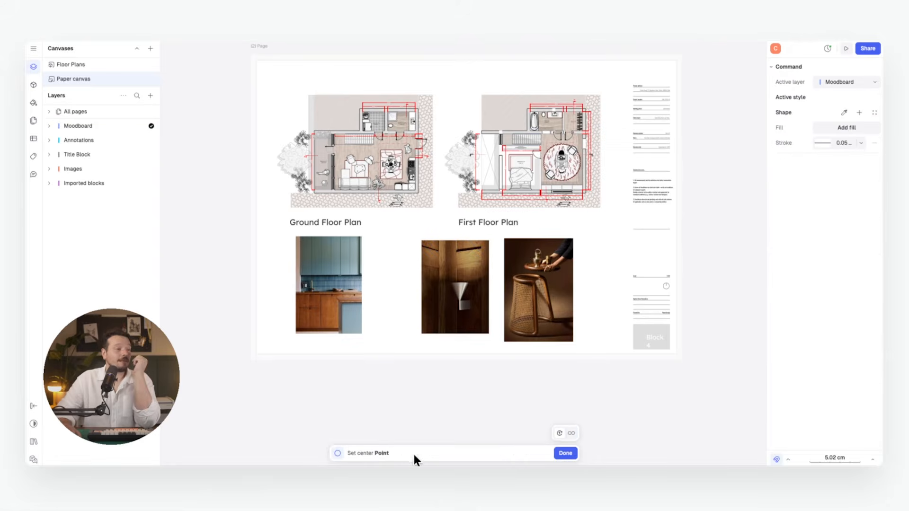
click(380, 289)
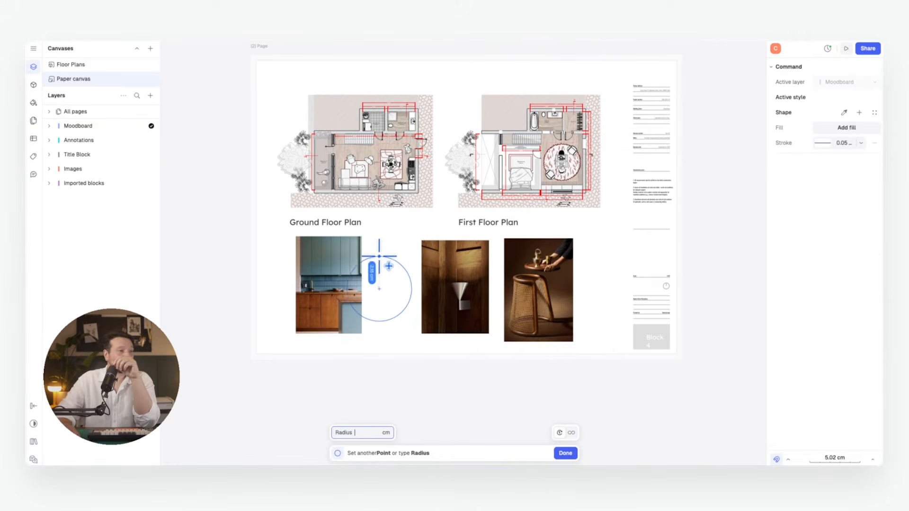
click(415, 288)
- Fill the circle with the Strip Dark.png wood texture and remove its stroke
click(830, 260)
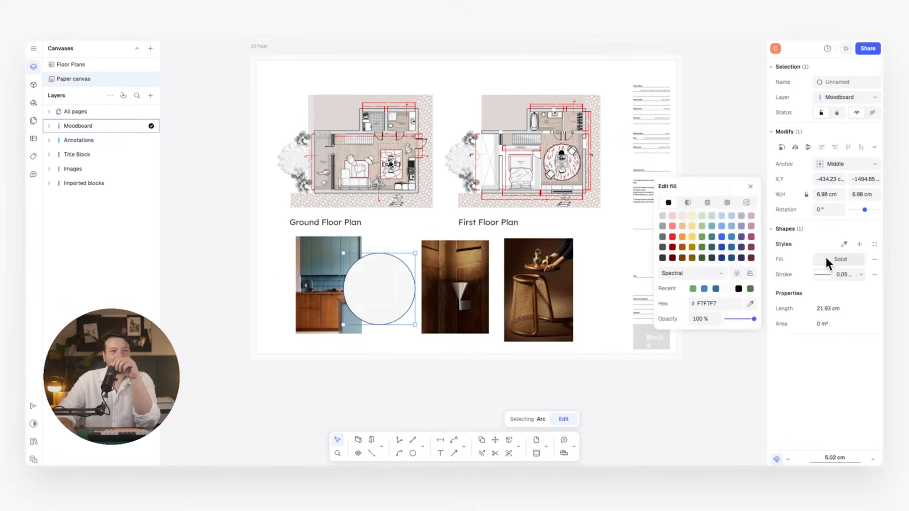
click(707, 202)
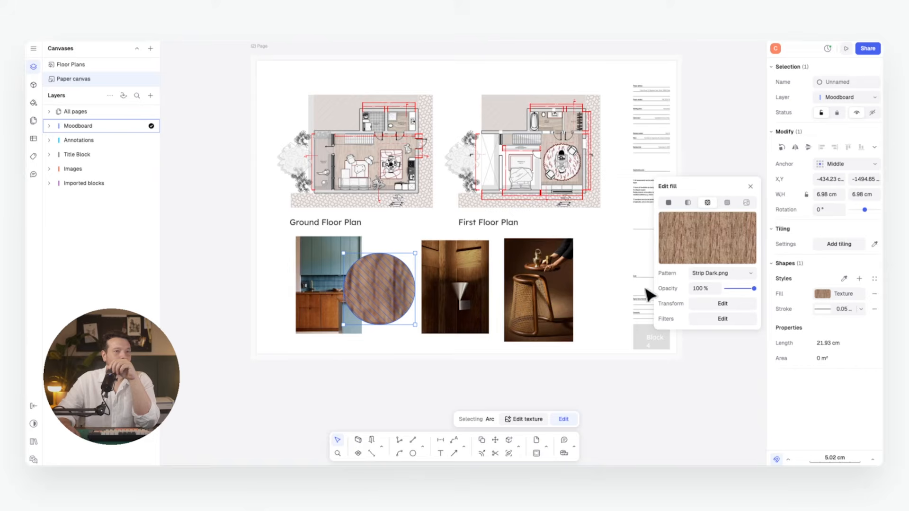
click(712, 304)
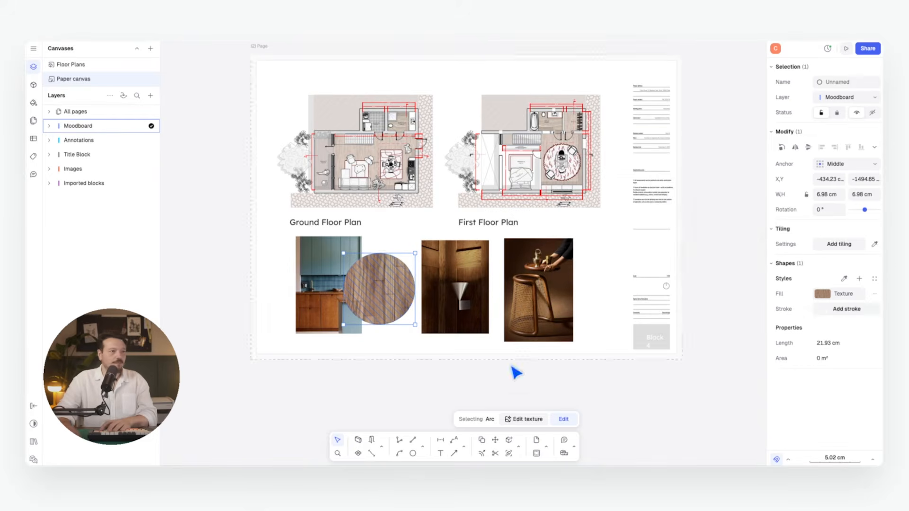
- Duplicate the wood circle beside the stool image, give the copy a solid ochre fill, and rearrange the images around both circles
click(402, 284)
drag(402, 284, 602, 267)
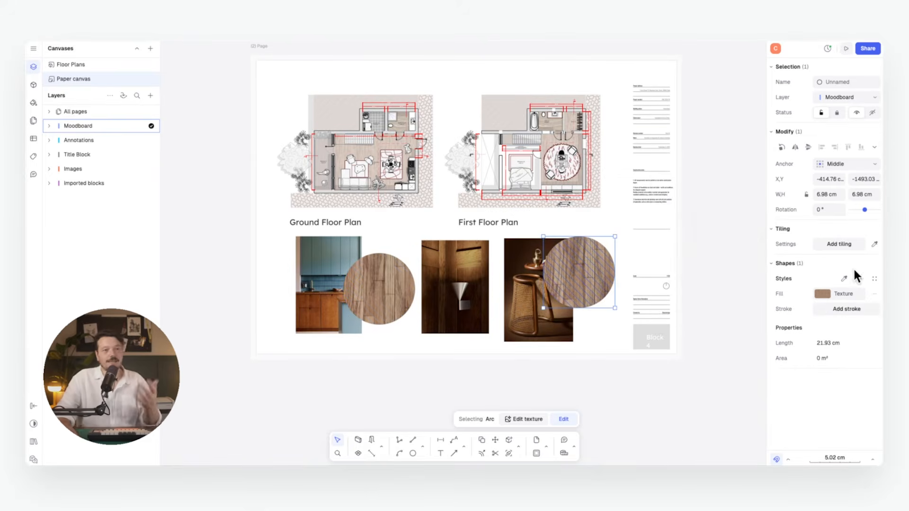
click(815, 294)
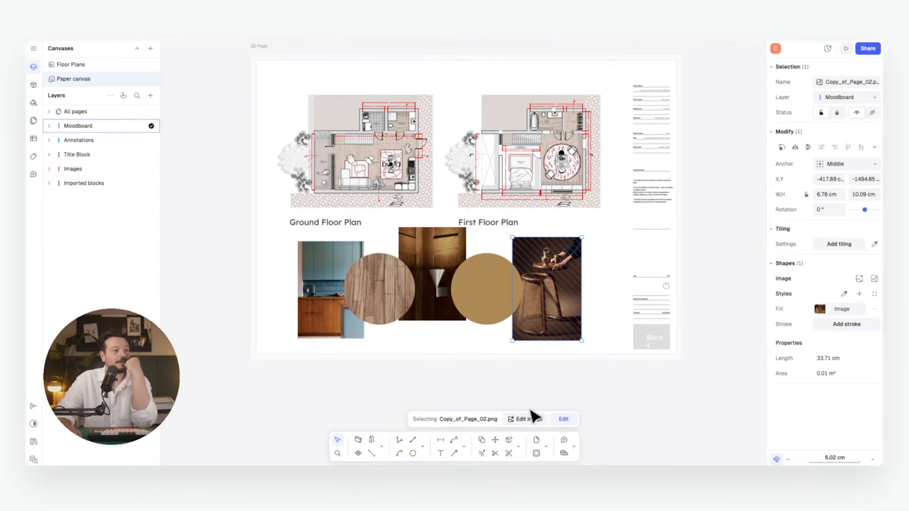
- Remove the background from the Copy_of_Page_02.png stool image and bring the image in front of the ochre circle
click(525, 419)
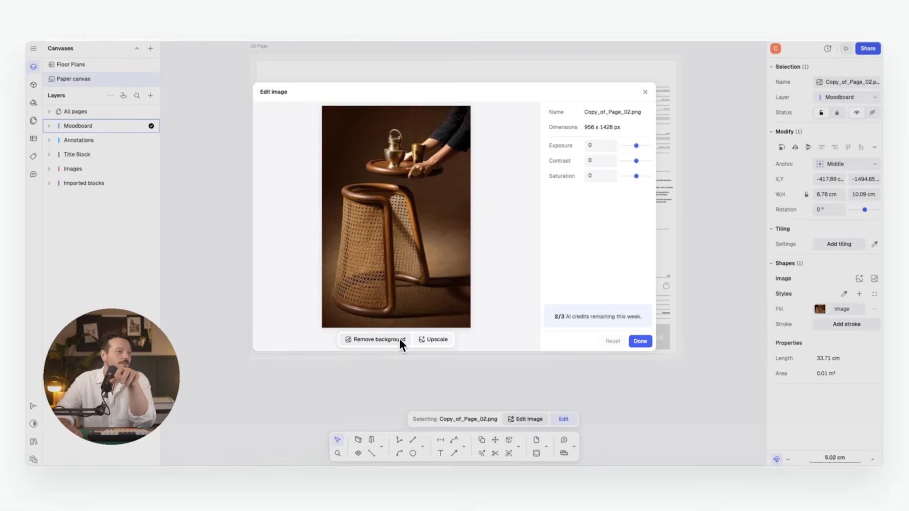
click(400, 340)
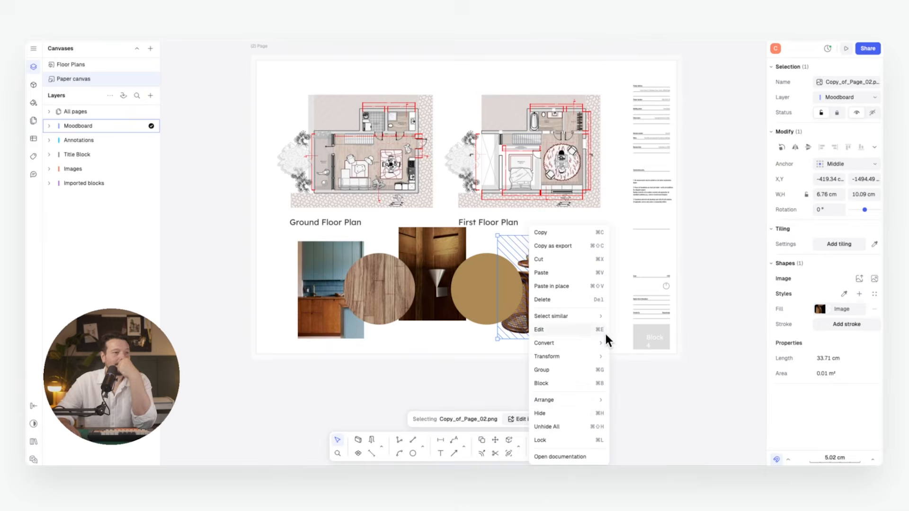
mouse_move(583, 400)
click(623, 399)
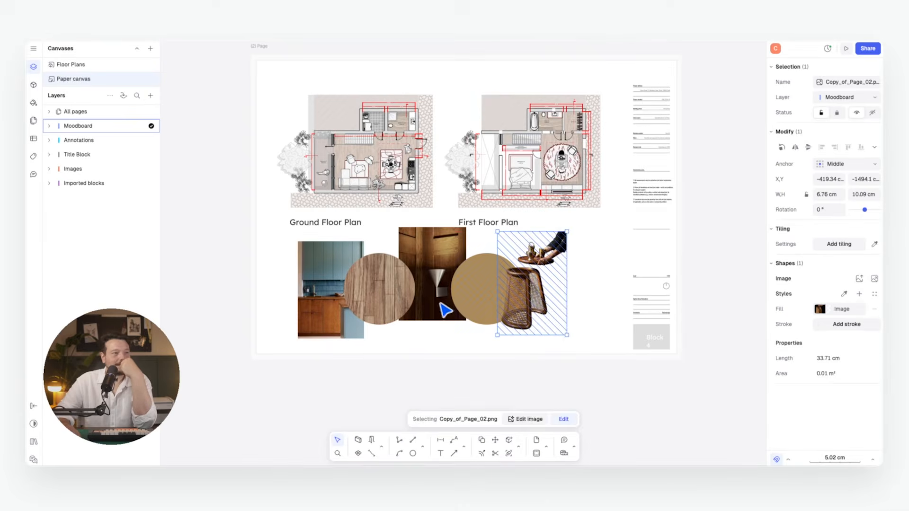
- Lower the wooden door image slightly, then enlarge the five moodboard items together and reposition them below the plans
drag(433, 316, 433, 326)
click(473, 298)
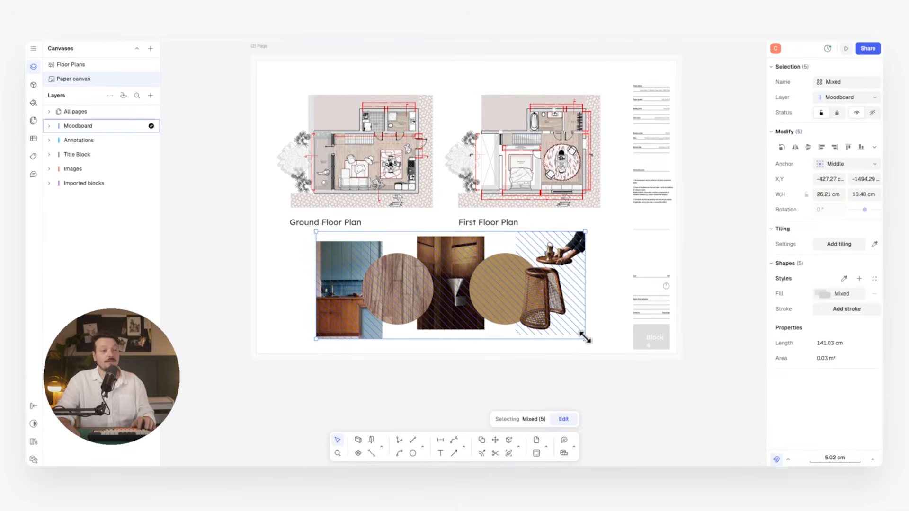
drag(585, 337, 608, 347)
drag(560, 320, 542, 321)
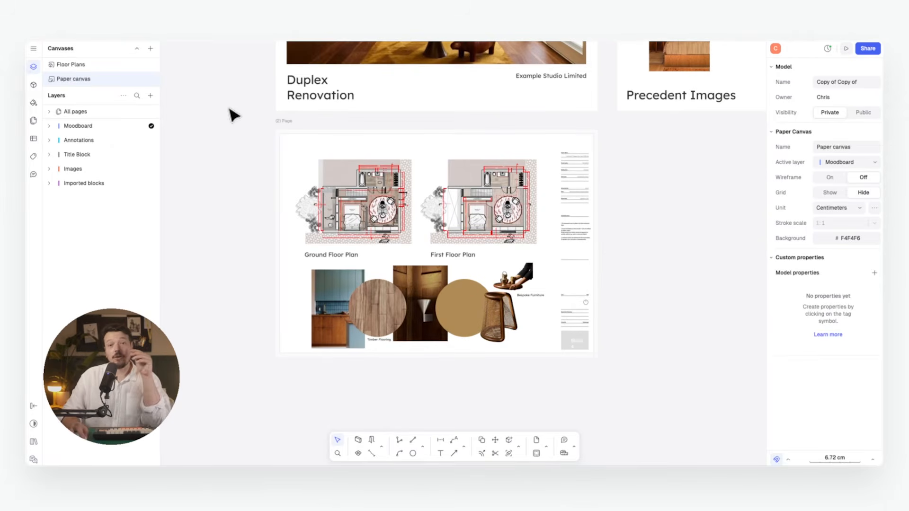
- Copy the whole floor plan page with its contents to the right, below the Precedent Images page
drag(623, 120, 236, 392)
key(c)
click(275, 110)
click(617, 111)
middle_drag(658, 154, 387, 153)
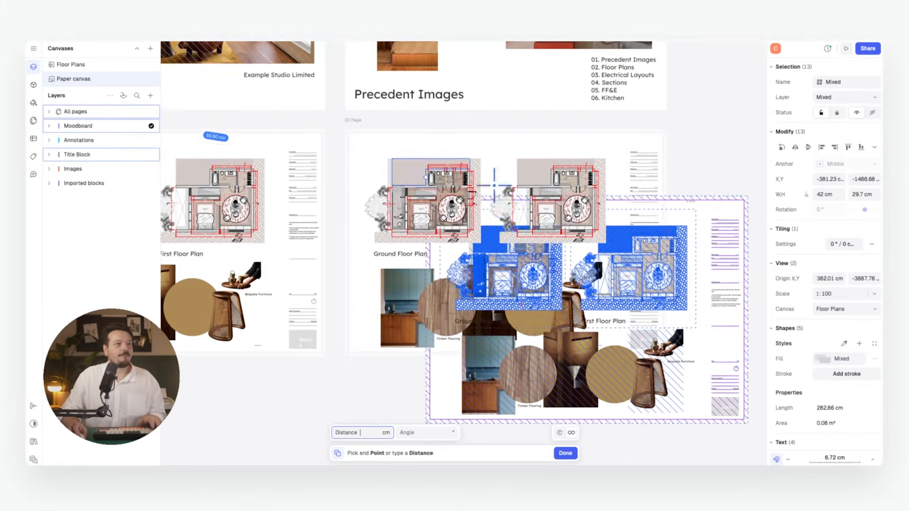
key(Escape)
key(Escape)
- Override the copied page's ground floor view to show the Ground Floor layer with its GF Electrical Plan sublayer
scroll(461, 202, up, 5)
click(421, 208)
double_click(422, 207)
click(142, 144)
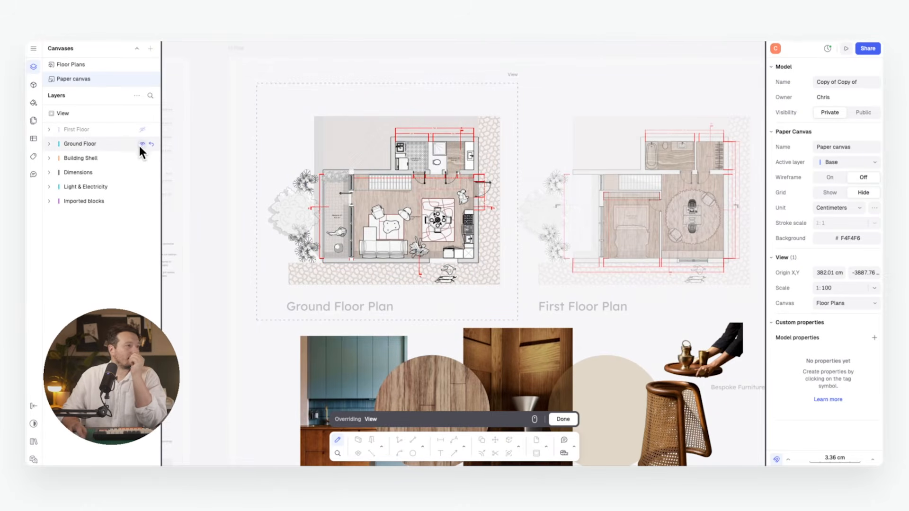
click(49, 144)
click(140, 158)
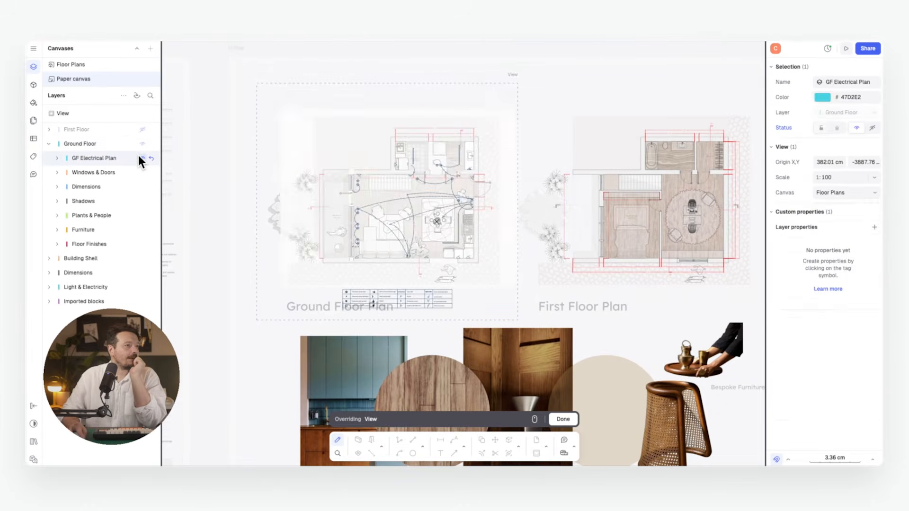
double_click(201, 137)
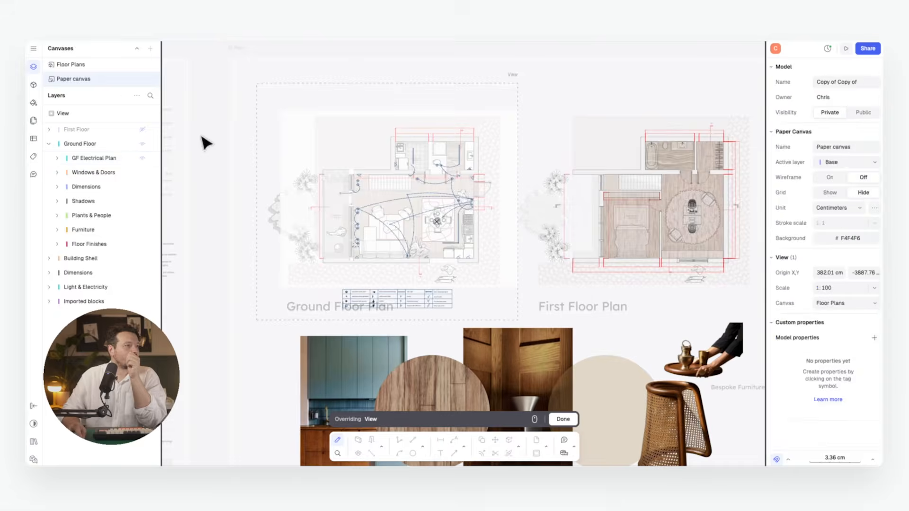
- Override the copied page's first floor view to show the First Floor layer with its FF Electrical Plan sublayer and hide the Ground Floor layer
scroll(487, 147, right, 3)
click(506, 153)
double_click(509, 160)
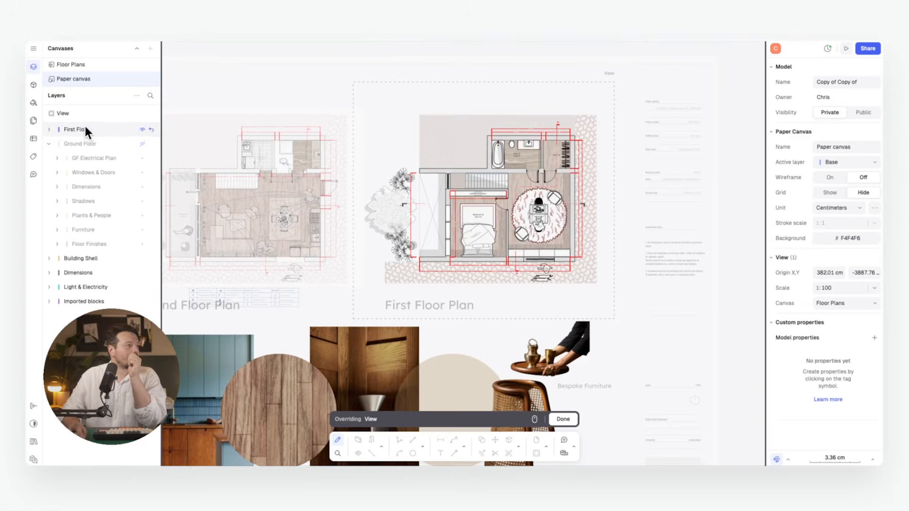
click(48, 143)
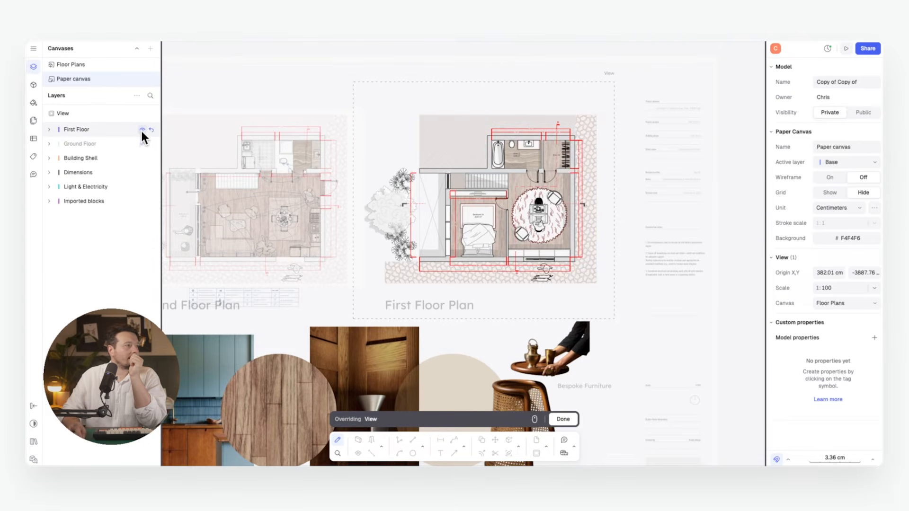
click(49, 129)
click(145, 140)
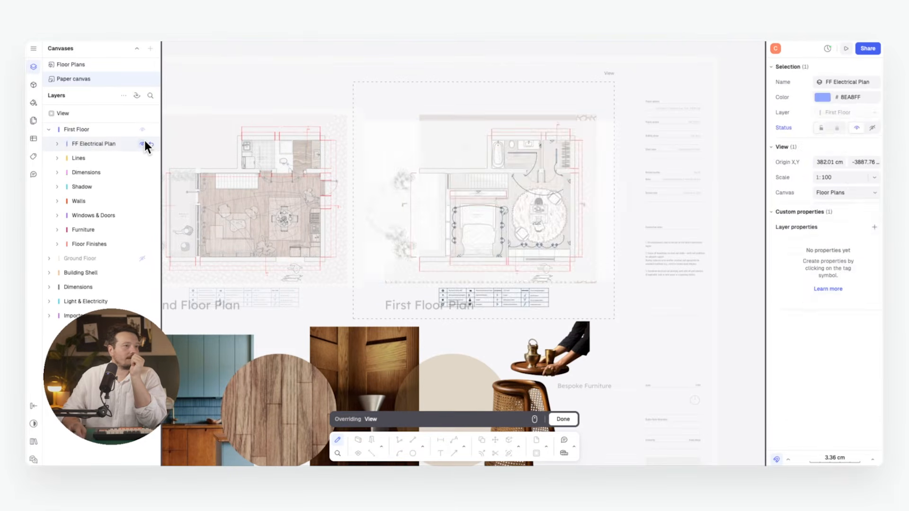
key(Escape)
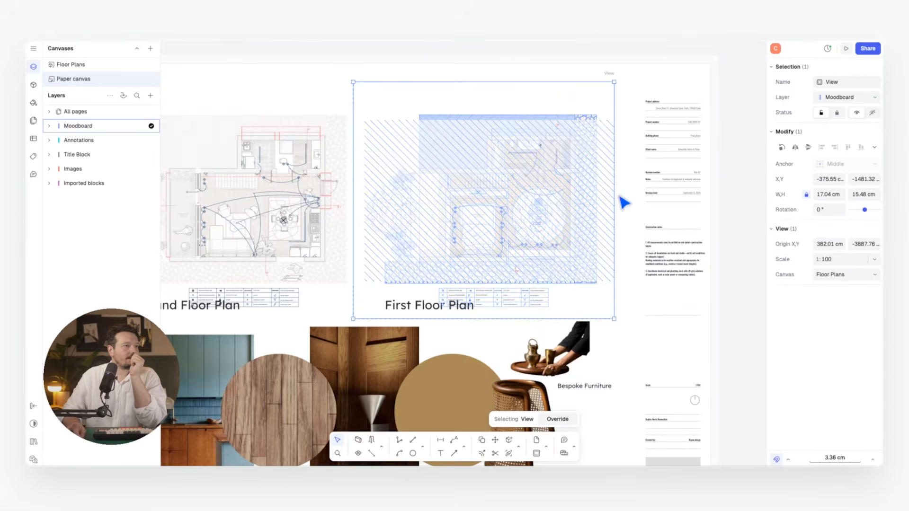
click(746, 283)
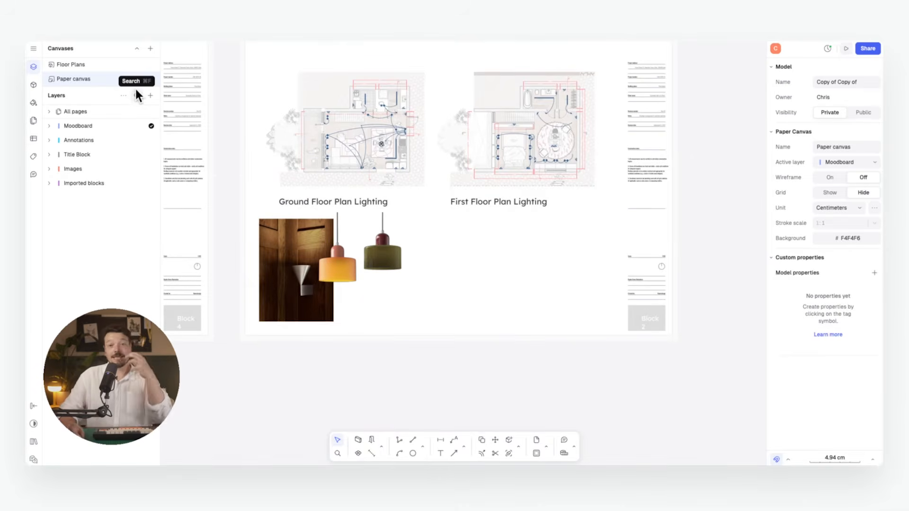
- Add a view of the electrical symbols legend to the lighting page, scaled down and placed beneath the first floor plan beside the pendant lamps
click(151, 96)
mouse_move(168, 138)
click(233, 157)
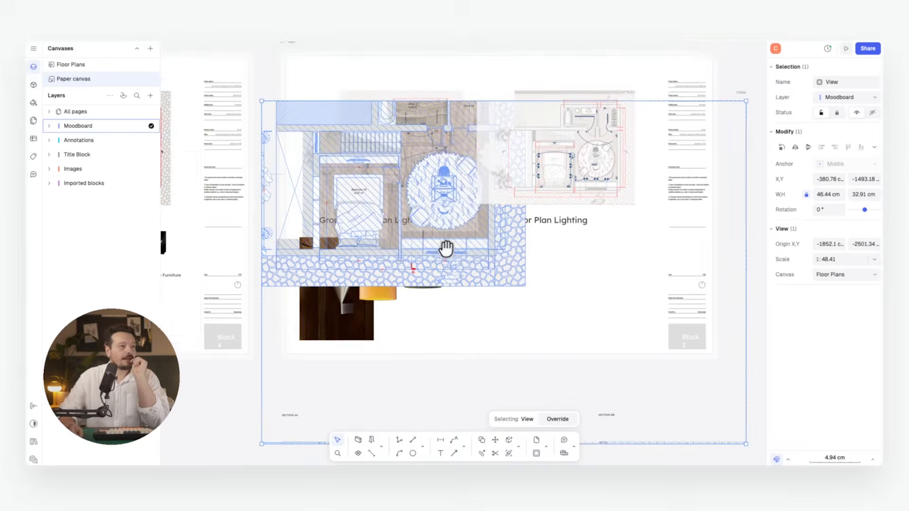
drag(416, 185, 394, 145)
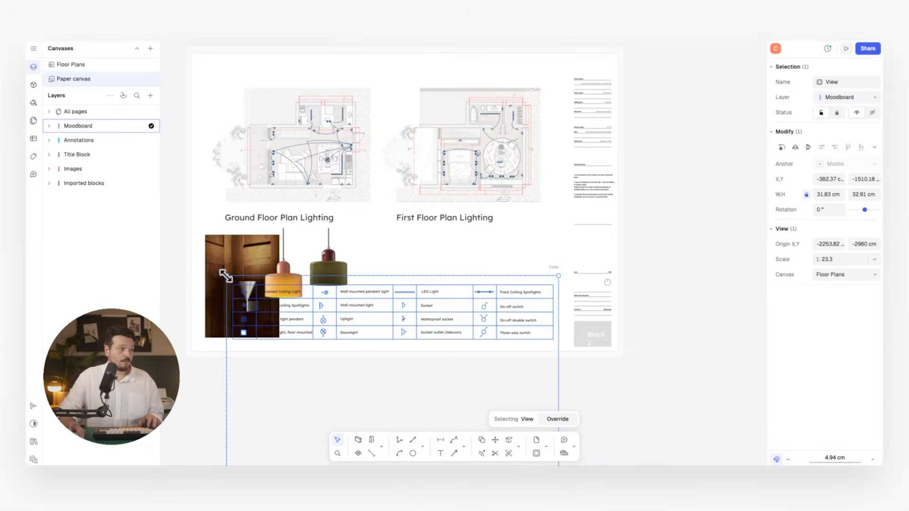
drag(225, 276, 330, 335)
drag(511, 397, 517, 331)
middle_drag(517, 330, 430, 166)
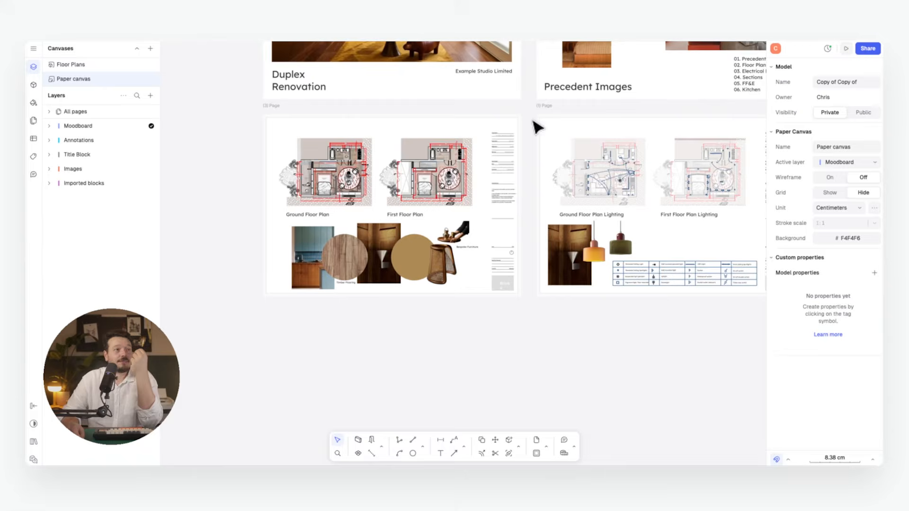
- Copy the original floor plan page with its title block and two plan views directly below itself
drag(523, 138, 266, 175)
key(ctrl+c)
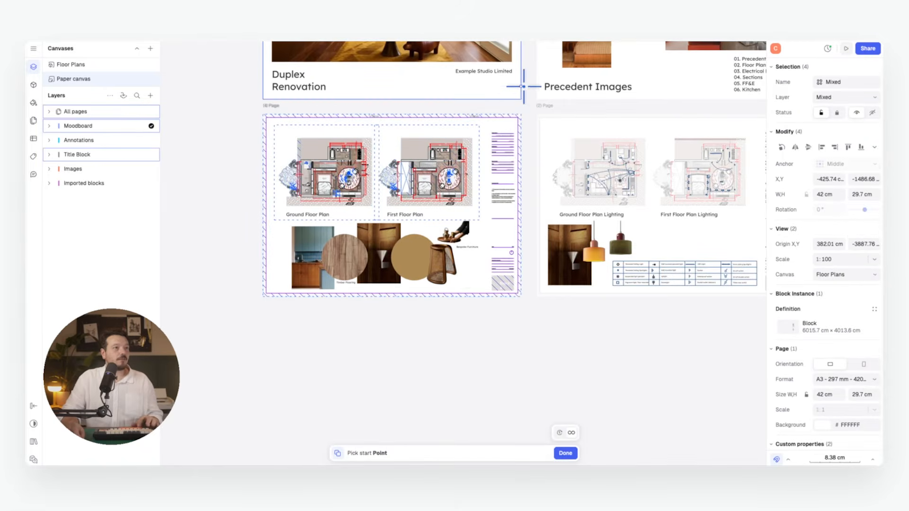
click(521, 99)
click(523, 293)
middle_drag(545, 319, 534, 295)
right_click(572, 321)
click(575, 290)
key(Escape)
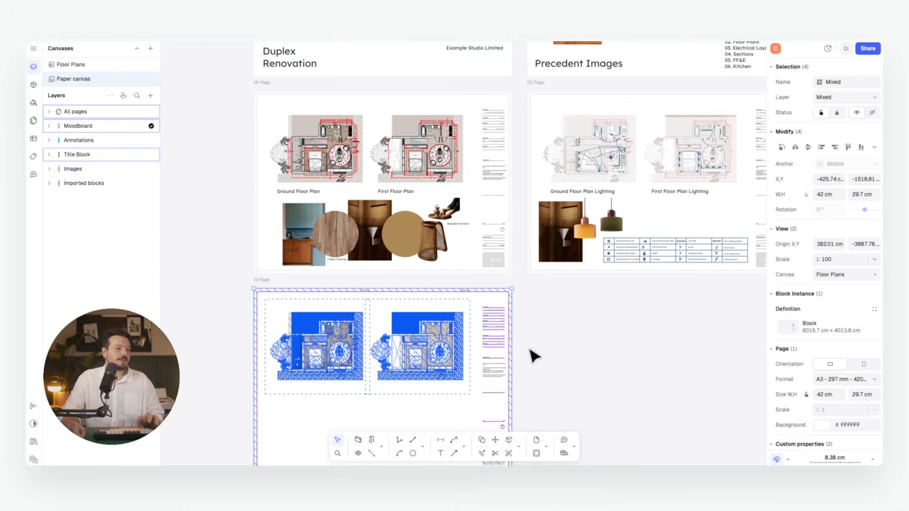
middle_drag(525, 363, 538, 272)
key(Escape)
- Override the new page's first view to show Section AA at a scale of 1:100, centred in the frame
scroll(310, 258, up, 6)
click(393, 228)
double_click(394, 228)
scroll(339, 231, down, 6)
middle_drag(401, 342, 374, 262)
scroll(355, 302, up, 5)
scroll(432, 282, up, 6)
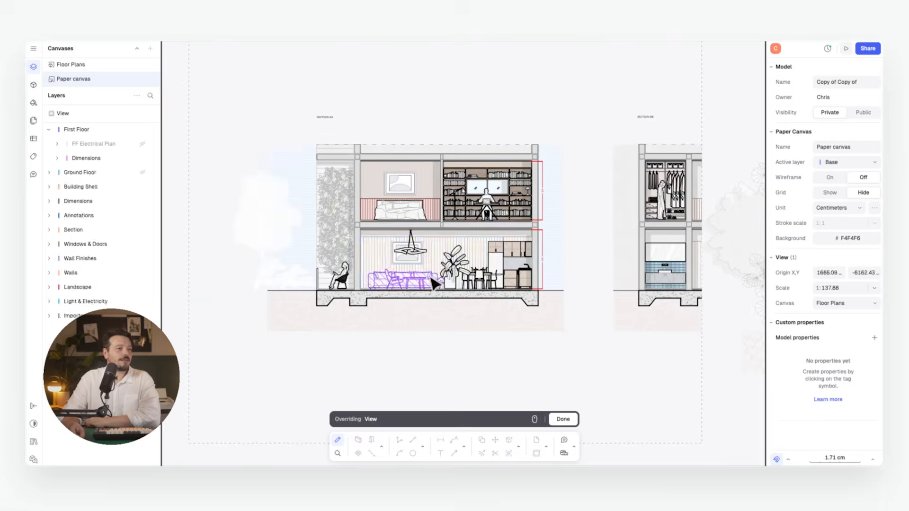
double_click(831, 289)
text(1)
key(Return)
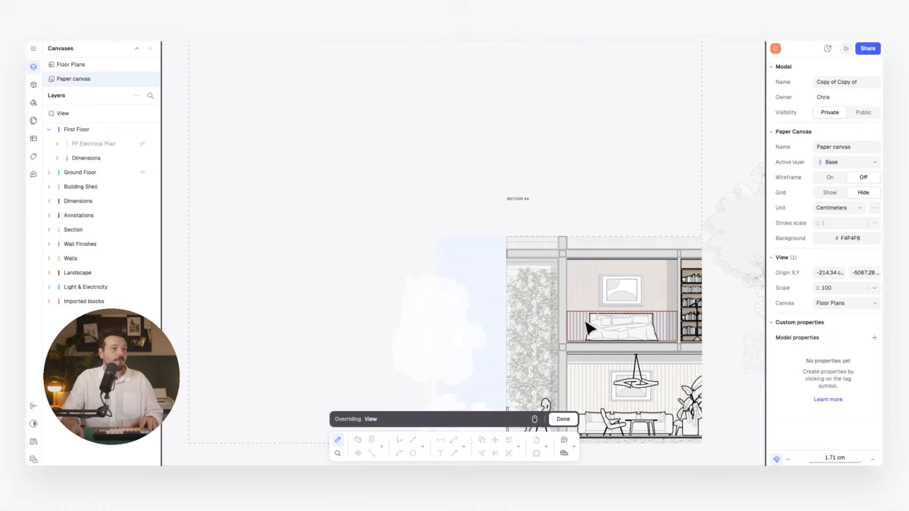
middle_drag(586, 324, 411, 221)
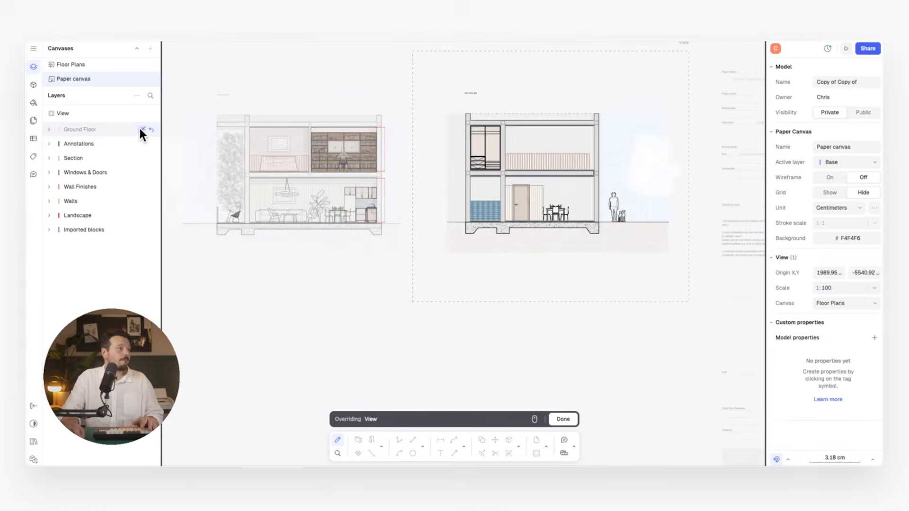
- Turn on the Ground Floor layer in the Section BB view and finish the override
click(141, 129)
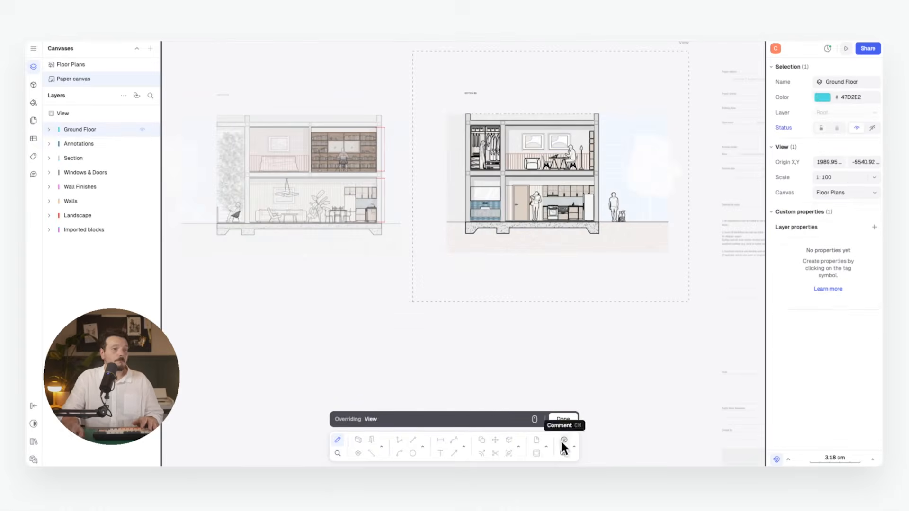
click(563, 419)
scroll(392, 211, down, 10)
scroll(337, 149, up, 7)
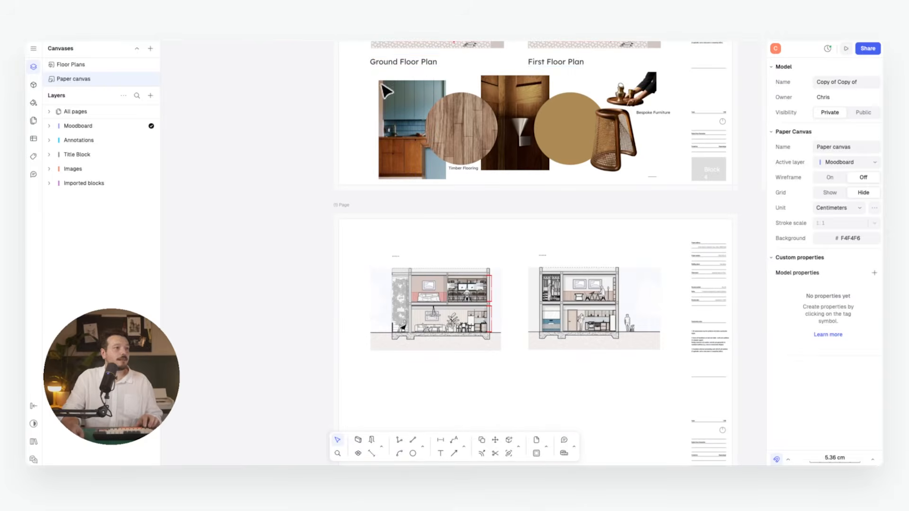
- Copy the two floor plan titles beneath the section views and rename them Section A and Section B
click(403, 67)
shift+click(583, 66)
key(ctrl+c)
key(ctrl+v)
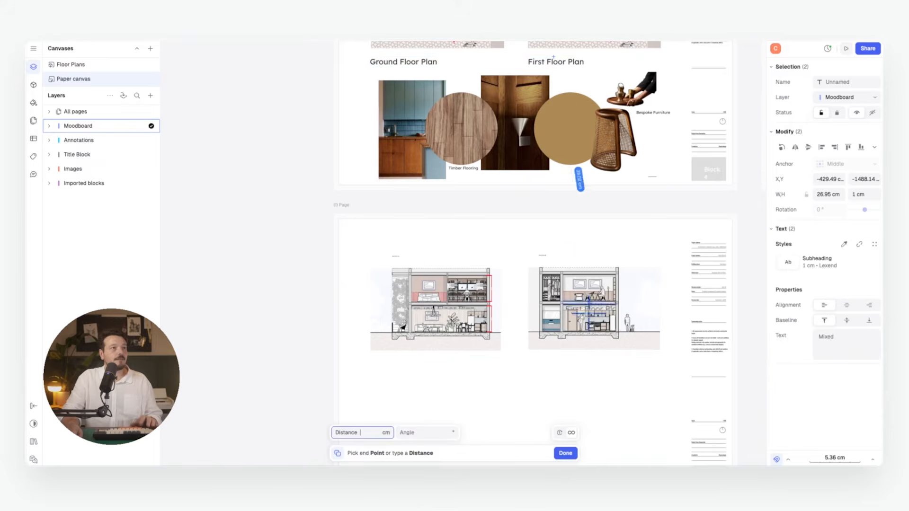
click(560, 361)
double_click(417, 363)
text(Section)
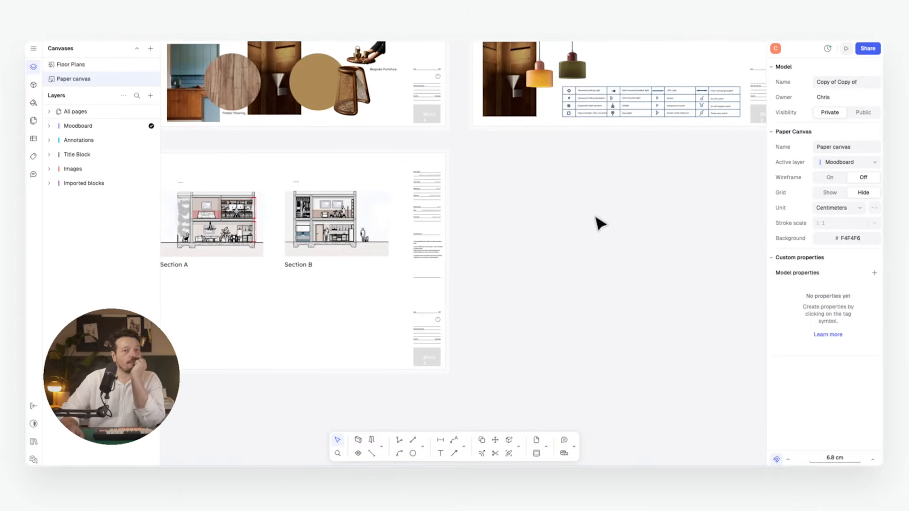
scroll(599, 223, up, 2)
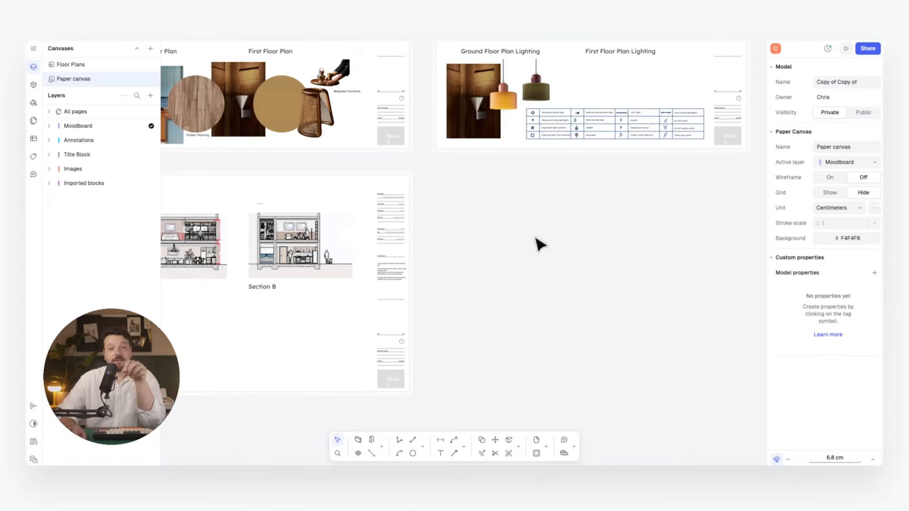
scroll(536, 238, right, 2)
scroll(536, 238, up, 1)
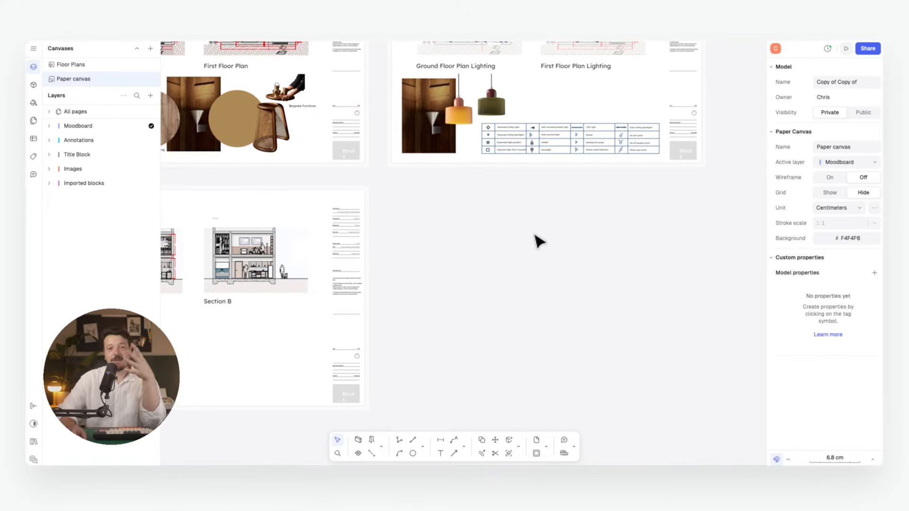
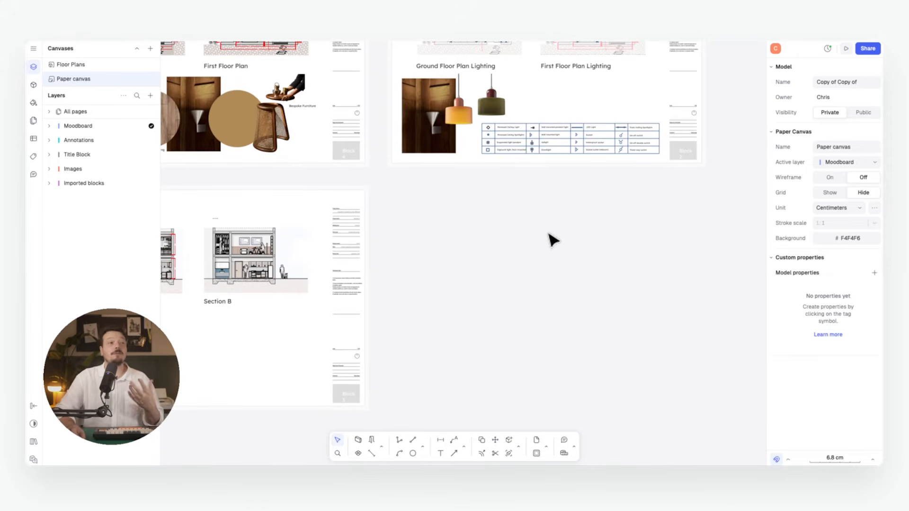
scroll(507, 234, up, 1)
- Add a new blank landscape page in A3 format beside the sections page, below the lighting page
middle_drag(547, 215, 528, 308)
middle_drag(501, 223, 438, 58)
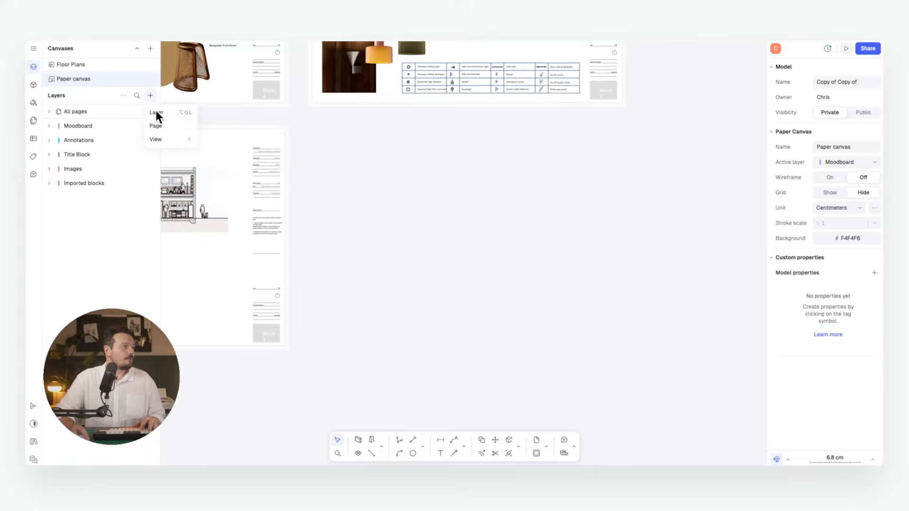
click(171, 125)
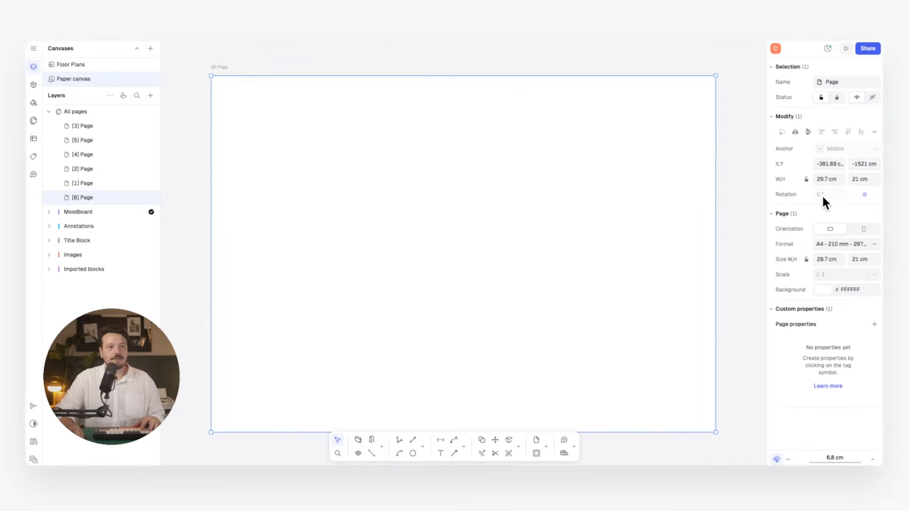
click(873, 244)
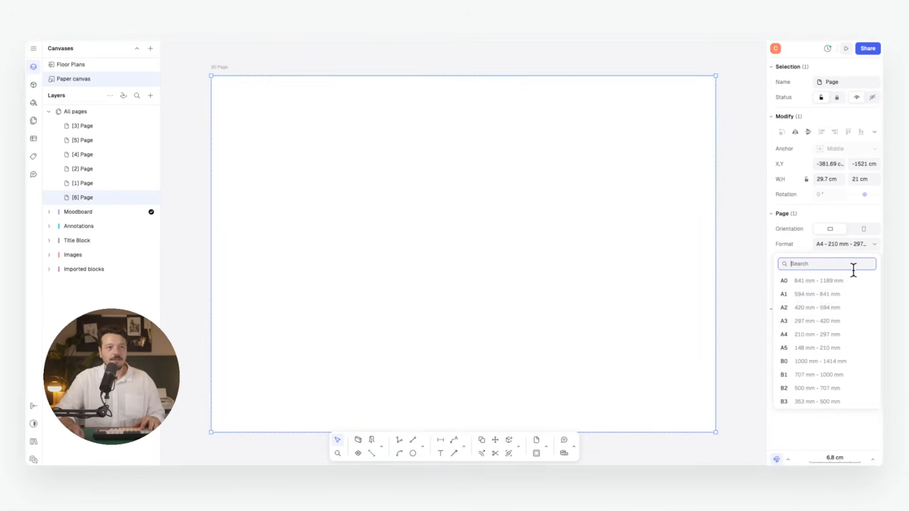
click(831, 320)
click(705, 183)
middle_drag(722, 170, 634, 236)
scroll(570, 214, down, 5)
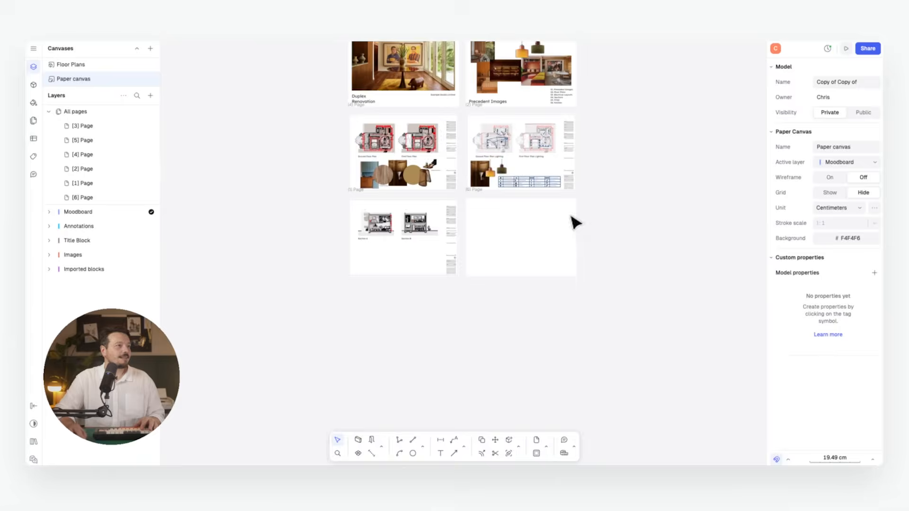
- Copy the Duplex Renovation title to the upper corner of the blank page and change its text to FF&E Schedule
scroll(377, 98, up, 8)
click(370, 85)
key(c)
click(360, 83)
scroll(360, 84, down, 6)
scroll(401, 195, up, 6)
middle_drag(341, 142, 396, 162)
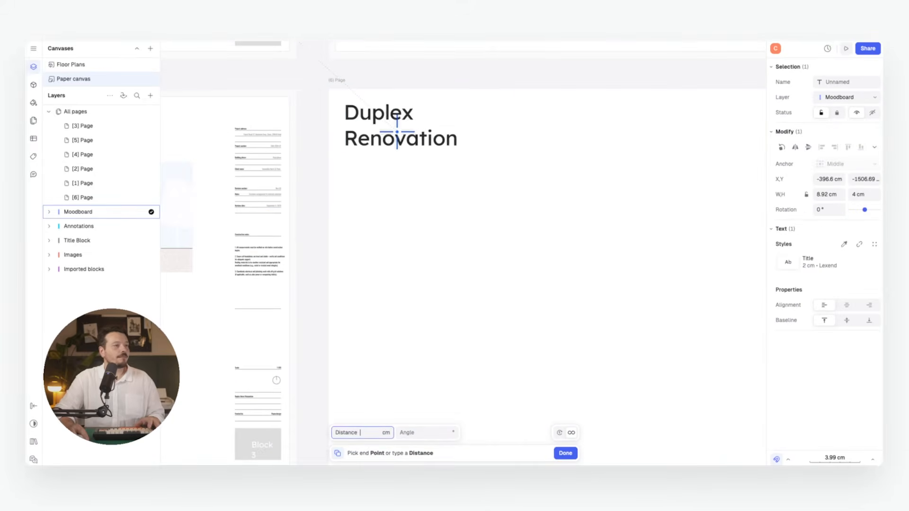
click(398, 132)
double_click(406, 126)
text(FF&E Schedule)
click(503, 95)
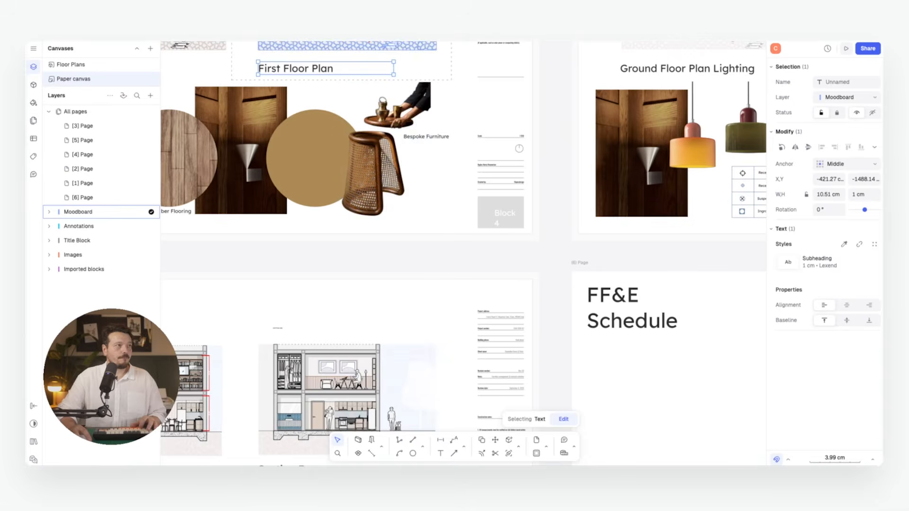
- Copy the Bespoke Furniture label from the moodboard to just below the FF&E Schedule title
middle_drag(384, 148, 368, 146)
click(429, 130)
key(c)
click(426, 130)
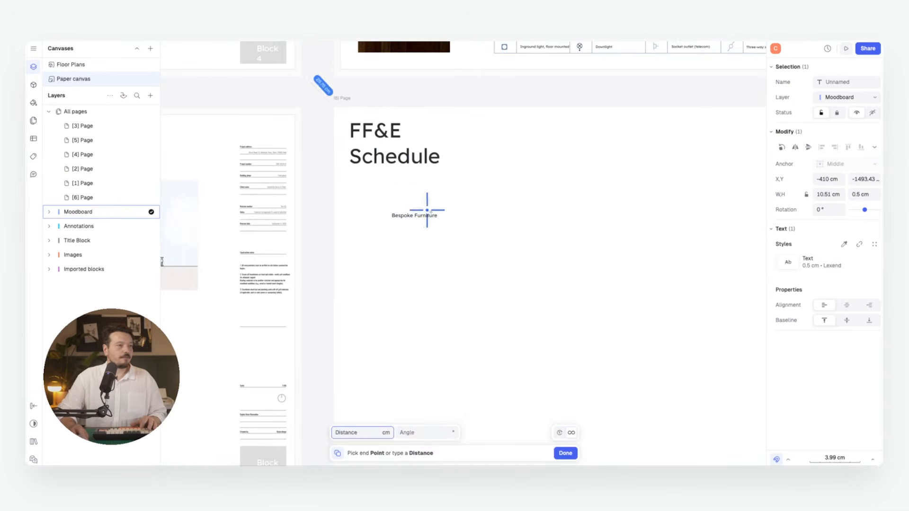
click(390, 185)
click(384, 191)
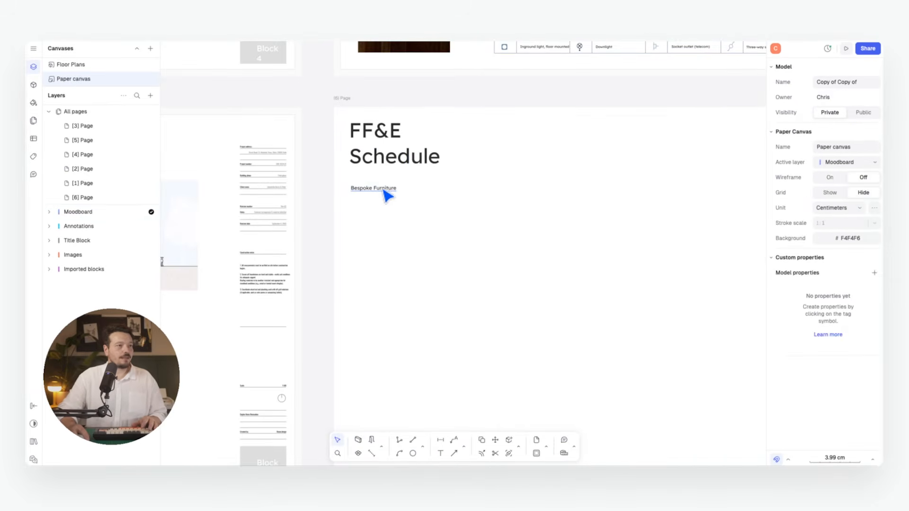
- Change the copied label to Picture and duplicate it along the same row as an Item No heading
double_click(385, 190)
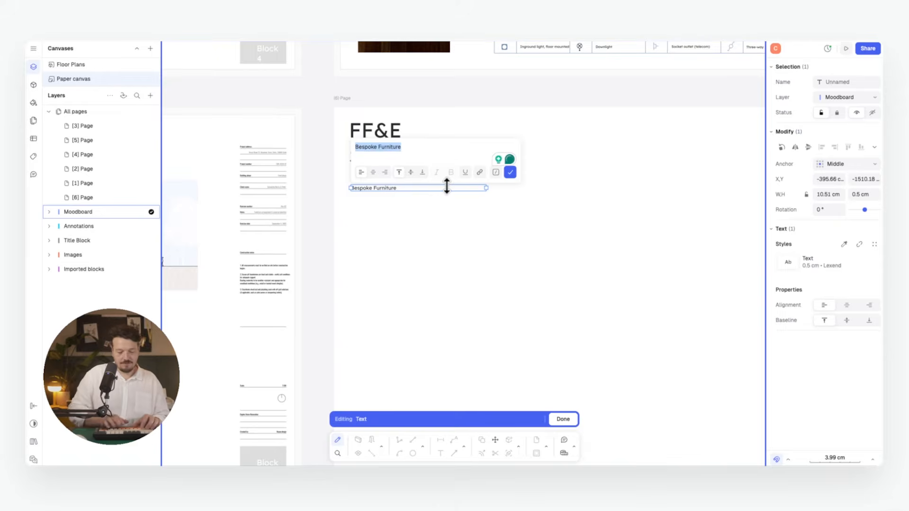
text(Piod)
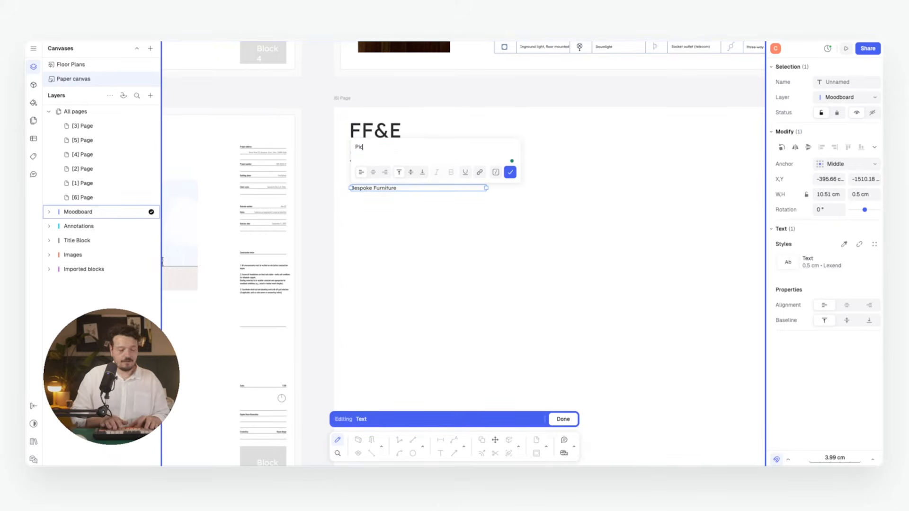
click(510, 173)
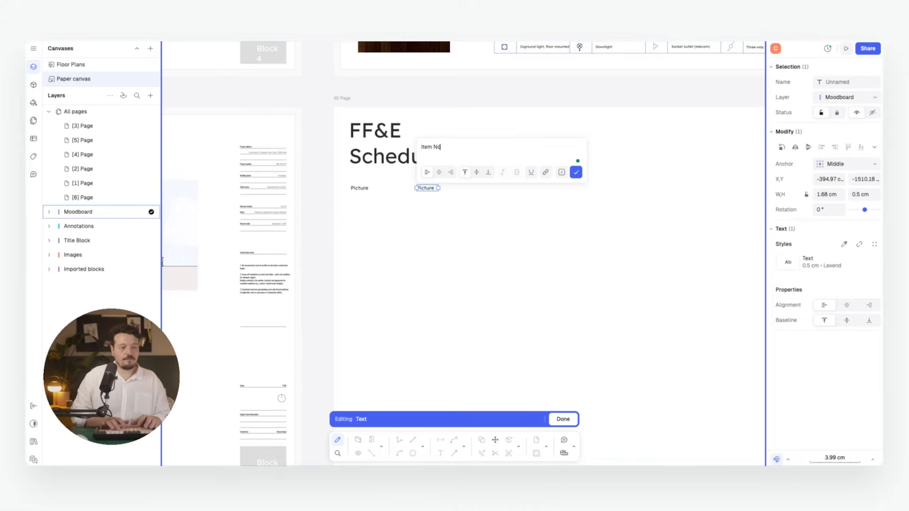
click(575, 172)
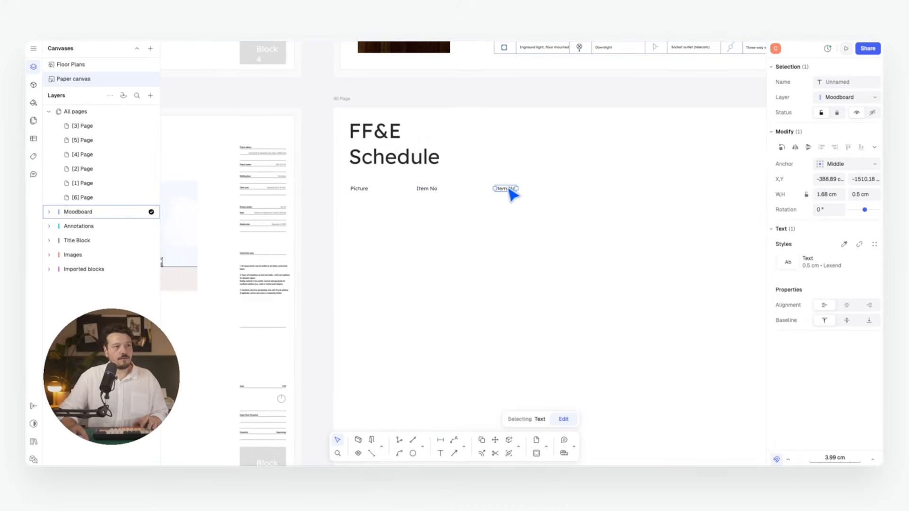
- Change the copied Item No heading to QUANTITY and add a Colour/Size heading with a duplicate along the same row
double_click(509, 189)
text(QN)
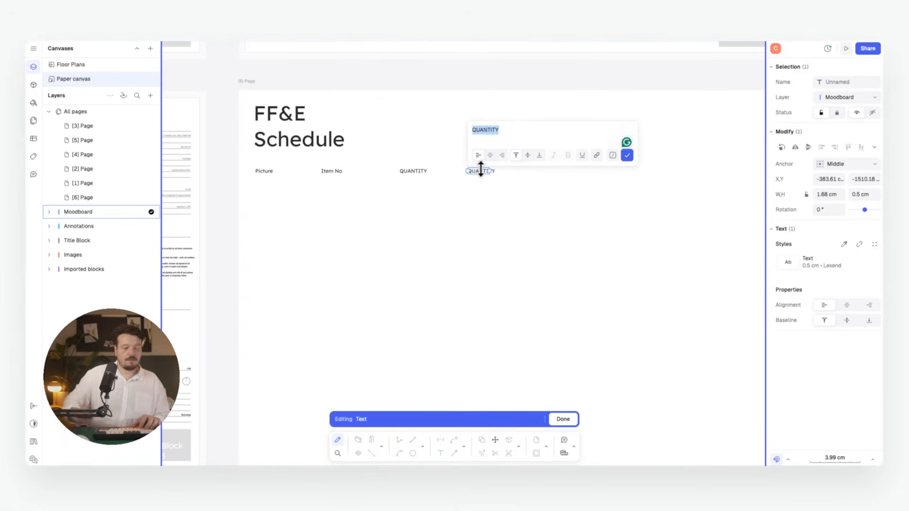
text(q)
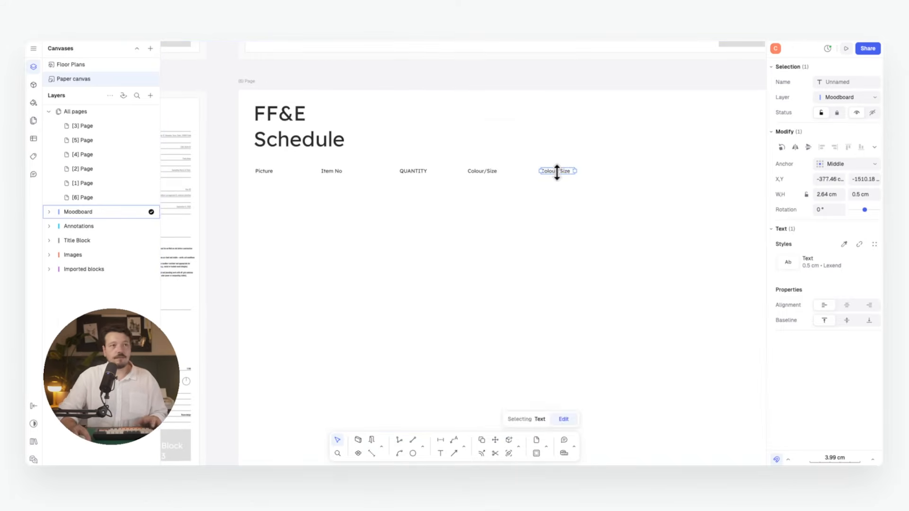
key(Escape)
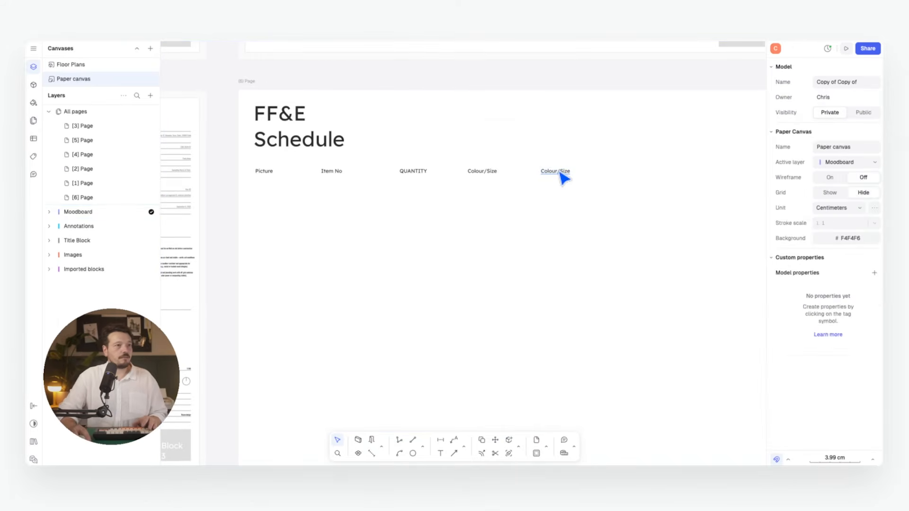
- Change the duplicated Colour/Size heading to Supplier and copy it further along the heading row
double_click(558, 171)
text(s)
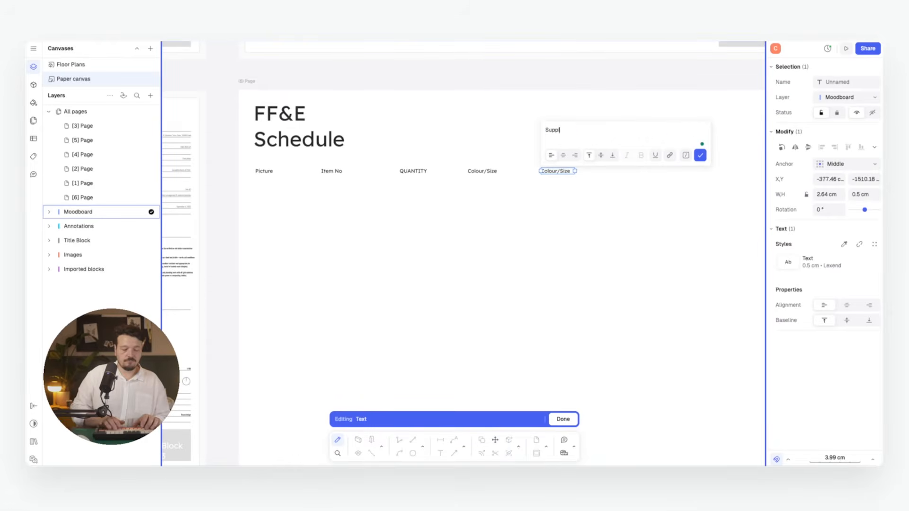
click(700, 155)
key(c)
click(550, 167)
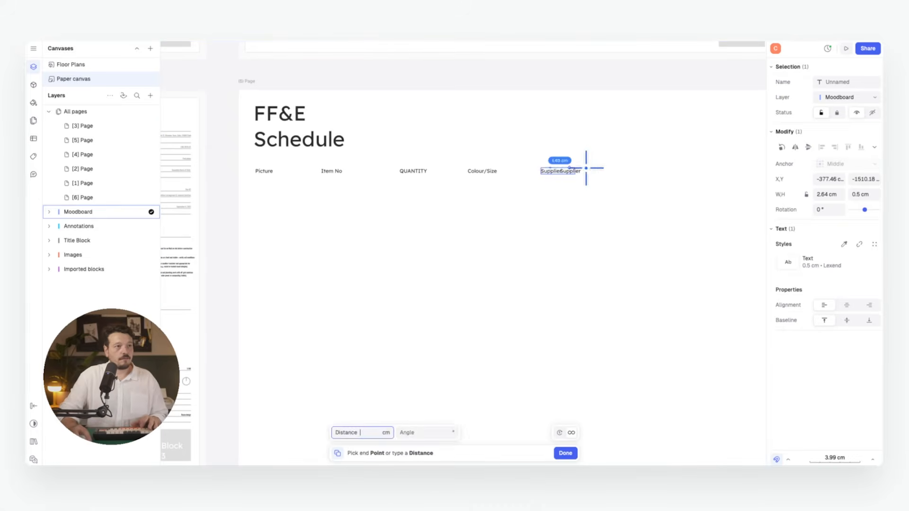
click(629, 167)
- Change the copied Supplier heading to Lead Time and the next copy along the row to Cost
double_click(629, 171)
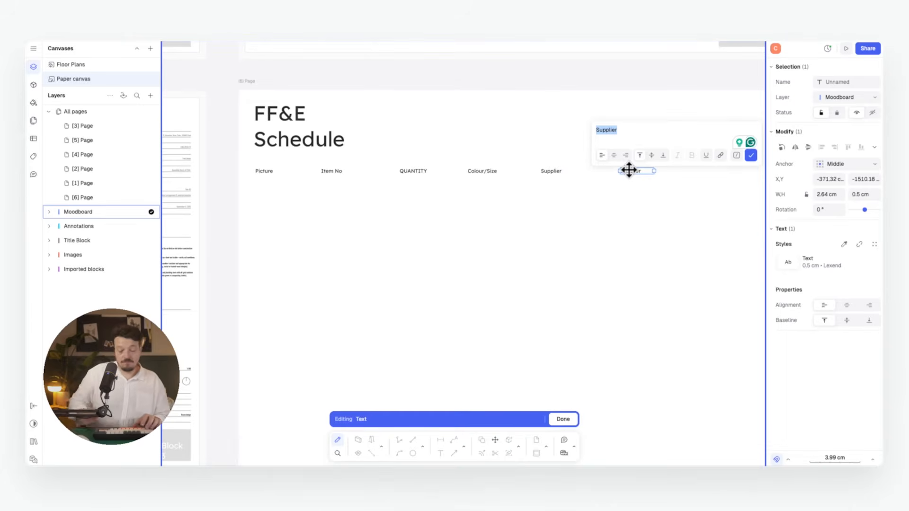
text(Lead Time)
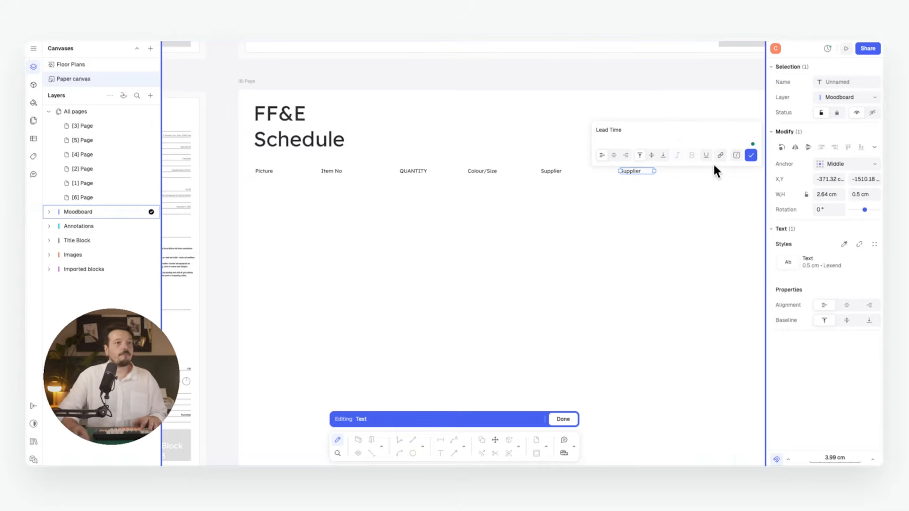
click(749, 155)
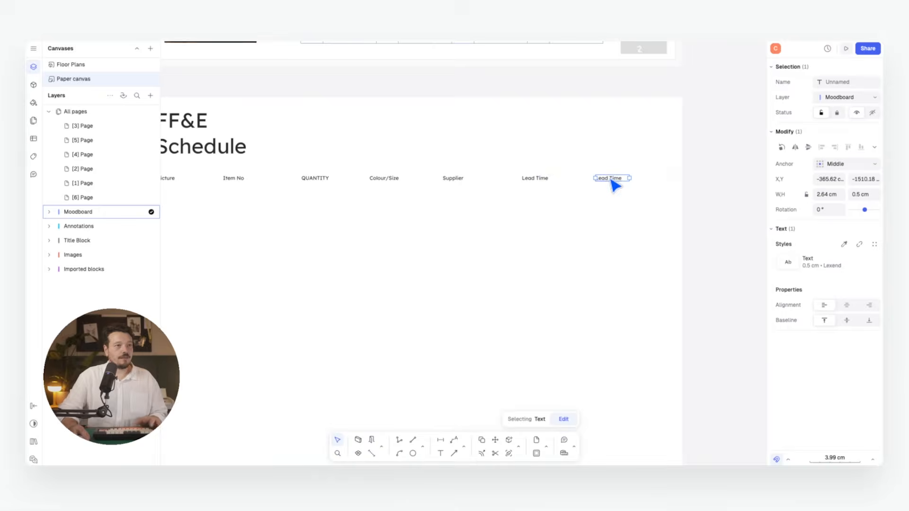
double_click(611, 179)
text(q)
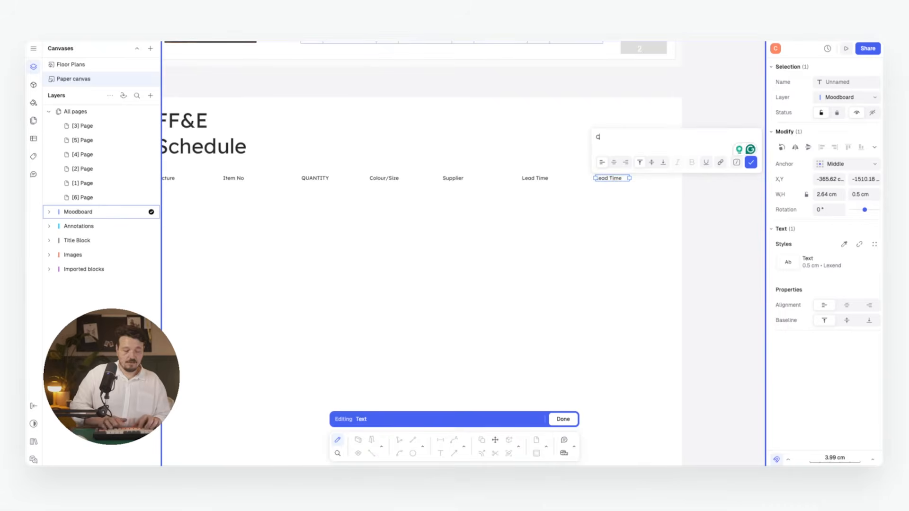
click(751, 162)
- Move the Lead Time and Cost headings closer to the Supplier heading, keeping them on the same row
drag(626, 155, 508, 180)
click(565, 156)
click(575, 179)
- Copy the Cost heading to the end of the row and change its text to Status
key(c)
click(574, 178)
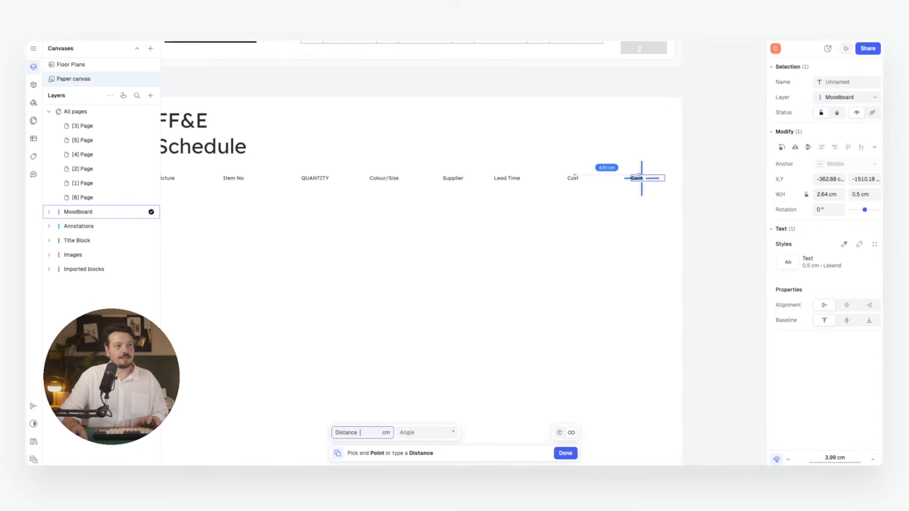
click(638, 179)
double_click(640, 178)
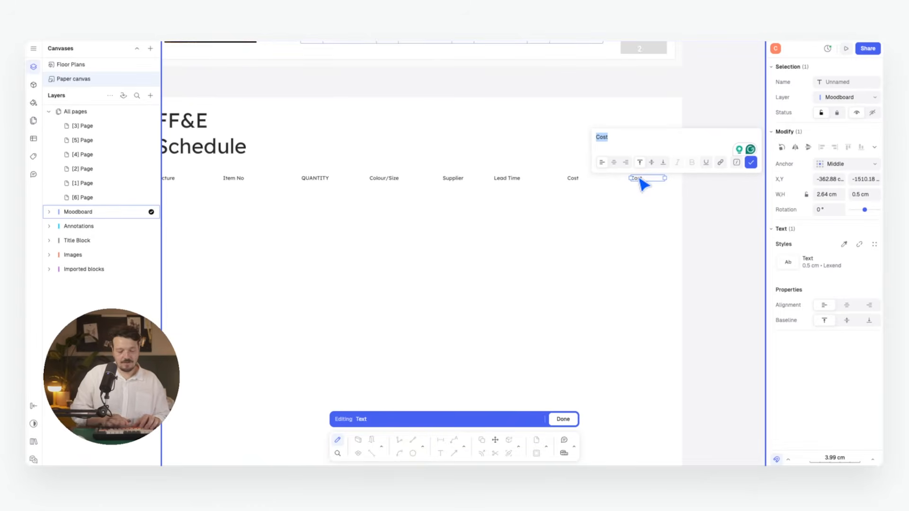
text(Statuss)
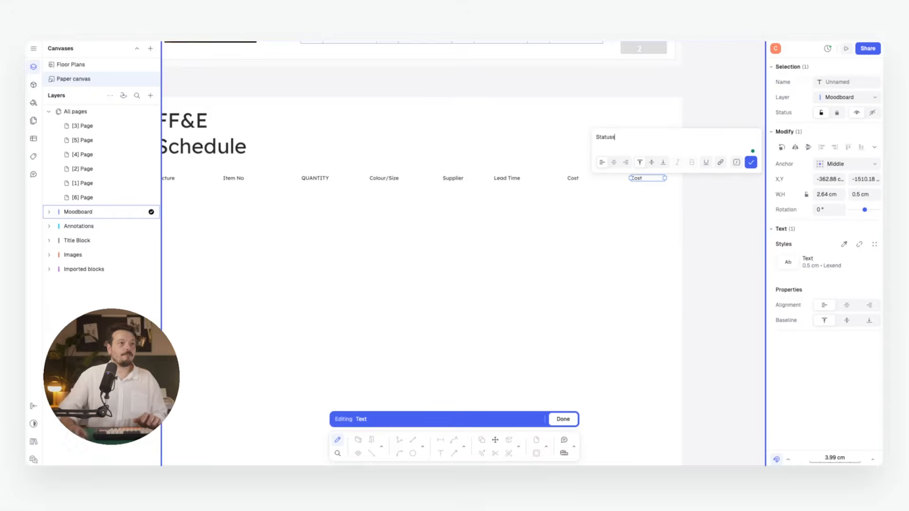
key(Escape)
- Draw a rectangle about 39.8 cm wide and 1.6 cm high around the whole heading row
scroll(608, 191, right, 1)
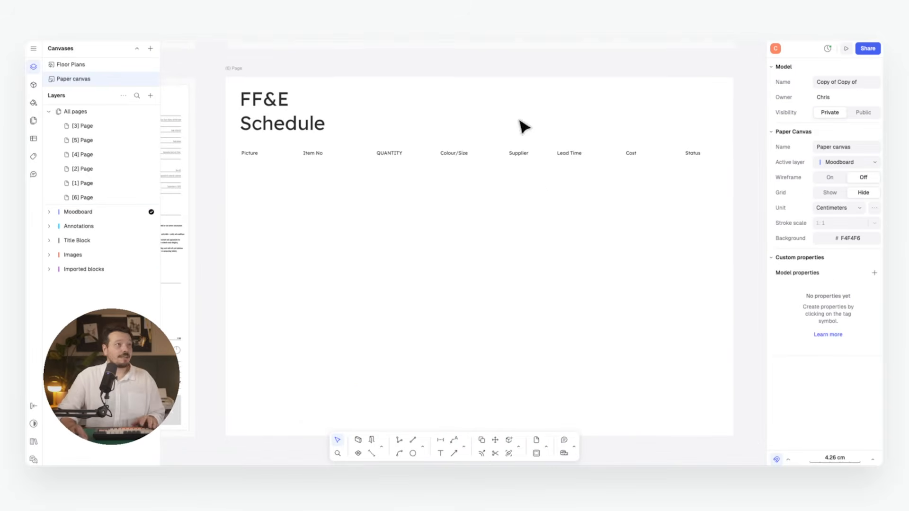
scroll(455, 265, right, 1)
click(421, 447)
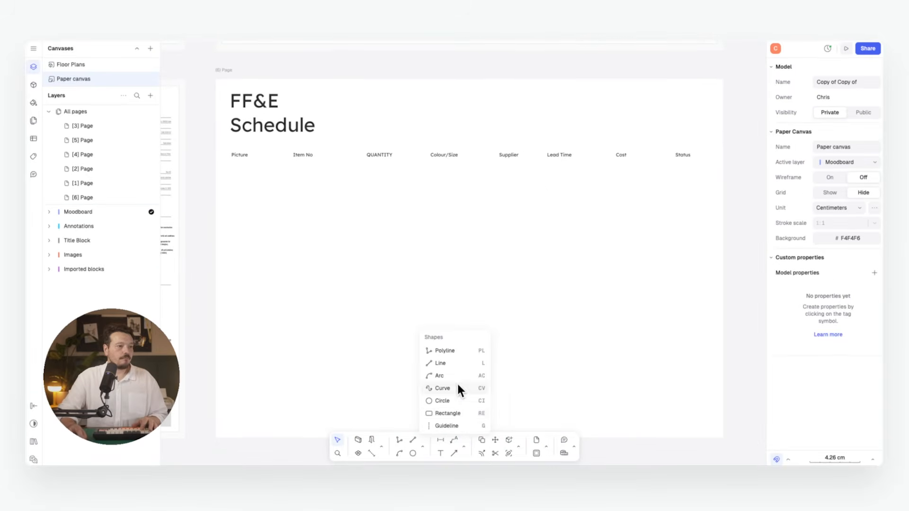
click(455, 414)
click(227, 146)
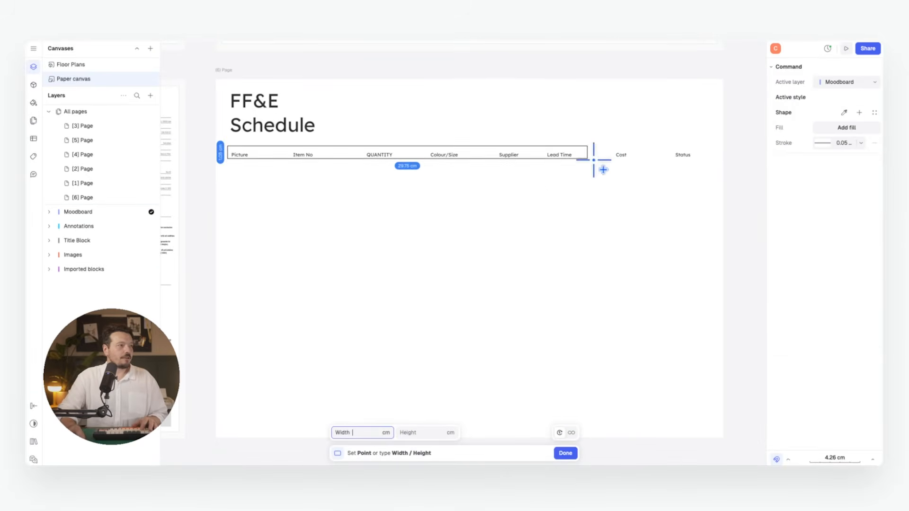
click(713, 169)
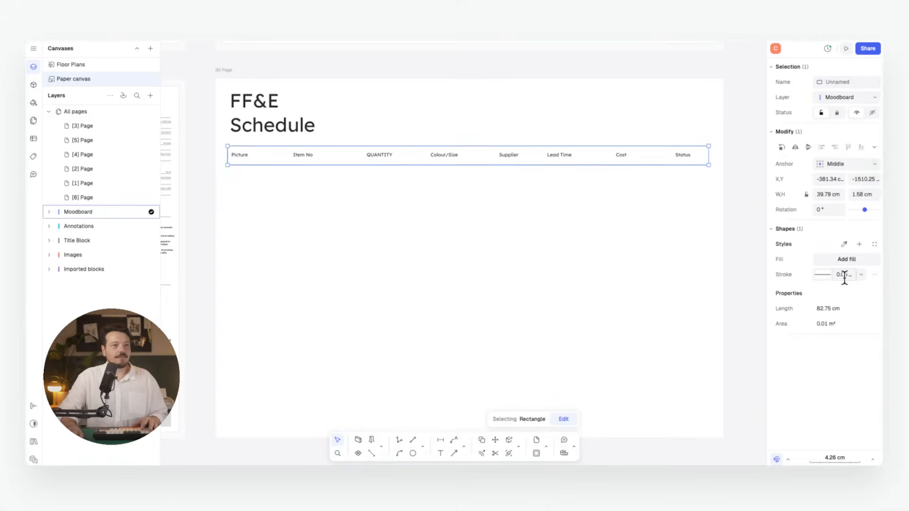
- Give the heading rectangle a solid D1D1D1 light grey fill at 38% opacity and remove its stroke
click(836, 260)
click(662, 216)
click(736, 319)
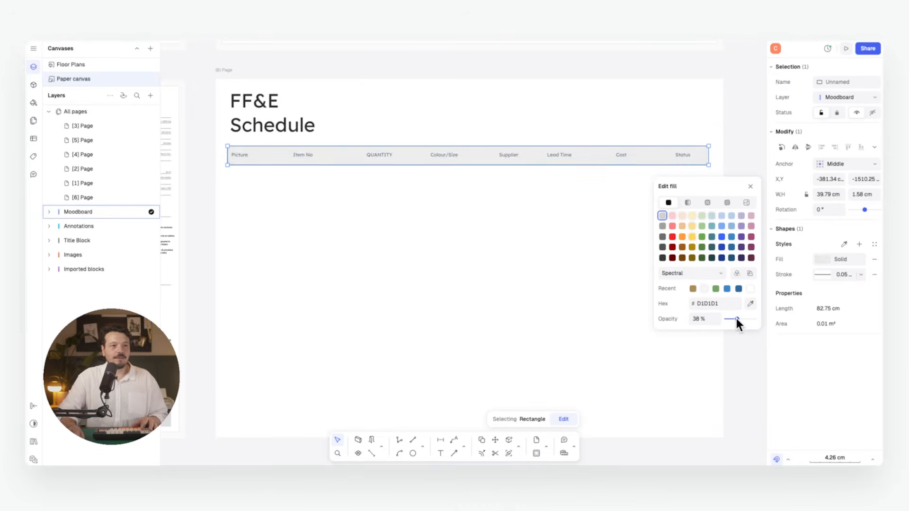
click(875, 274)
- Send the grey heading rectangle to the back of its layer, behind the heading texts
right_click(594, 152)
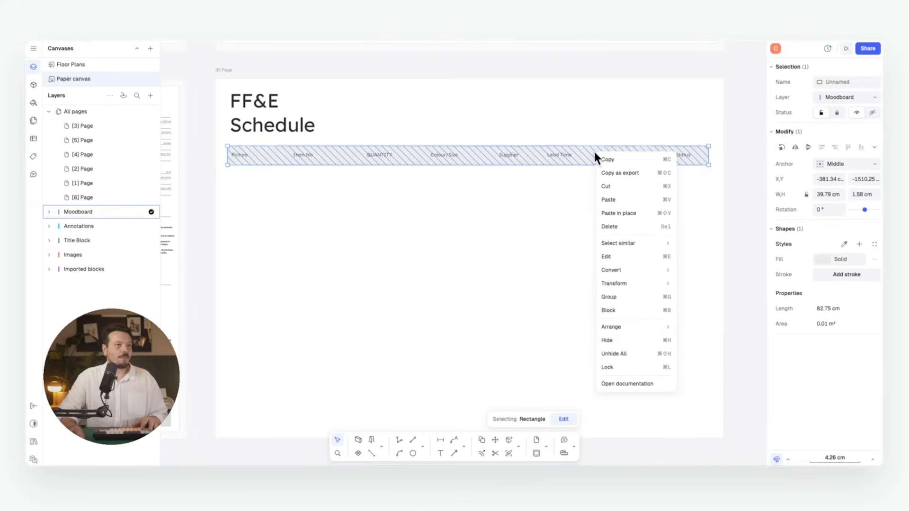
mouse_move(660, 328)
click(714, 369)
- Draw a line along the full lower edge of the heading band and colour its stroke dark grey
key(l)
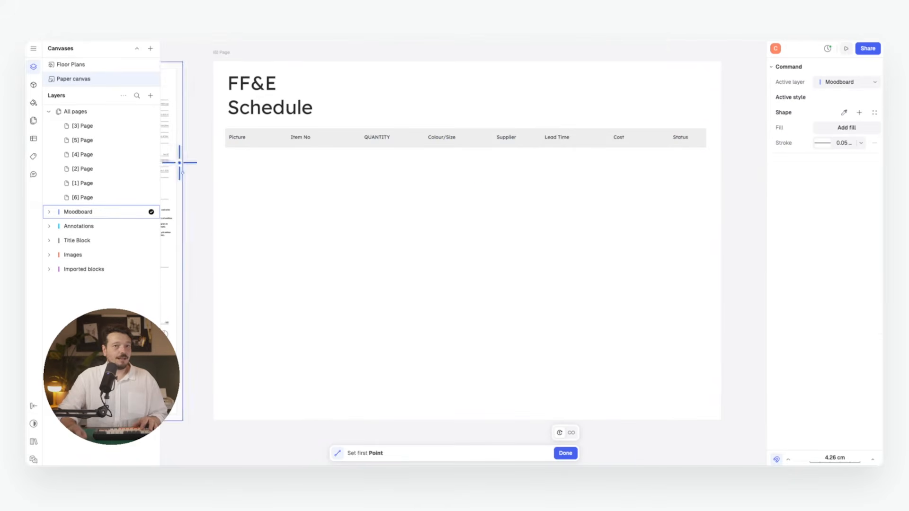
click(226, 147)
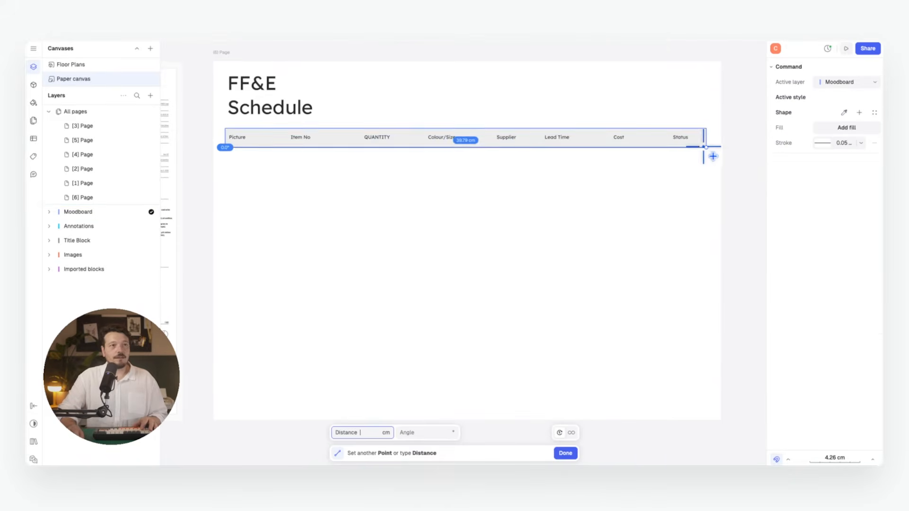
double_click(706, 147)
click(823, 275)
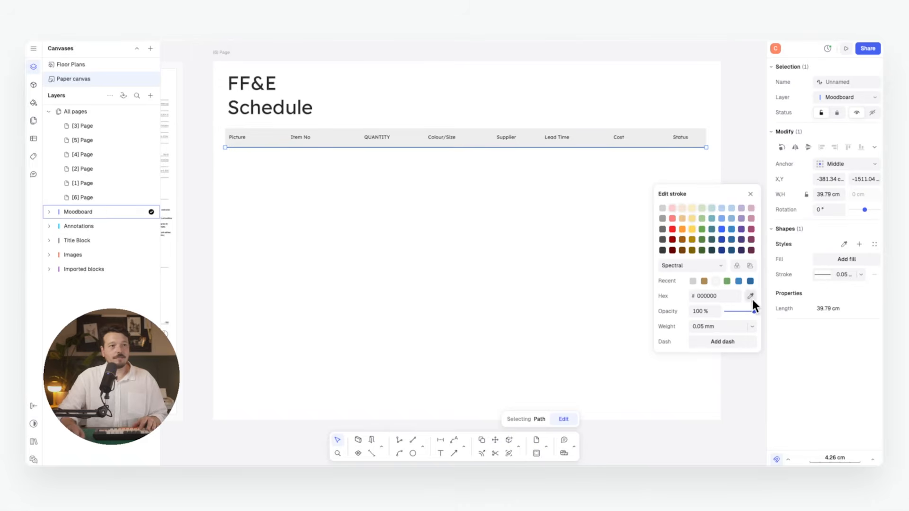
click(662, 230)
click(528, 179)
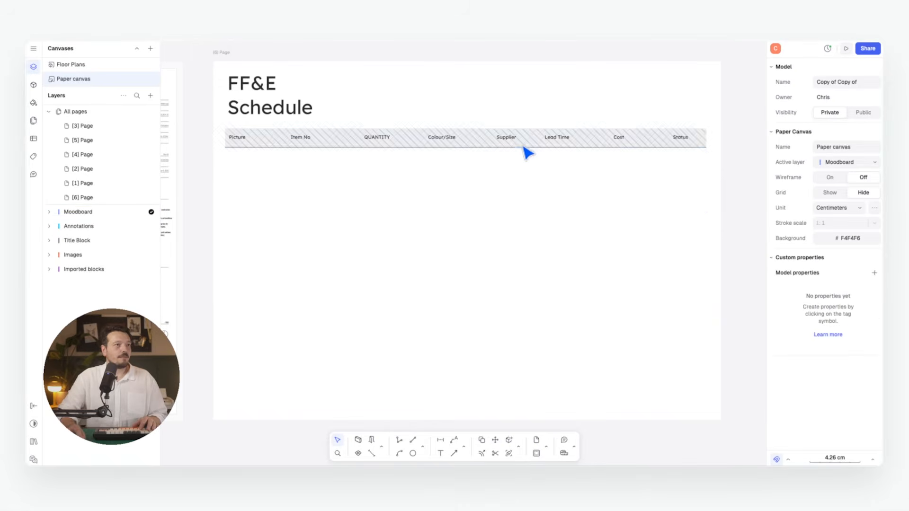
- Move the grey line 2 cm straight down from the heading band
click(522, 148)
key(m)
click(706, 128)
text(2)
key(Return)
key(Return)
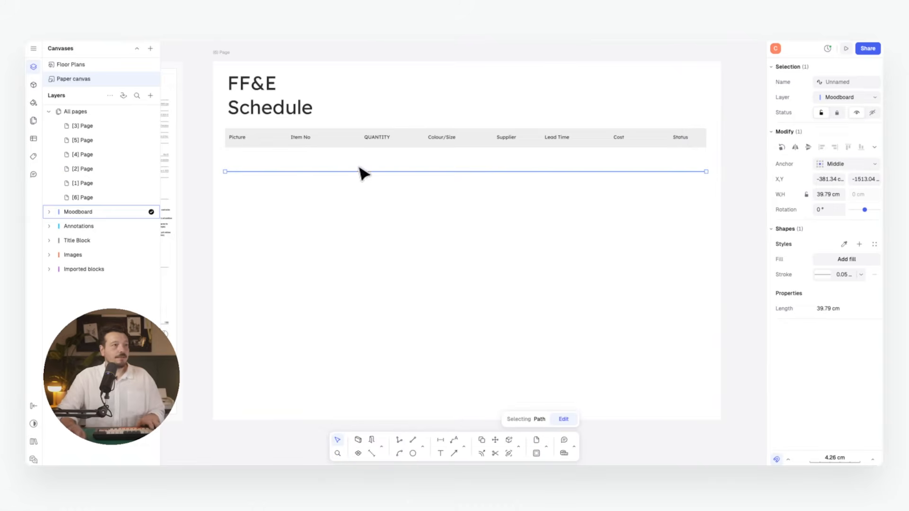
- Copy the row line repeatedly down the page at 2 cm spacing to form ten row lines in total
key(c)
click(225, 147)
click(225, 171)
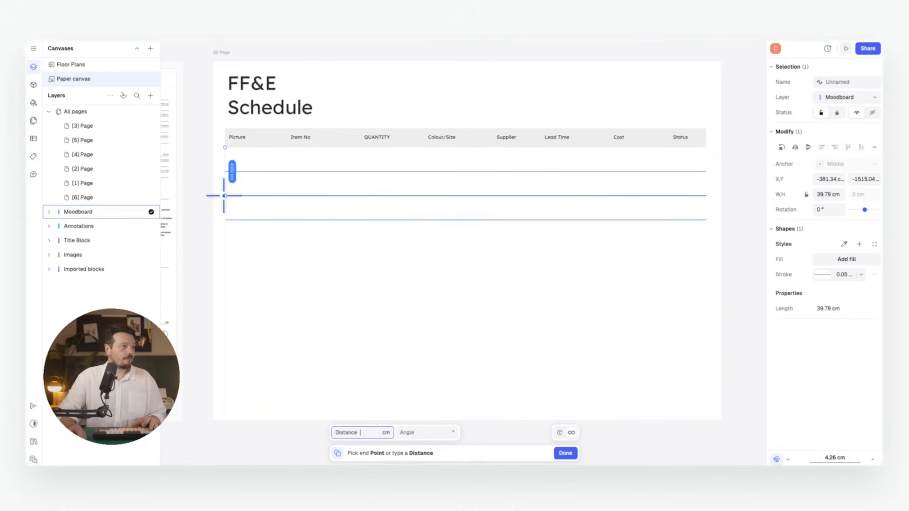
click(225, 195)
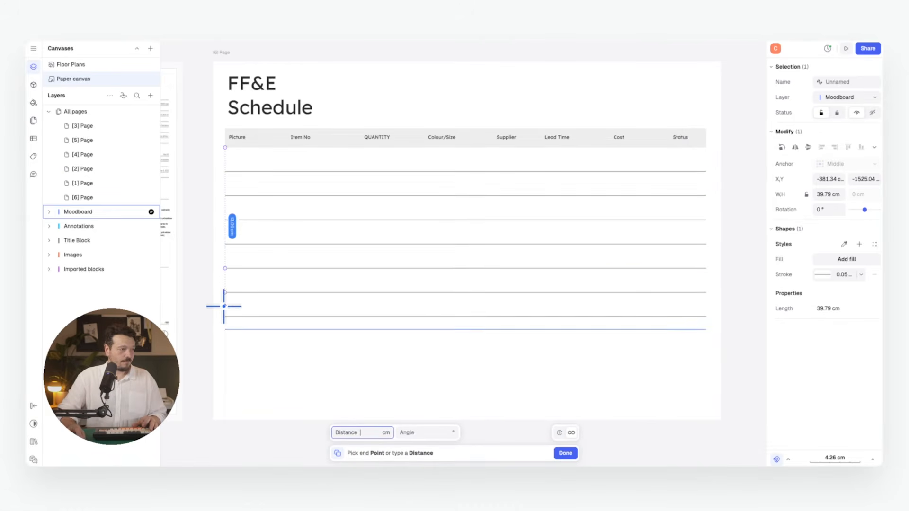
click(224, 316)
click(224, 340)
click(224, 365)
key(Escape)
middle_drag(372, 243, 341, 241)
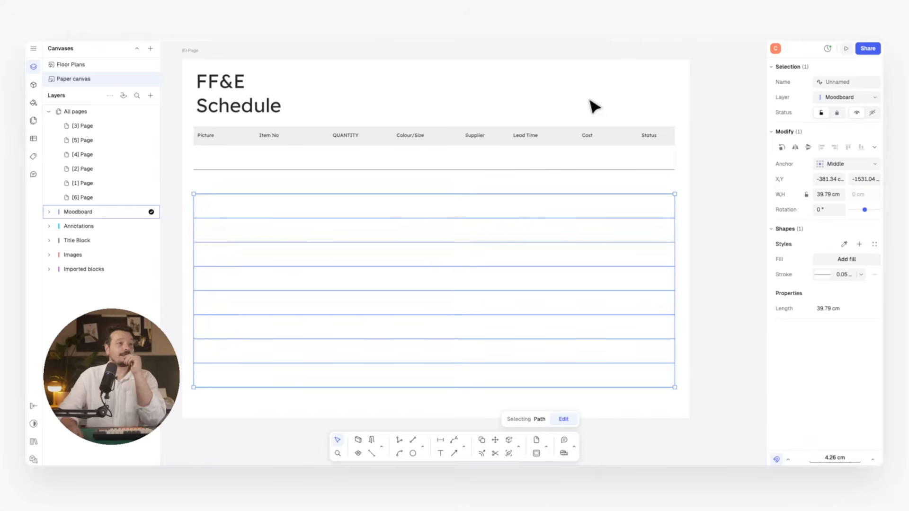
click(717, 176)
- Copy the heading rectangle directly beneath itself and stretch the copy down to the last row line, 20 cm high
click(497, 131)
middle_drag(320, 134, 342, 110)
key(c)
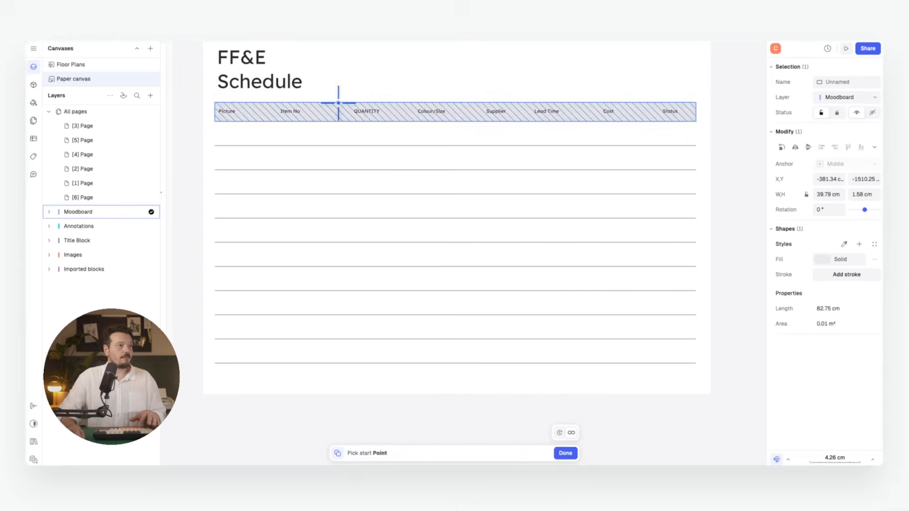
click(338, 103)
click(338, 120)
mouse_move(443, 141)
mouse_down()
mouse_move(461, 378)
mouse_move(458, 363)
mouse_up()
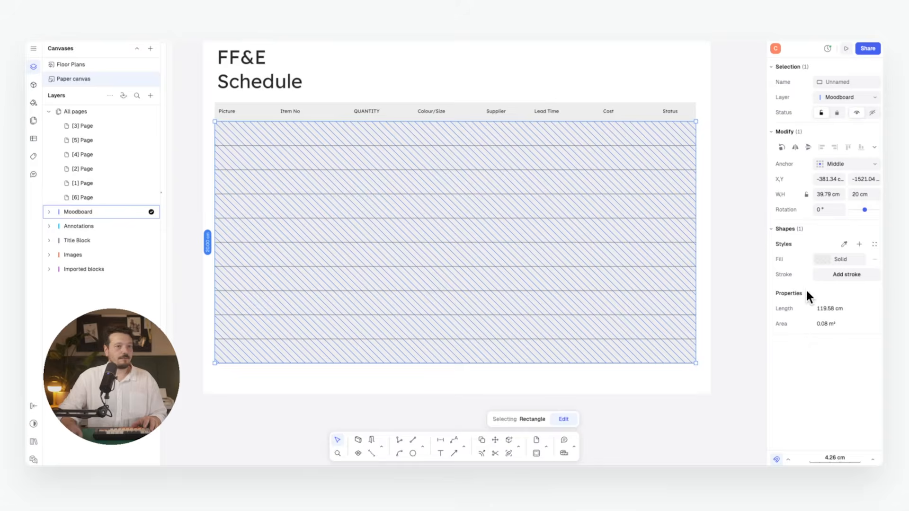
- Lower the fill opacity of the large rows rectangle and send it to the back of its layer
click(825, 260)
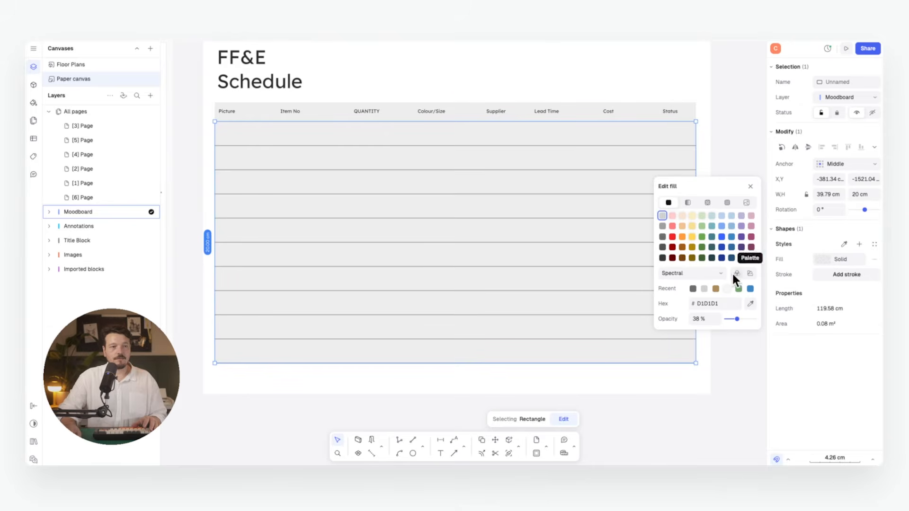
right_click(729, 317)
mouse_move(730, 306)
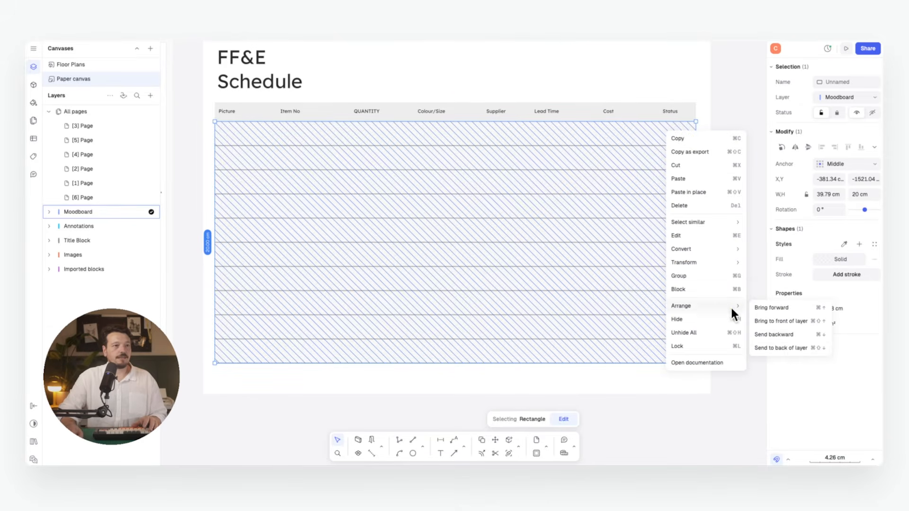
click(789, 347)
click(720, 98)
- Copy the woven stool image from the floor plan page's moodboard to the FF&E Schedule's Picture column
scroll(596, 281, down, 5)
scroll(360, 223, up, 2)
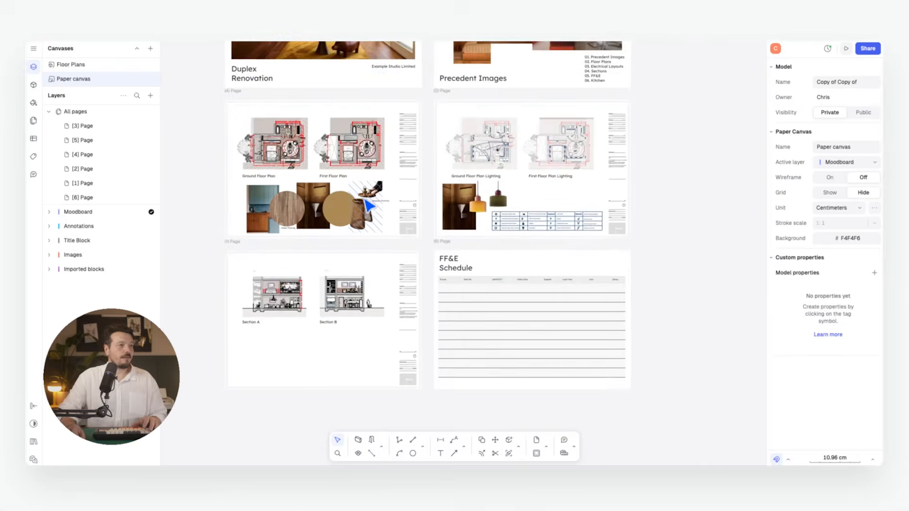
scroll(357, 198, up, 5)
click(395, 230)
key(d)
click(391, 220)
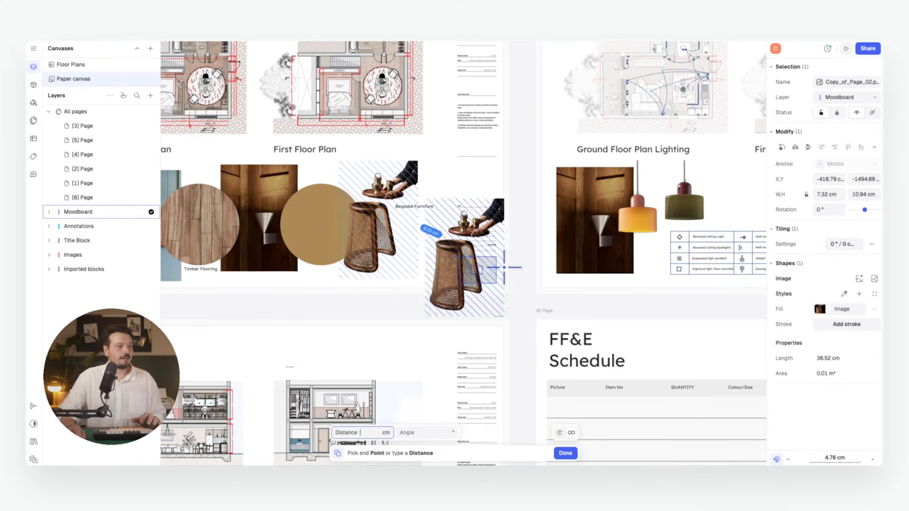
scroll(495, 259, down, 4)
scroll(471, 232, up, 5)
click(472, 224)
- Shrink the copied stool image to about 1.3 by 1.9 cm and fit it in the Picture column's second row
drag(533, 92, 406, 284)
drag(400, 331, 418, 270)
drag(423, 222, 407, 270)
scroll(412, 279, down, 3)
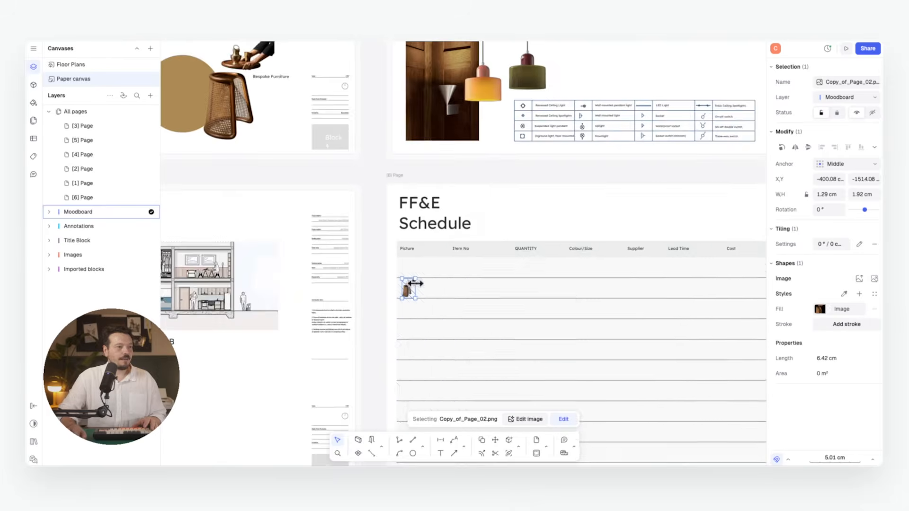
- Copy the pendant lights image from the lighting page to the top of the FF&E Schedule's Picture column
scroll(415, 283, up, 3)
click(468, 193)
key(d)
click(461, 190)
scroll(441, 270, down, 5)
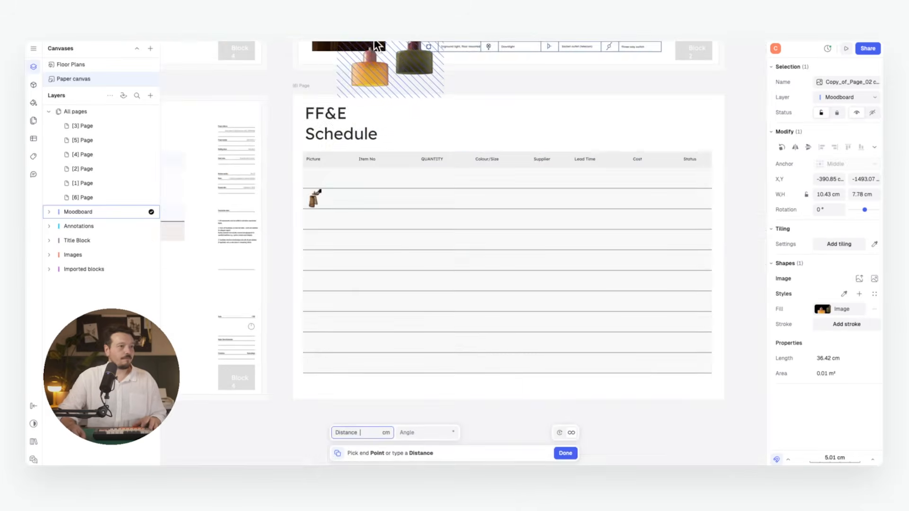
scroll(295, 101, up, 8)
click(402, 172)
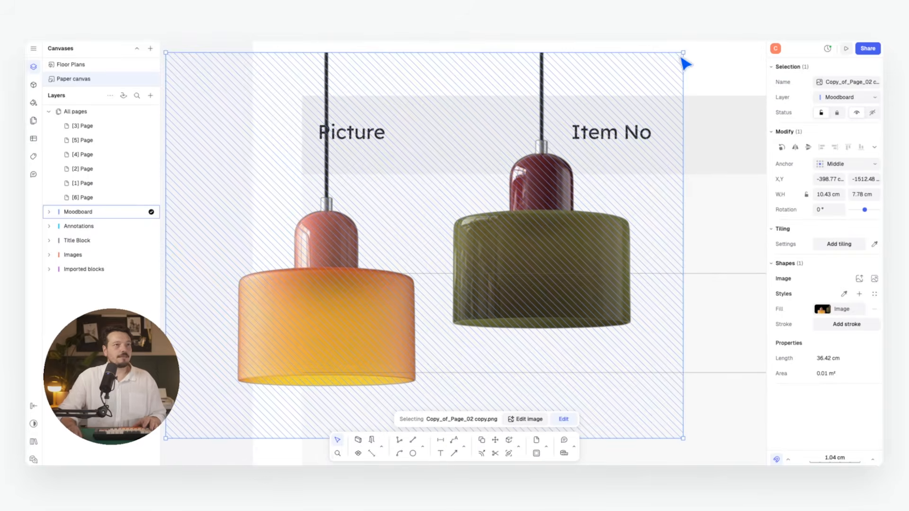
- Fit the pendant lights image in the Picture column's first row and the copied timber circle in its third row
drag(680, 55, 284, 334)
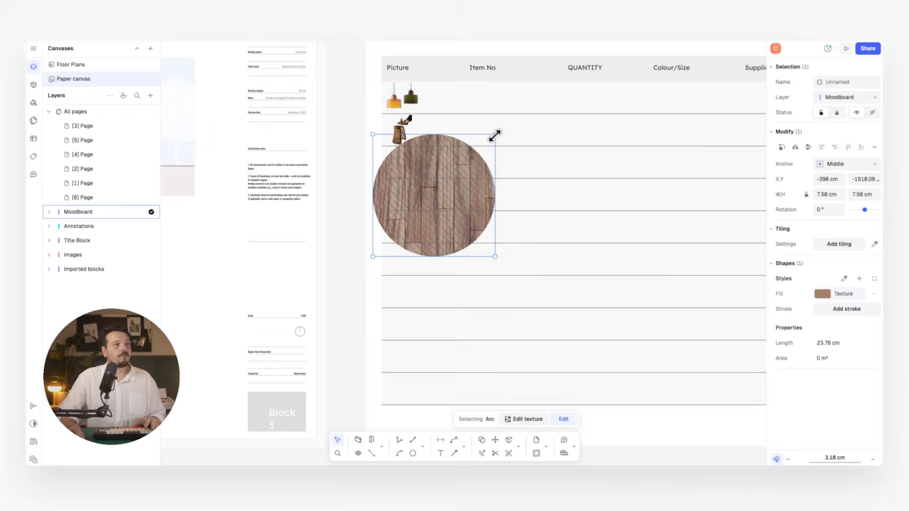
drag(492, 134, 417, 86)
scroll(394, 242, up, 5)
scroll(397, 186, up, 1)
middle_drag(407, 177, 360, 344)
drag(348, 237, 351, 195)
key(Escape)
- Copy the heading texts from Item No to Status down into the first three rows of the FF&E Schedule
scroll(351, 195, down, 10)
middle_drag(473, 165, 350, 161)
scroll(350, 160, up, 1)
click(272, 128)
shift+click(352, 127)
shift+click(416, 127)
shift+click(481, 128)
shift+click(525, 128)
shift+click(593, 128)
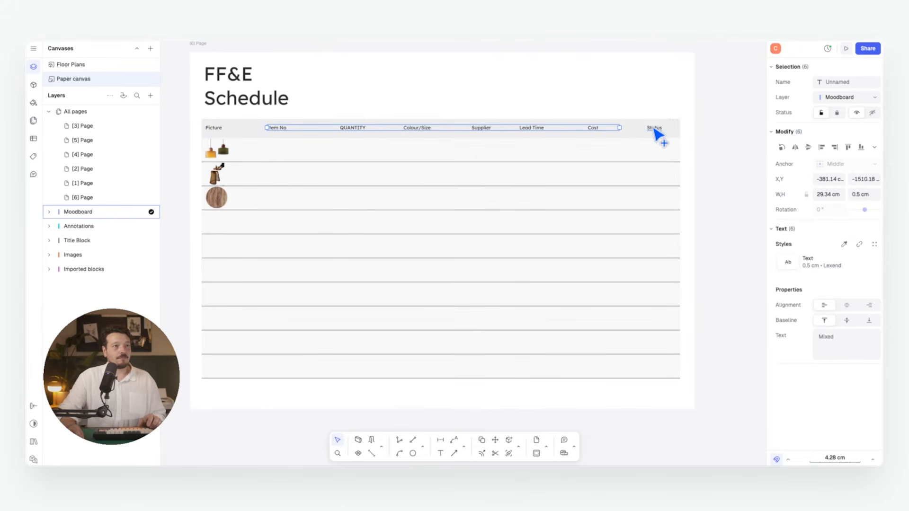
scroll(673, 127, up, 5)
key(c)
click(687, 113)
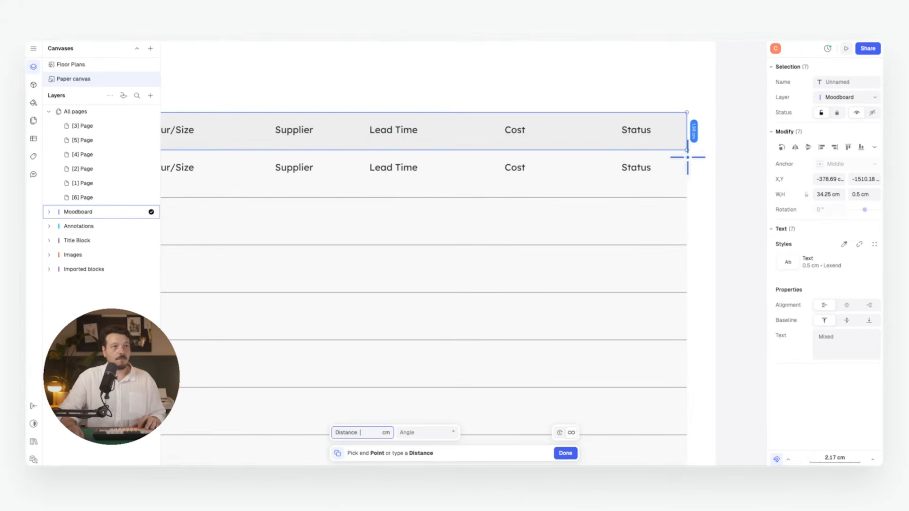
click(687, 151)
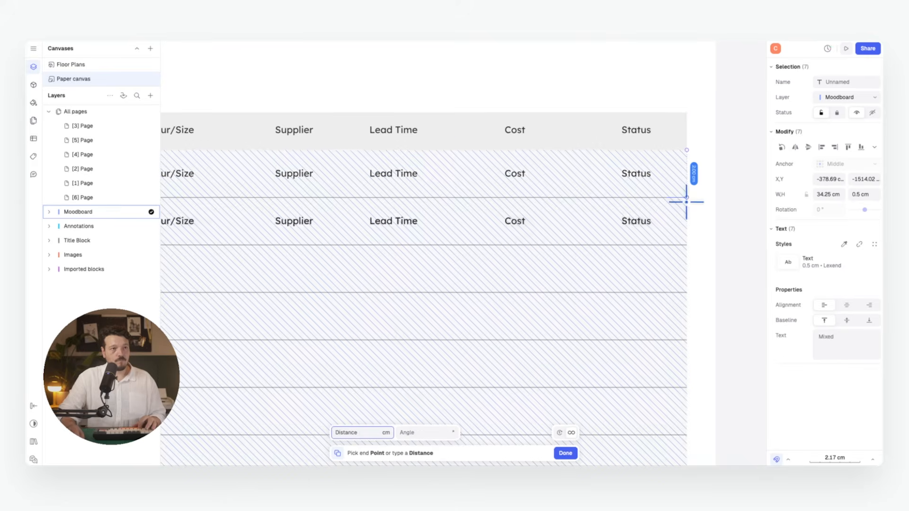
click(686, 245)
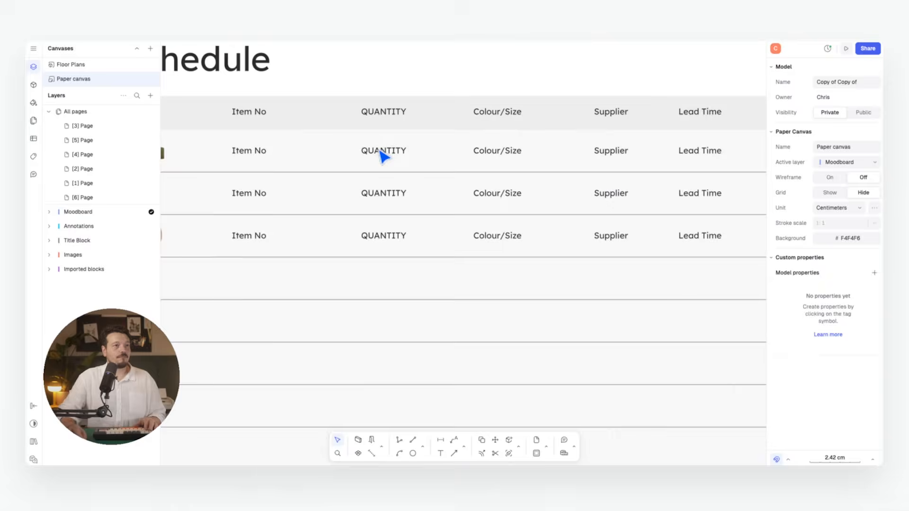
- Copy the sections page's blank A3 sheet and its title block directly below the original page
scroll(414, 150, down, 5)
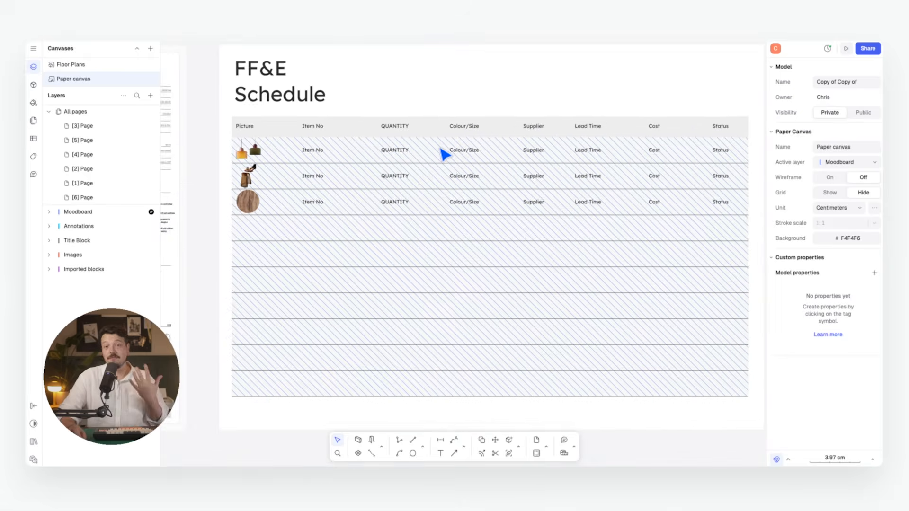
middle_drag(440, 144, 432, 150)
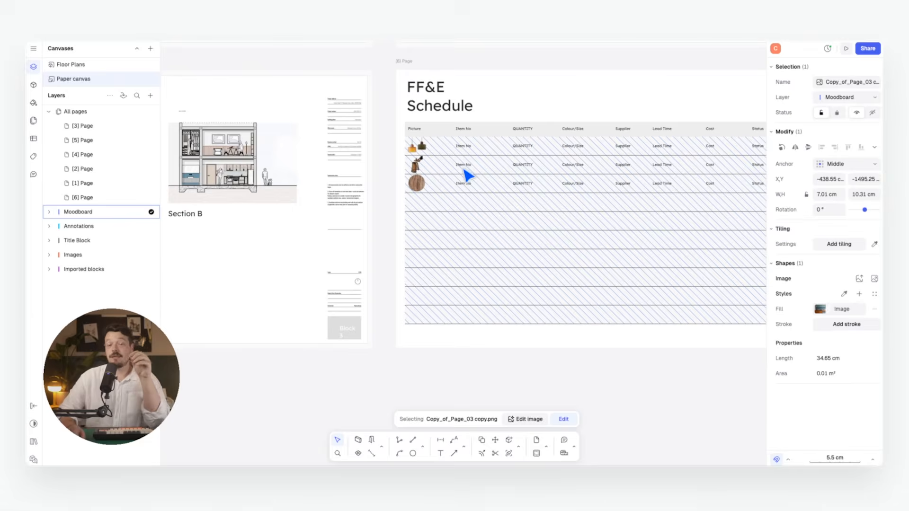
middle_drag(401, 210, 487, 165)
middle_drag(449, 225, 478, 166)
click(445, 264)
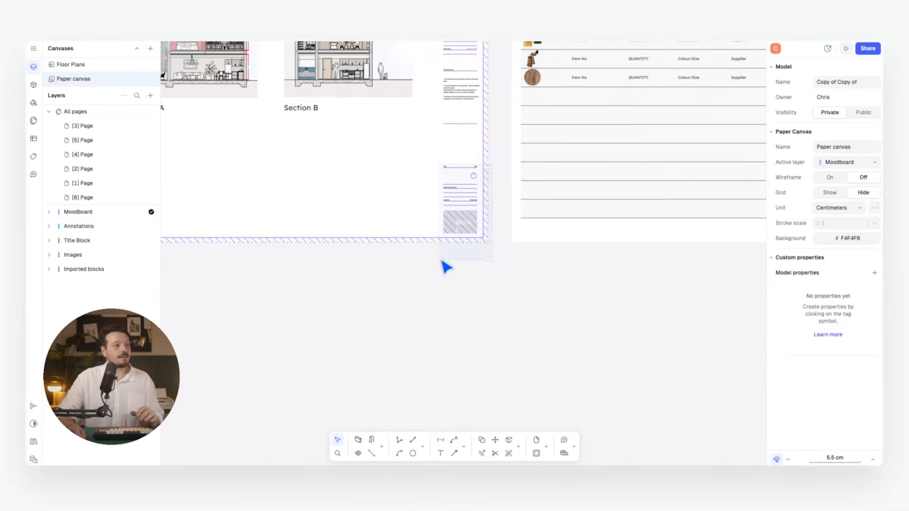
click(489, 219)
scroll(488, 217, down, 2)
middle_drag(487, 55, 490, 121)
key(c)
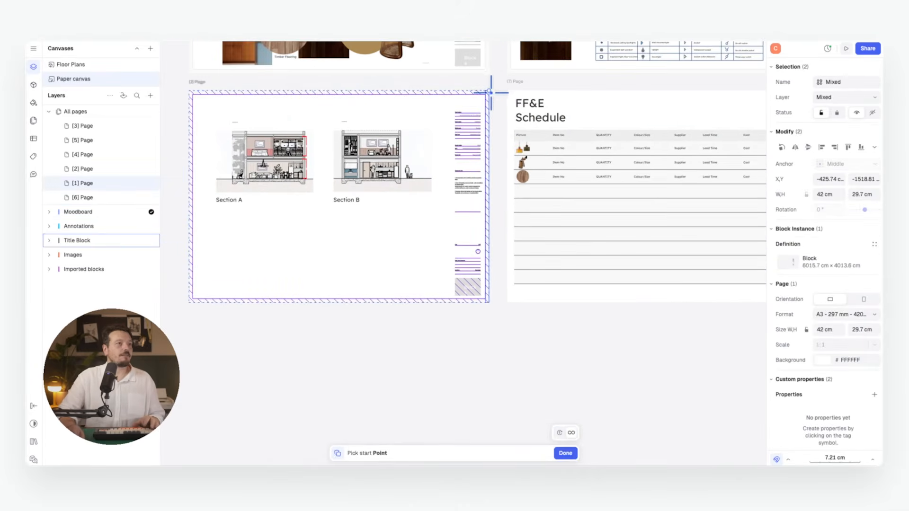
click(489, 91)
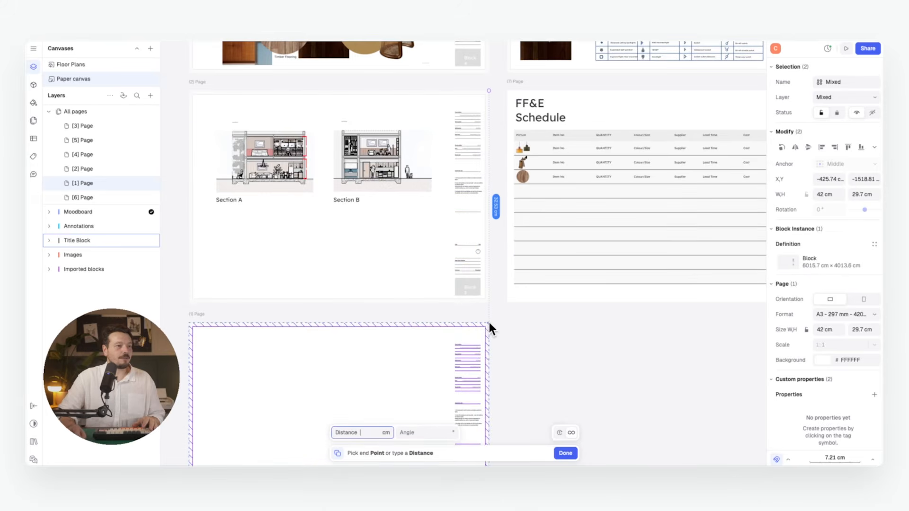
click(490, 322)
middle_drag(574, 396, 518, 237)
key(Escape)
middle_drag(428, 256, 524, 230)
click(381, 392)
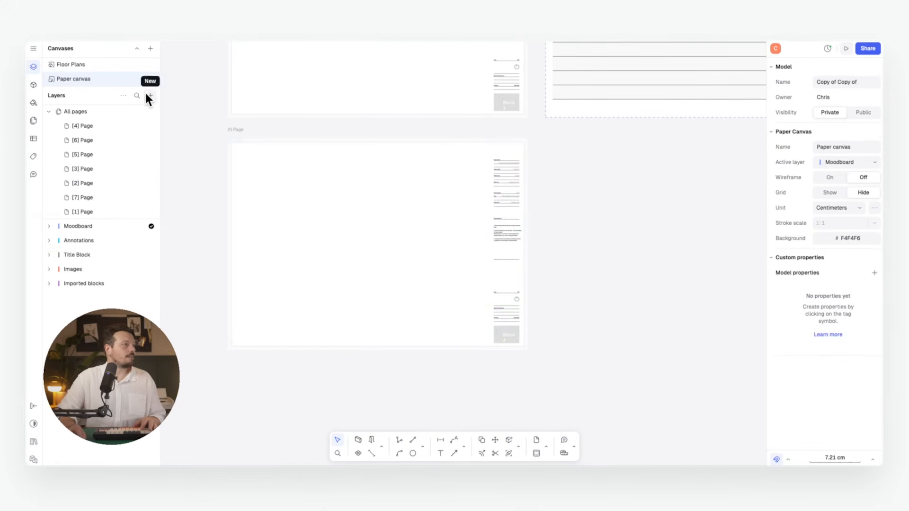
- Insert a view of the Floor Plans canvas on the new page and crop it to about 19 cm wide
click(221, 153)
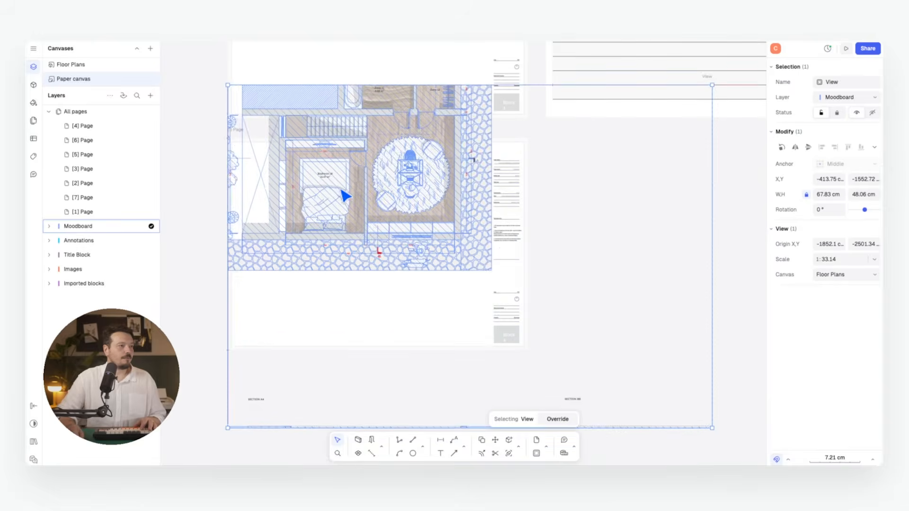
middle_drag(419, 249, 370, 146)
scroll(369, 146, down, 2)
drag(614, 152, 337, 157)
drag(296, 345, 290, 153)
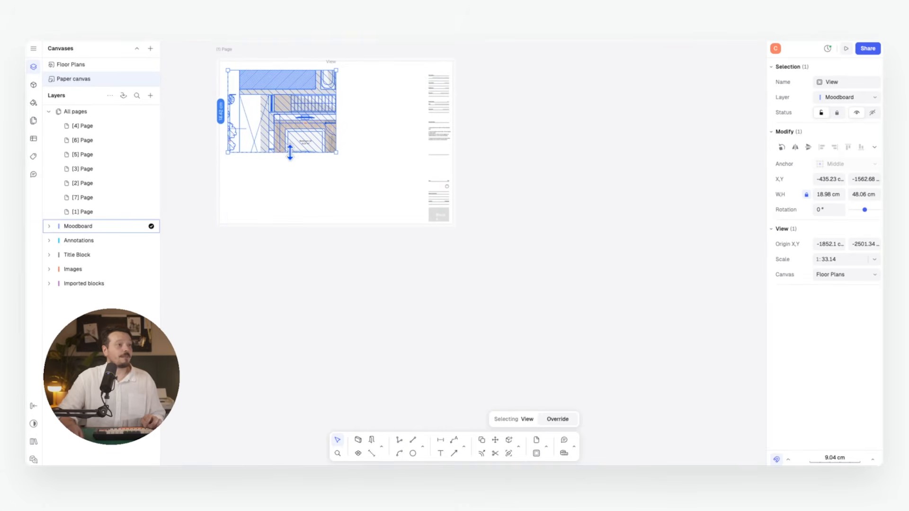
- Shift the view's contents to show the kitchen plan with its dimensions and set the view scale to 1:25
double_click(277, 108)
scroll(261, 111, down, 5)
mouse_move(310, 106)
middle_down()
mouse_move(285, 86)
mouse_move(304, 98)
mouse_move(255, 87)
mouse_move(294, 109)
mouse_move(283, 105)
middle_up()
scroll(303, 106, up, 5)
scroll(301, 105, up, 3)
scroll(258, 90, down, 3)
click(871, 287)
click(827, 135)
middle_drag(298, 103, 295, 98)
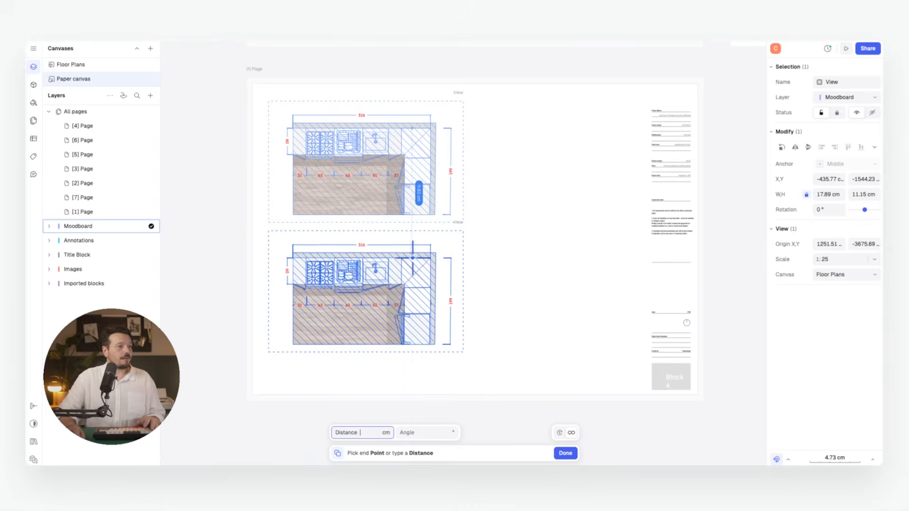
- Try to copy the kitchen plan view straight down and change what the copy shows
click(413, 260)
key(Return)
double_click(420, 298)
middle_drag(424, 287, 372, 285)
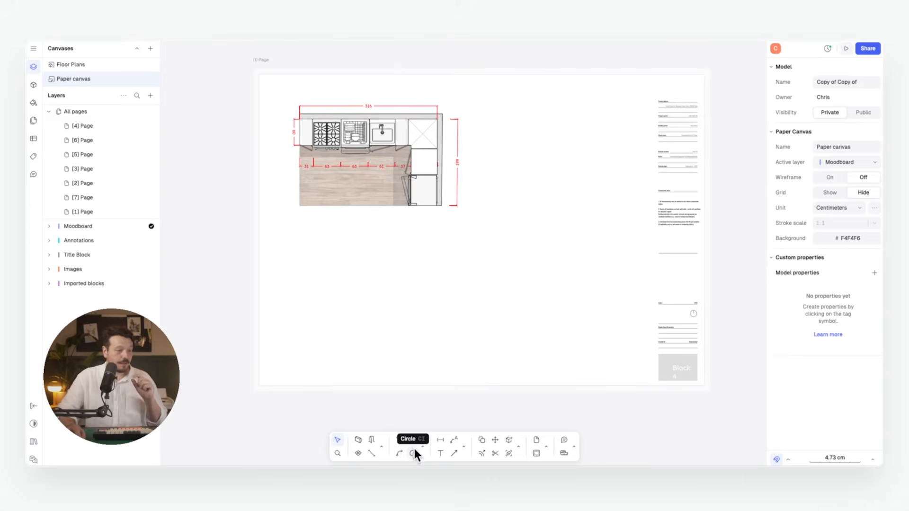
- Place a vertical guideline through the left edge of the kitchen plan
click(422, 447)
click(446, 422)
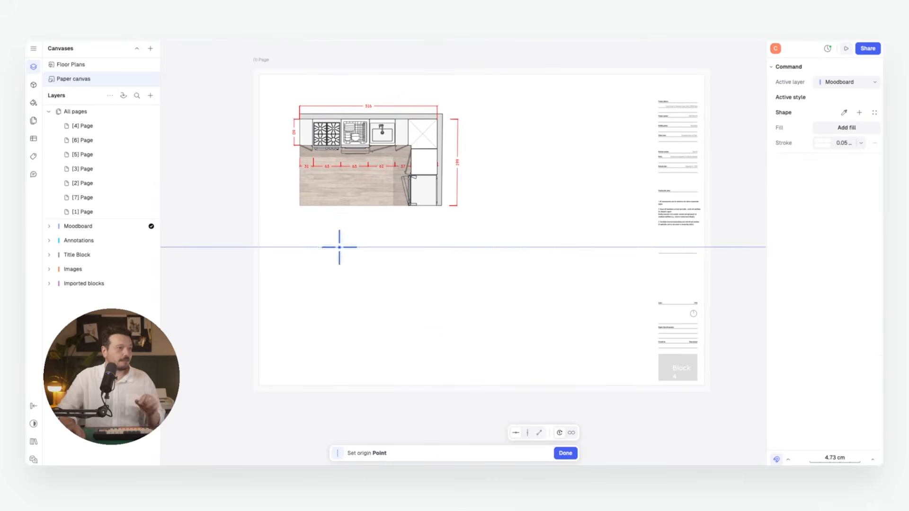
scroll(316, 132, up, 5)
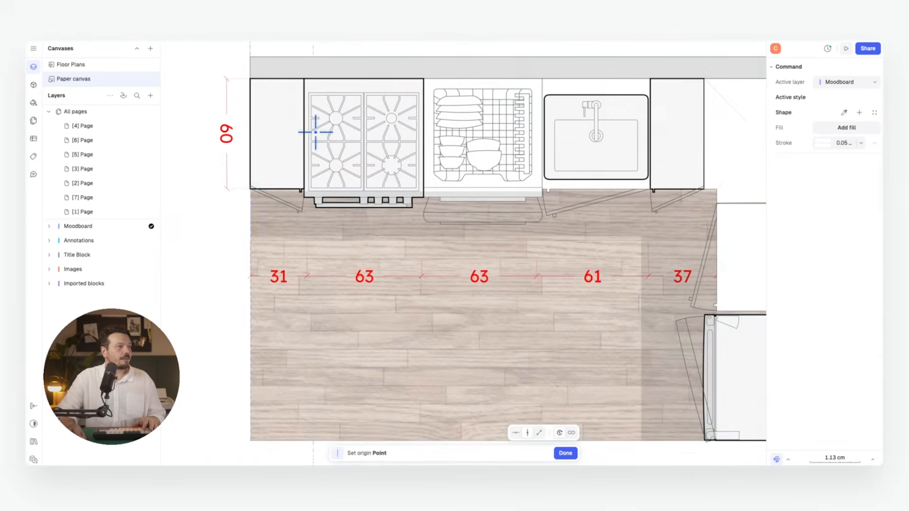
click(250, 189)
- Copy the kitchen plan view to the space directly below it on the page
scroll(284, 119, down, 8)
middle_drag(353, 218, 348, 177)
scroll(268, 118, up, 5)
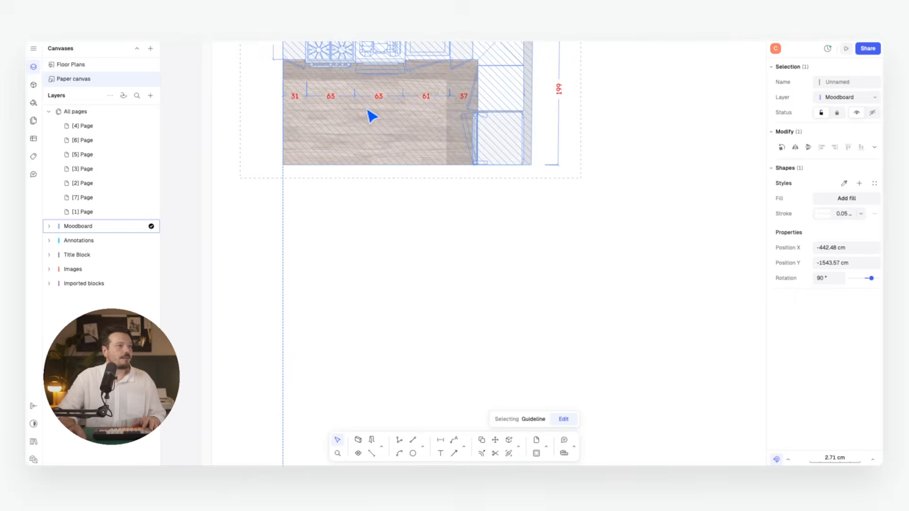
click(368, 111)
key(d)
scroll(365, 109, down, 5)
click(387, 98)
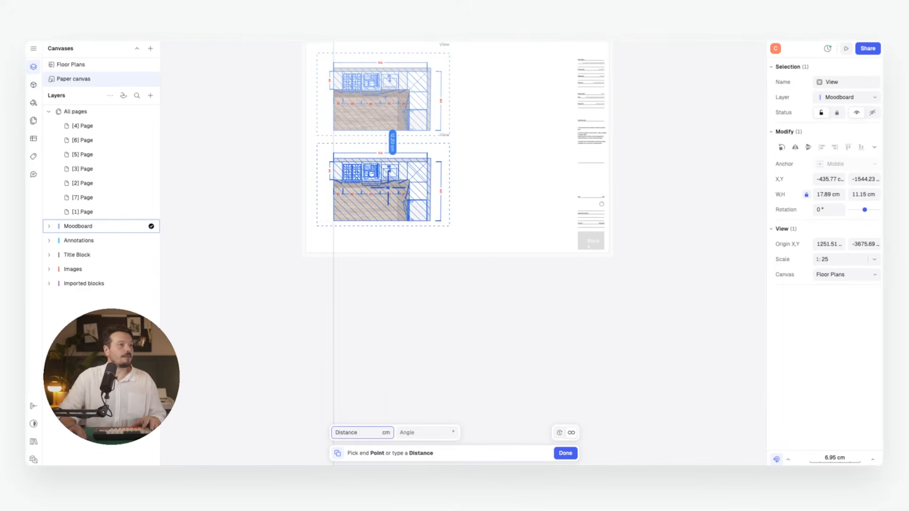
click(405, 192)
- Shift the copied view's contents to show the kitchen elevation, aligned to the guideline under the plan
double_click(406, 193)
middle_drag(419, 191, 331, 162)
scroll(507, 203, up, 5)
middle_drag(552, 194, 428, 179)
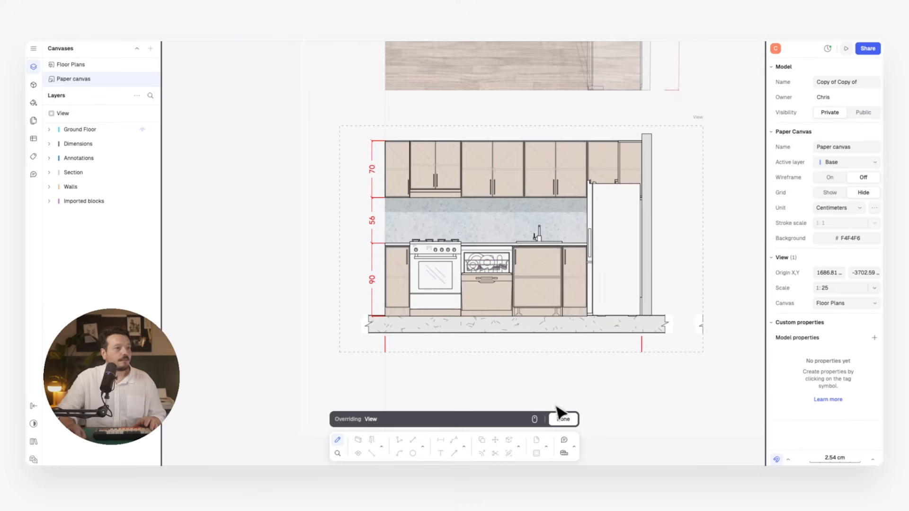
click(562, 418)
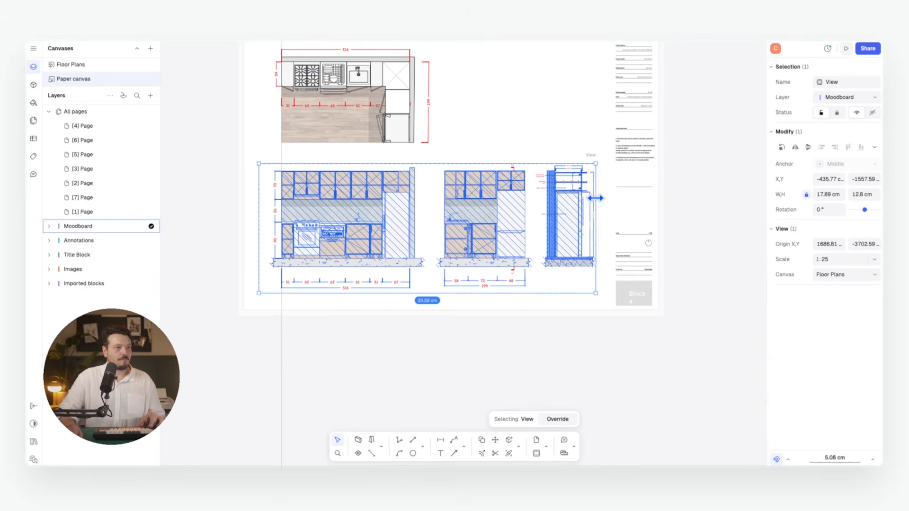
- Widen the elevation view to about 33.9 cm to include the side elevation and cabinet section, and delete the guideline
middle_drag(598, 195, 594, 211)
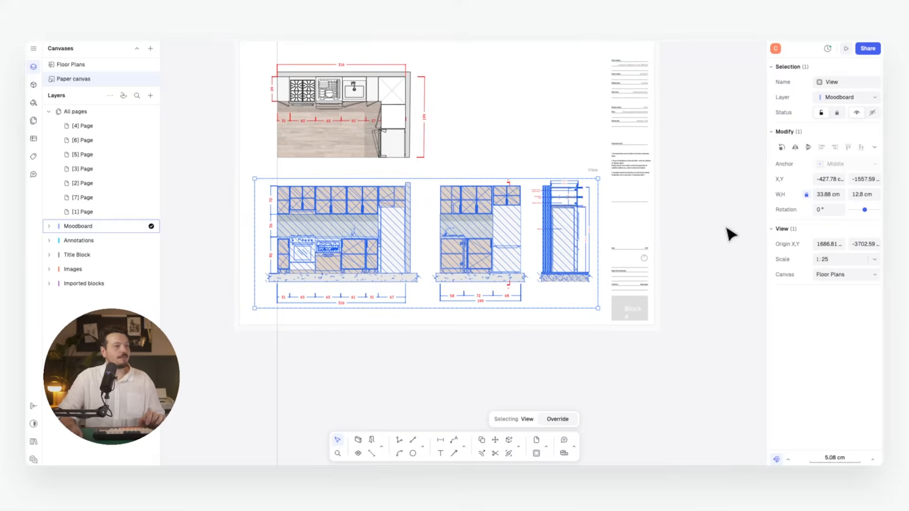
click(726, 227)
click(278, 351)
key(Delete)
- Examine the kitchen plan and the elevations below it, including their dimensions and alignment
middle_drag(356, 235, 344, 291)
scroll(445, 214, up, 5)
middle_drag(420, 199, 395, 228)
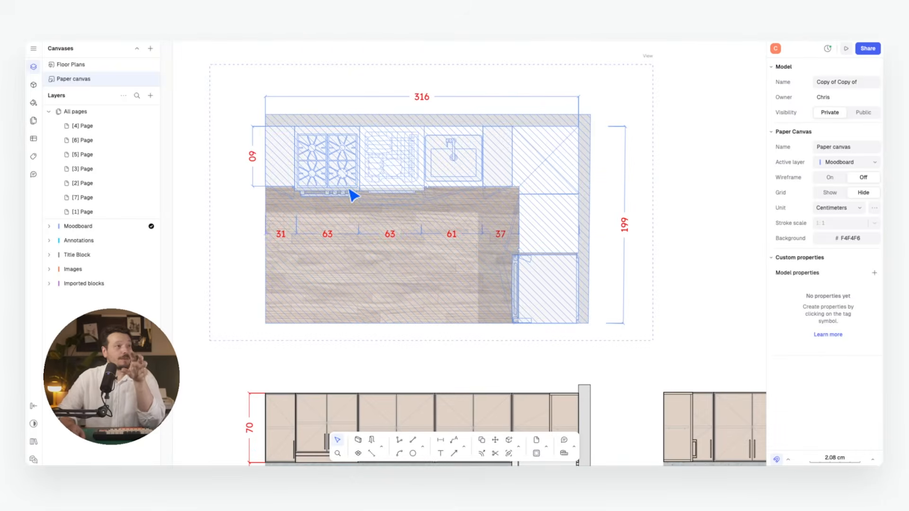
middle_drag(351, 194, 331, 151)
middle_drag(475, 331, 422, 202)
scroll(422, 202, down, 3)
middle_drag(380, 310, 255, 235)
middle_drag(329, 222, 339, 235)
scroll(339, 235, down, 5)
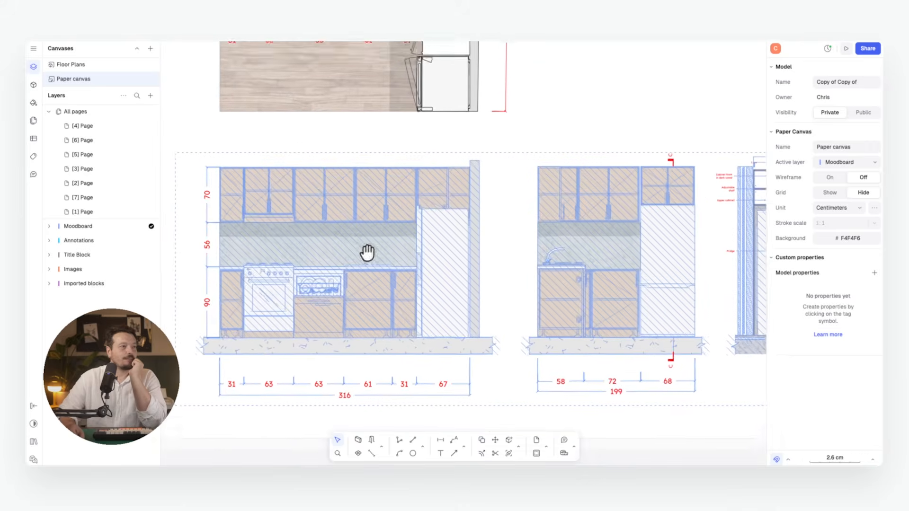
mouse_move(490, 148)
middle_down()
mouse_move(476, 138)
mouse_move(477, 149)
middle_up()
- Copy the teal kitchen image from the floor plan moodboard to beside the kitchen plan and shrink it to about 4.7 by 6.9 cm
middle_drag(465, 118, 459, 331)
scroll(459, 326, down, 7)
middle_drag(385, 106, 380, 113)
scroll(380, 114, up, 10)
click(415, 134)
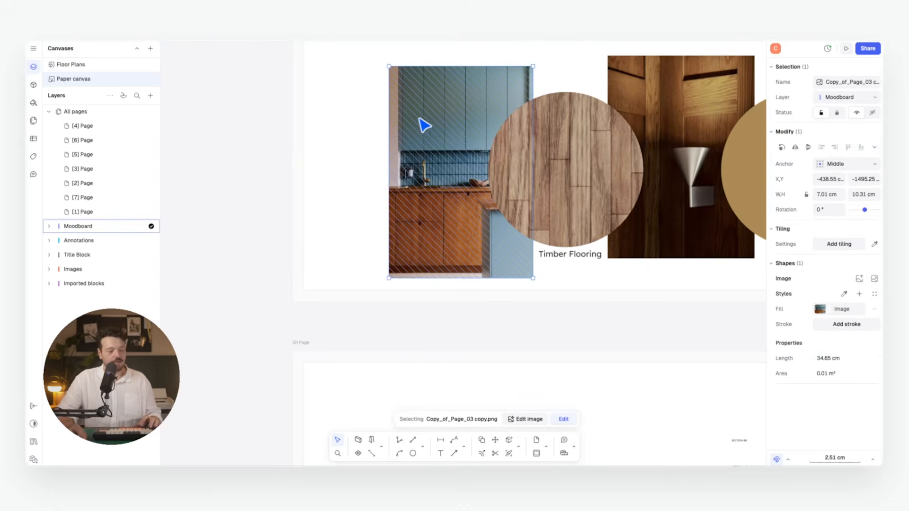
key(c)
click(419, 116)
scroll(386, 94, down, 8)
scroll(440, 310, up, 8)
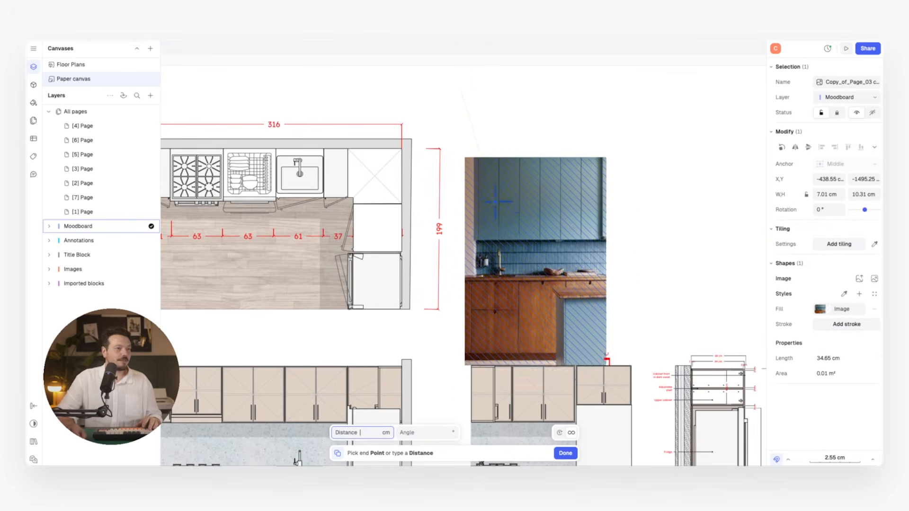
click(512, 176)
drag(622, 333, 566, 241)
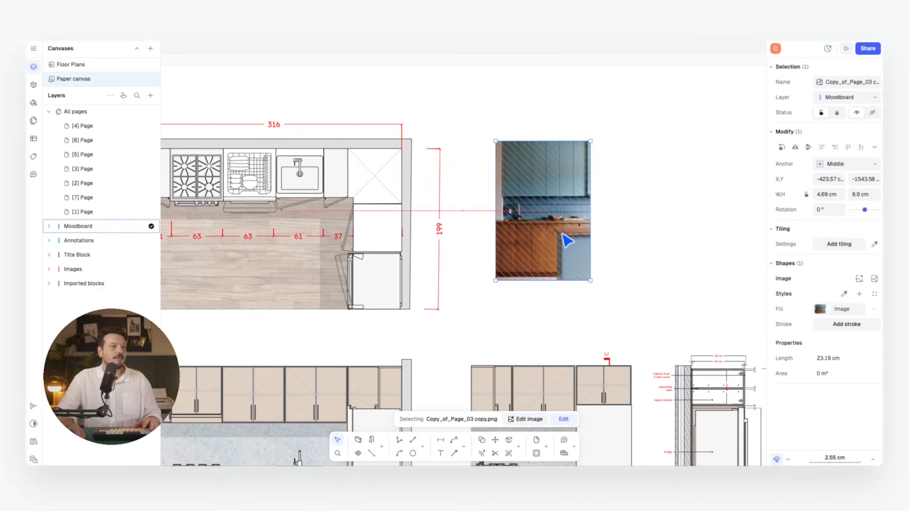
scroll(535, 254, up, 2)
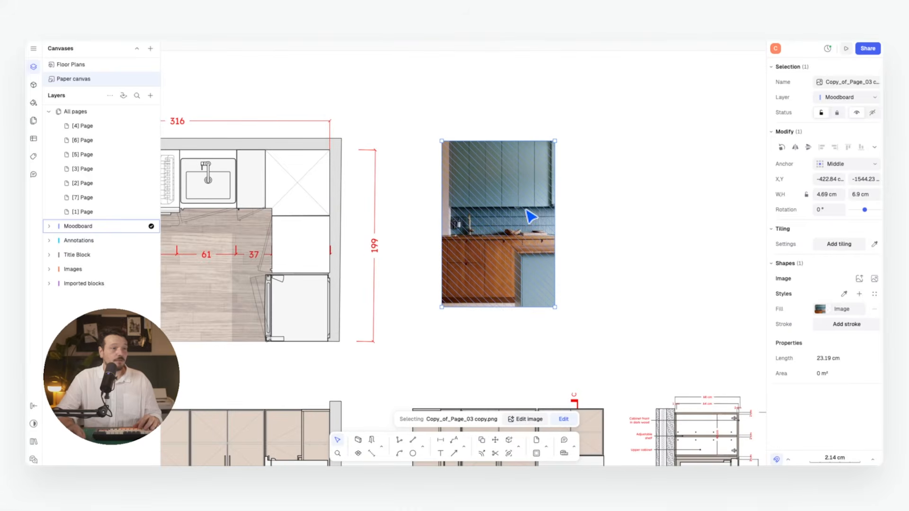
- Crop the copied kitchen image to a small, nearly square swatch of the teal cabinet fronts
double_click(531, 217)
drag(554, 307, 555, 204)
drag(441, 306, 444, 224)
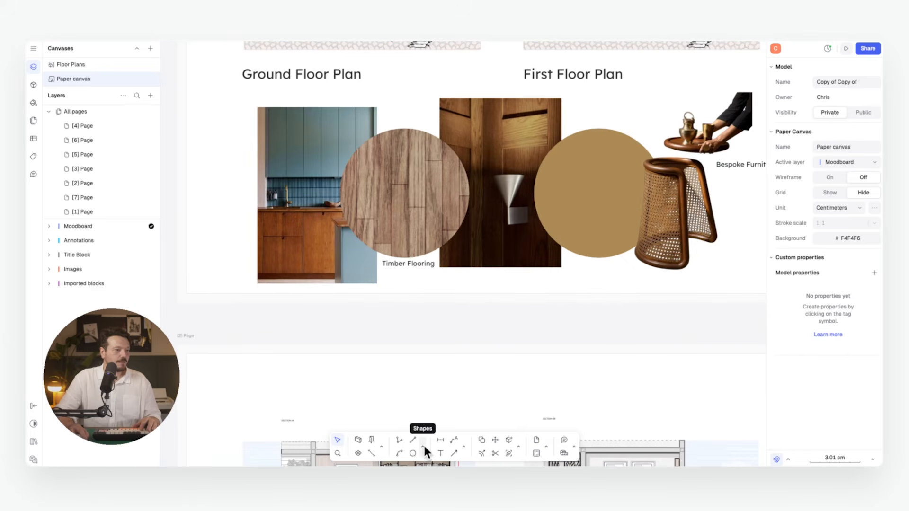
- Draw a square of about 5.5 cm on the floor plan moodboard and give it the timber flooring circle's texture
click(425, 452)
click(456, 418)
click(229, 165)
click(322, 259)
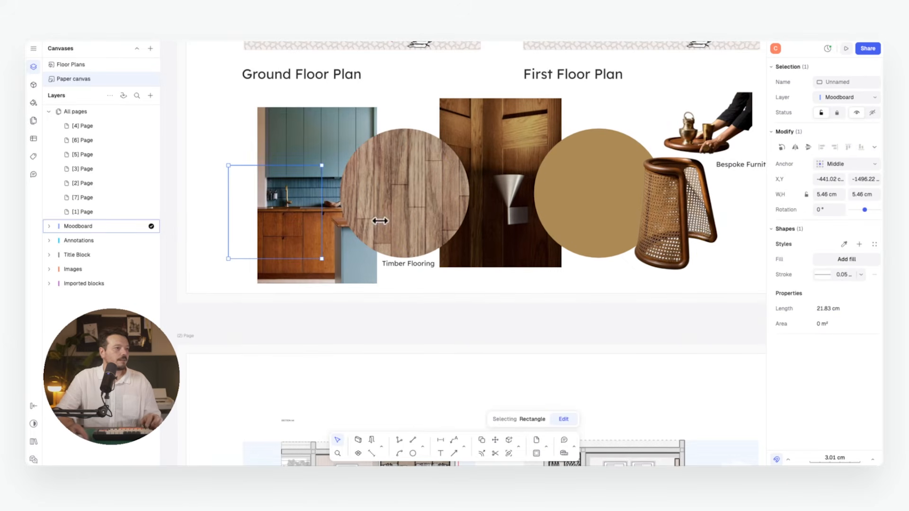
click(843, 244)
click(422, 178)
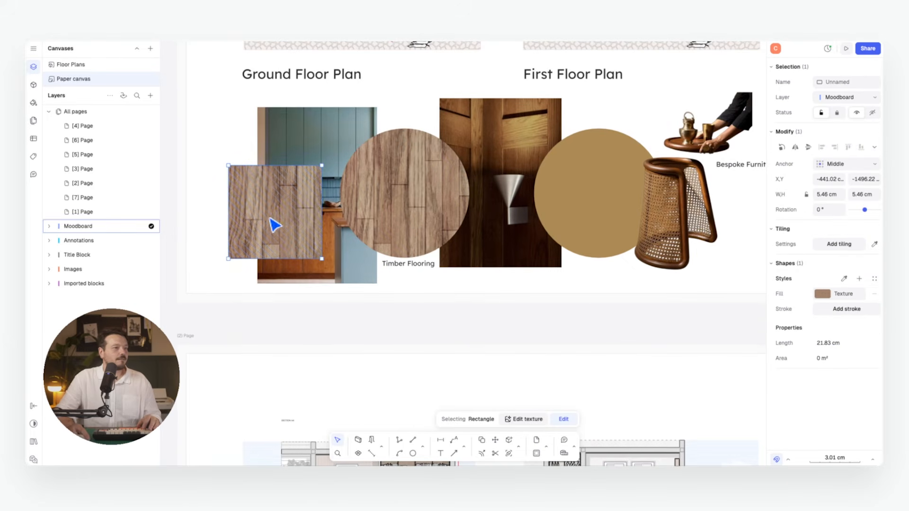
- Place the timber square beside the teal swatch on the kitchen page, about 2.65 cm wide, and make its texture finer
drag(280, 206, 426, 287)
scroll(384, 270, down, 5)
scroll(421, 279, up, 8)
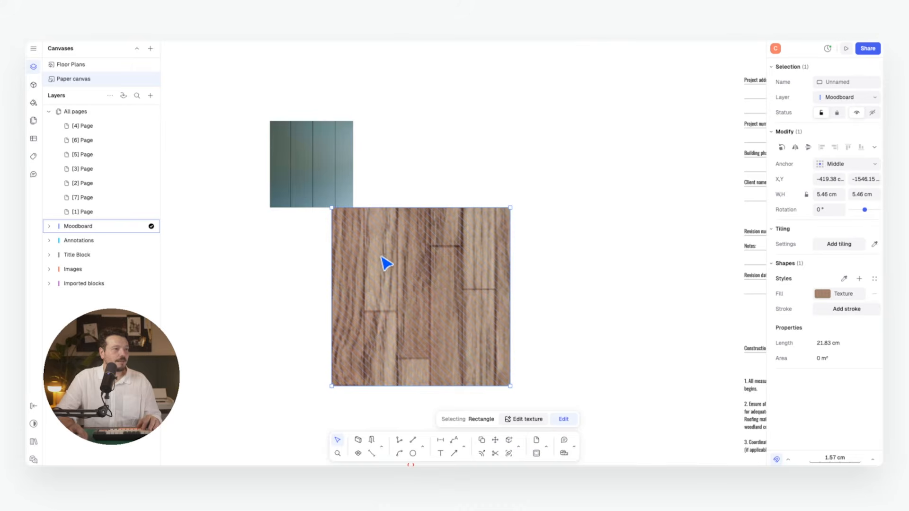
drag(380, 257, 410, 175)
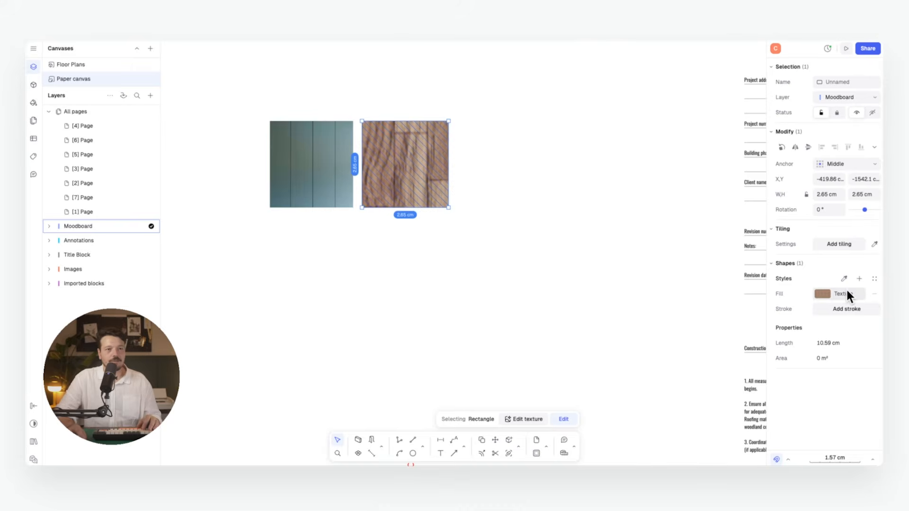
click(847, 294)
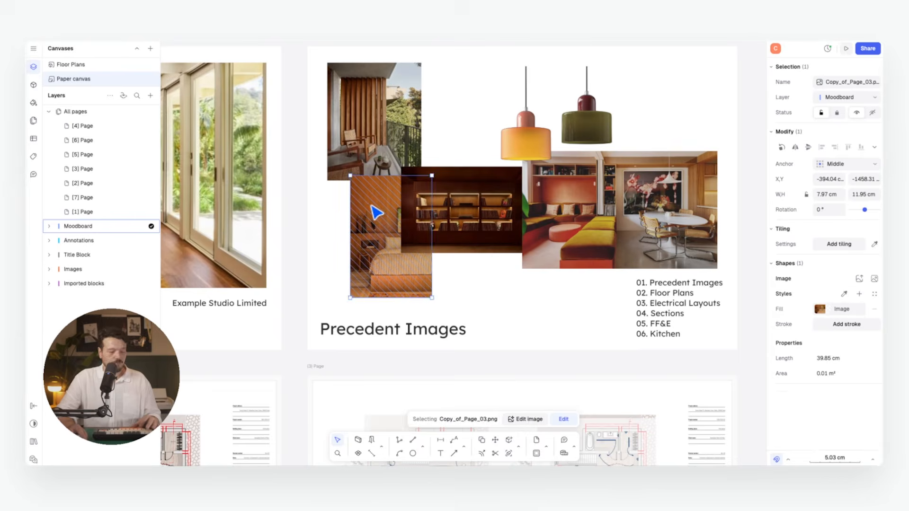
- Copy the timber-panelled bedroom image from the precedent images page to beside the timber swatch on the kitchen page and shrink it
key(d)
click(371, 209)
scroll(374, 153, down, 5)
middle_drag(286, 426, 377, 116)
scroll(374, 226, up, 8)
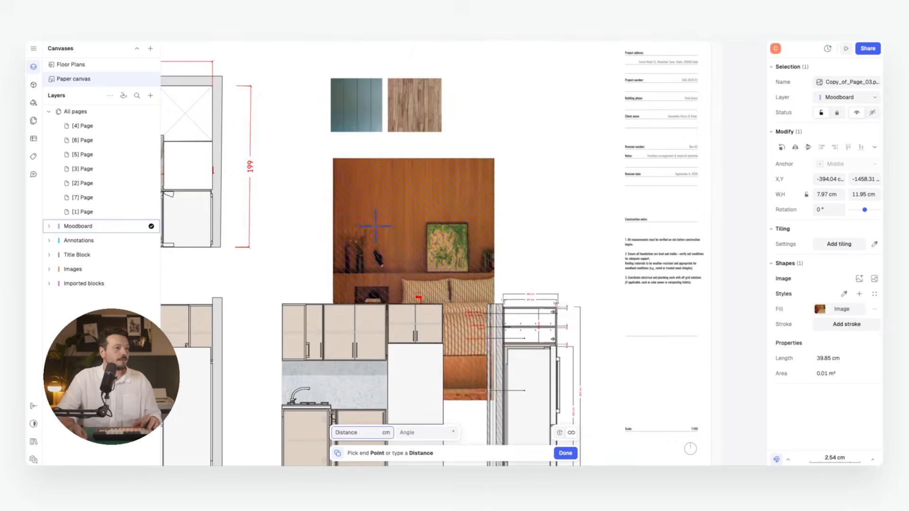
click(491, 145)
drag(611, 321, 516, 232)
- Crop the copied bedroom image to a small, nearly square swatch of the orange timber wall panelling
double_click(503, 160)
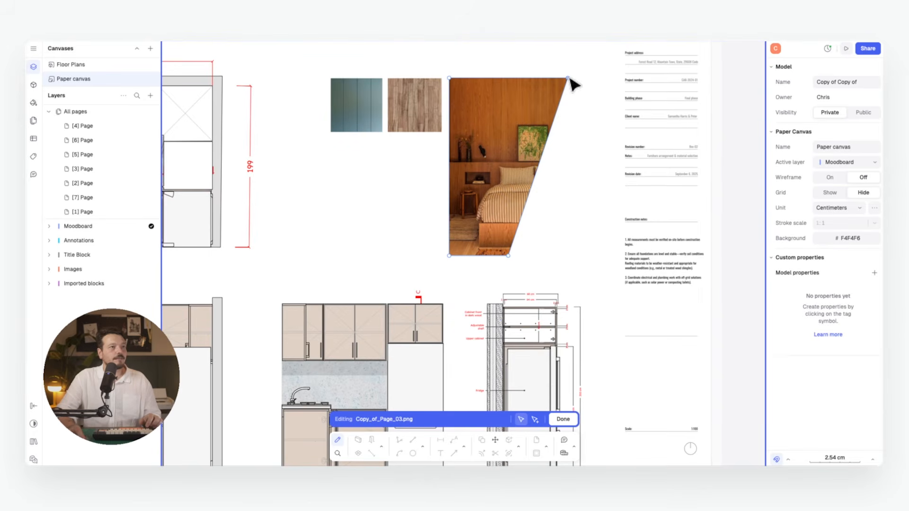
drag(570, 79, 501, 78)
drag(508, 256, 506, 131)
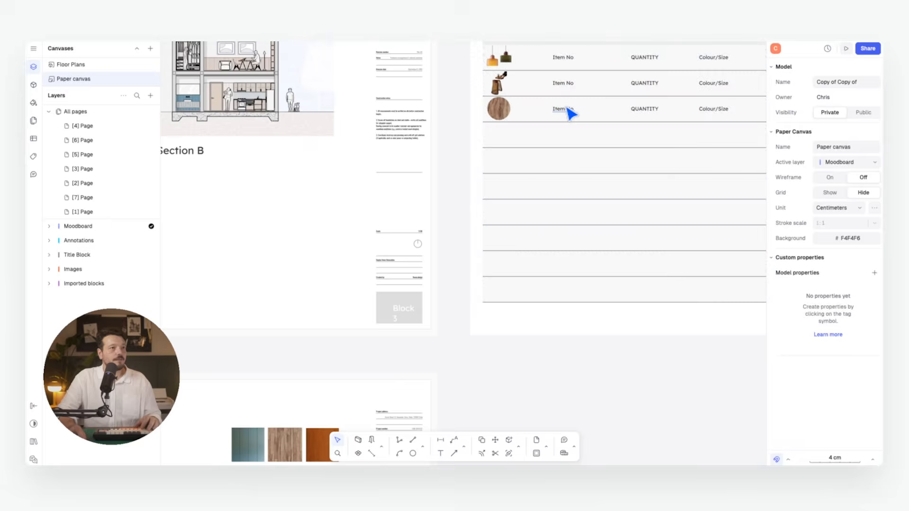
- Copy an "Item No" text from the FF&E schedule to above the teal swatch and change it to 01
click(566, 110)
key(c)
click(564, 110)
middle_drag(365, 183, 422, 57)
scroll(287, 303, up, 5)
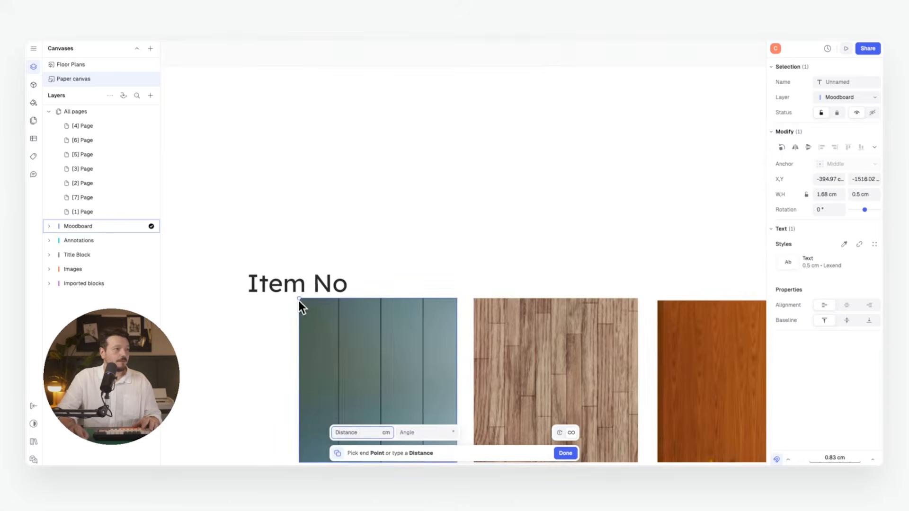
click(348, 294)
double_click(373, 288)
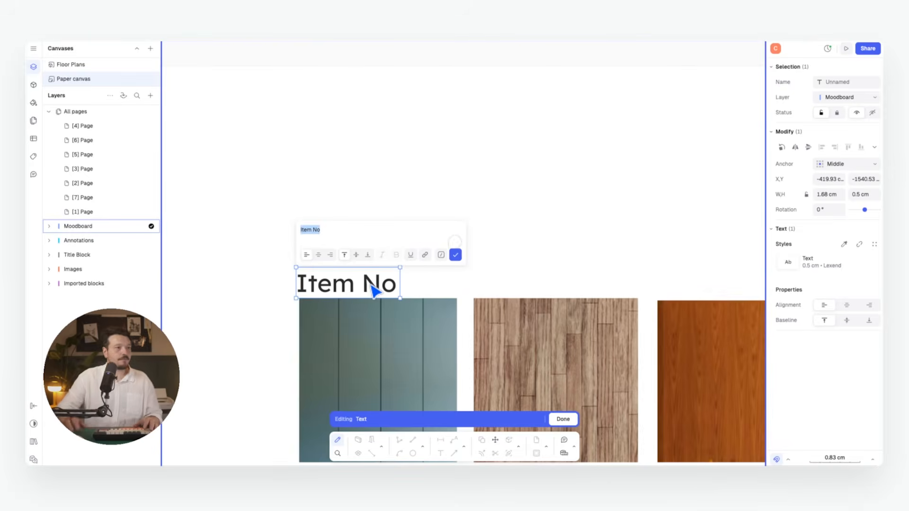
click(458, 251)
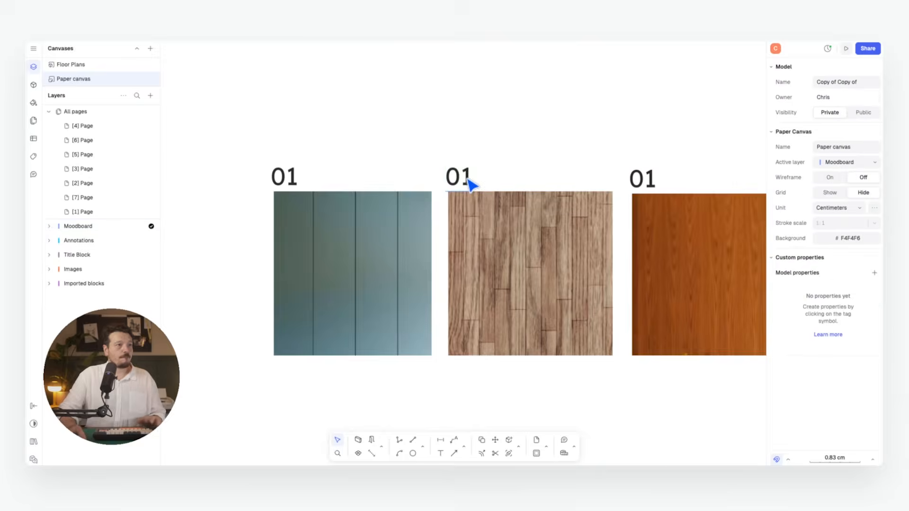
- Renumber the label above the timber flooring swatch as 02 and the one above the orange timber swatch as 03
double_click(468, 180)
text(02)
click(606, 149)
double_click(640, 178)
text(03)
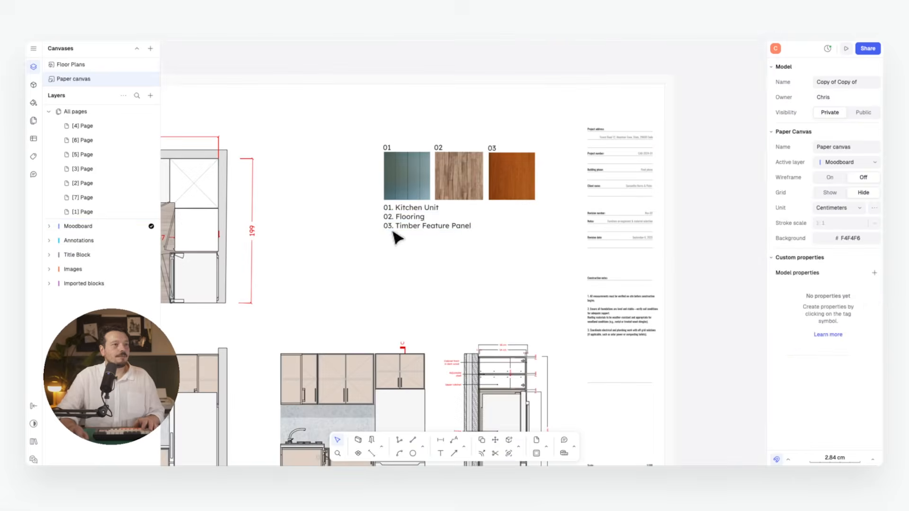
- Copy the Duplex Renovation cover page with its image and texts to below the FF&E schedule, beside the kitchen page
mouse_move(396, 238)
middle_down()
mouse_move(488, 211)
mouse_move(571, 166)
middle_up()
scroll(573, 175, down, 3)
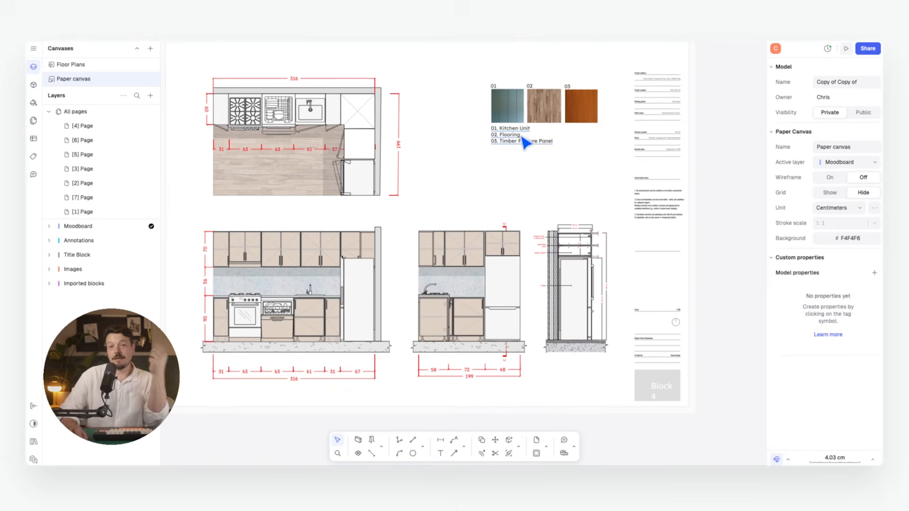
scroll(492, 156, down, 5)
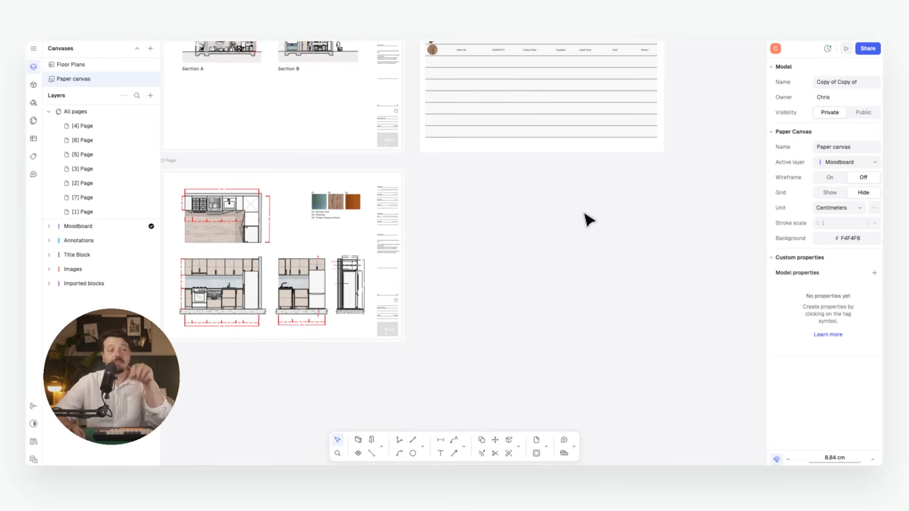
scroll(473, 184, up, 10)
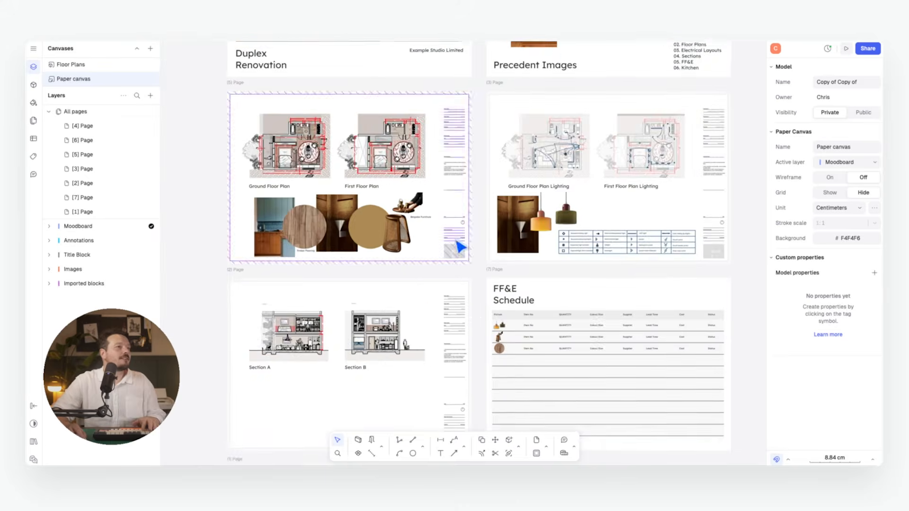
click(287, 248)
shift+click(450, 247)
shift+click(400, 211)
shift+click(283, 102)
drag(286, 106, 628, 235)
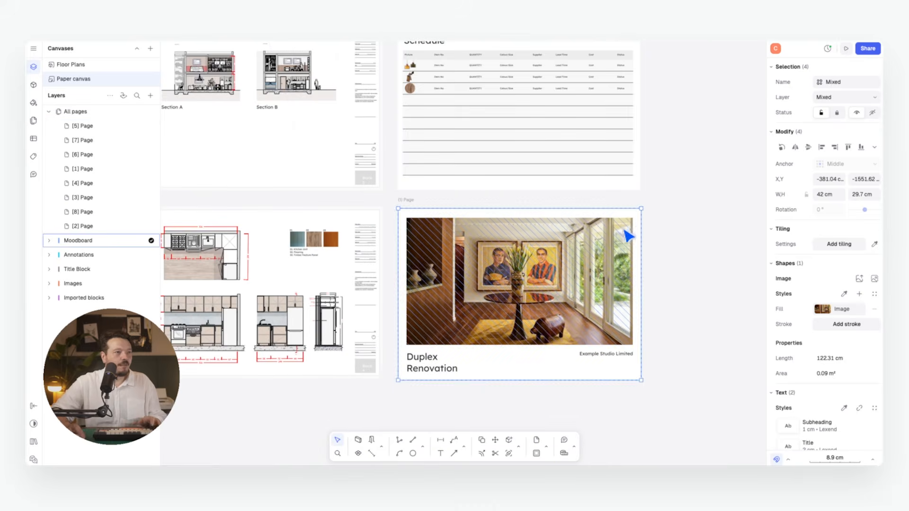
click(675, 258)
- Replace the copied cover page's image fill with the bookshelf picture Copy of.png
scroll(436, 240, down, 2)
scroll(436, 240, right, 4)
click(436, 240)
click(825, 308)
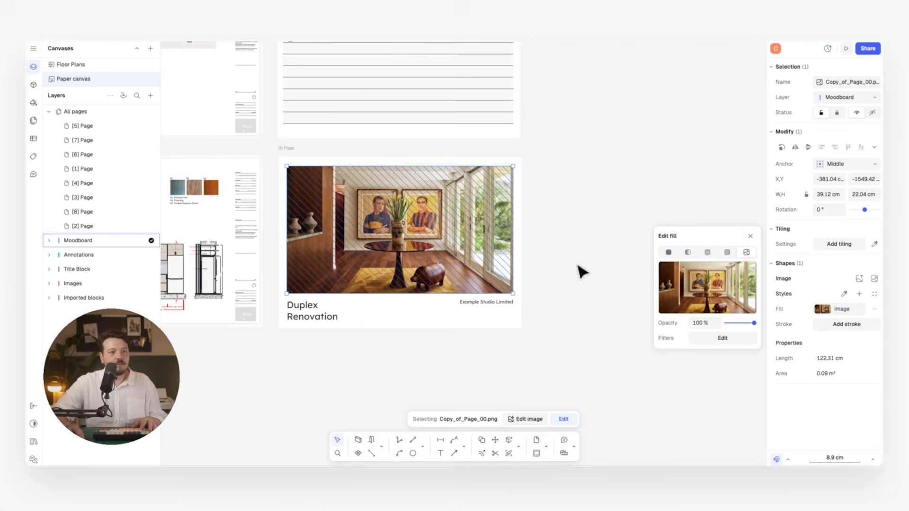
click(707, 284)
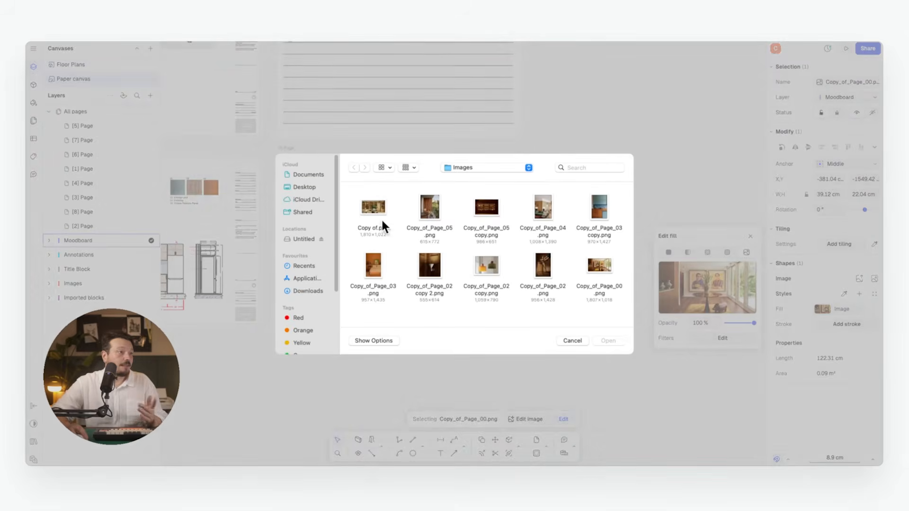
click(608, 340)
click(606, 376)
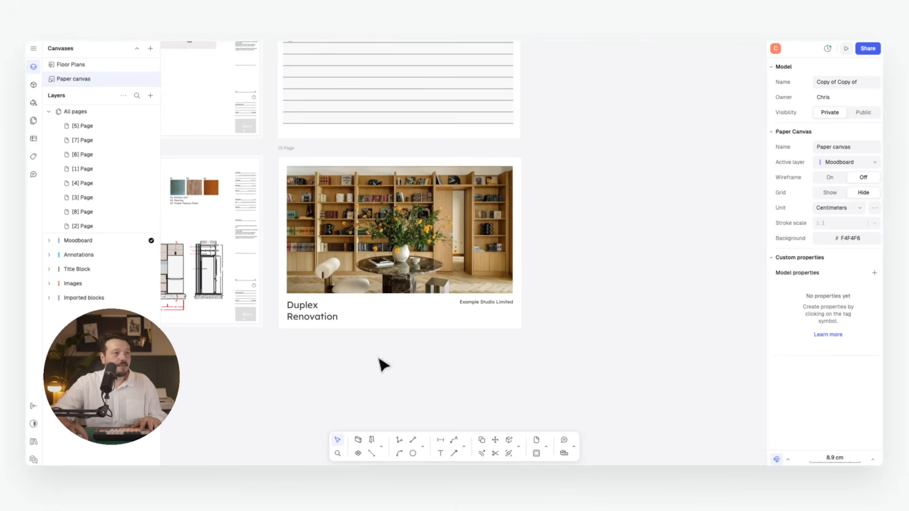
- Review the closing page, then the cover and 1970s Optimism moodboard pages of the finished Duplex Home Renovation presentation
middle_drag(355, 241, 351, 194)
middle_drag(410, 205, 424, 230)
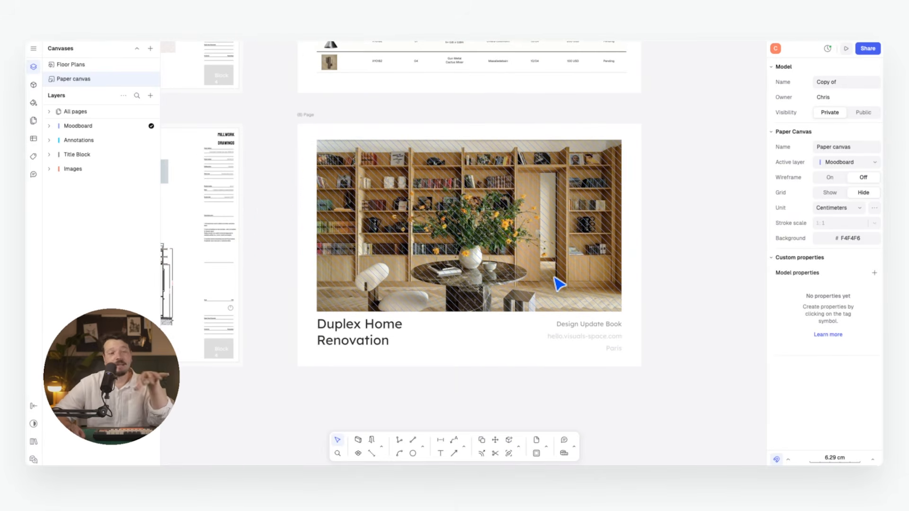
scroll(578, 313, down, 5)
middle_drag(505, 57, 484, 290)
scroll(391, 192, up, 5)
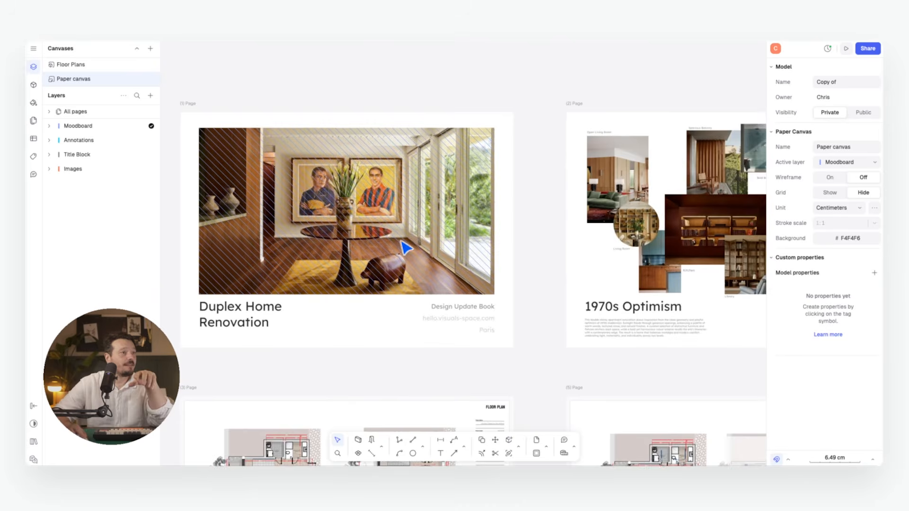
middle_drag(389, 256, 411, 198)
middle_drag(550, 210, 273, 215)
middle_drag(611, 217, 757, 104)
scroll(481, 237, down, 1)
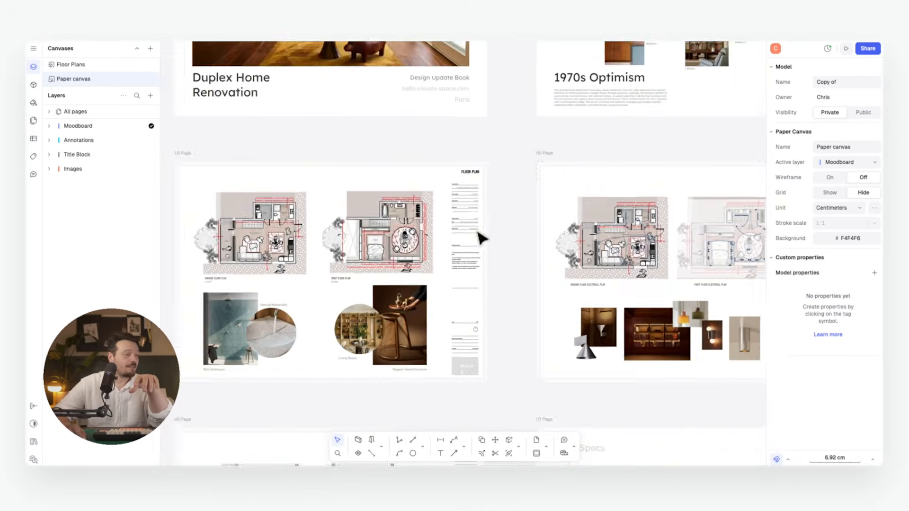
- Review the floor plan, electrical plan, FF&E Specs and millwork drawing pages of the finished presentation
middle_drag(481, 237, 570, 156)
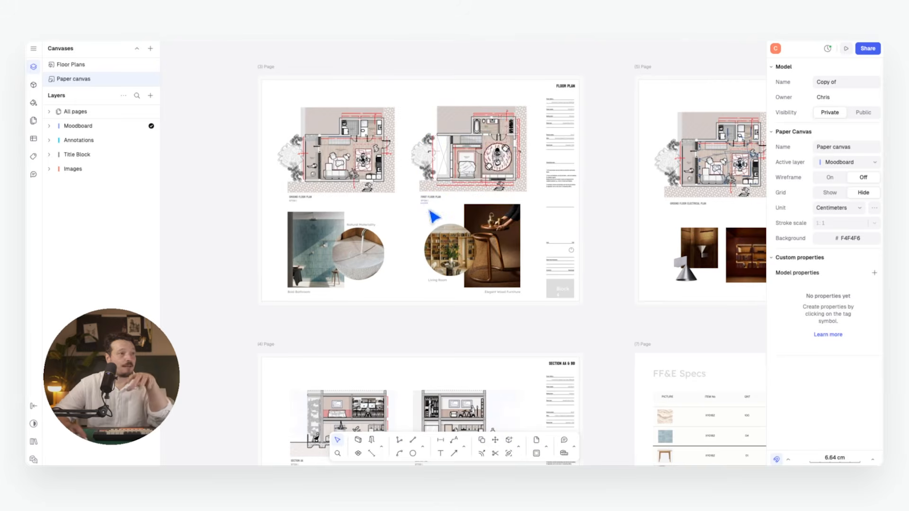
scroll(440, 257, right, 8)
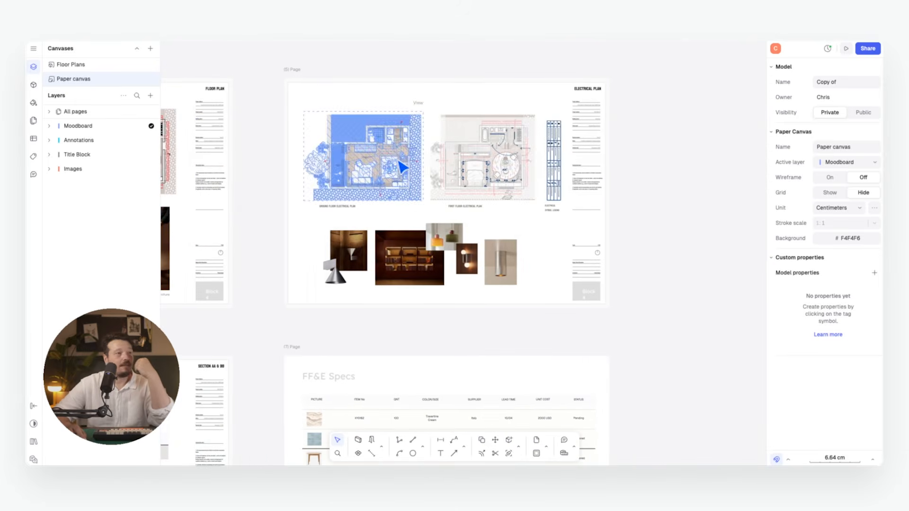
scroll(403, 167, down, 5)
scroll(422, 205, left, 2)
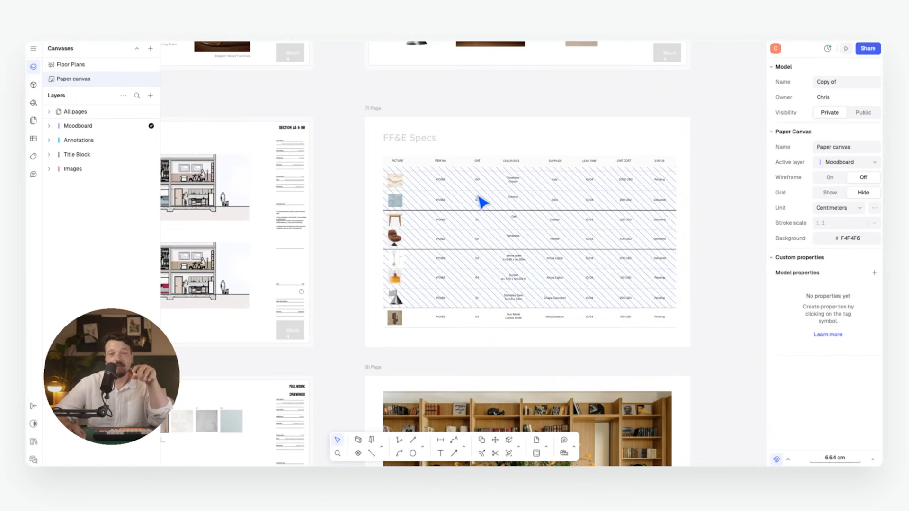
scroll(483, 203, right, 2)
scroll(504, 205, down, 1)
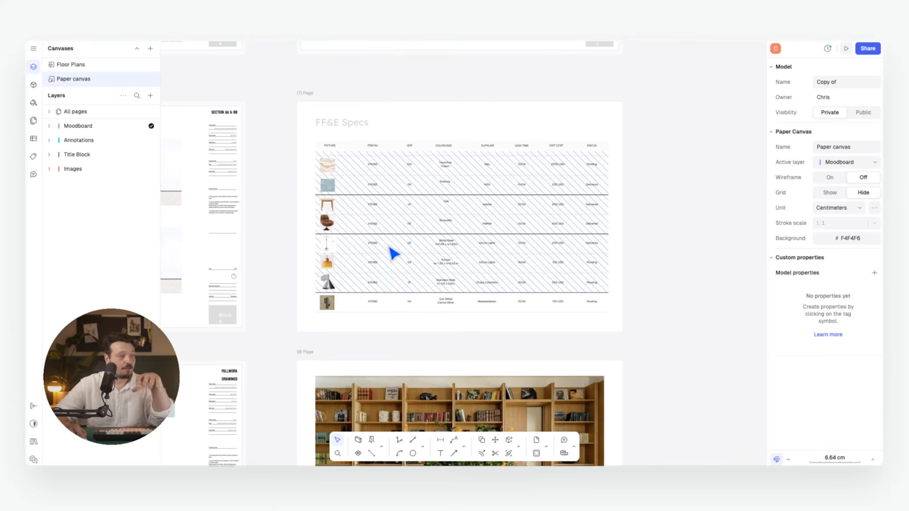
scroll(385, 252, down, 4)
scroll(426, 204, left, 4)
scroll(426, 204, left, 3)
scroll(364, 248, down, 1)
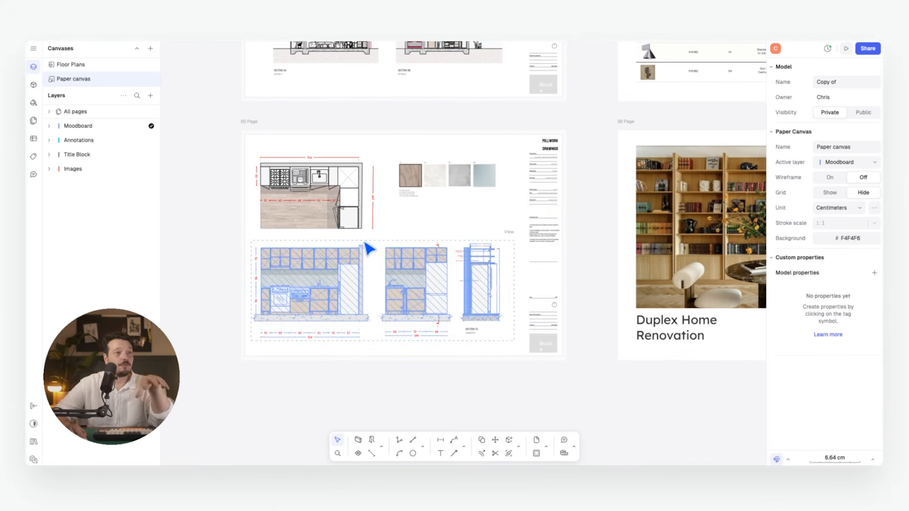
scroll(426, 246, right, 7)
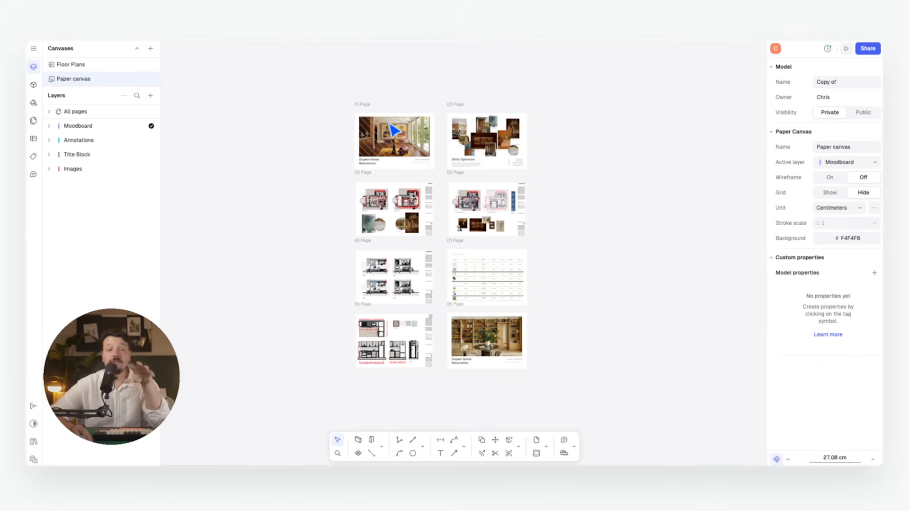
- Share the model with a collaborator by the studio e-mail address and set their access to Viewer
click(875, 48)
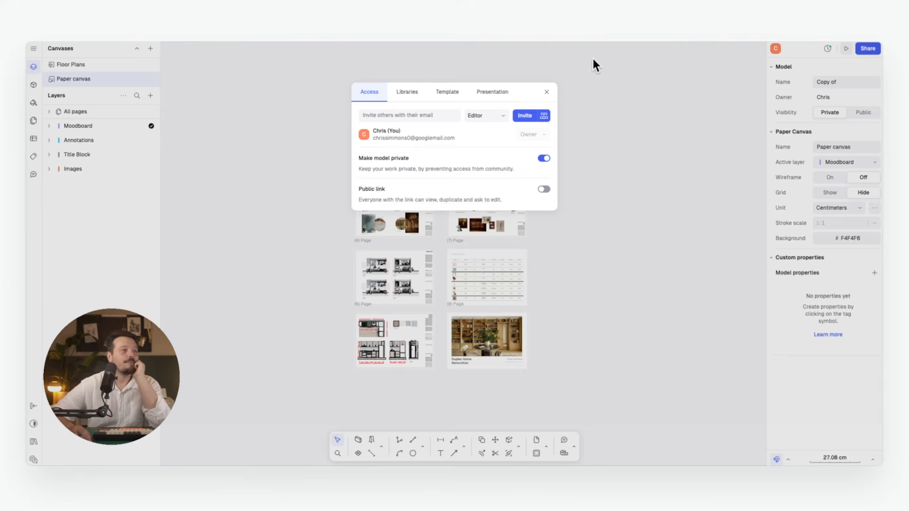
click(419, 115)
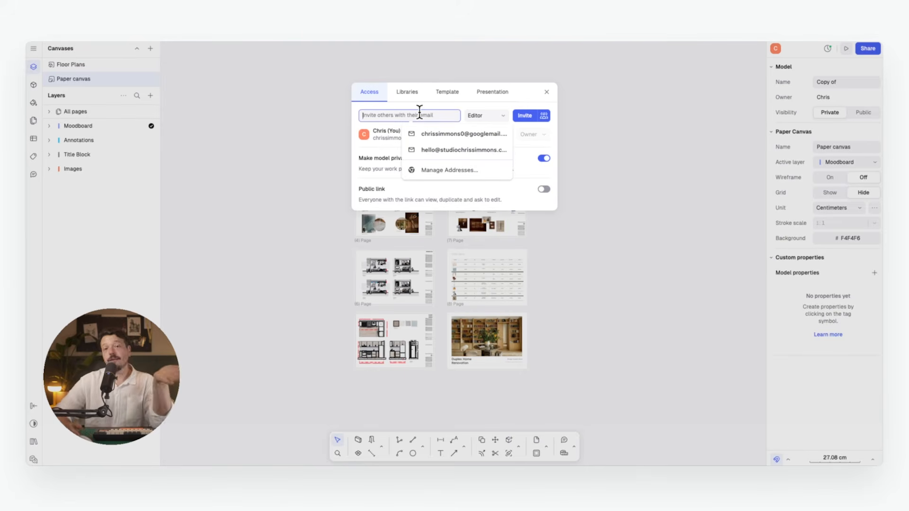
click(462, 149)
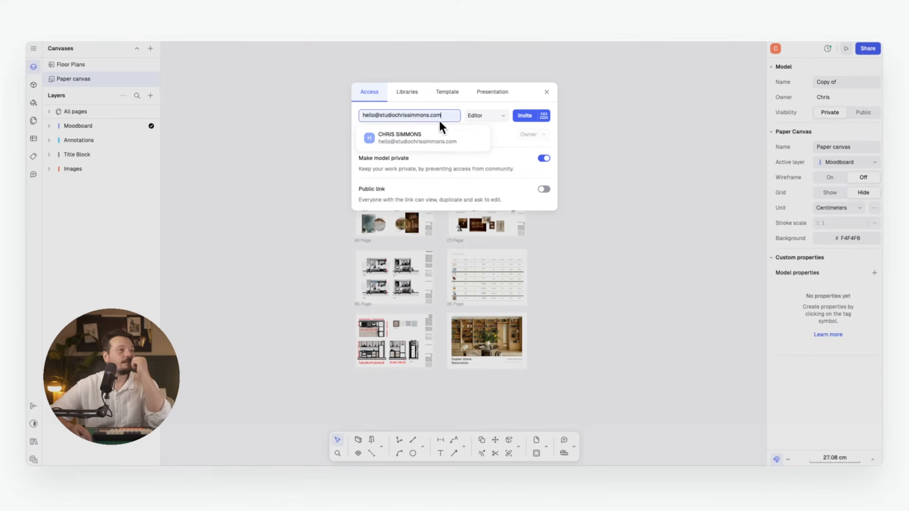
click(441, 139)
click(534, 135)
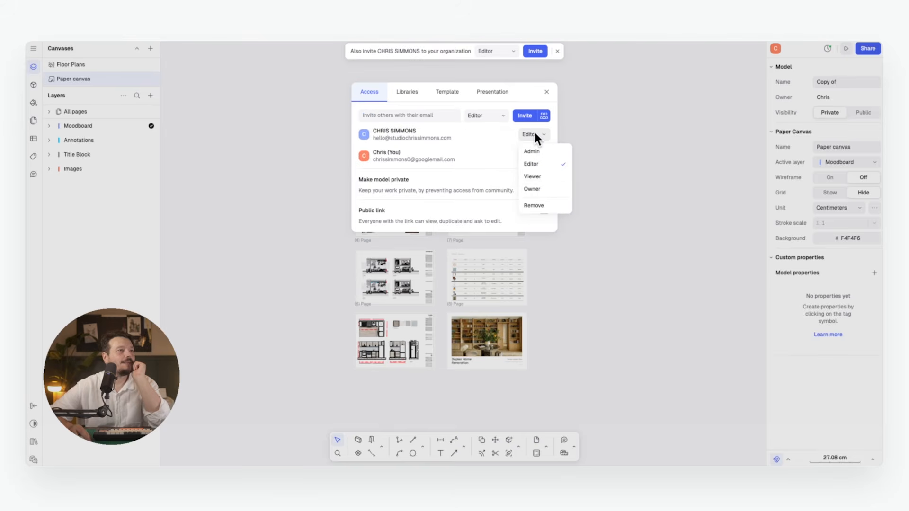
click(539, 176)
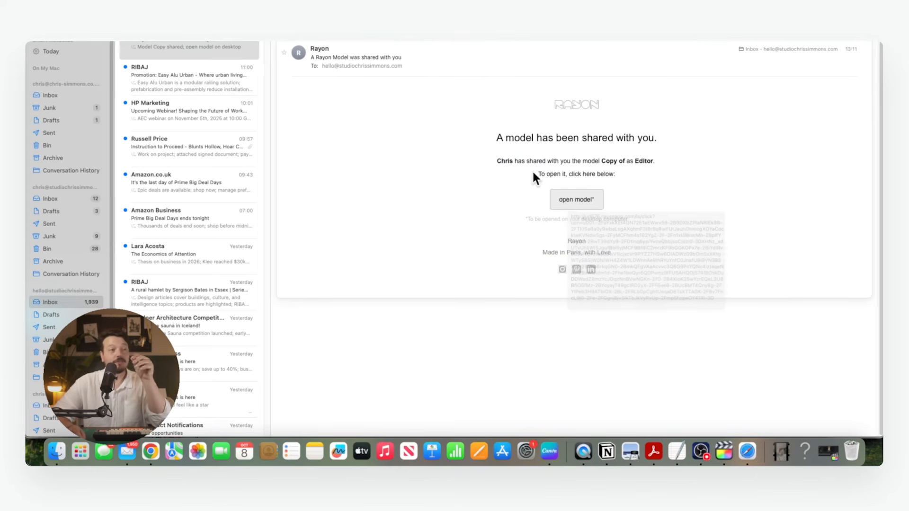
- Switch to Mail and open the shared model from the invitation e-mail in Safari
right_click(574, 198)
mouse_move(633, 224)
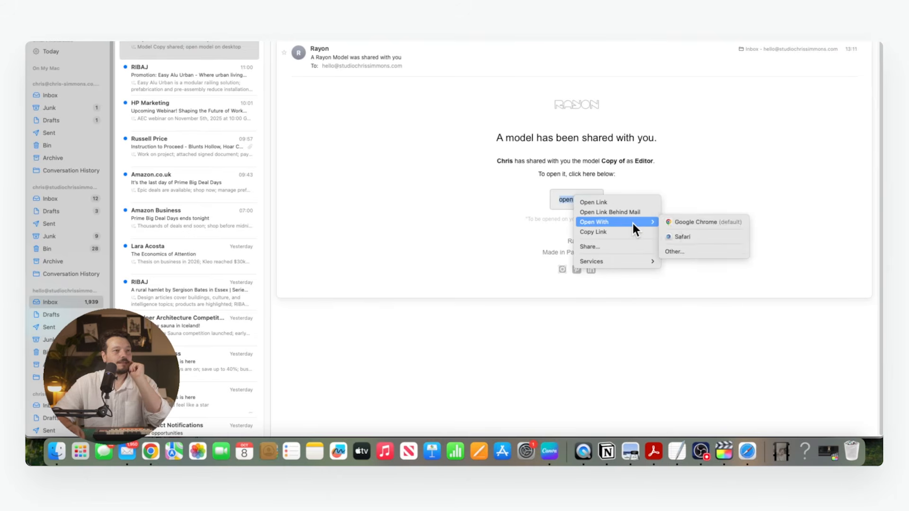
click(704, 236)
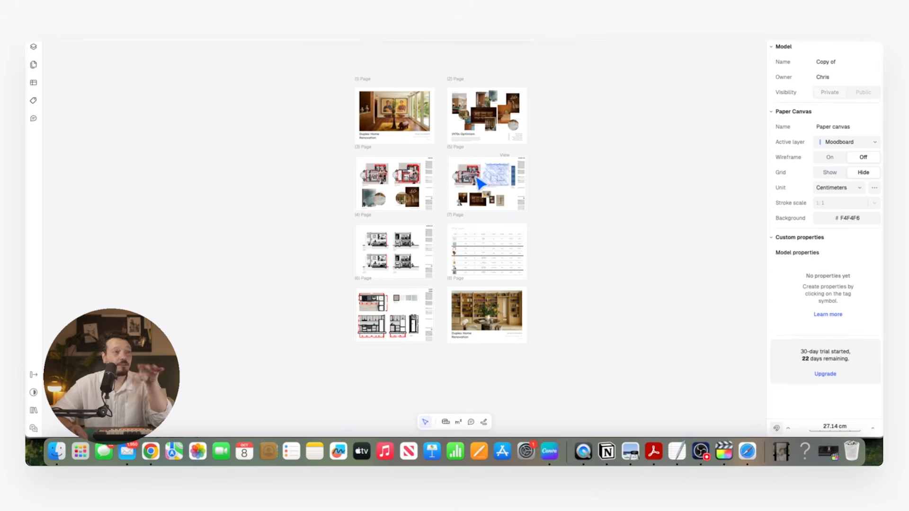
- Inspect the ground floor plan view and the living room circle image on the floor plan page of the shared model
scroll(331, 161, up, 3)
click(303, 149)
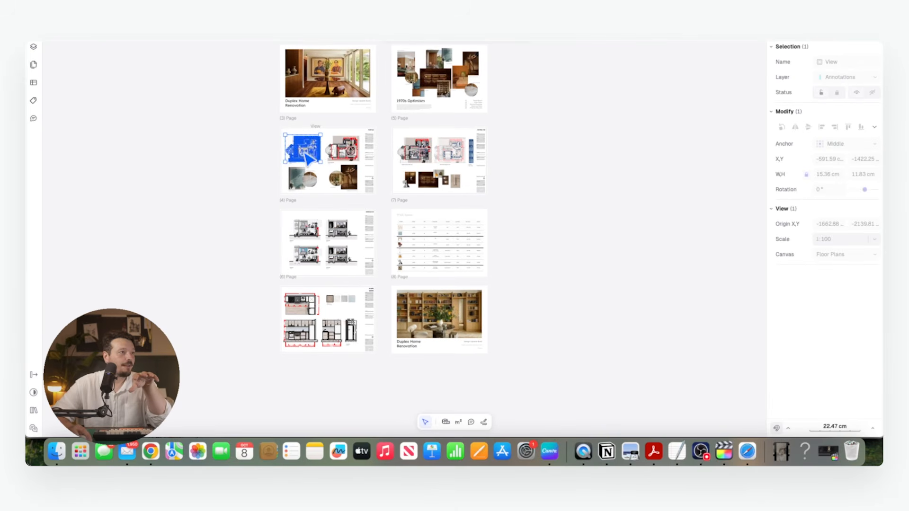
click(339, 179)
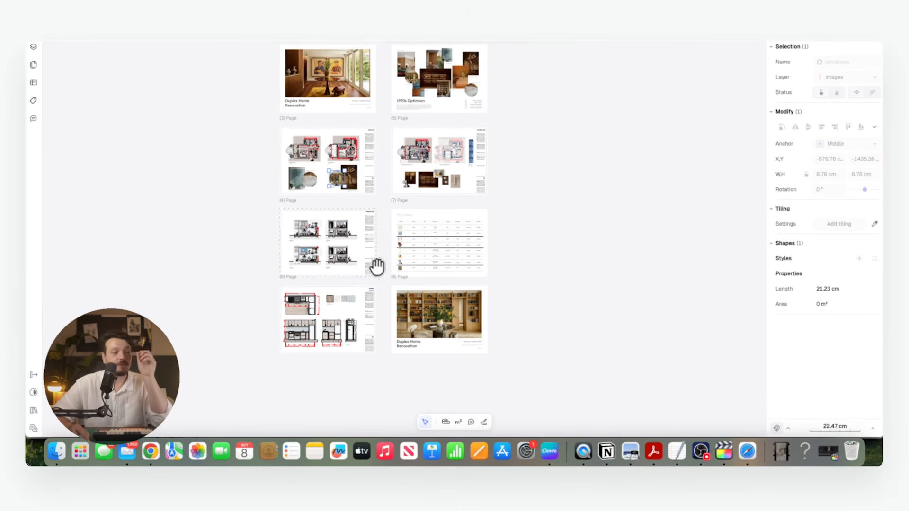
- Post the comment "The client has asked for a double sink, can we accommodate it?" beside the sink on the millwork page's kitchen plan
middle_drag(377, 267, 365, 222)
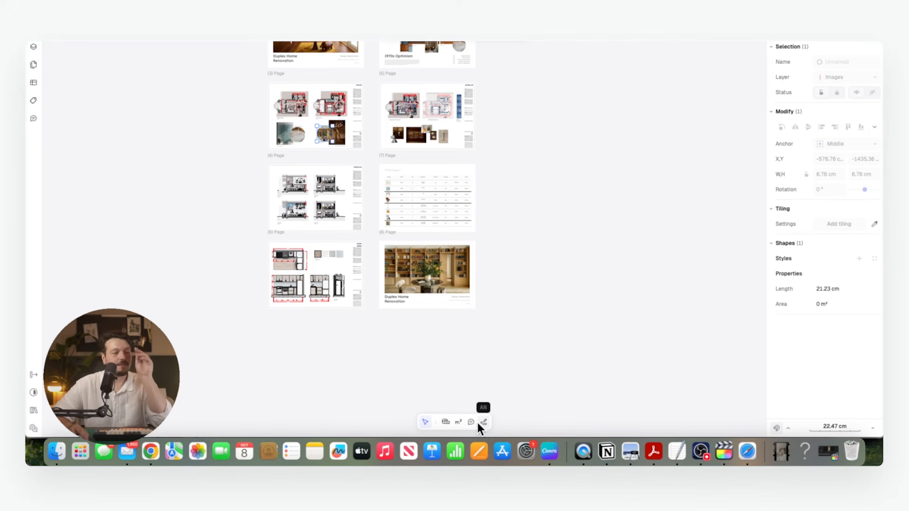
middle_drag(487, 293, 522, 326)
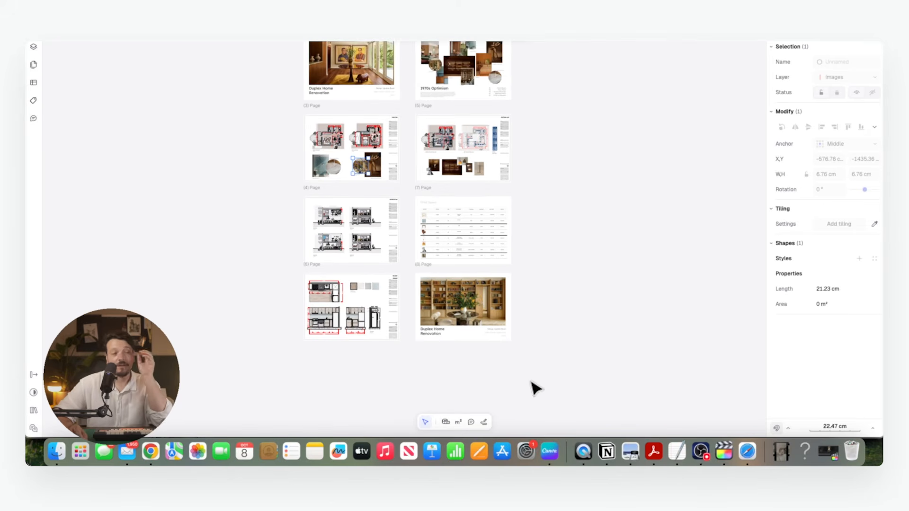
click(471, 422)
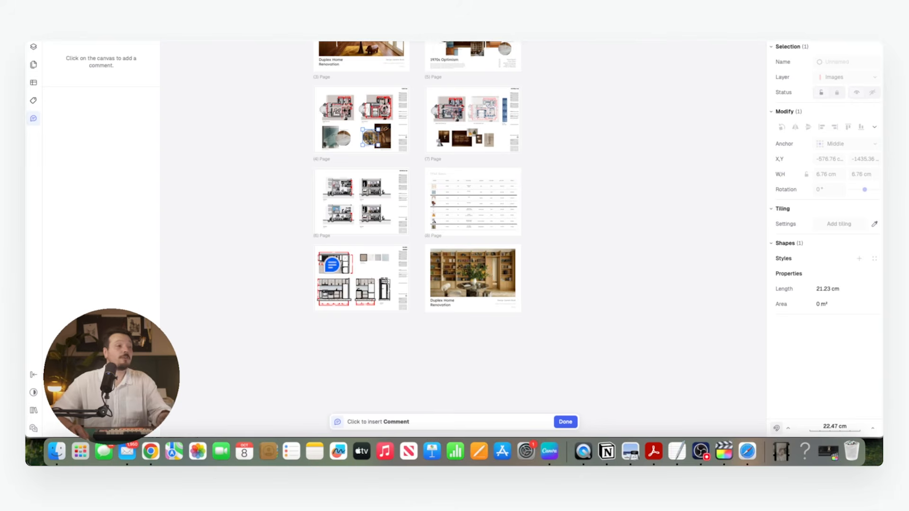
scroll(321, 257, up, 10)
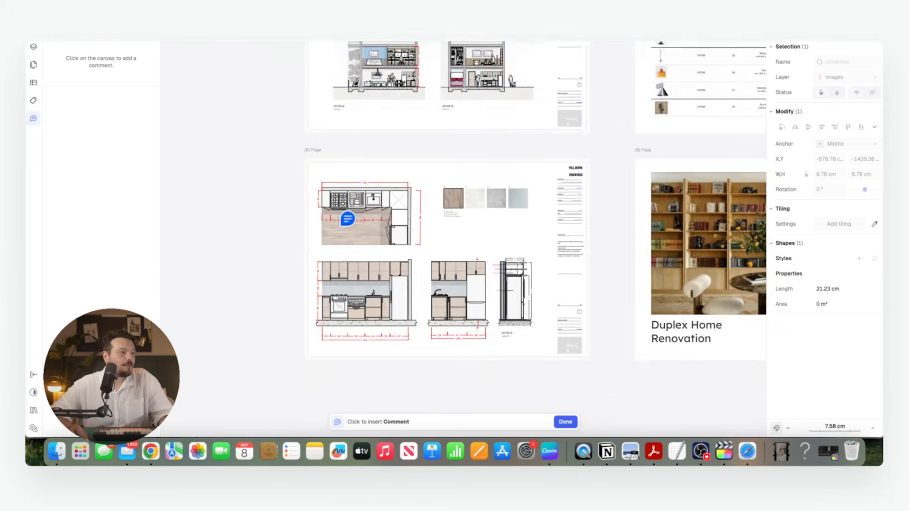
click(416, 183)
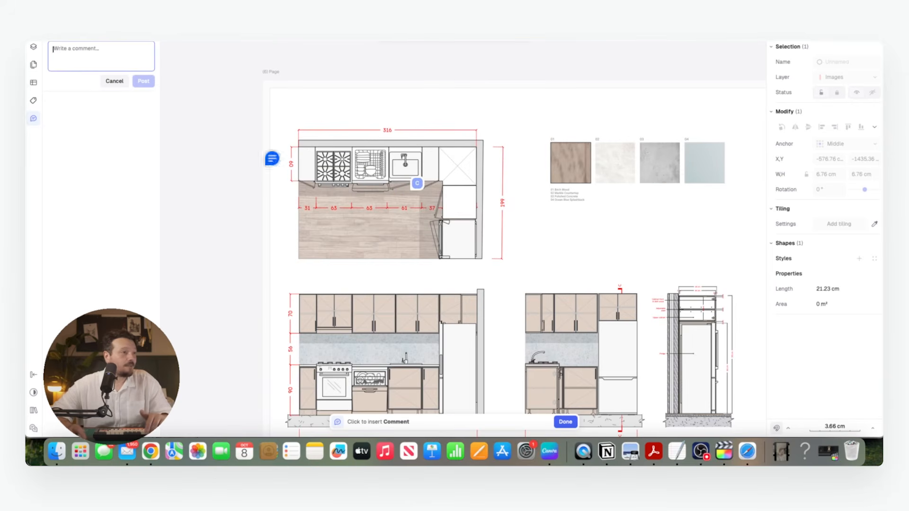
text(The client has aske)
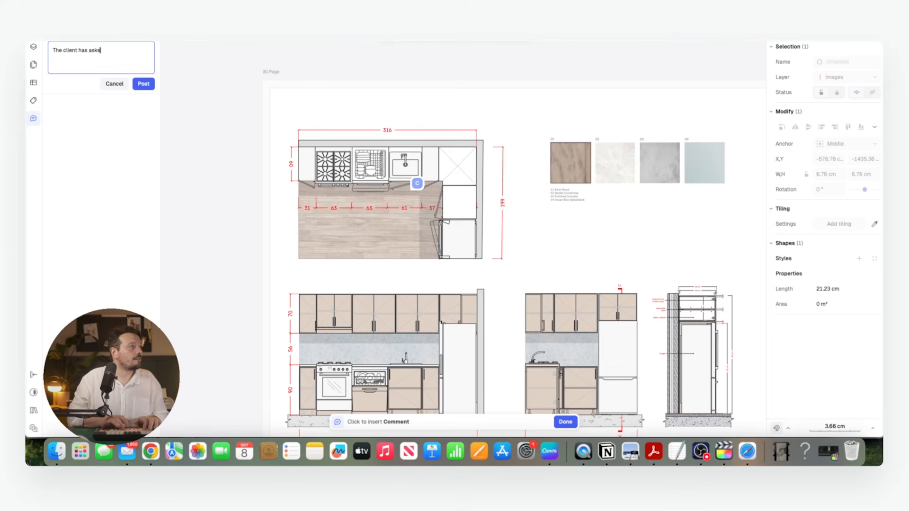
text(d for a double sink, c)
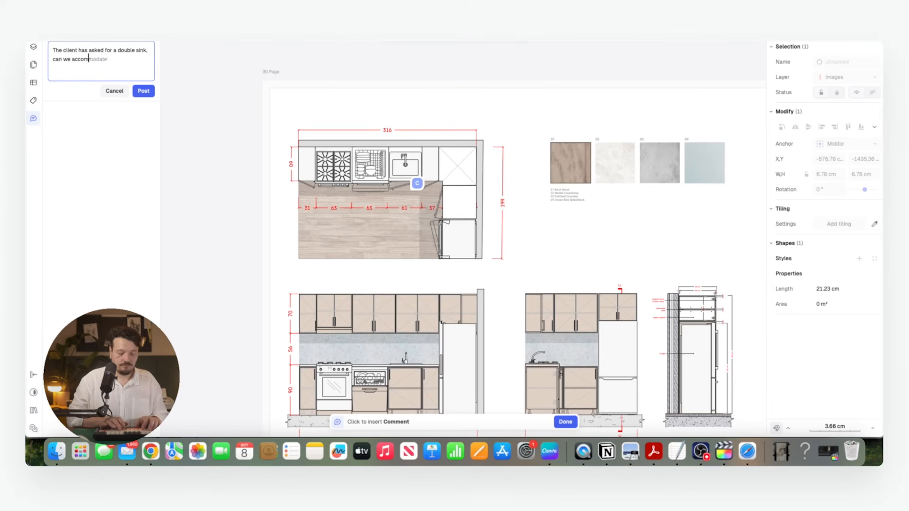
text(an we accommodate it?)
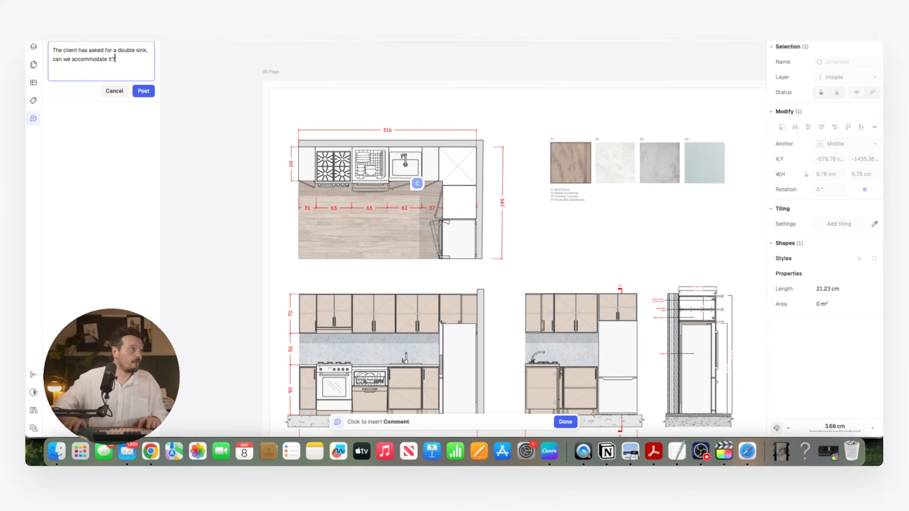
click(143, 90)
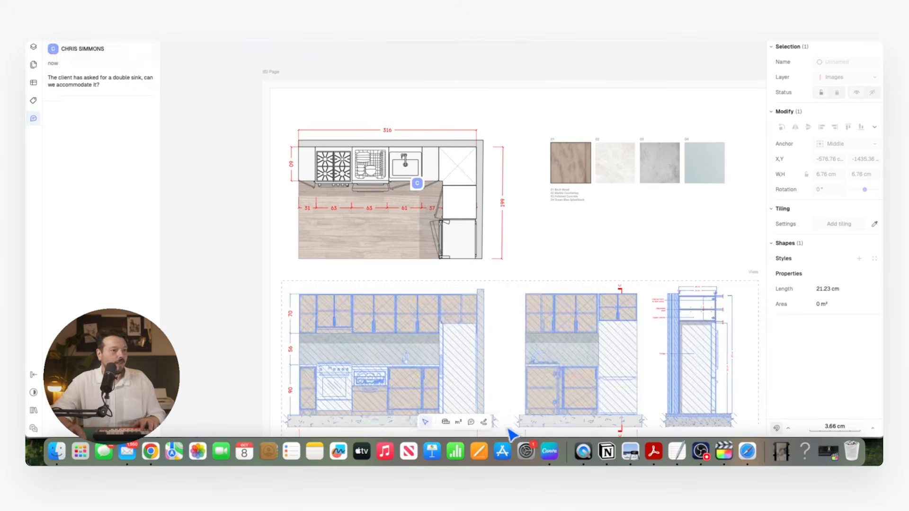
- Annotate the kitchen plan with a freehand box over the sink and adjoining dishwasher and a left-pointing arrow at the counter's left end
click(483, 422)
mouse_move(306, 167)
mouse_down()
mouse_move(286, 161)
mouse_move(287, 171)
mouse_up()
mouse_move(425, 155)
mouse_down()
mouse_move(362, 156)
mouse_move(423, 176)
mouse_move(417, 147)
mouse_up()
click(564, 422)
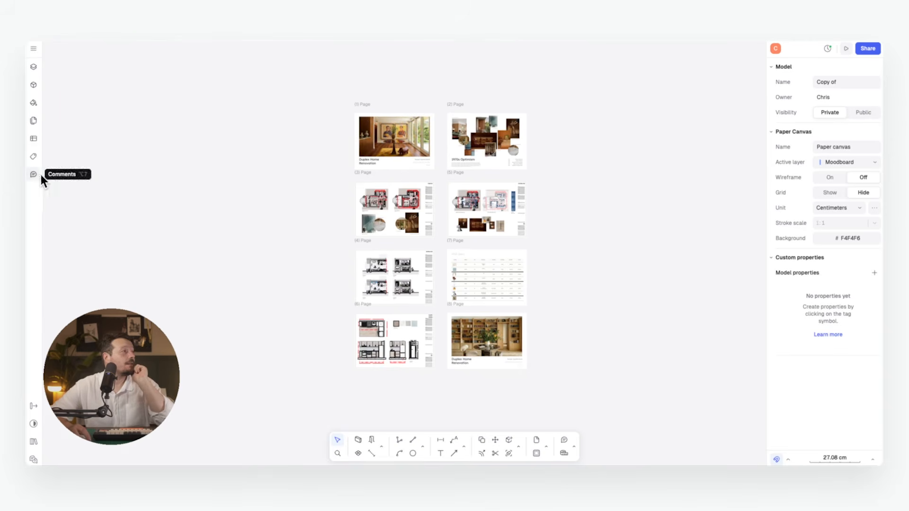
- In the owner's model, review the collaborator's double-sink comment, its reaction choices and the annotation on the kitchen plan
click(33, 174)
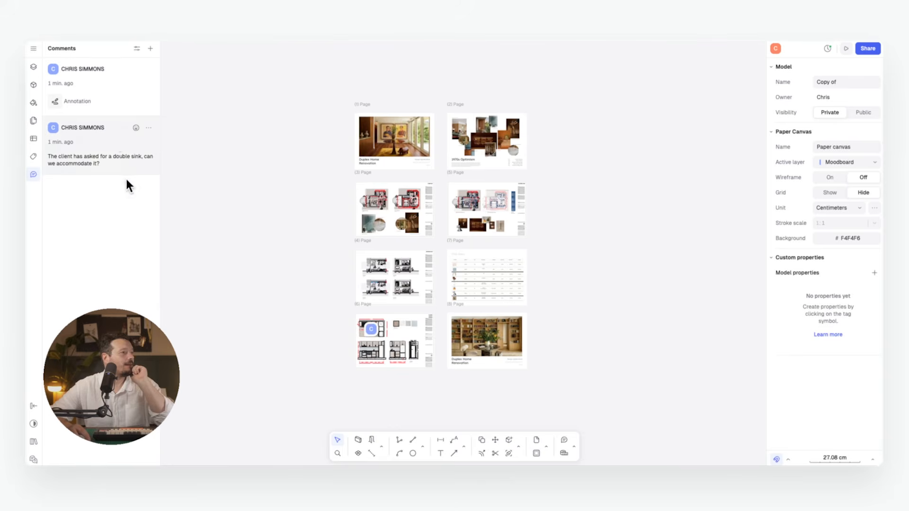
click(372, 330)
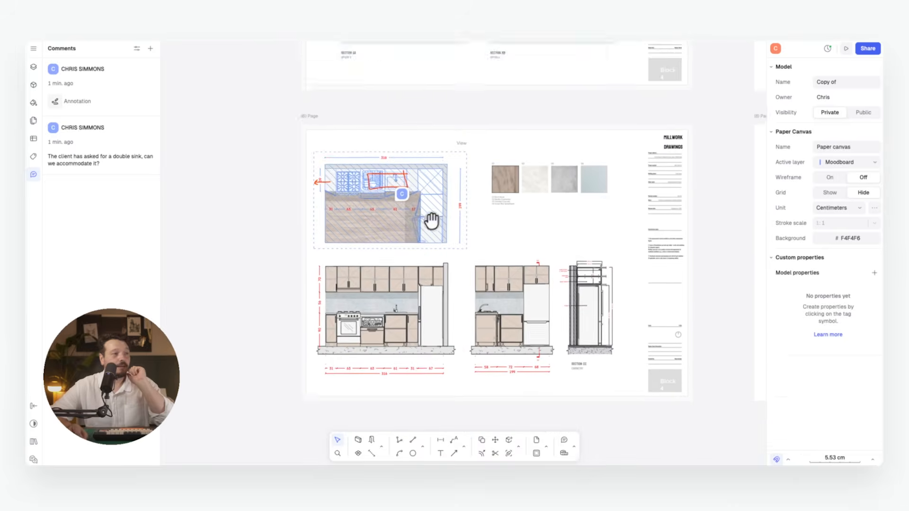
middle_drag(432, 221, 424, 180)
scroll(329, 147, up, 5)
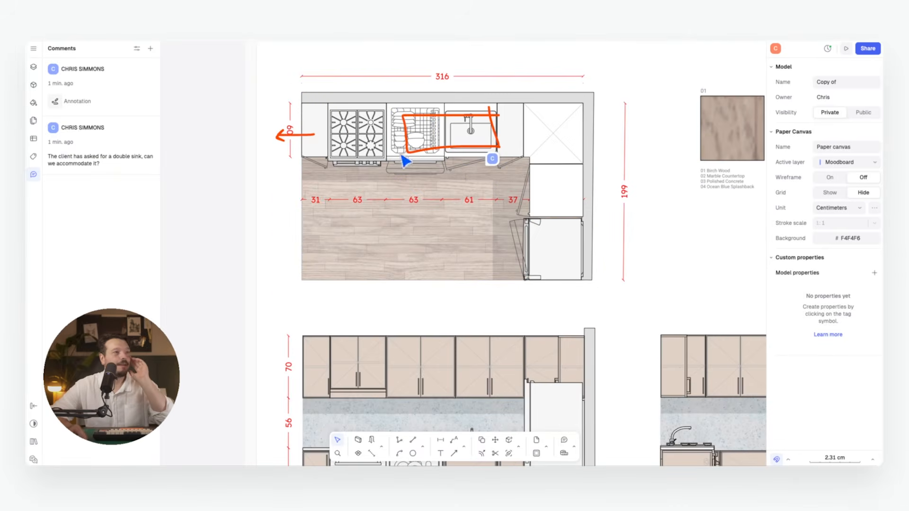
click(137, 128)
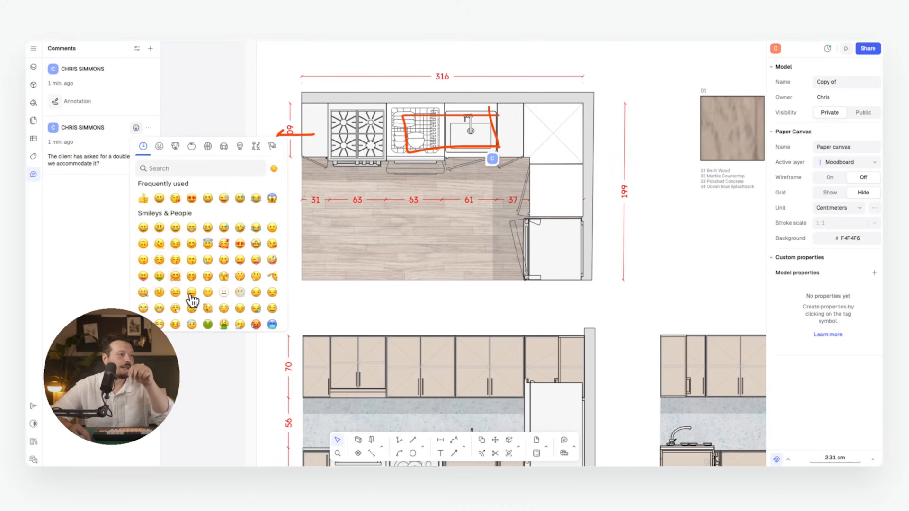
click(104, 143)
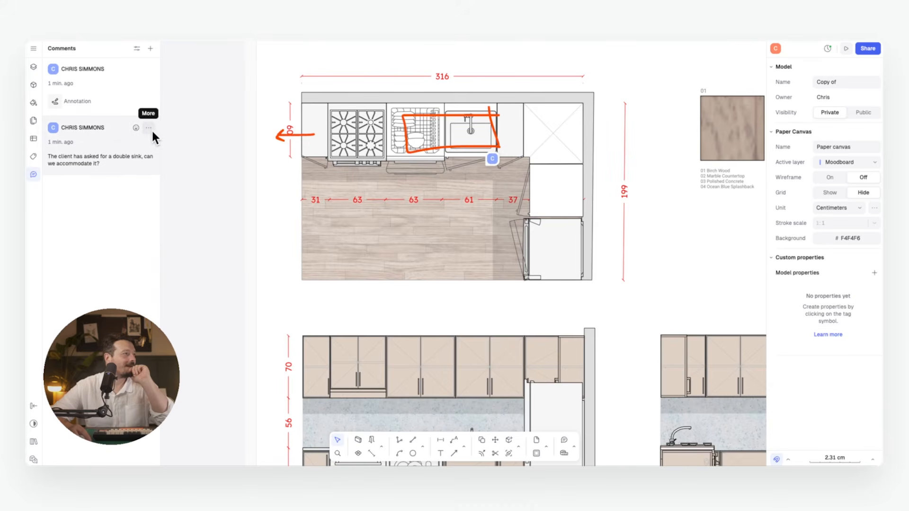
- Reply "Yes that should be possible, i will update and resend" to the double-sink comment and close its thread
click(121, 152)
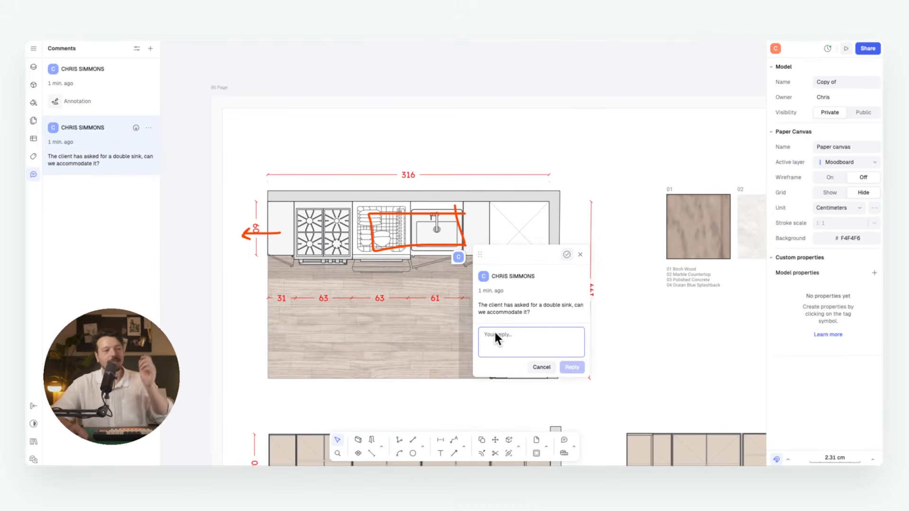
text(Yes that should be possible, I)
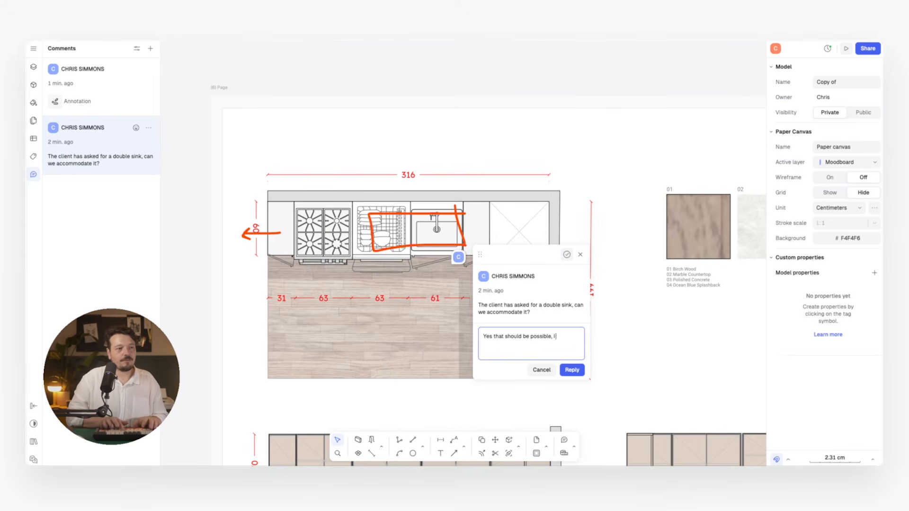
text(dat)
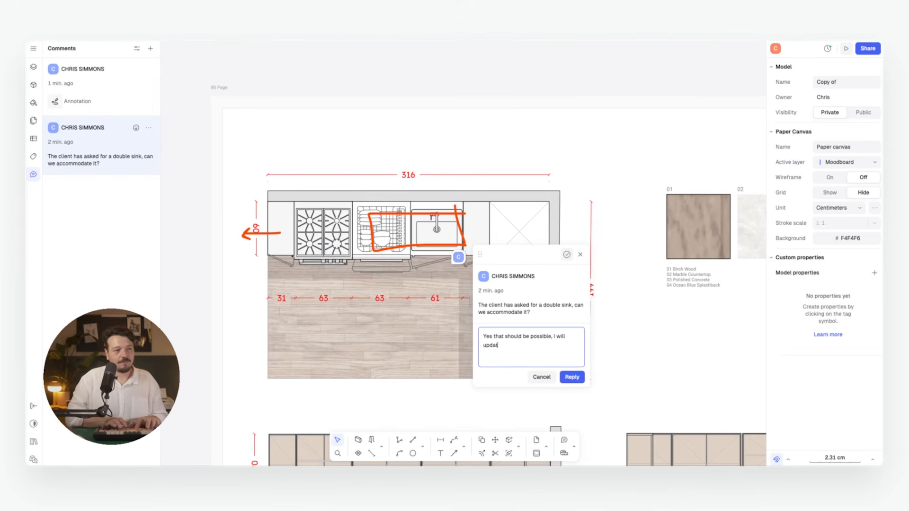
click(571, 376)
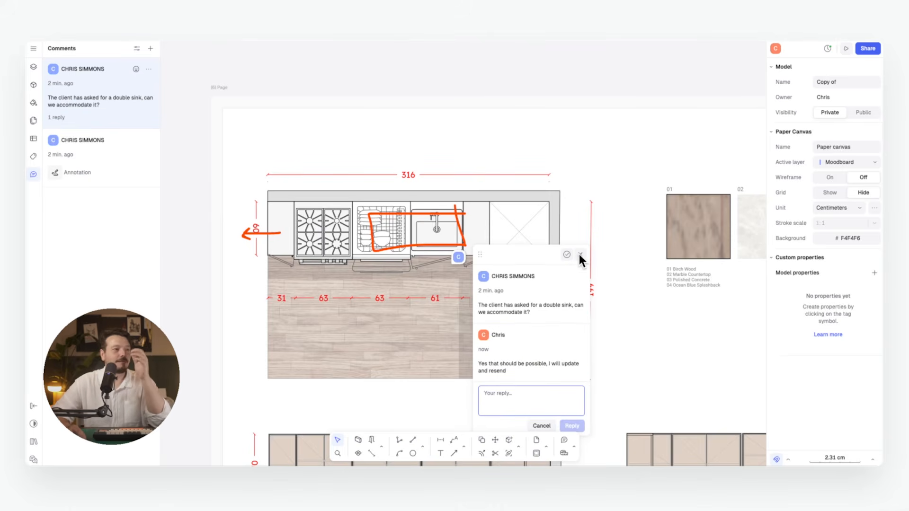
click(580, 256)
- Publish all pages of the model as a presentation in the sharing settings
scroll(422, 180, down, 5)
scroll(448, 161, up, 5)
middle_drag(450, 136, 416, 133)
click(867, 49)
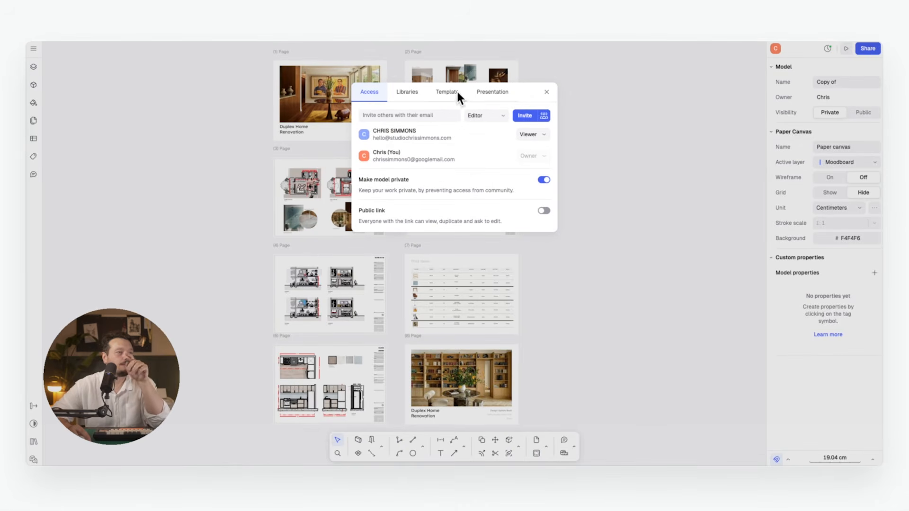
click(503, 91)
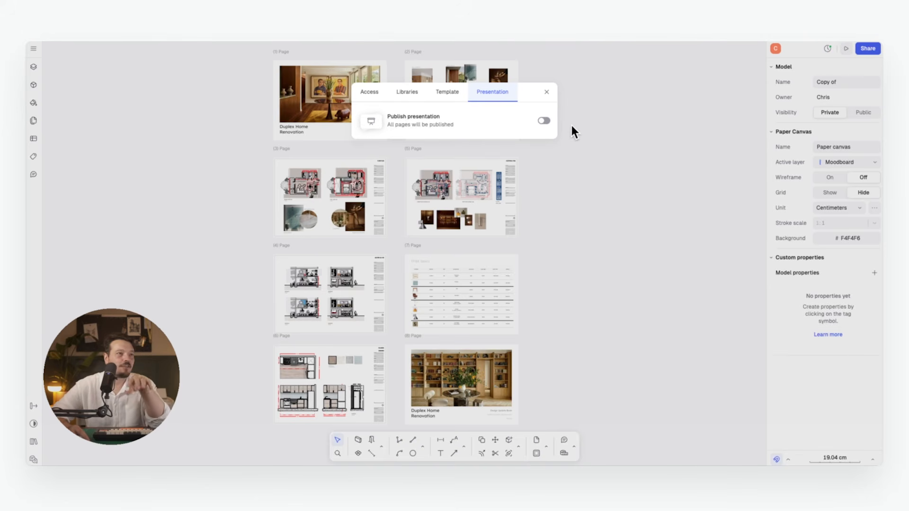
click(545, 121)
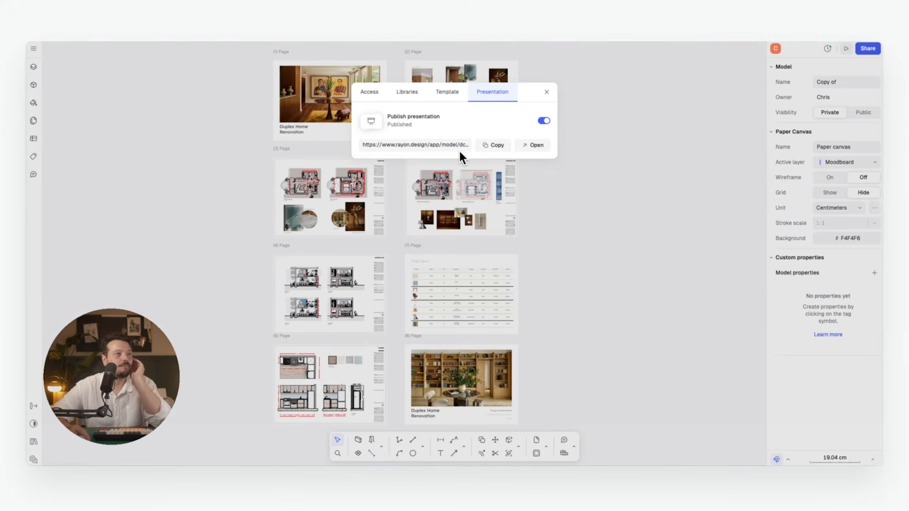
- Open the published presentation and page through it from the cover to the closing page
click(545, 145)
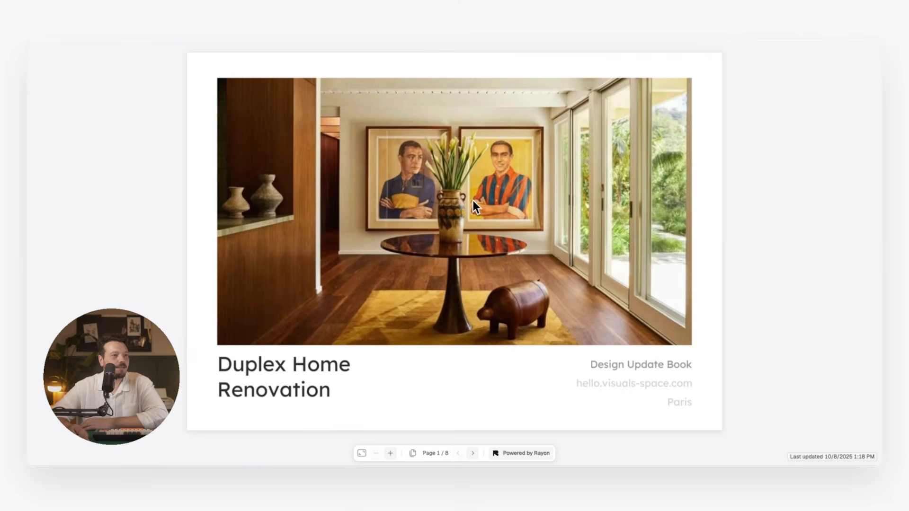
click(472, 453)
click(472, 453)
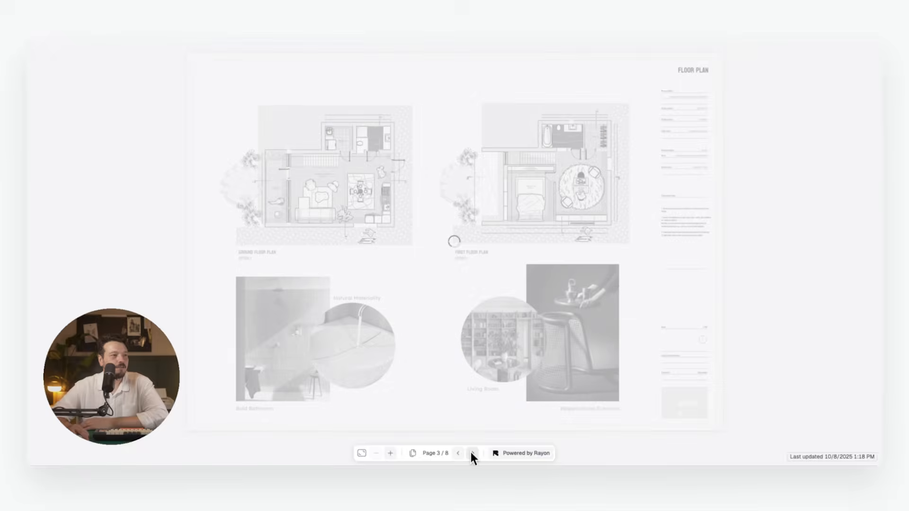
click(472, 453)
click(472, 453)
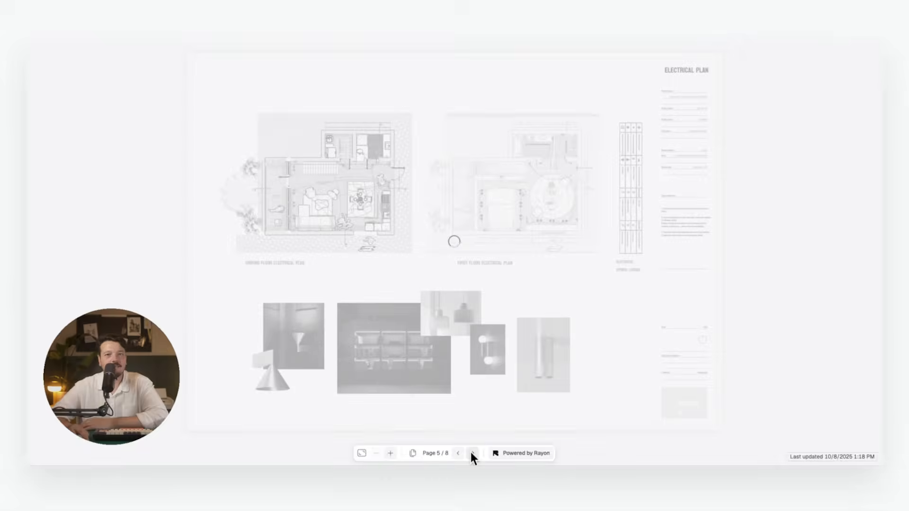
click(472, 453)
click(472, 453)
click(472, 453)
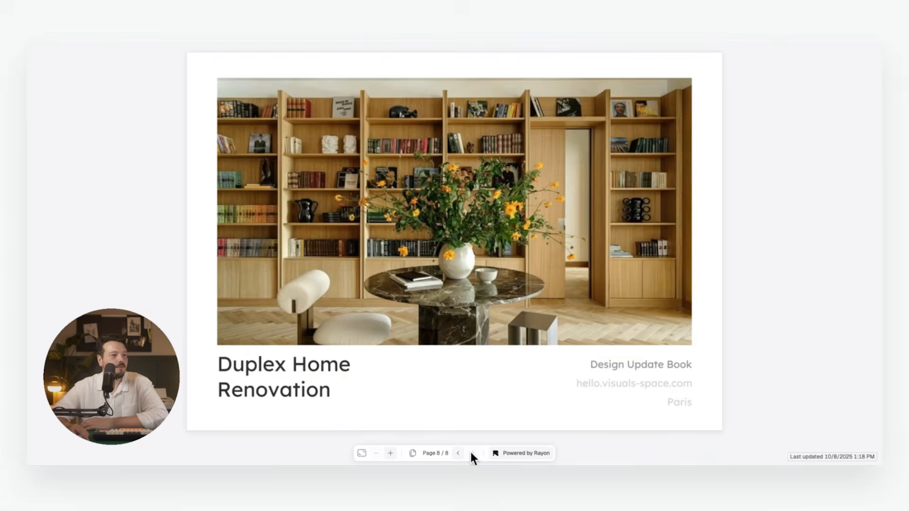
scroll(386, 203, up, 3)
scroll(399, 284, down, 3)
click(457, 452)
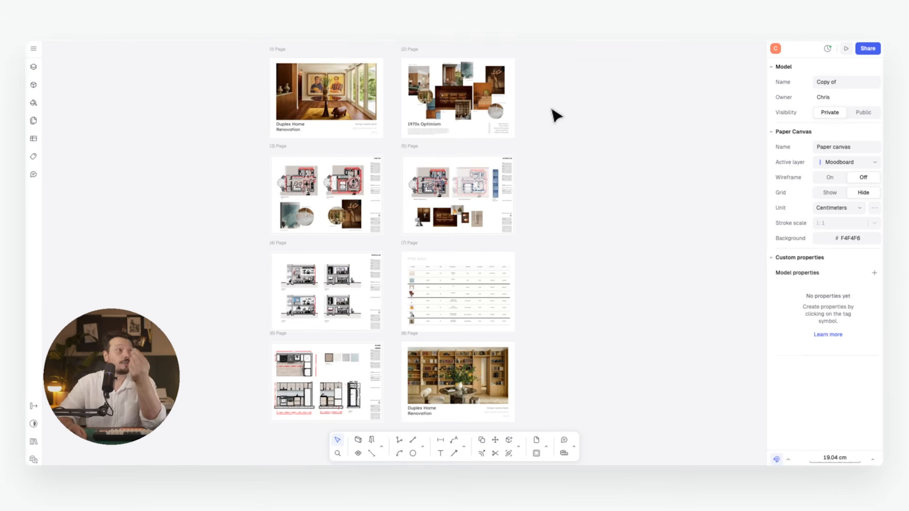
- Set up a PDF export of all eight pages with High (300dpi) image quality
click(33, 49)
mouse_move(107, 121)
mouse_move(158, 124)
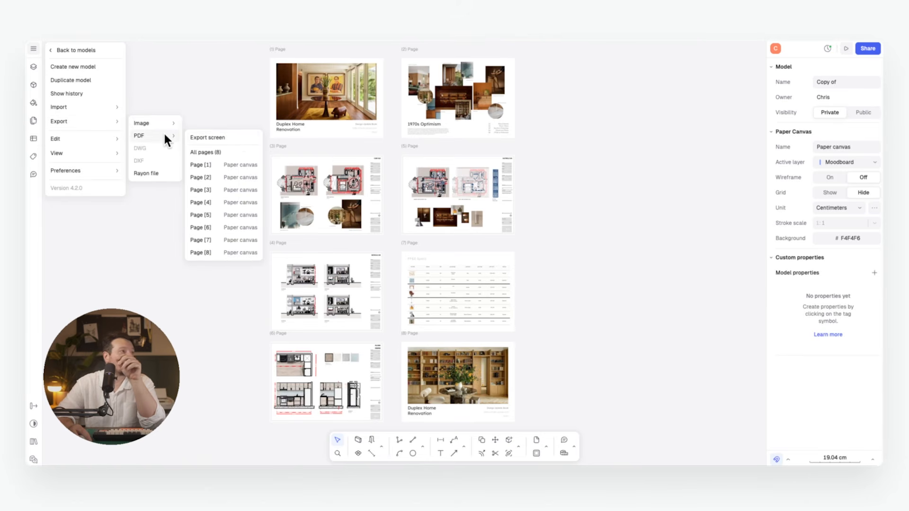
click(235, 151)
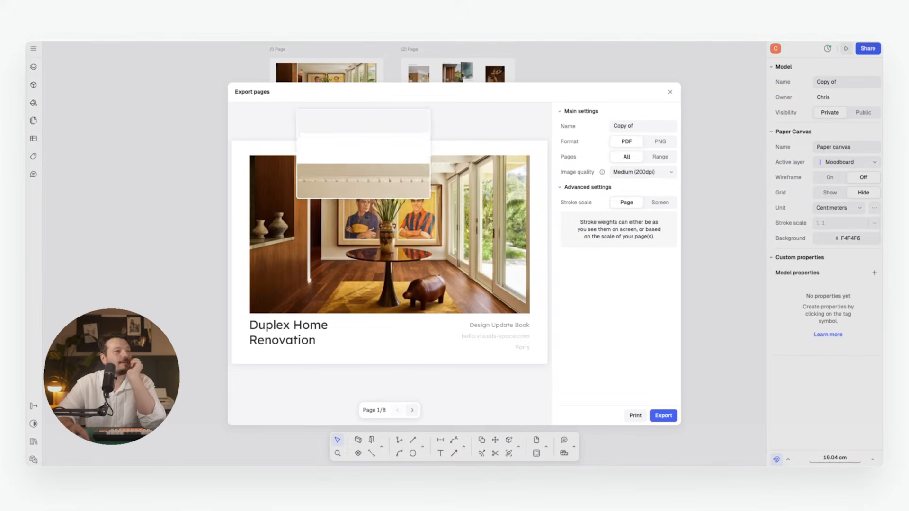
click(673, 173)
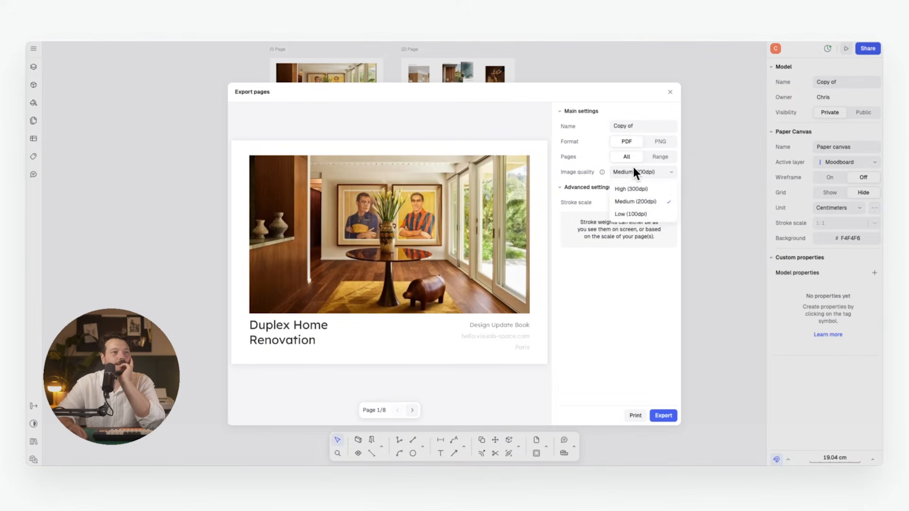
click(646, 191)
- Name the export Presentation and save the PDF to the Desktop
click(624, 126)
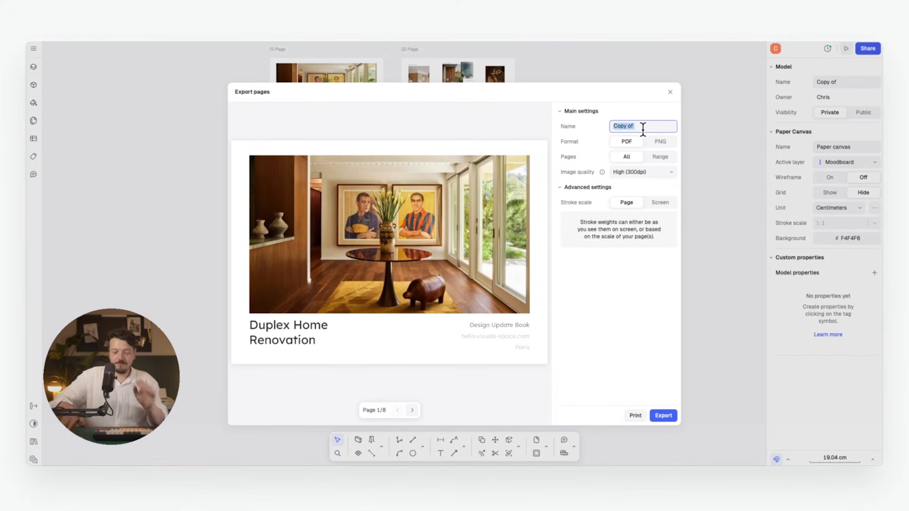
text(Presentation)
key(Return)
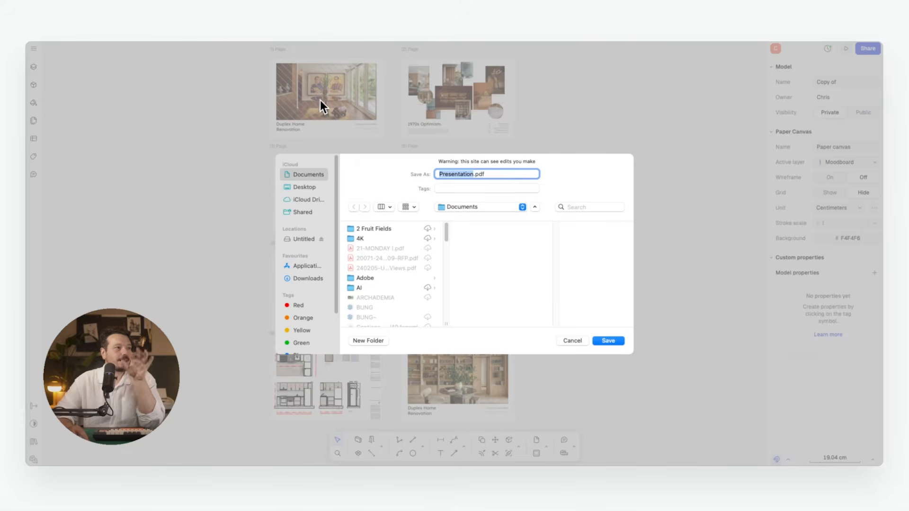
click(303, 185)
key(Return)
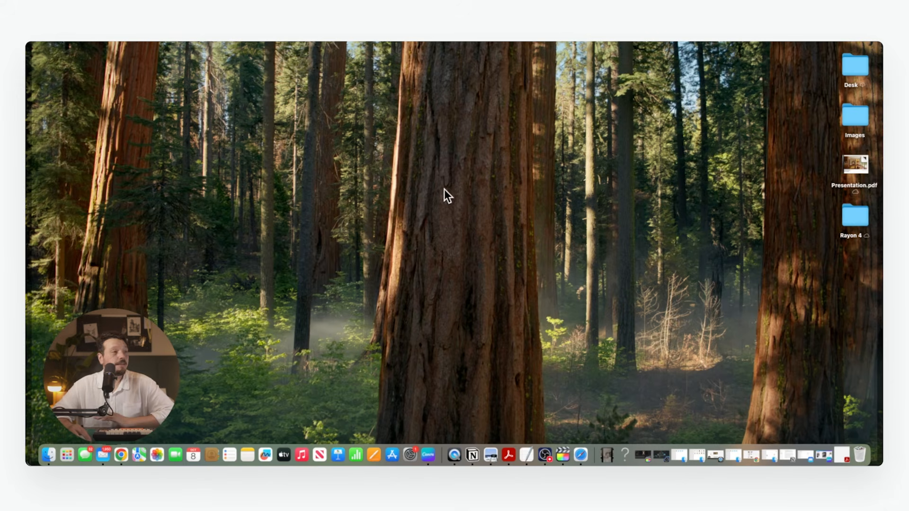
- Open Presentation.pdf from the desktop in Preview and check its cover, mood board and floor plan pages
right_click(856, 163)
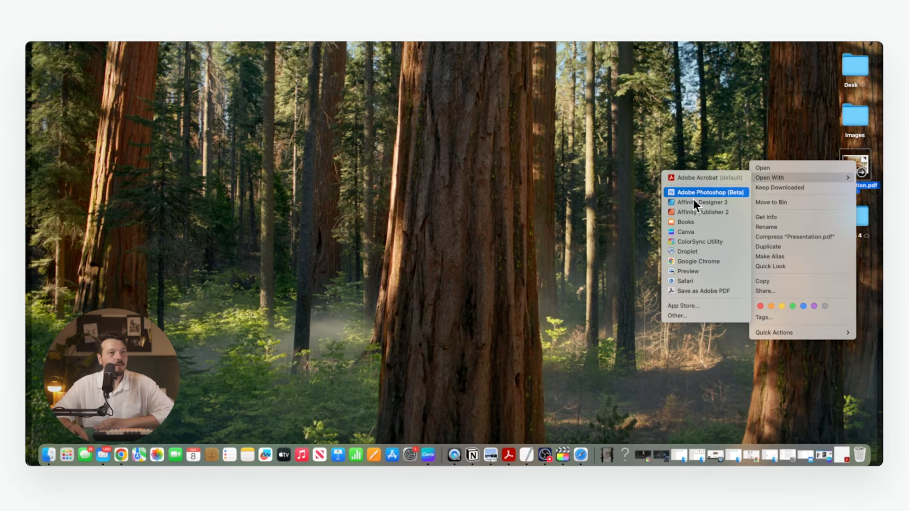
click(711, 272)
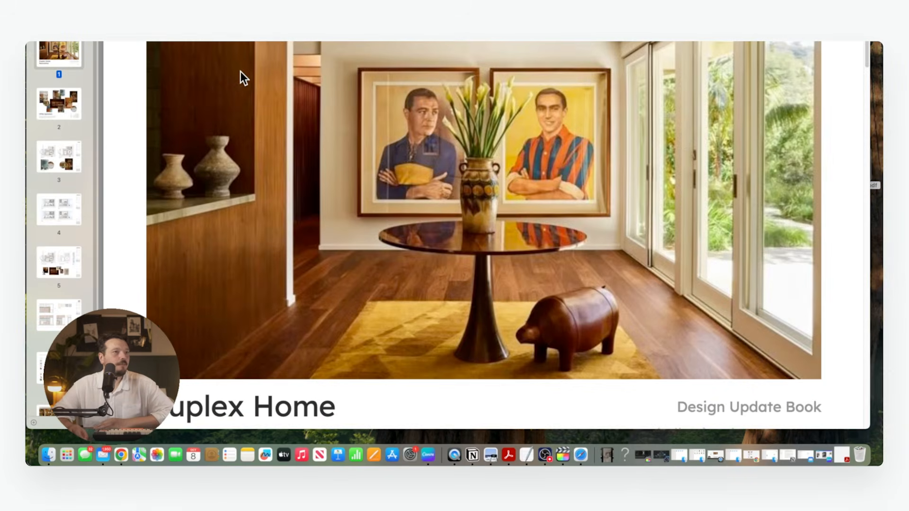
scroll(235, 70, down, 10)
scroll(234, 67, down, 10)
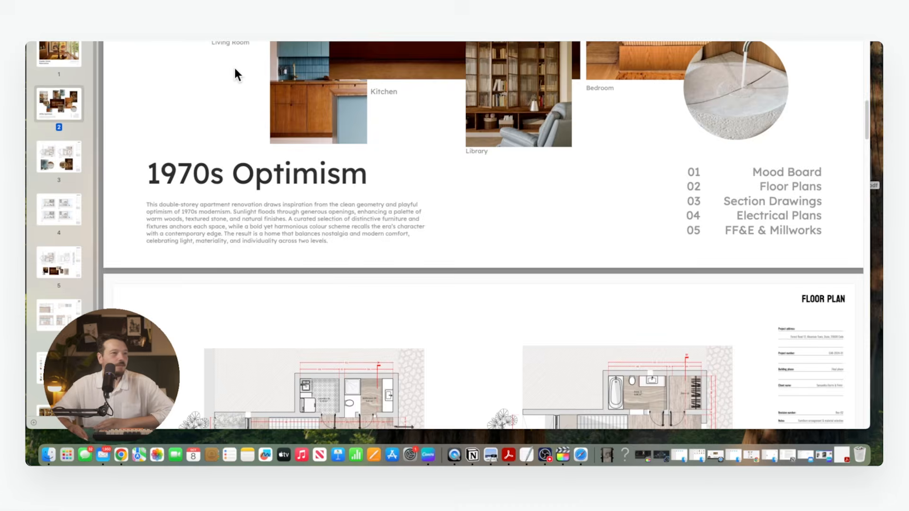
drag(864, 142, 837, 23)
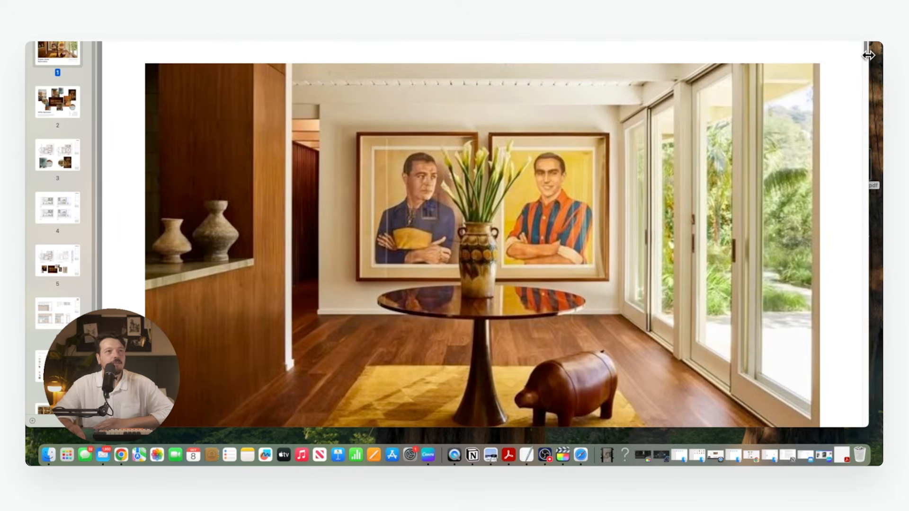
drag(867, 55, 881, 56)
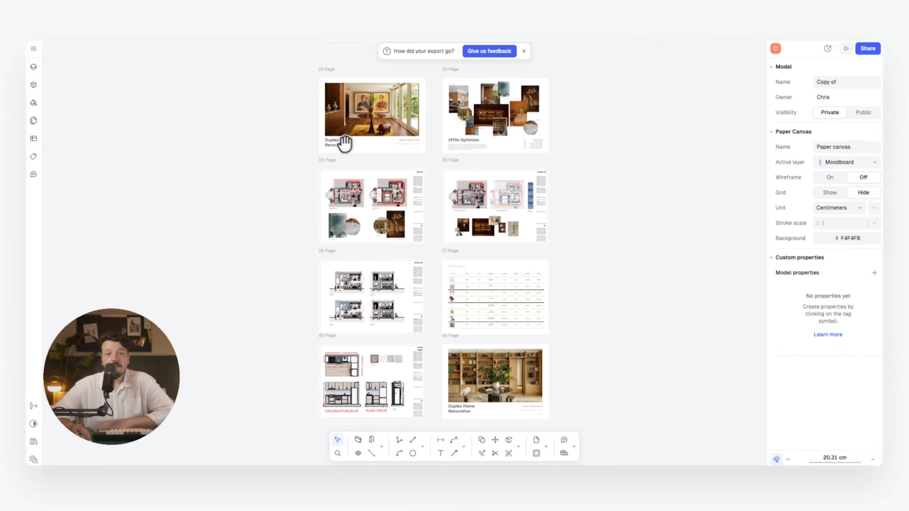
middle_drag(317, 142, 326, 141)
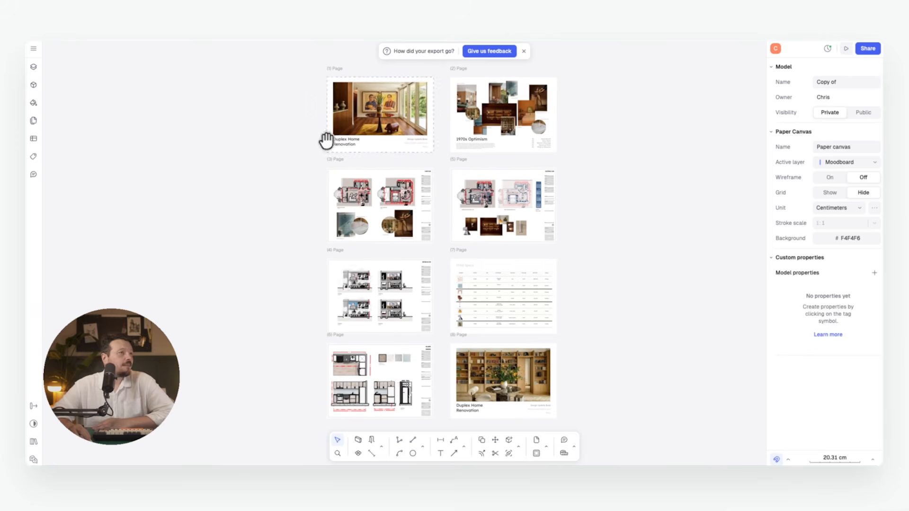